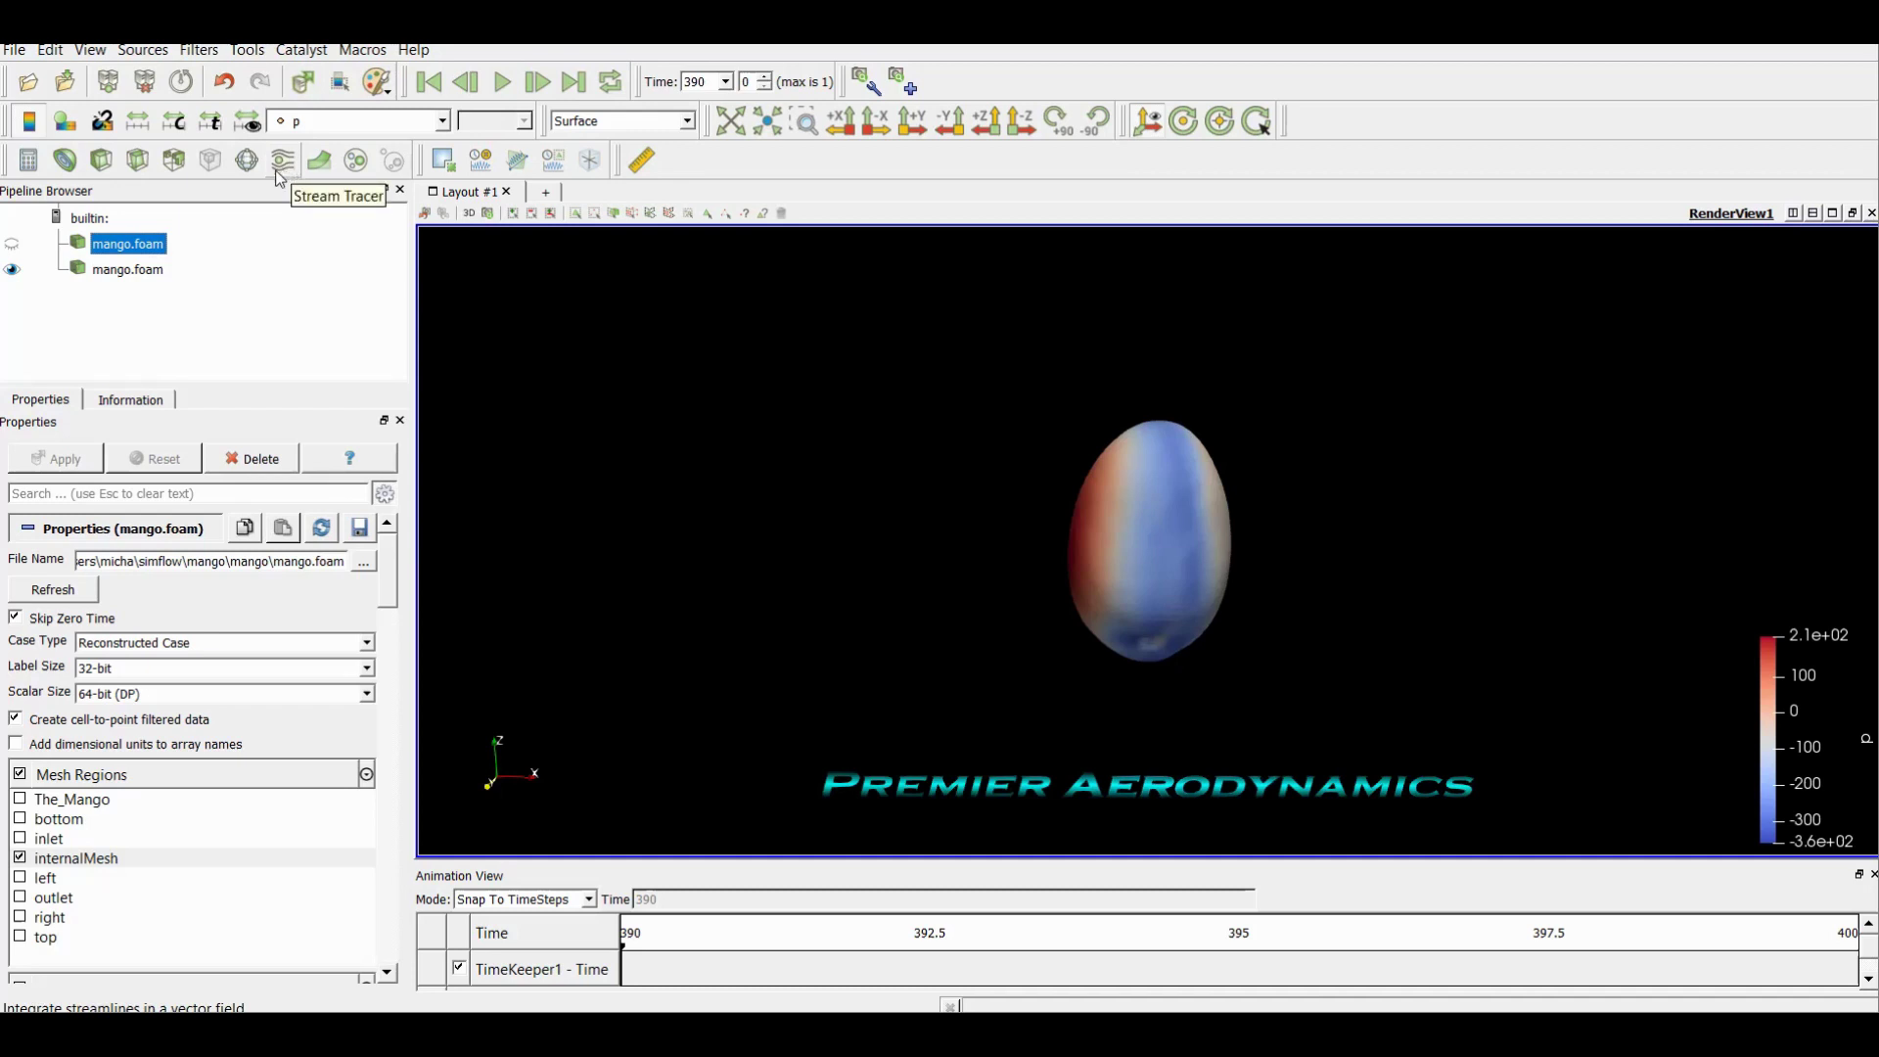
pyautogui.click(135, 304)
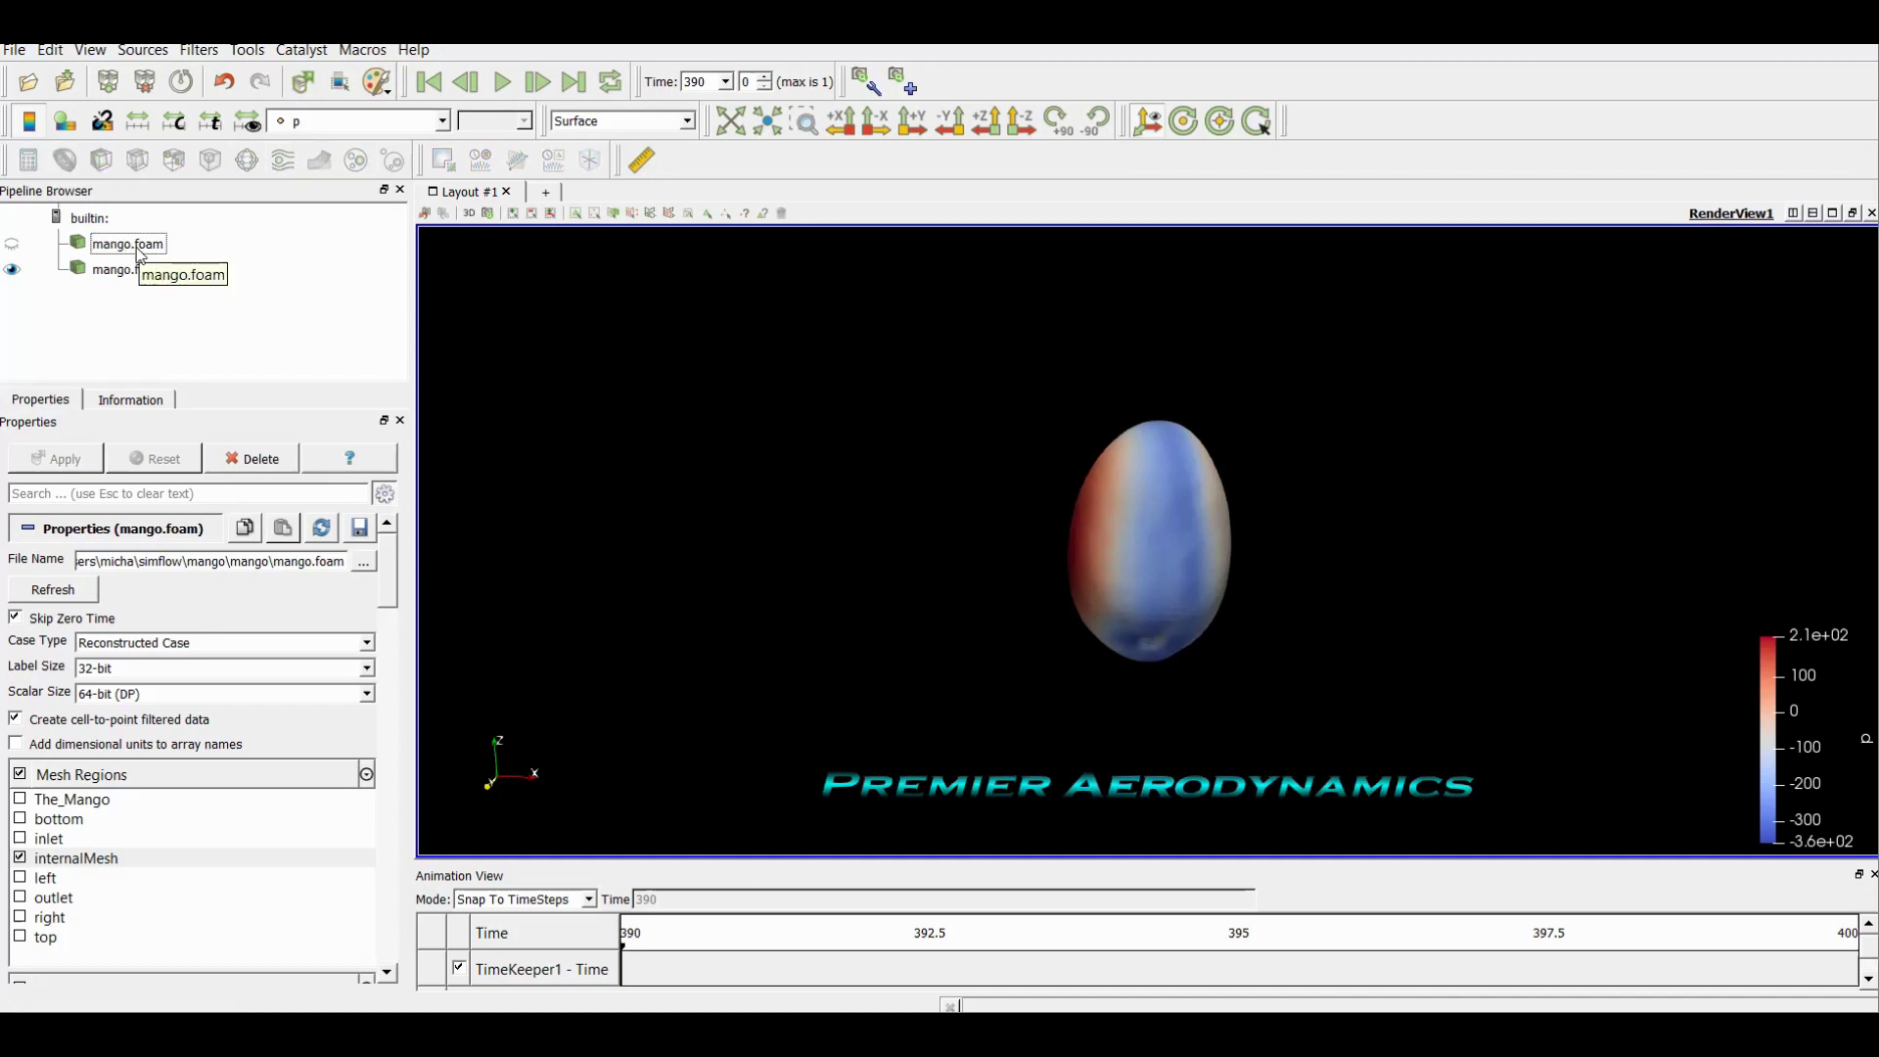
pyautogui.click(139, 250)
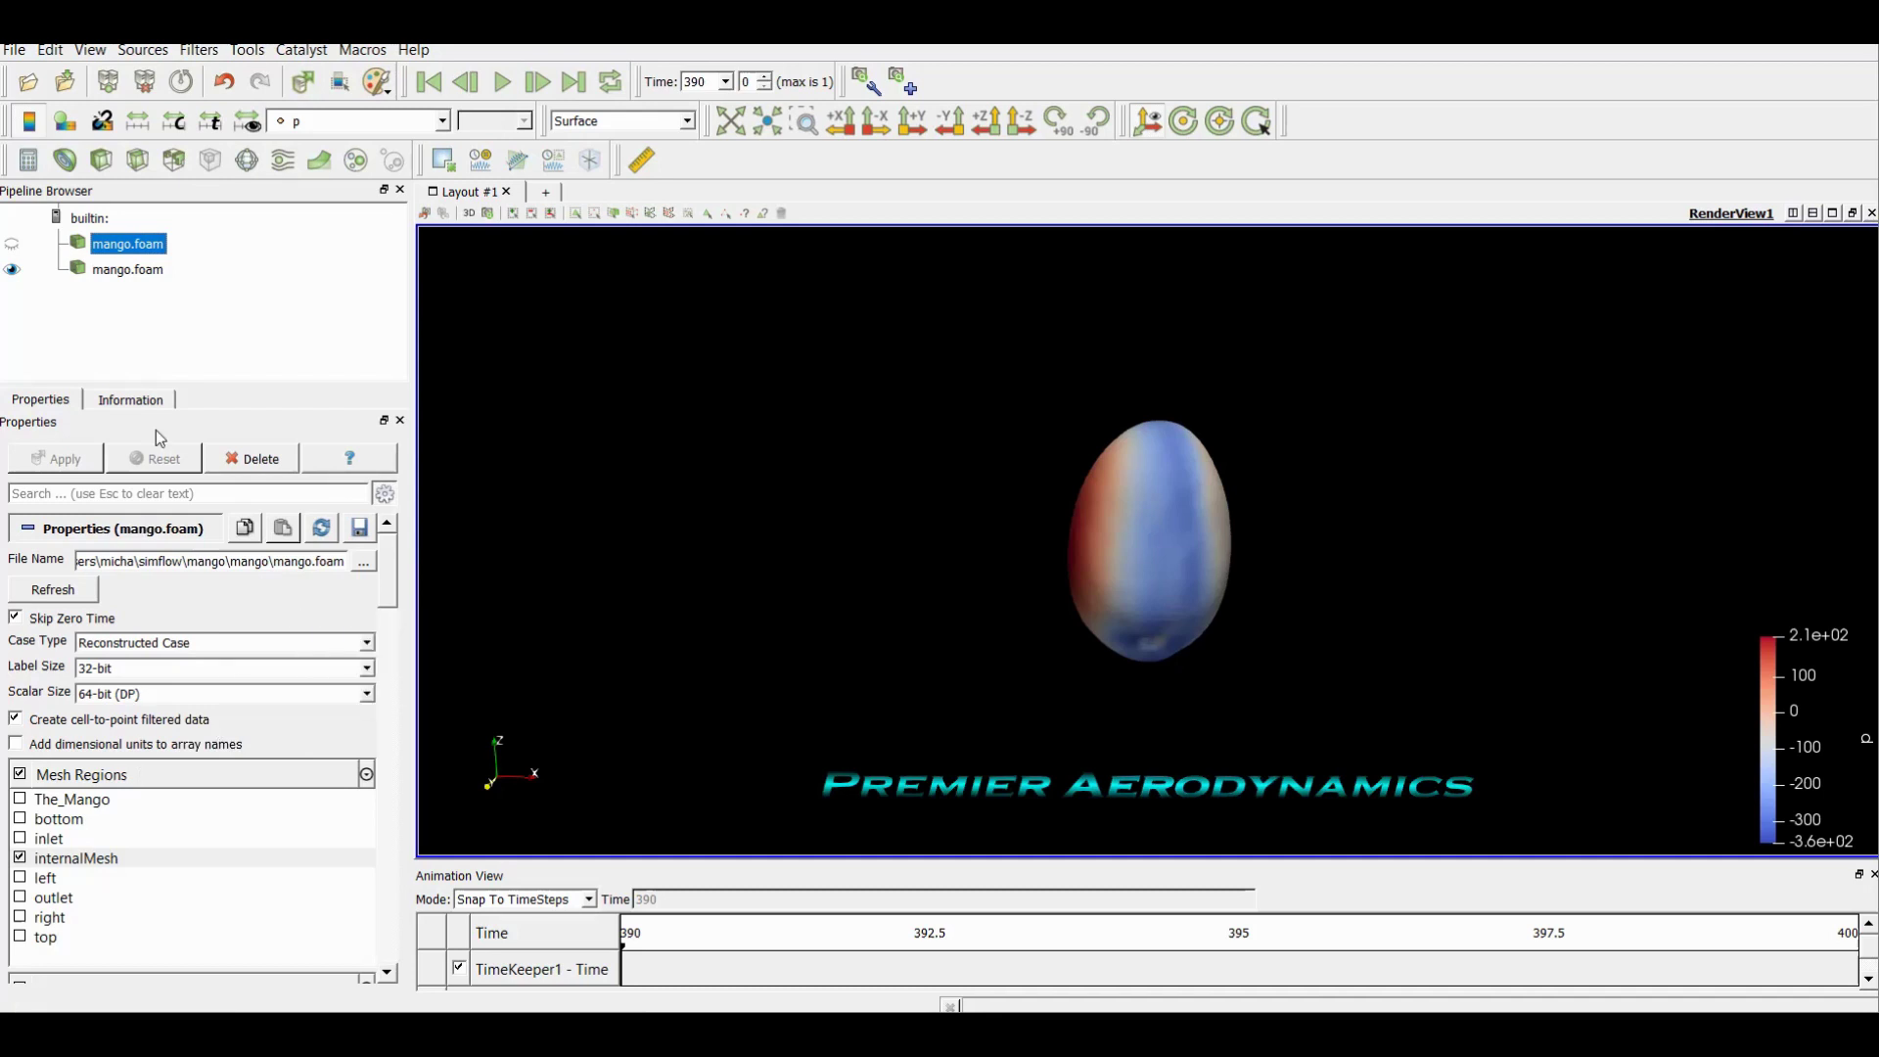
pyautogui.click(141, 272)
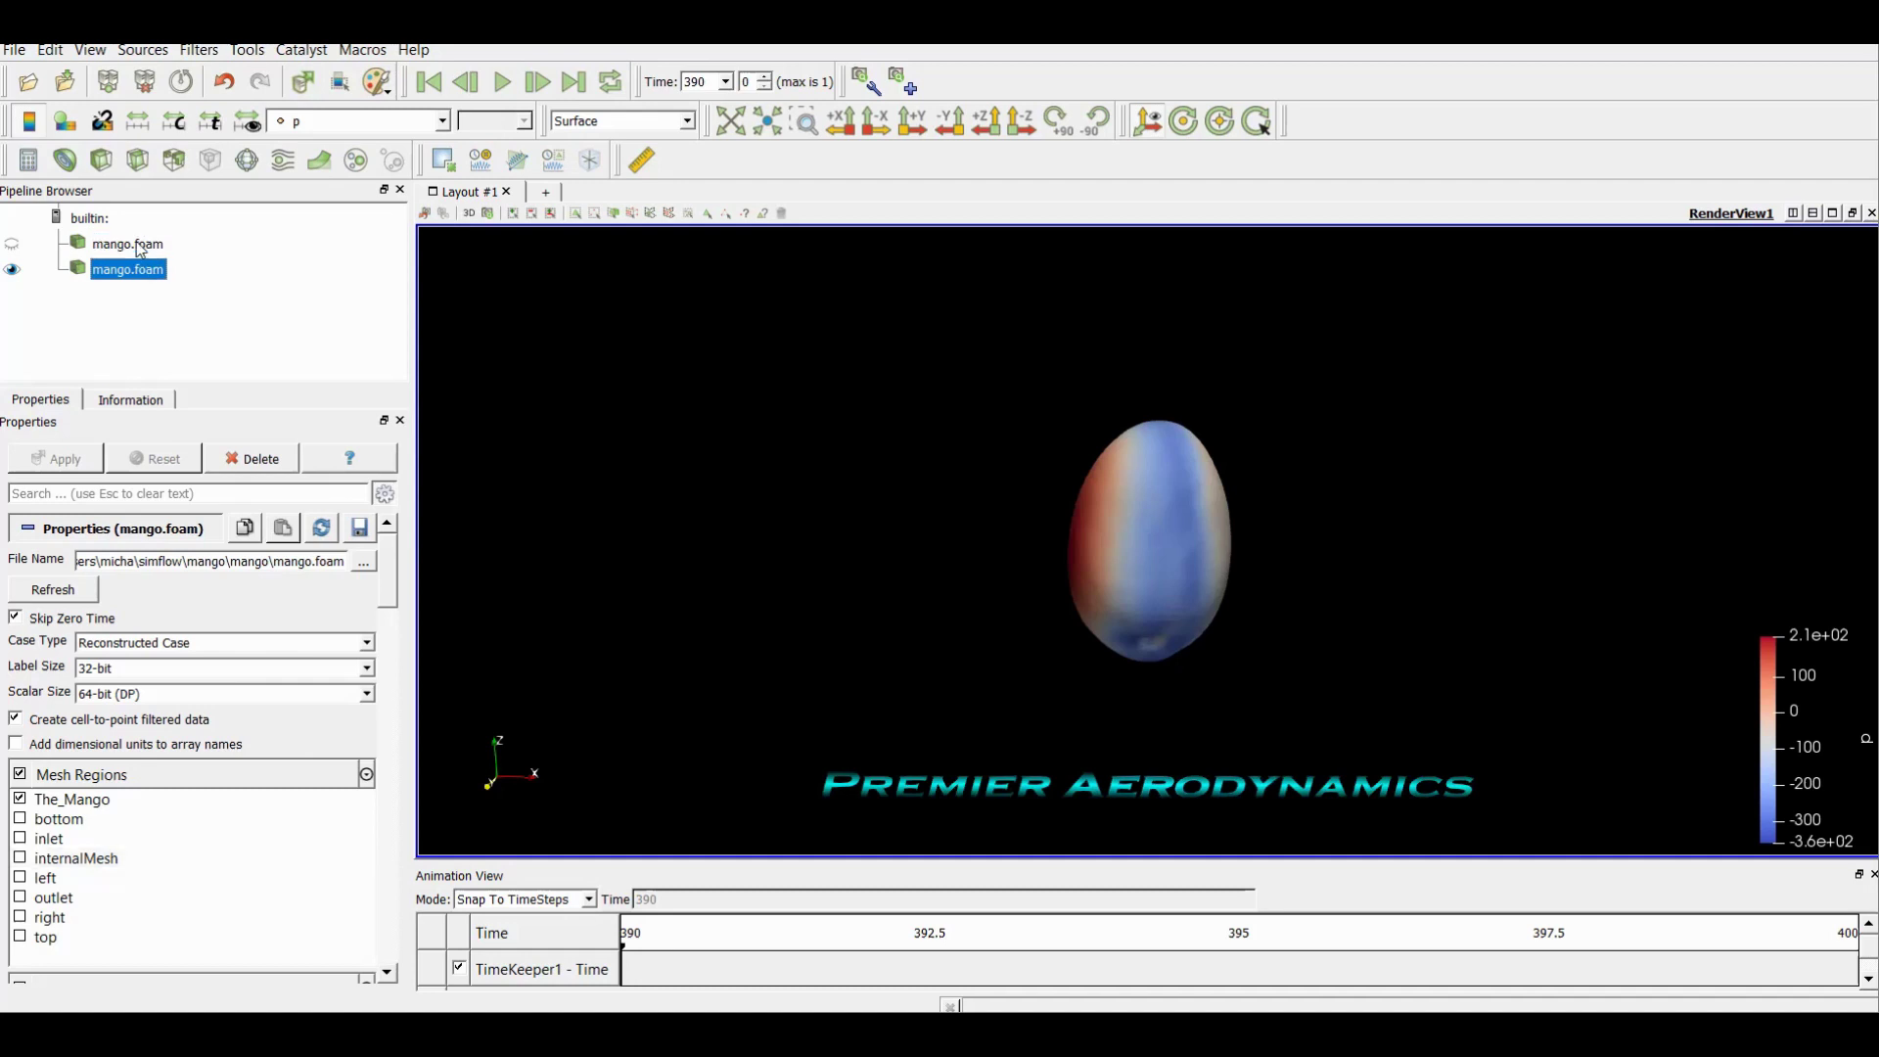
pyautogui.click(137, 244)
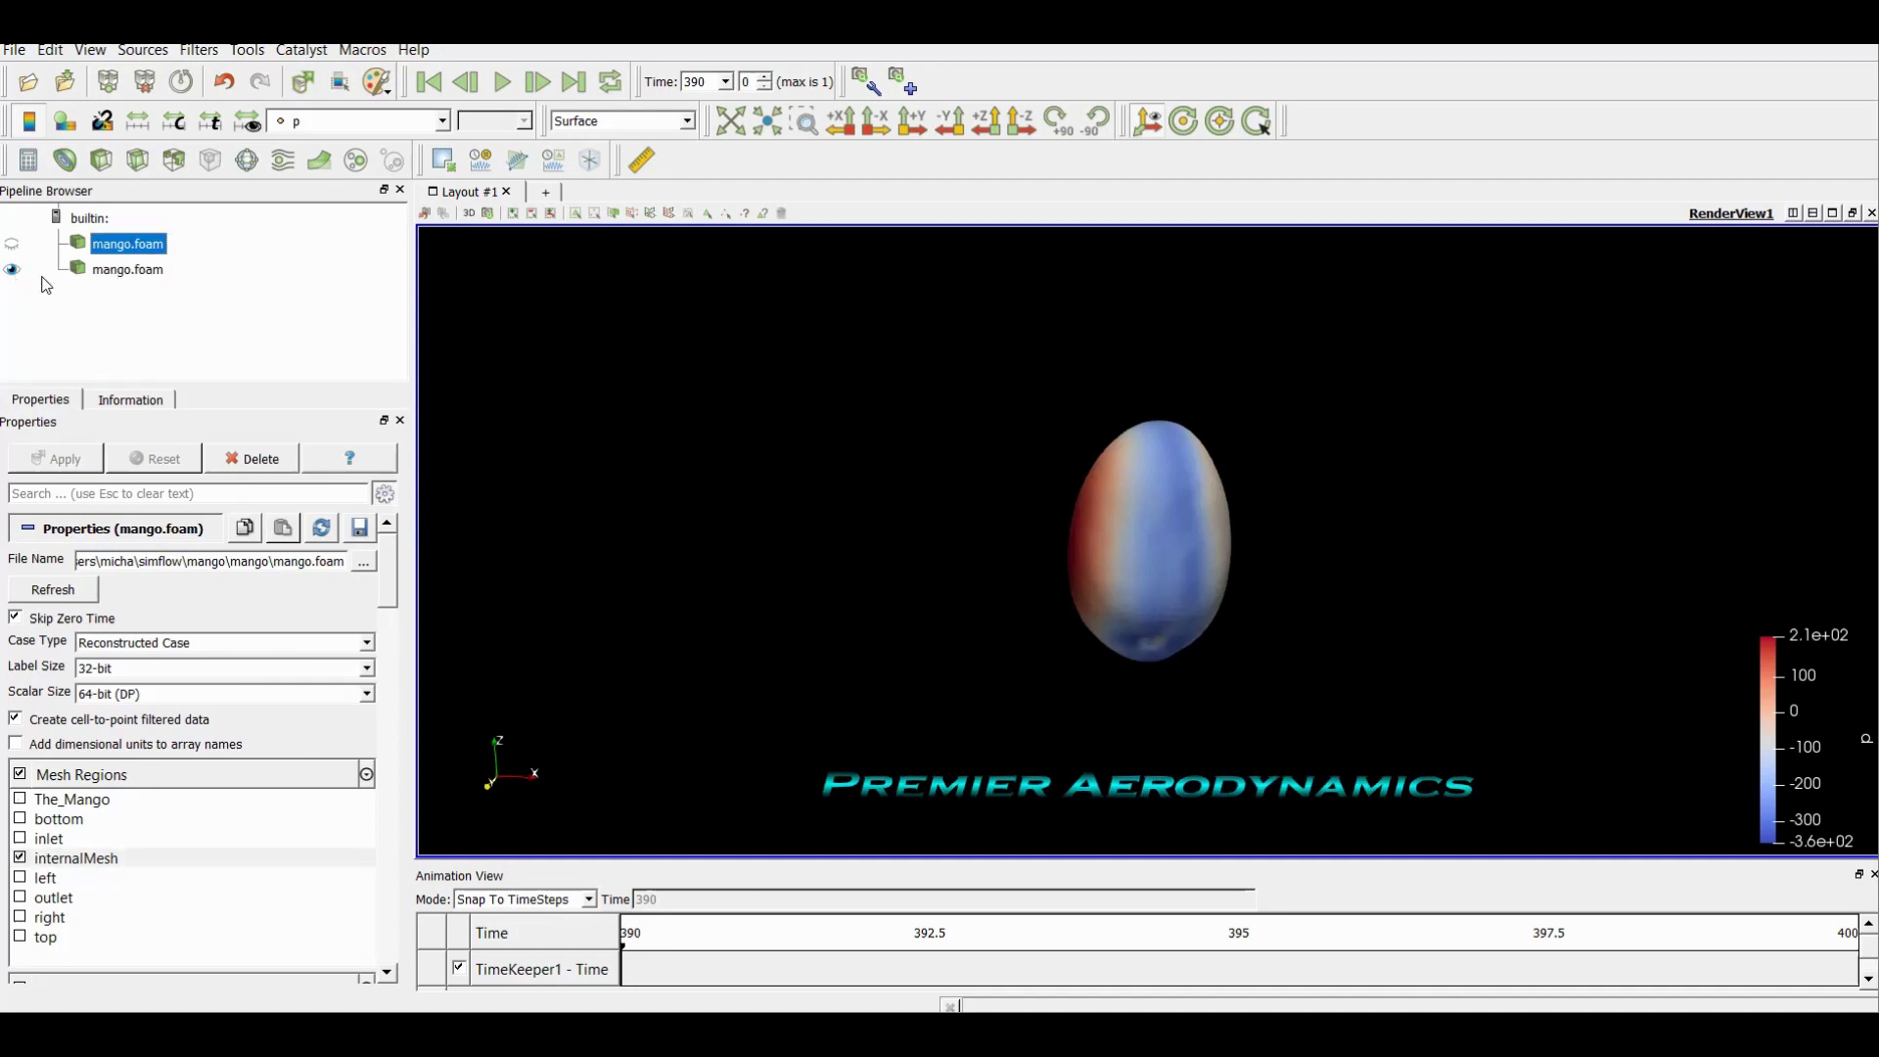
pyautogui.click(44, 273)
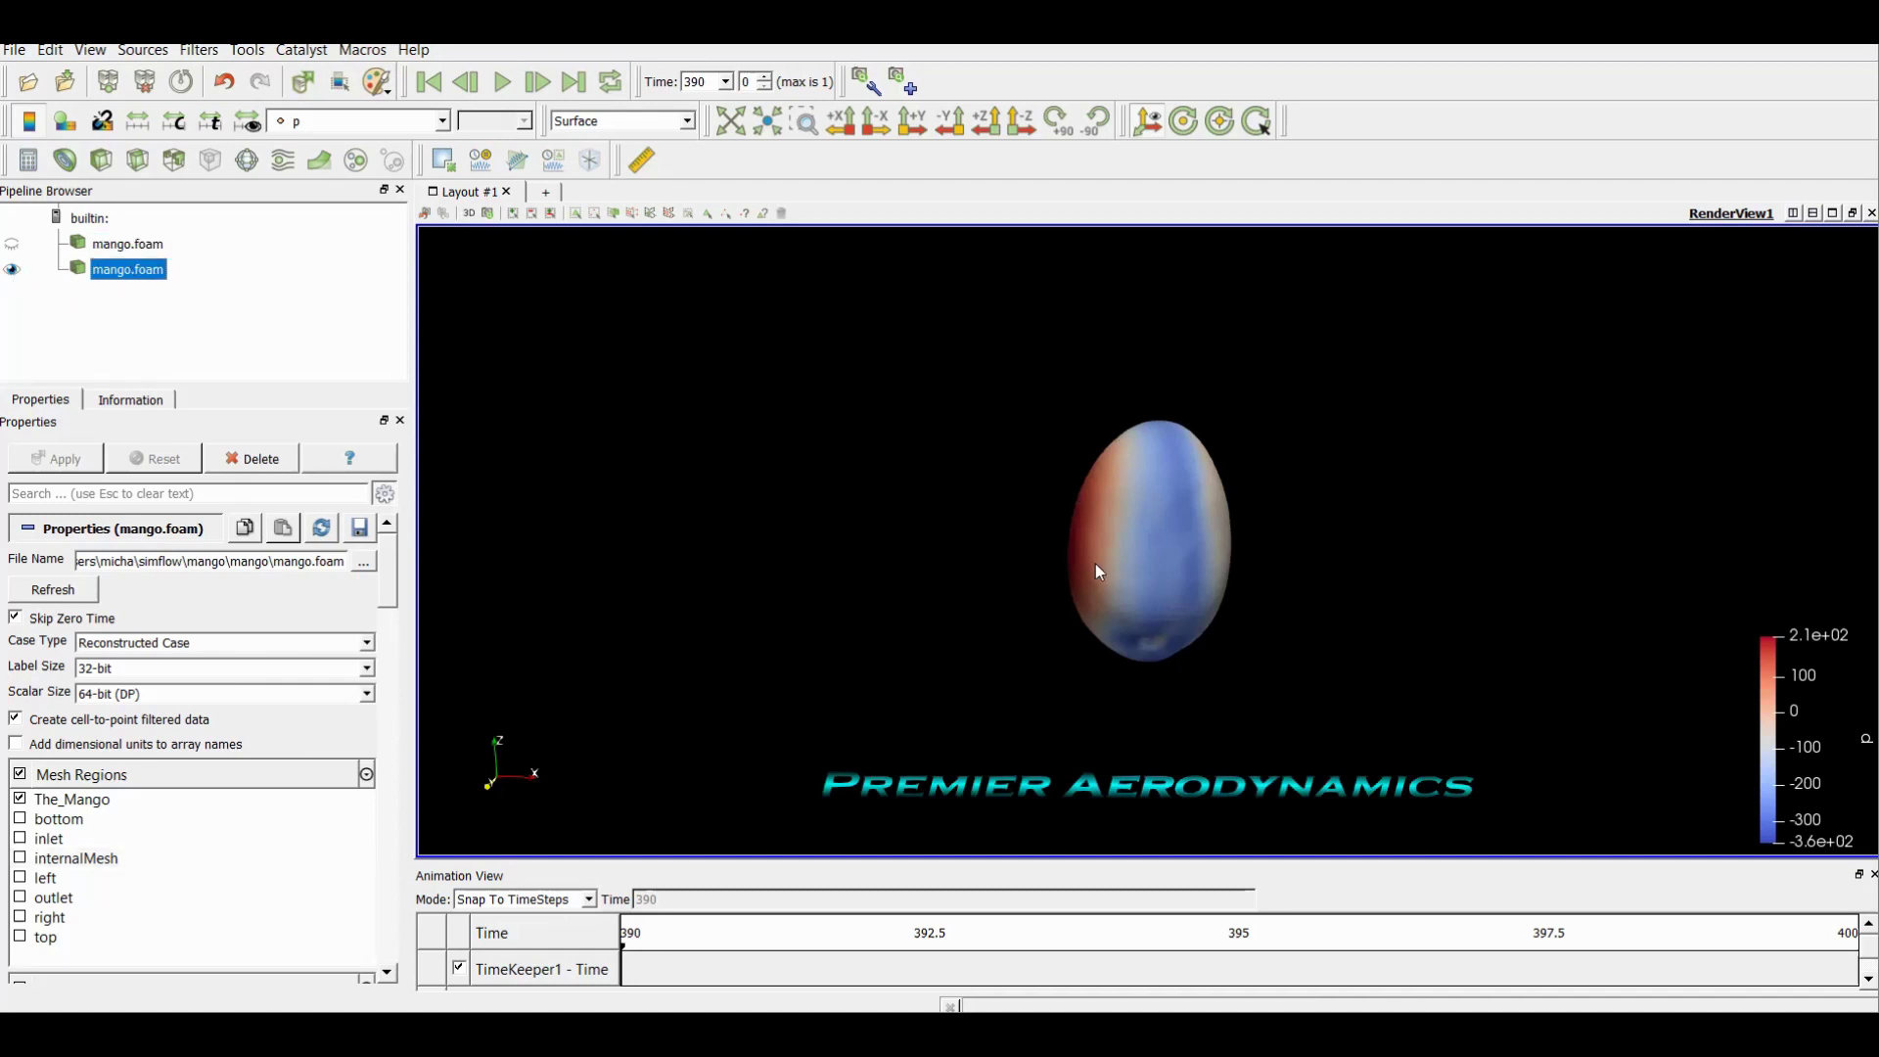
pyautogui.click(12, 270)
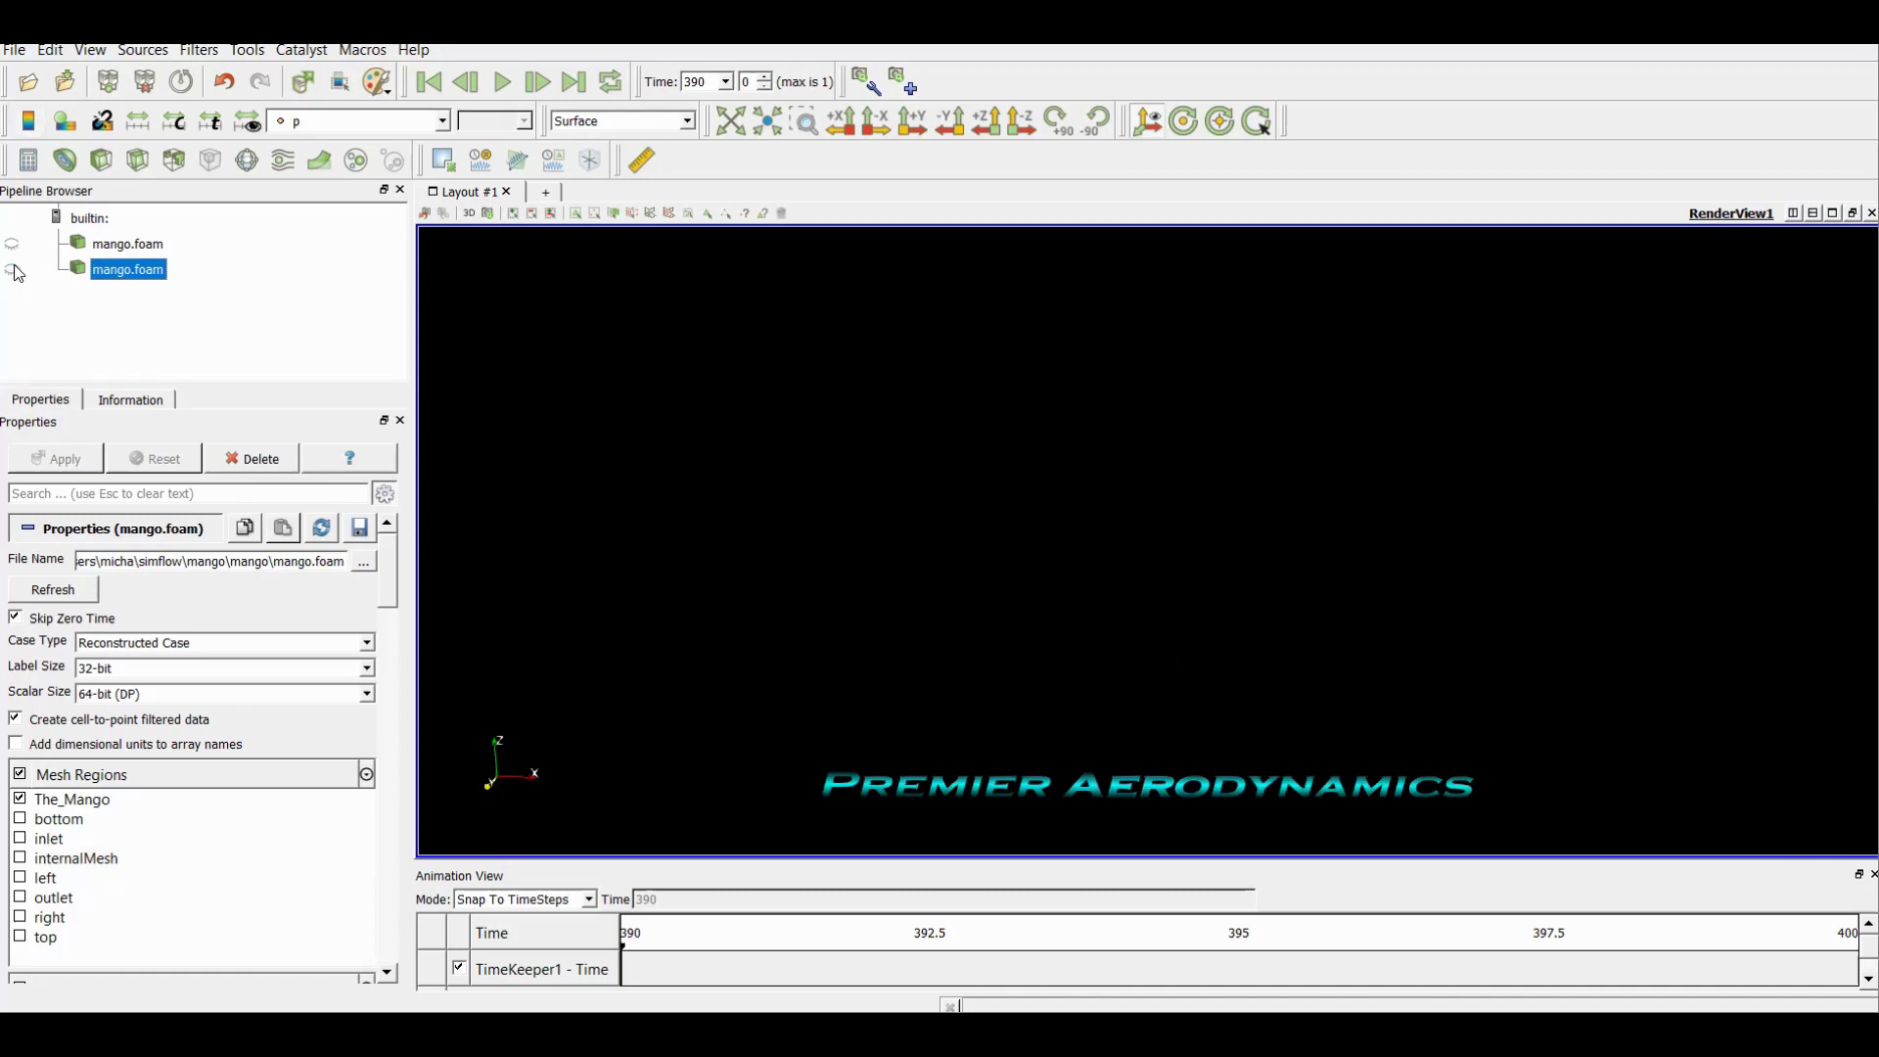
pyautogui.click(12, 270)
pyautogui.click(116, 245)
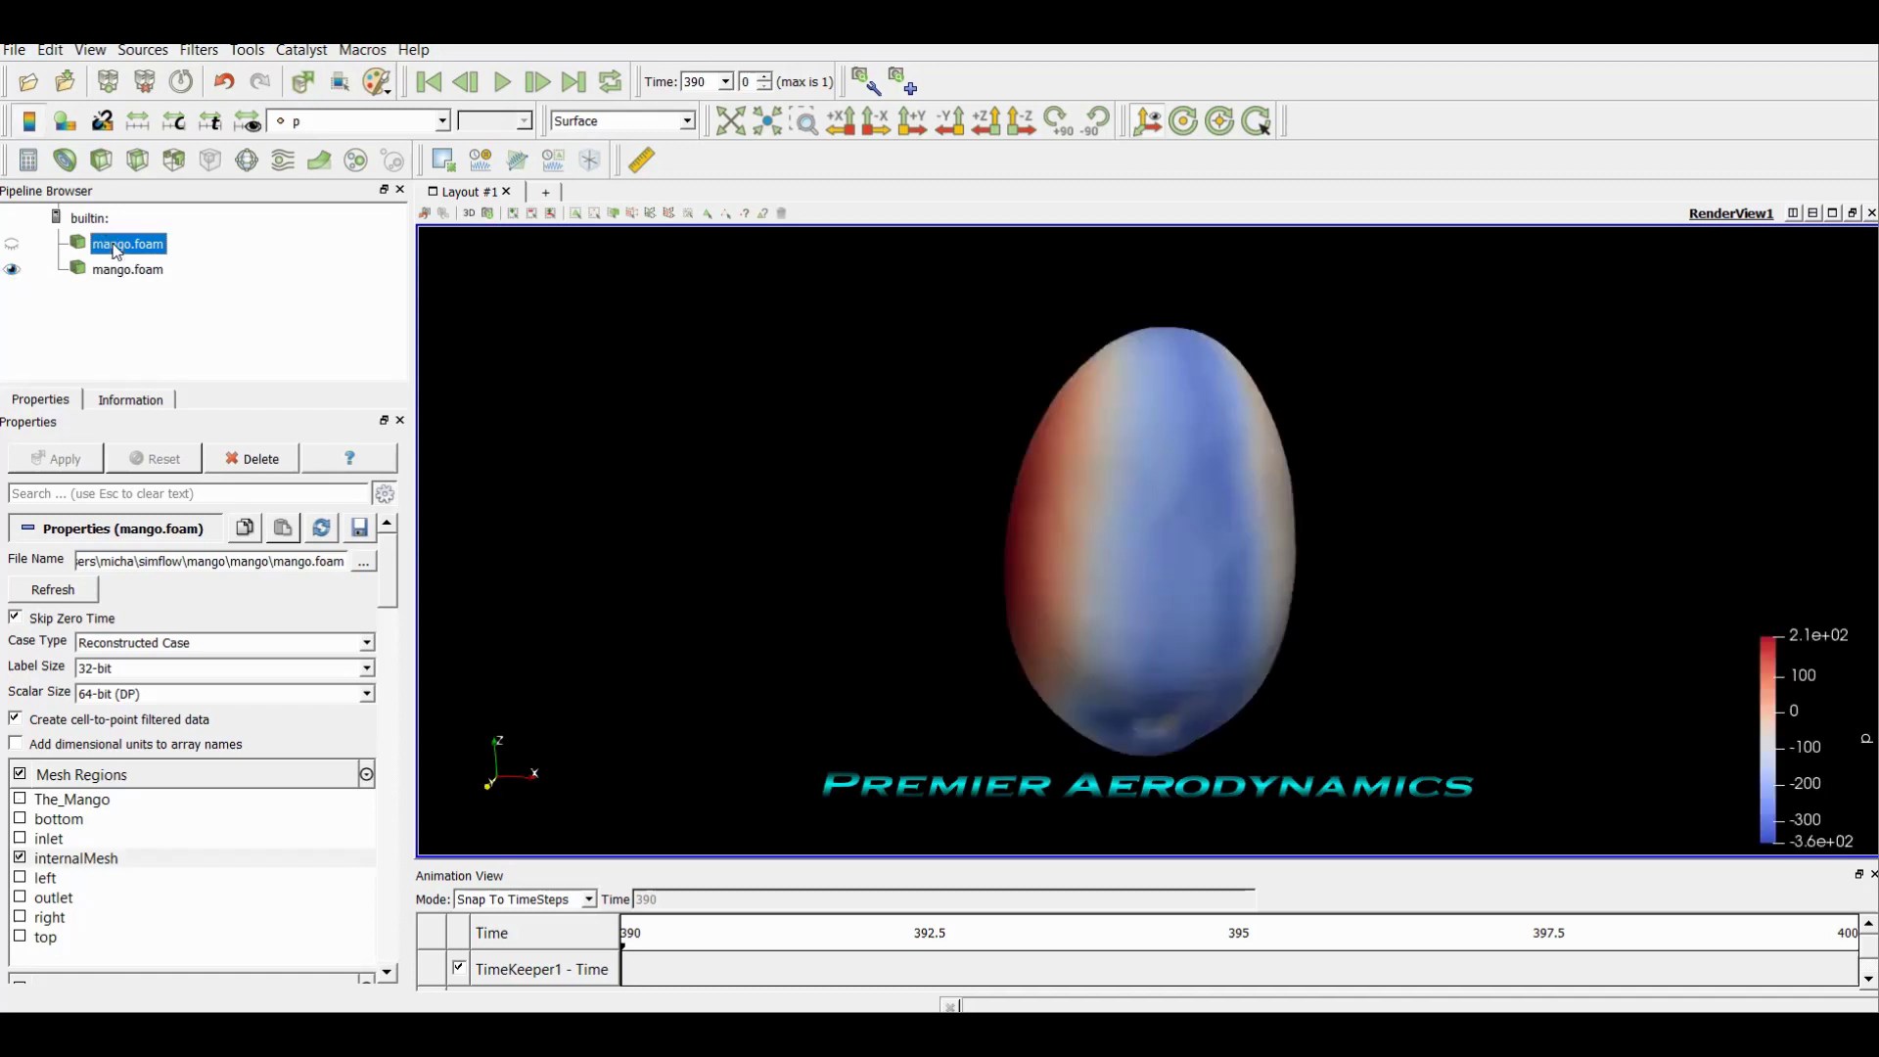
pyautogui.click(12, 245)
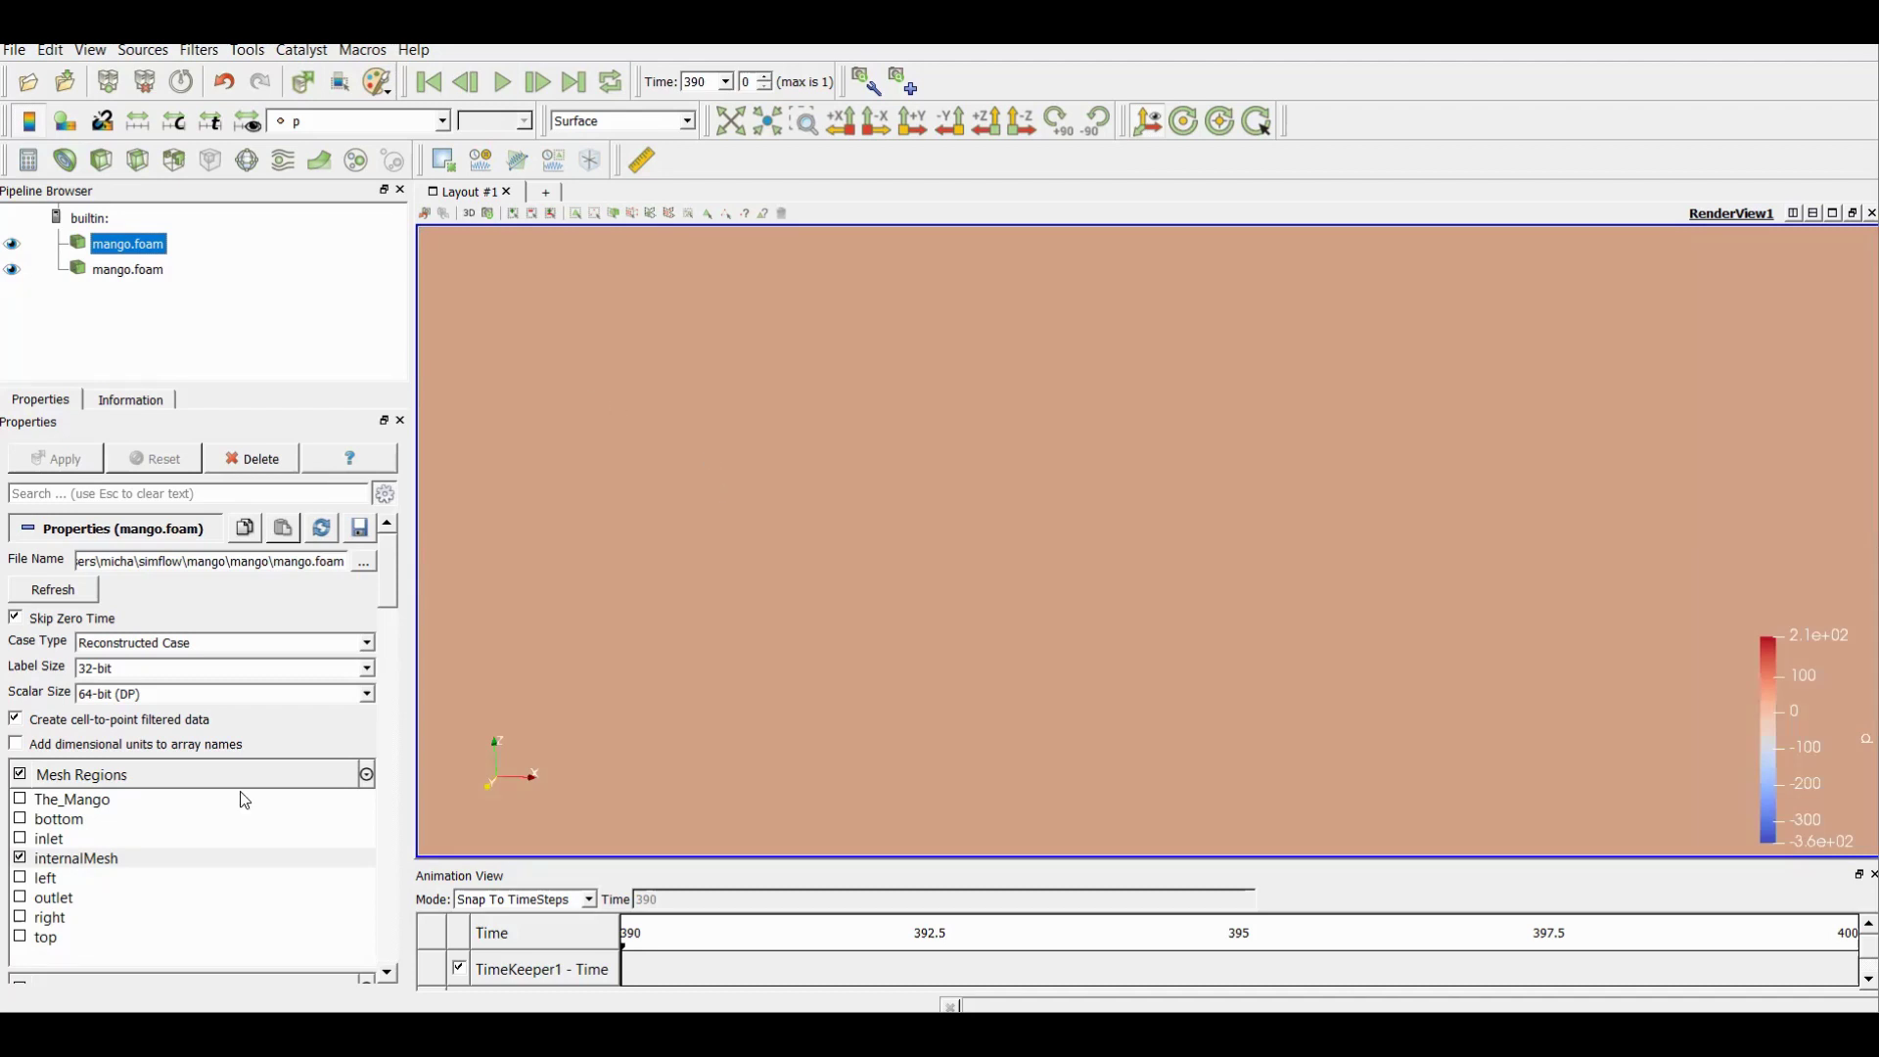
pyautogui.scroll(-5, 943, 450)
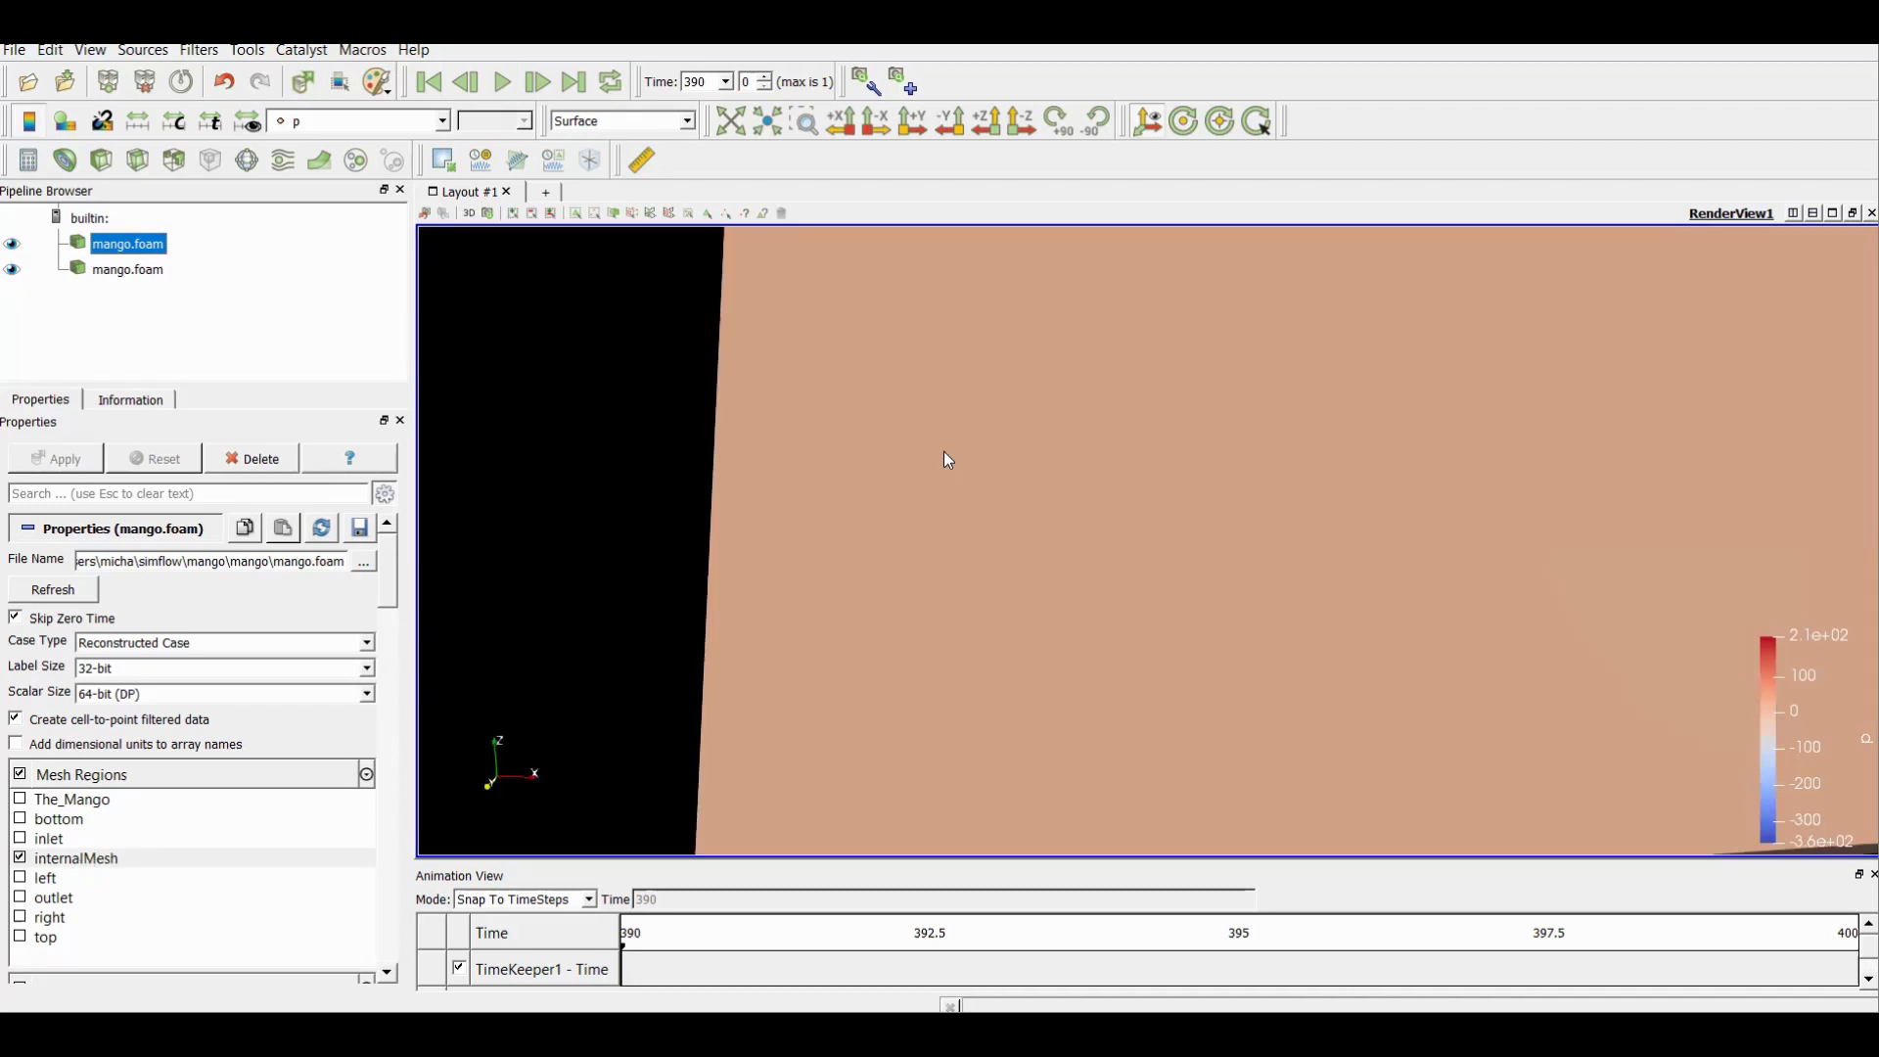
pyautogui.moveTo(875, 440); pyautogui.dragTo(775, 504)
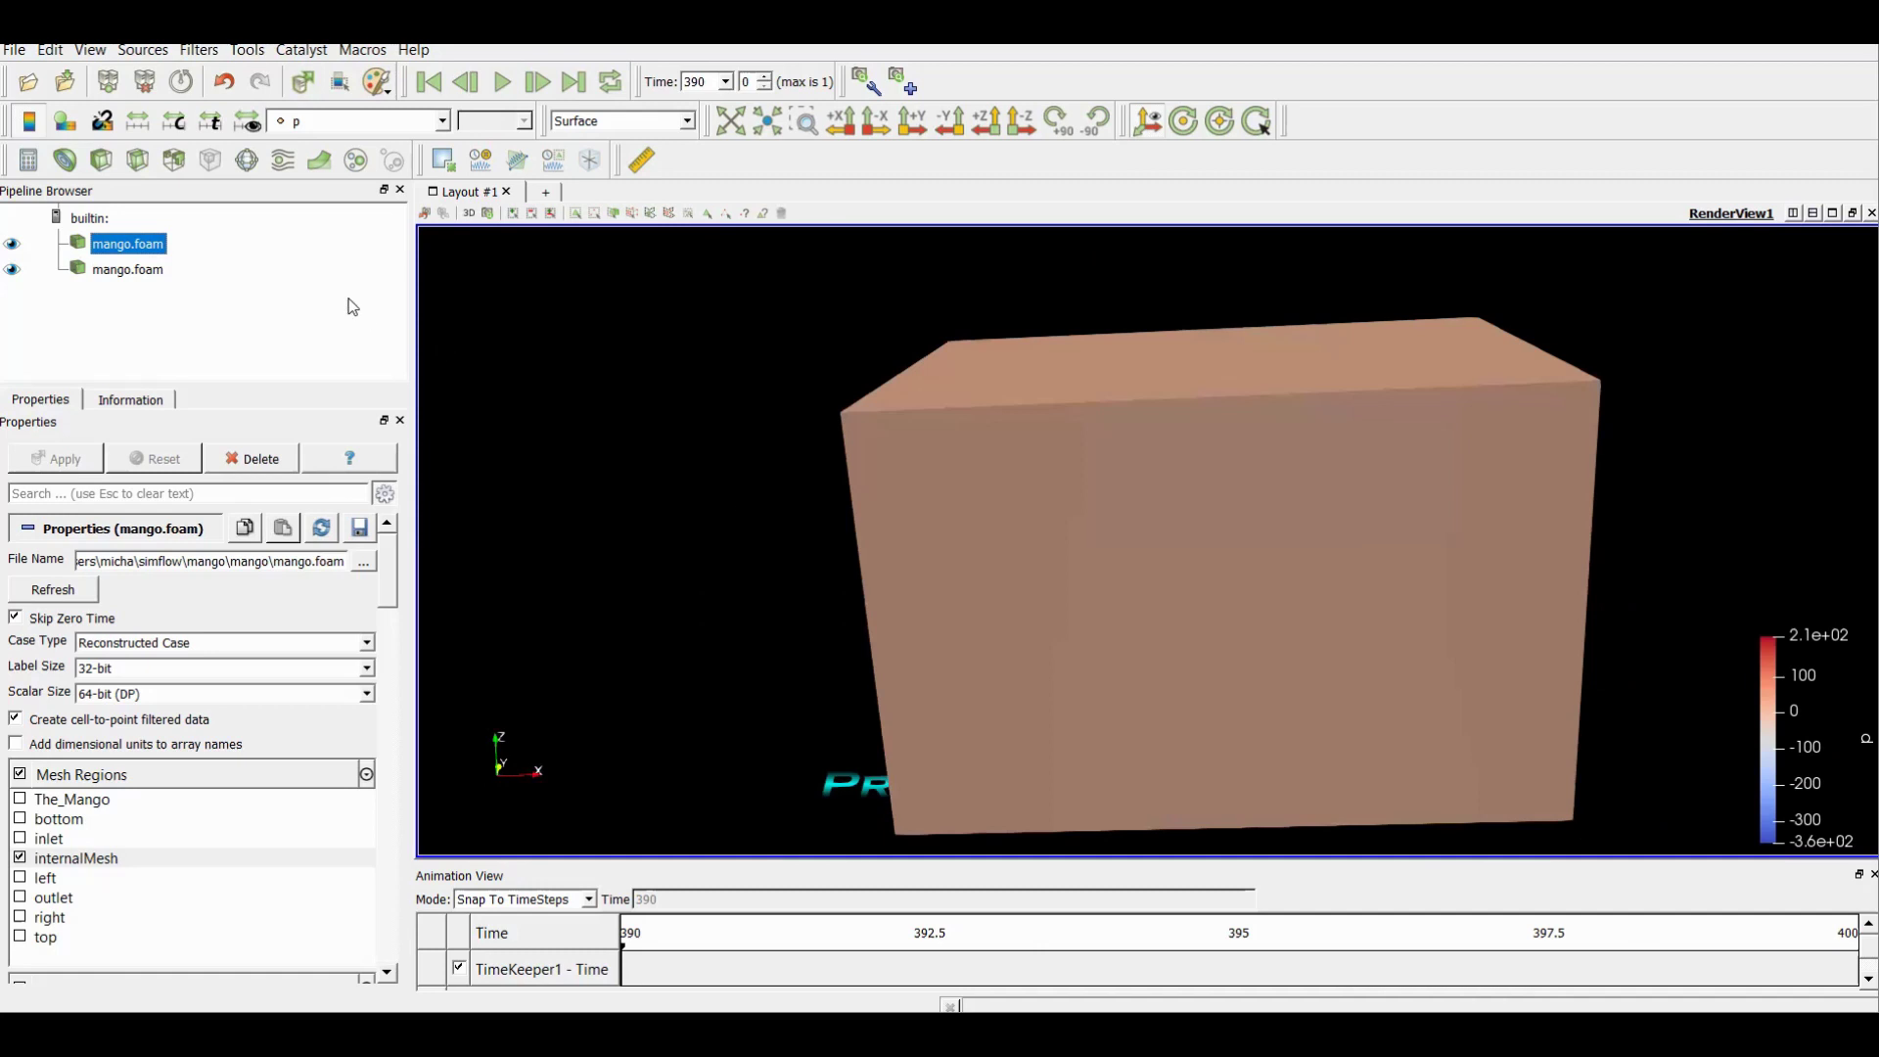
pyautogui.click(12, 244)
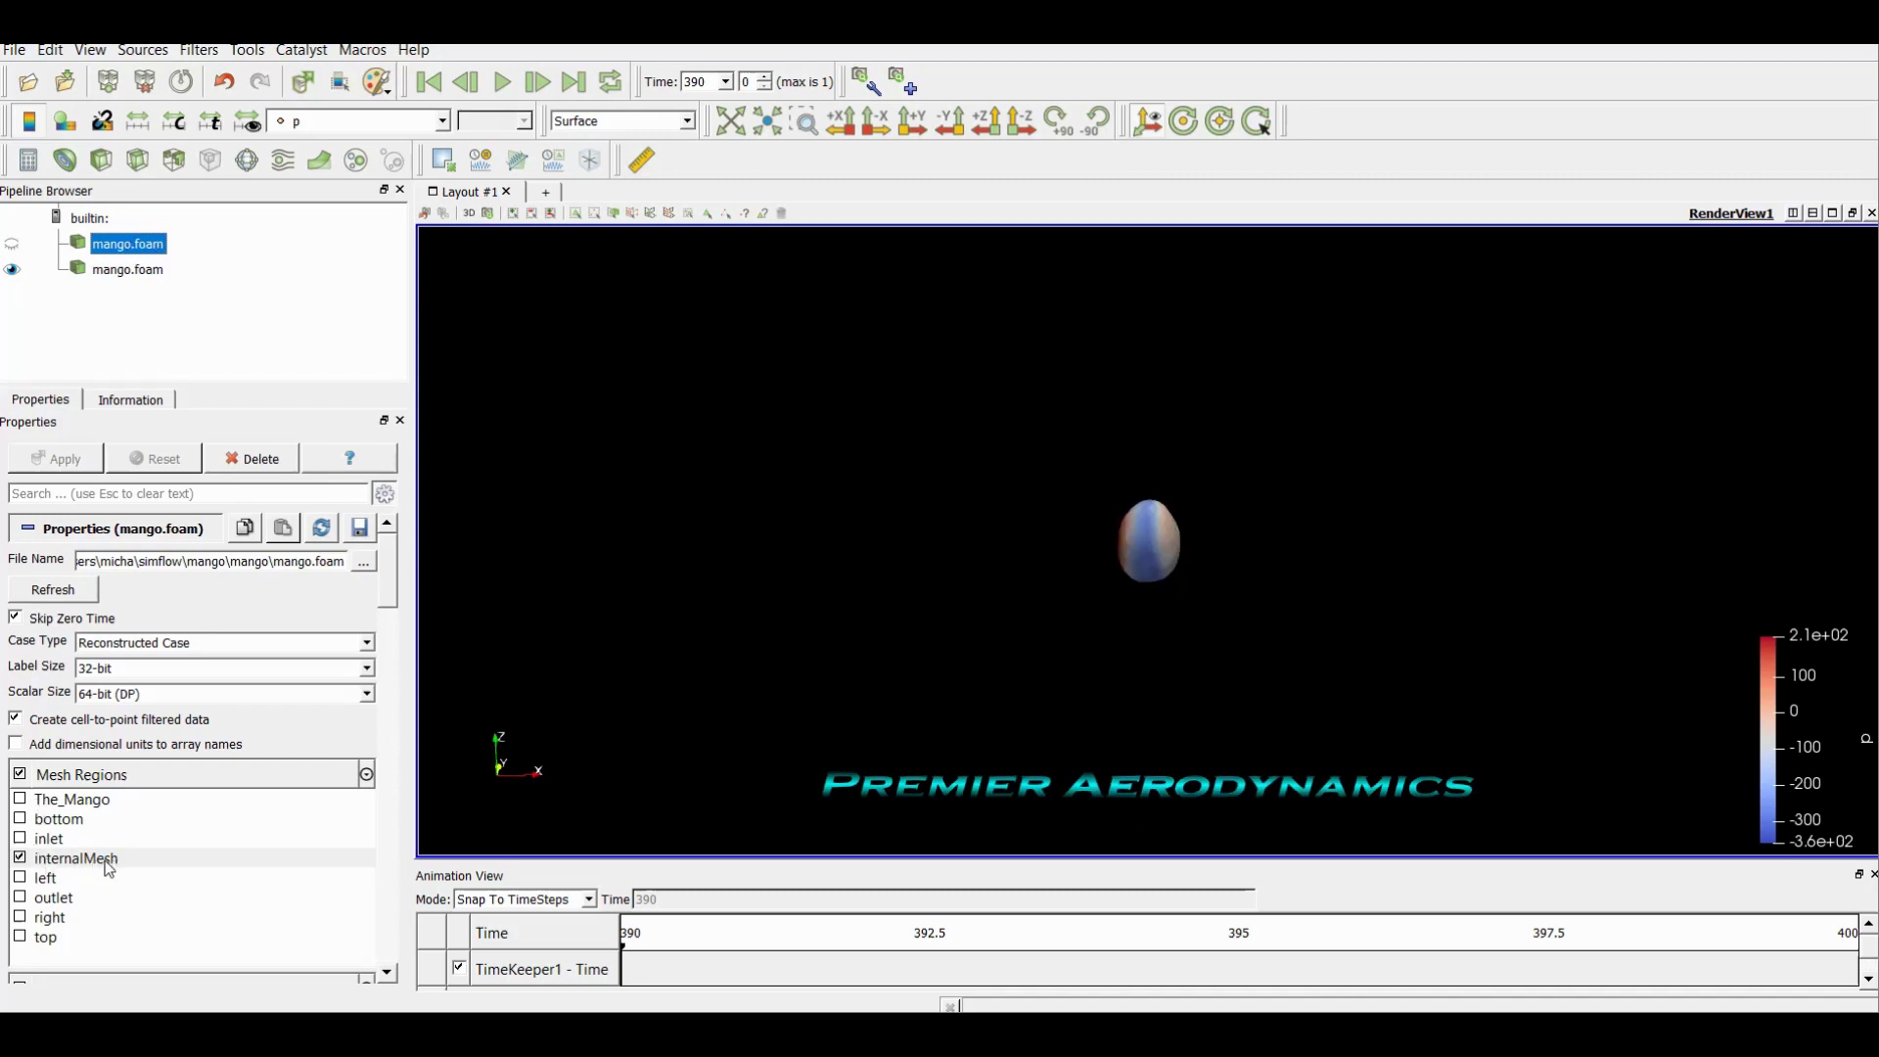
# Add a Stream Tracer using U on the mango case, setting the seed line's Point1 X to 0
pyautogui.click(284, 162)
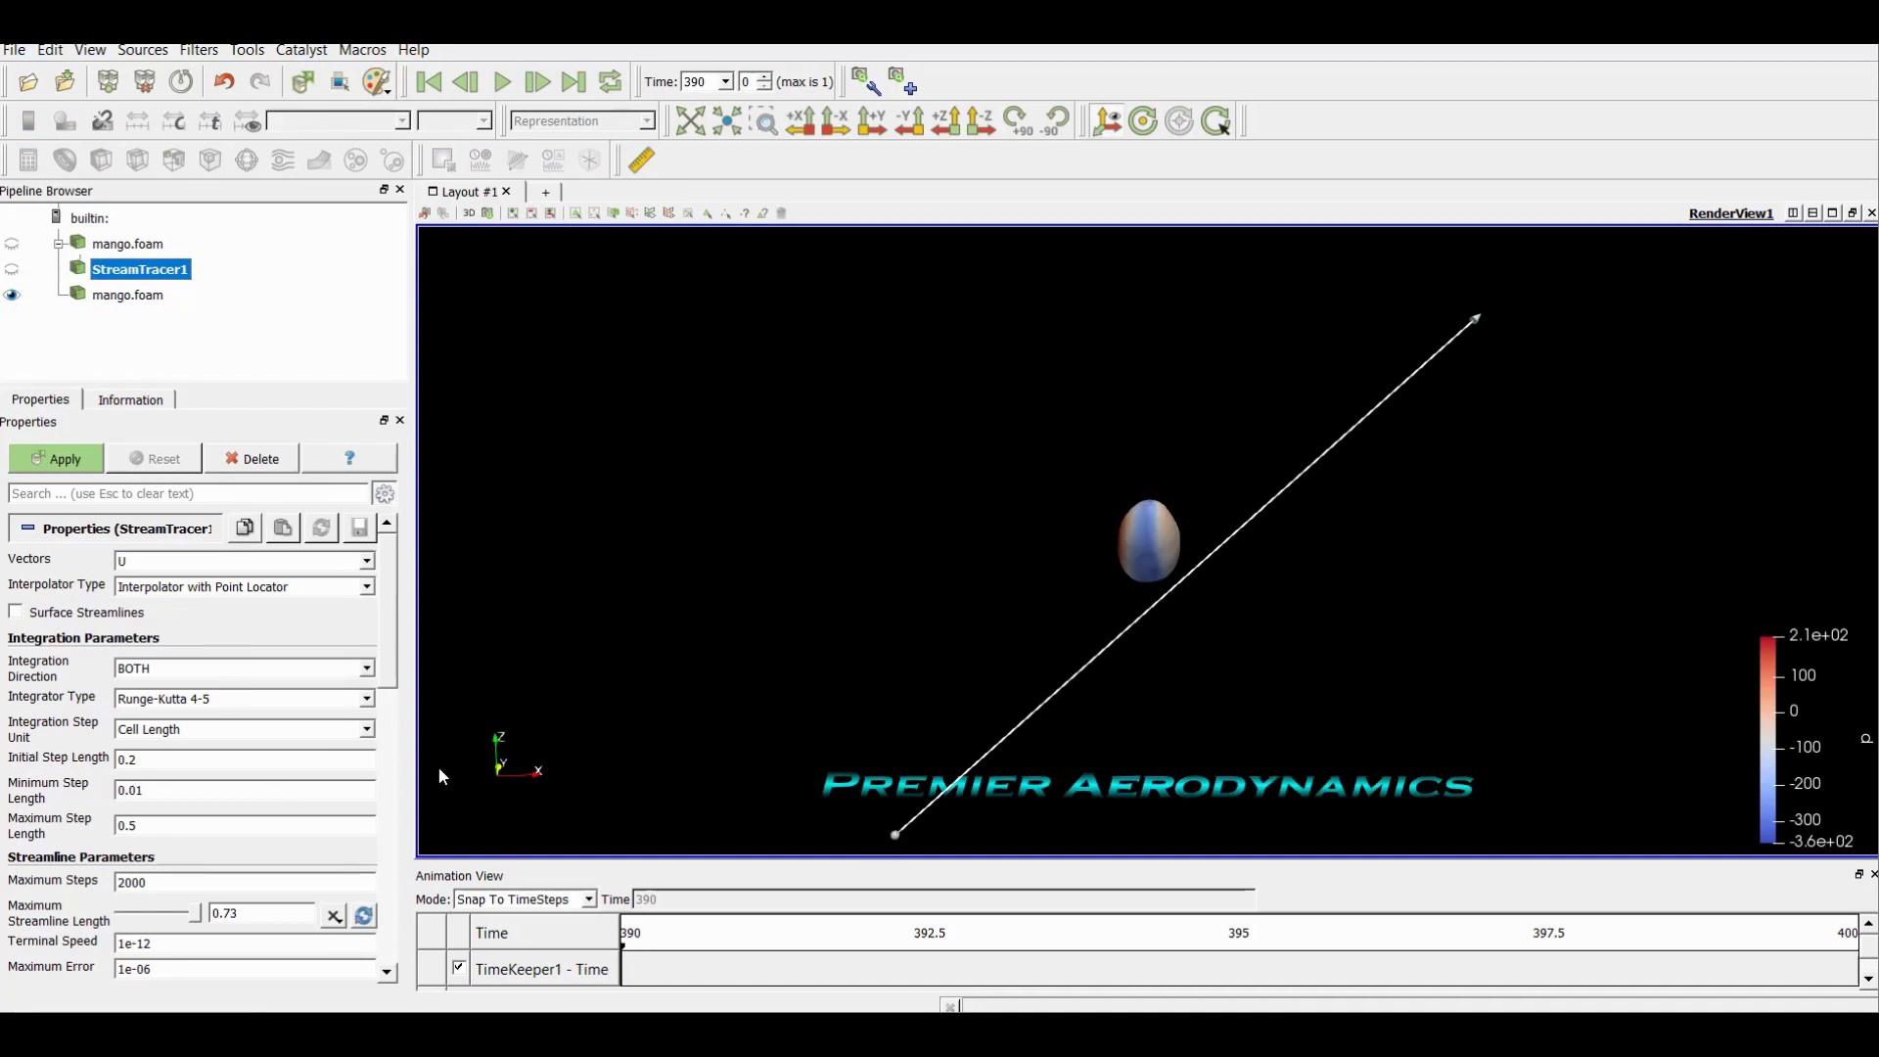
pyautogui.scroll(-5, 331, 745)
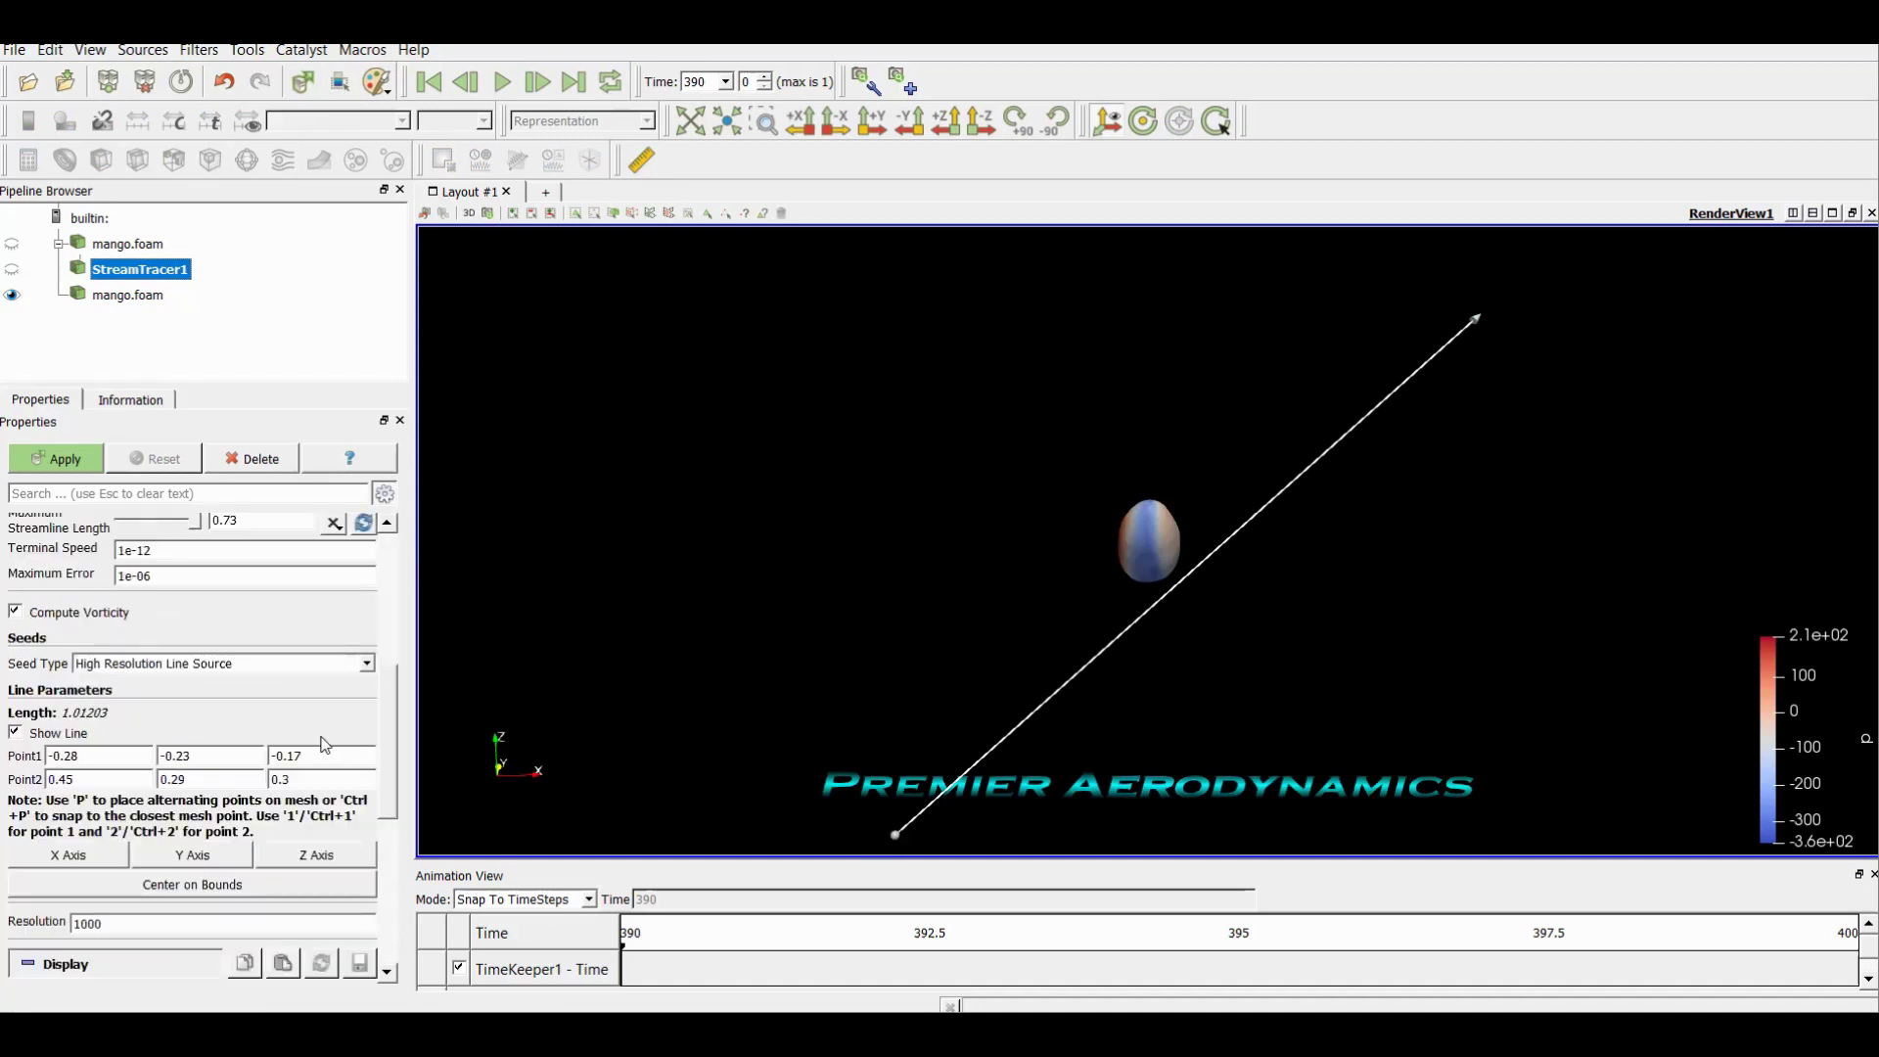
pyautogui.click(126, 749)
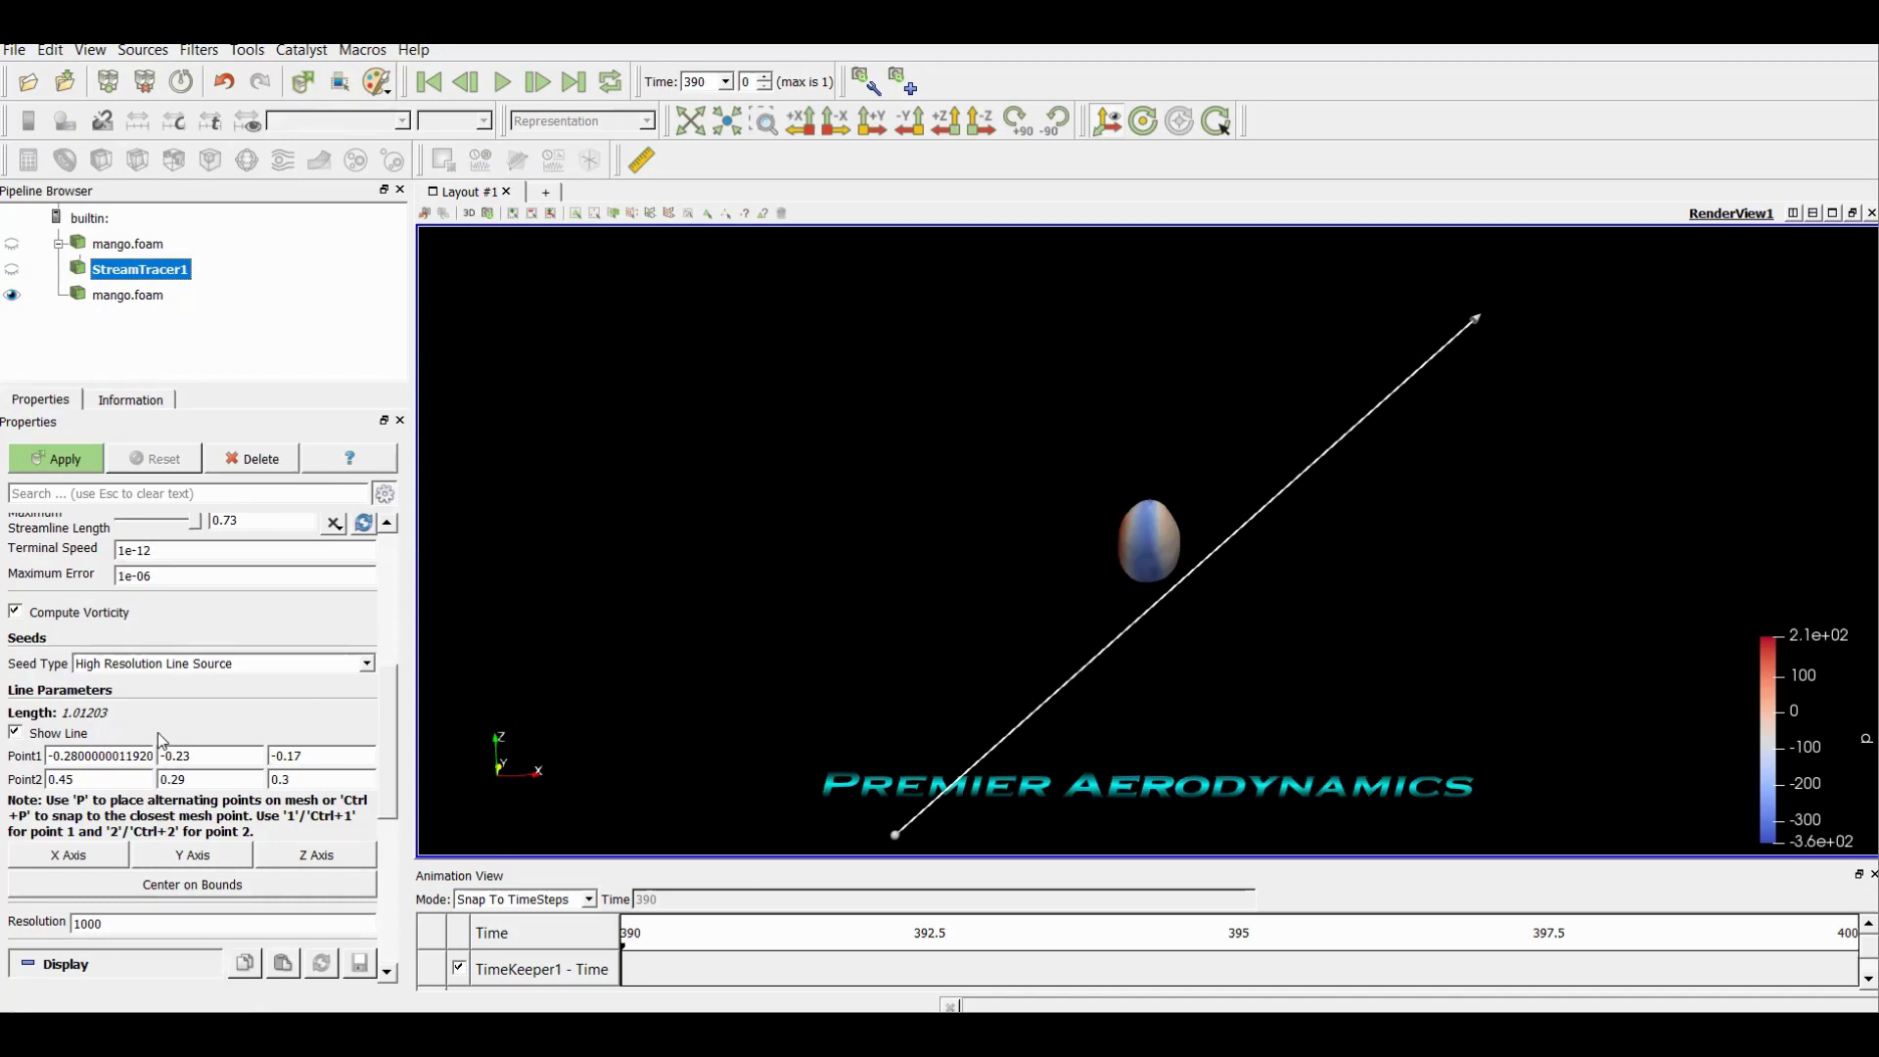
pyautogui.hotkey('ctrl', 'a')
pyautogui.write('0')
pyautogui.press('Return')
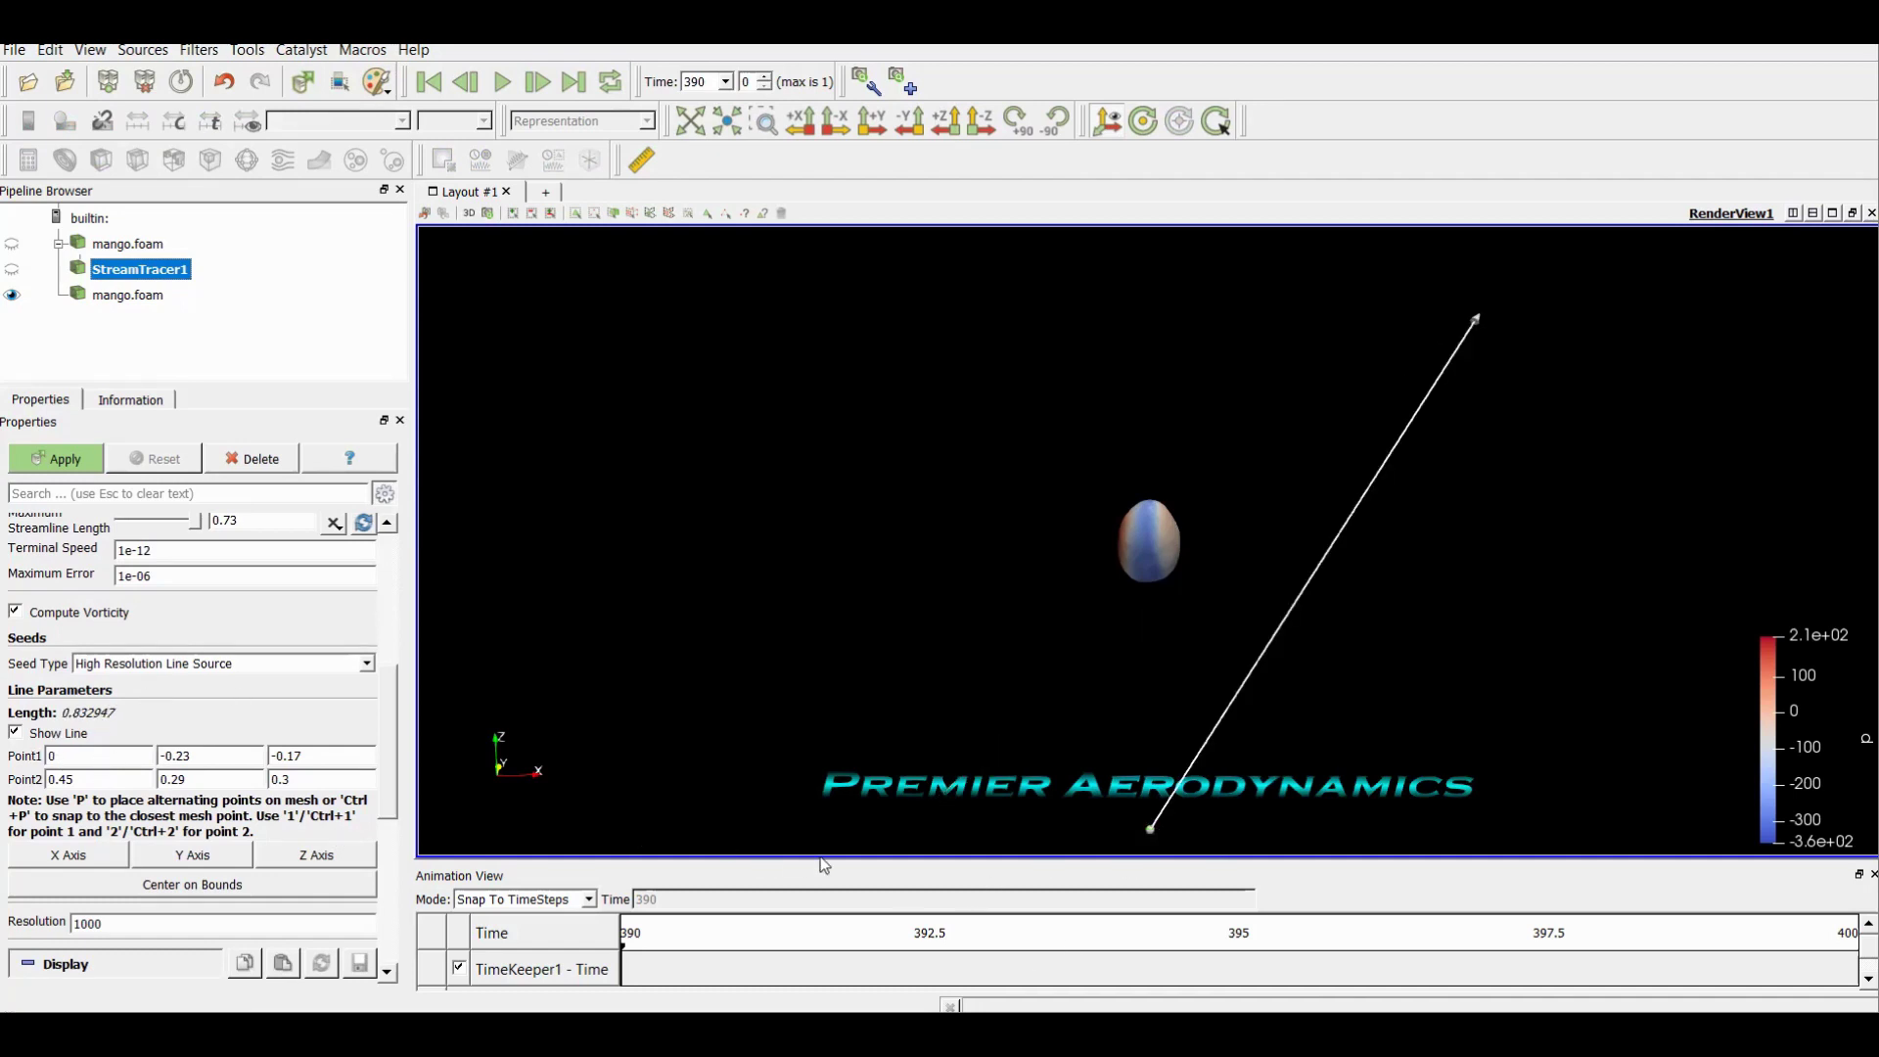
pyautogui.moveTo(1154, 829); pyautogui.dragTo(991, 610)
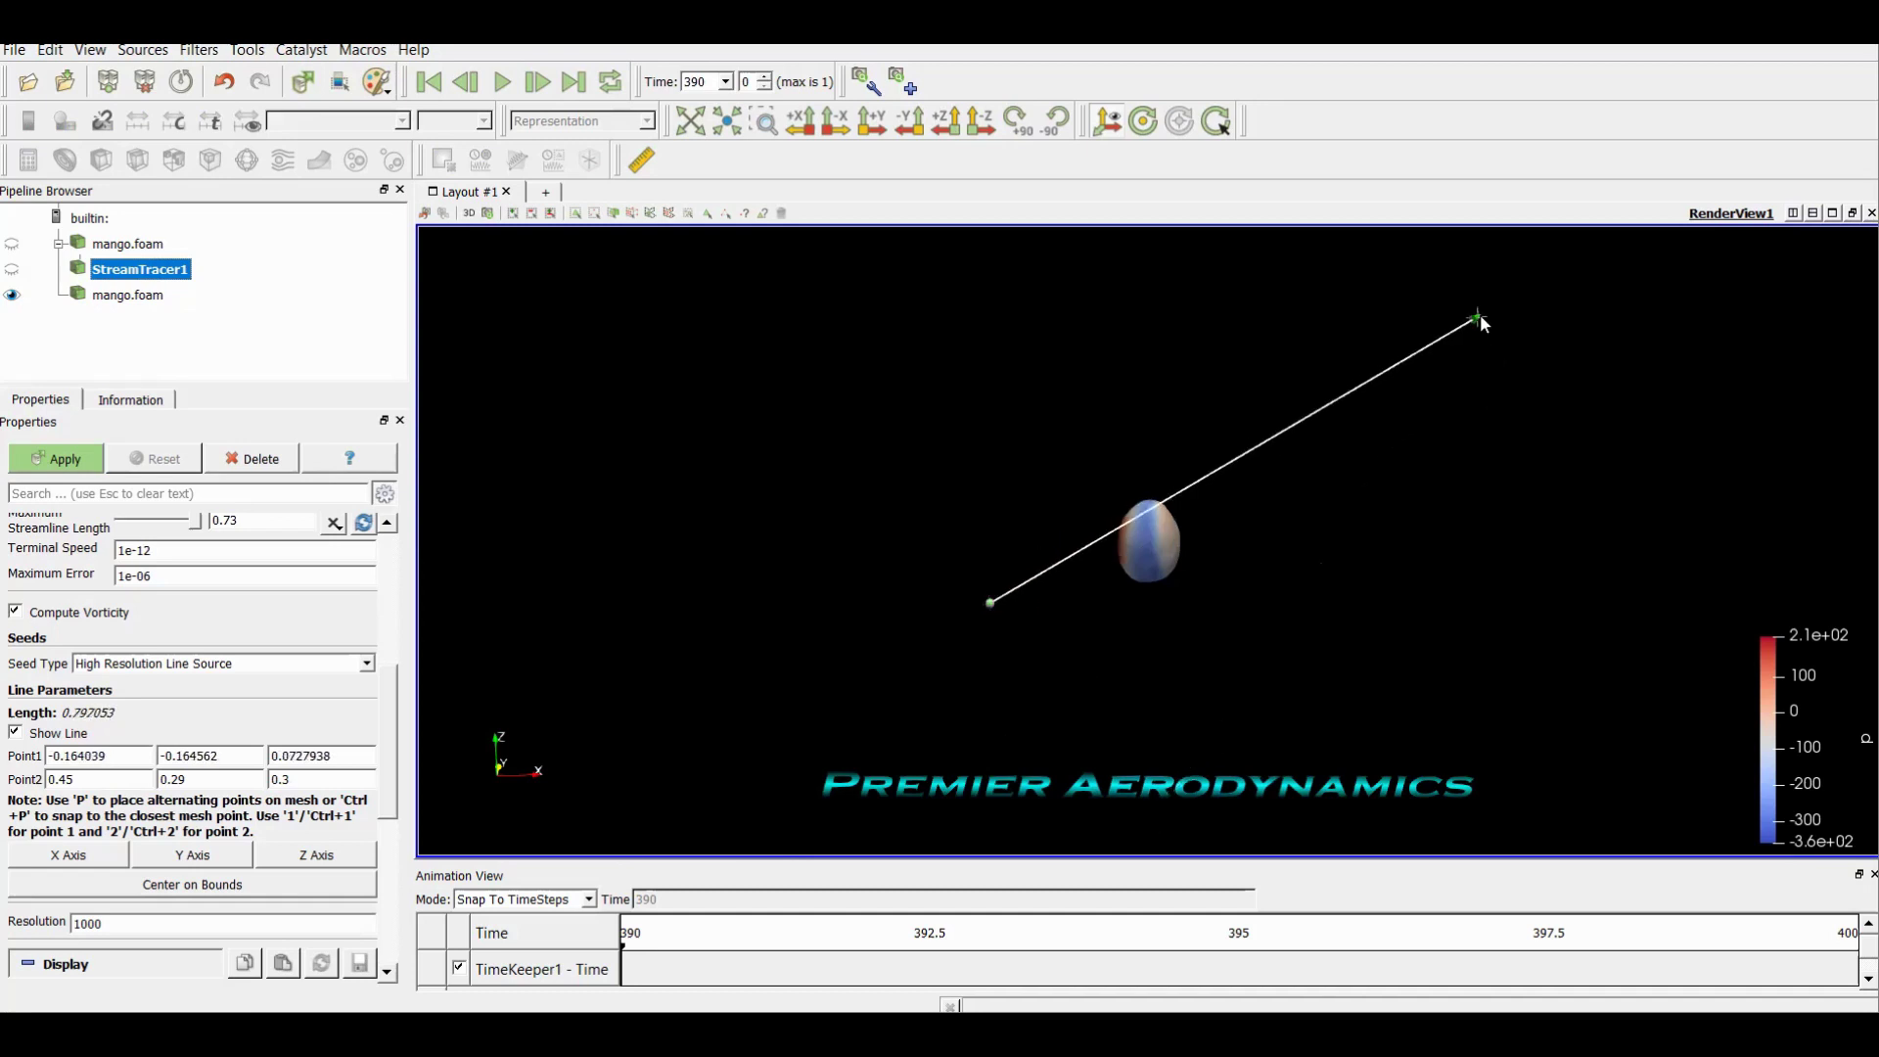
# Drag the seed line's endpoints into a vertical line about 0.345 long beside the mango, then orbit to check
pyautogui.moveTo(1477, 318); pyautogui.dragTo(1011, 523)
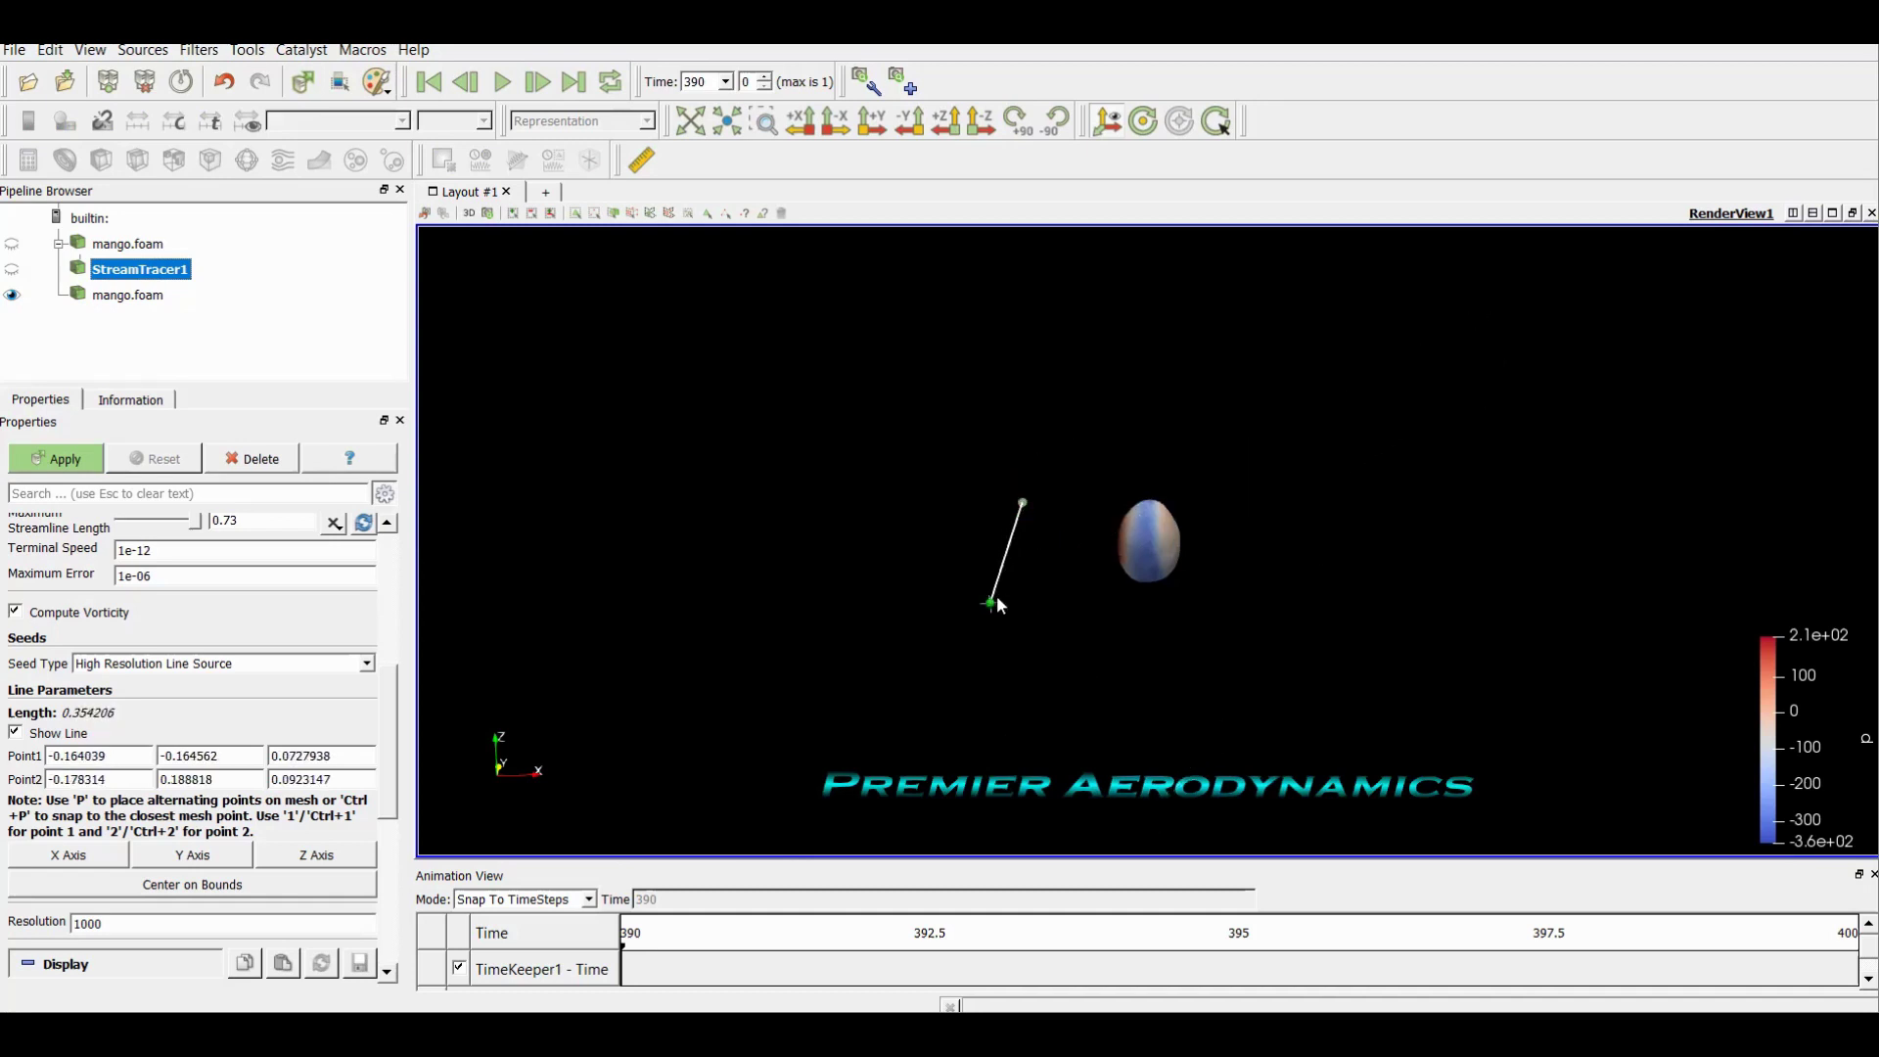
pyautogui.moveTo(993, 603); pyautogui.dragTo(1080, 577)
pyautogui.moveTo(1025, 500); pyautogui.dragTo(1081, 505)
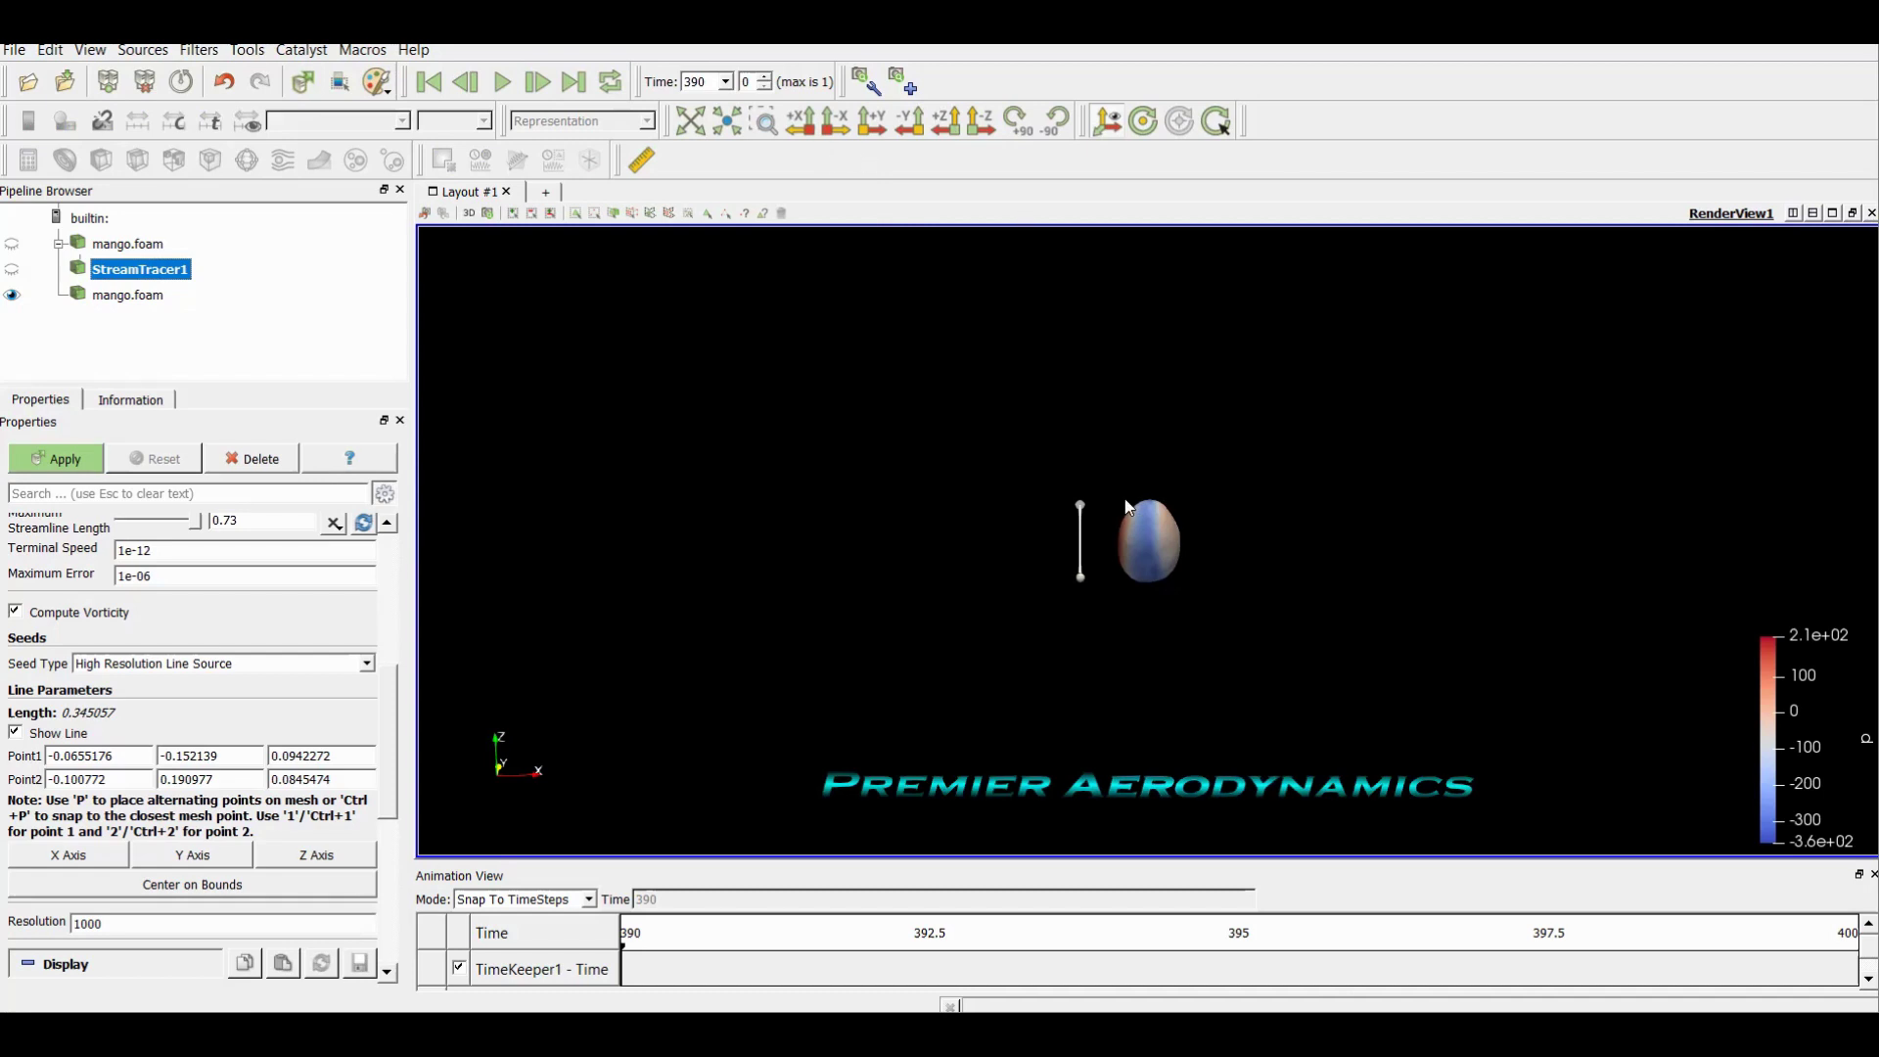
pyautogui.moveTo(1186, 558); pyautogui.dragTo(1206, 649)
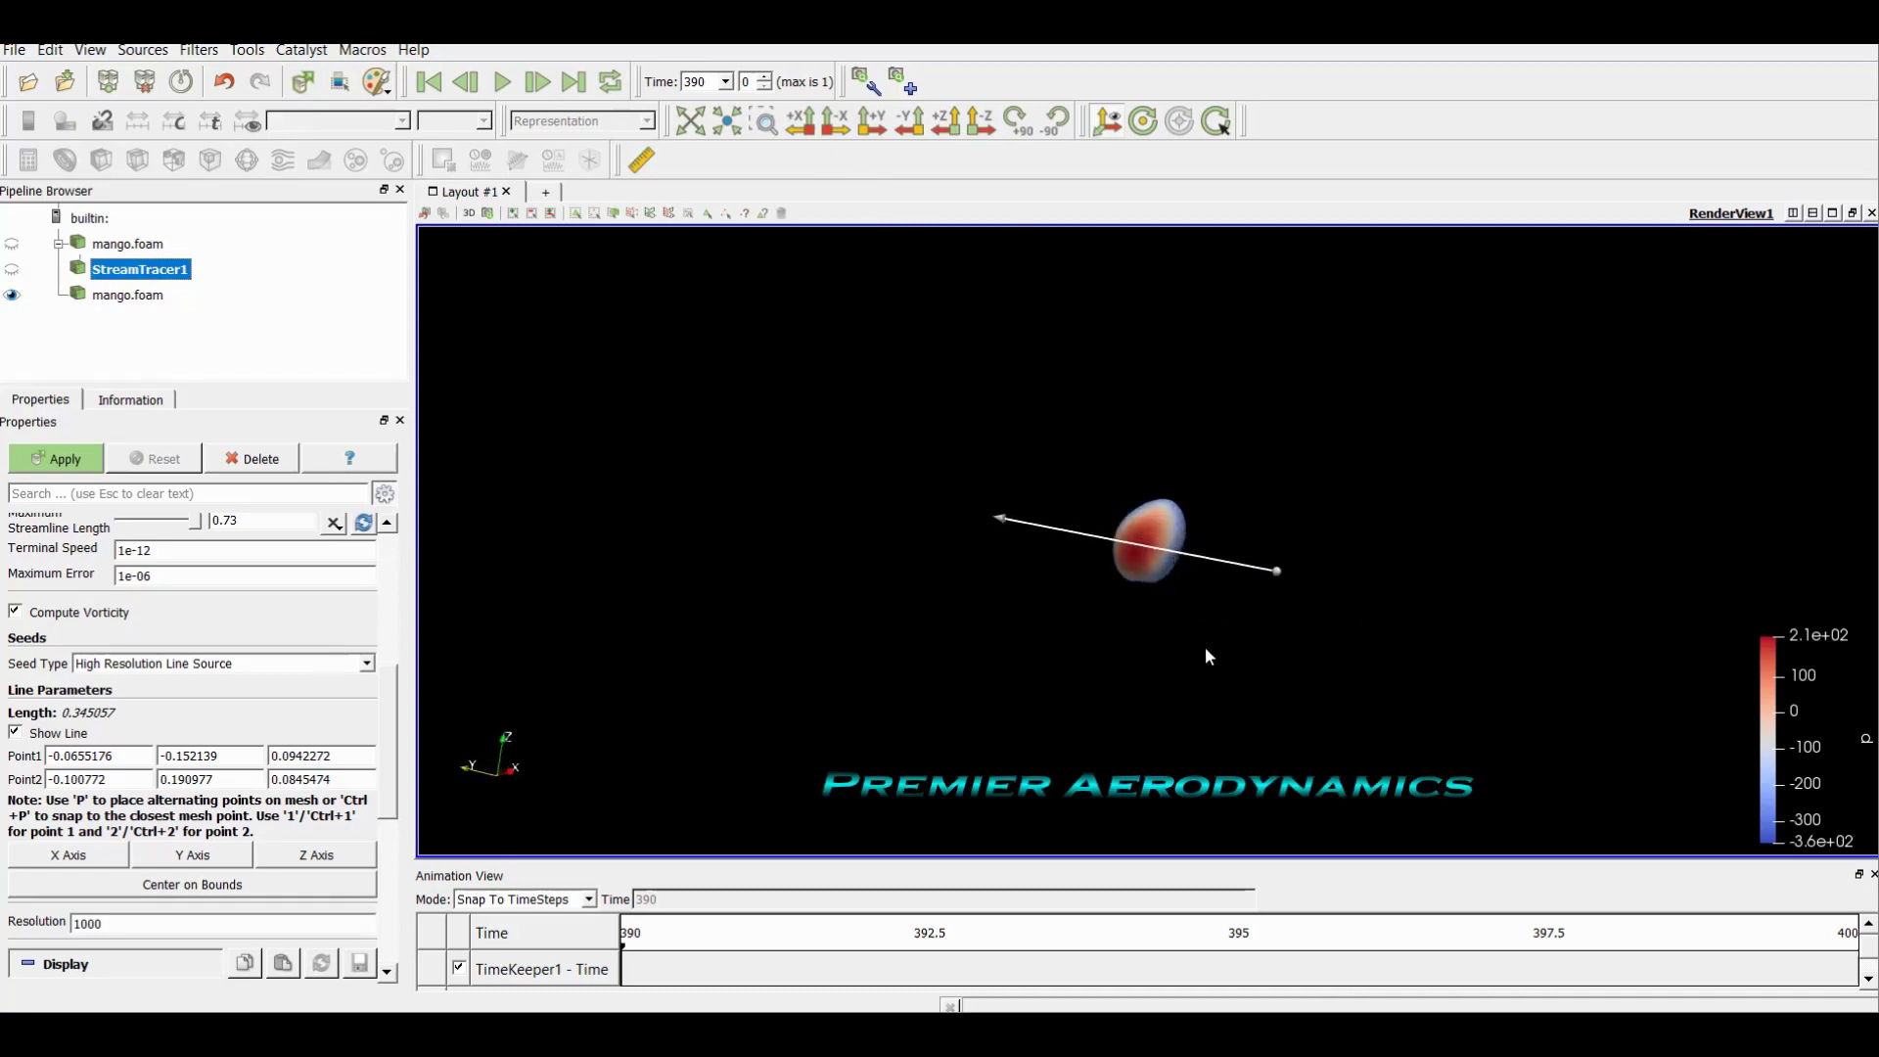
pyautogui.moveTo(1375, 555); pyautogui.dragTo(957, 227)
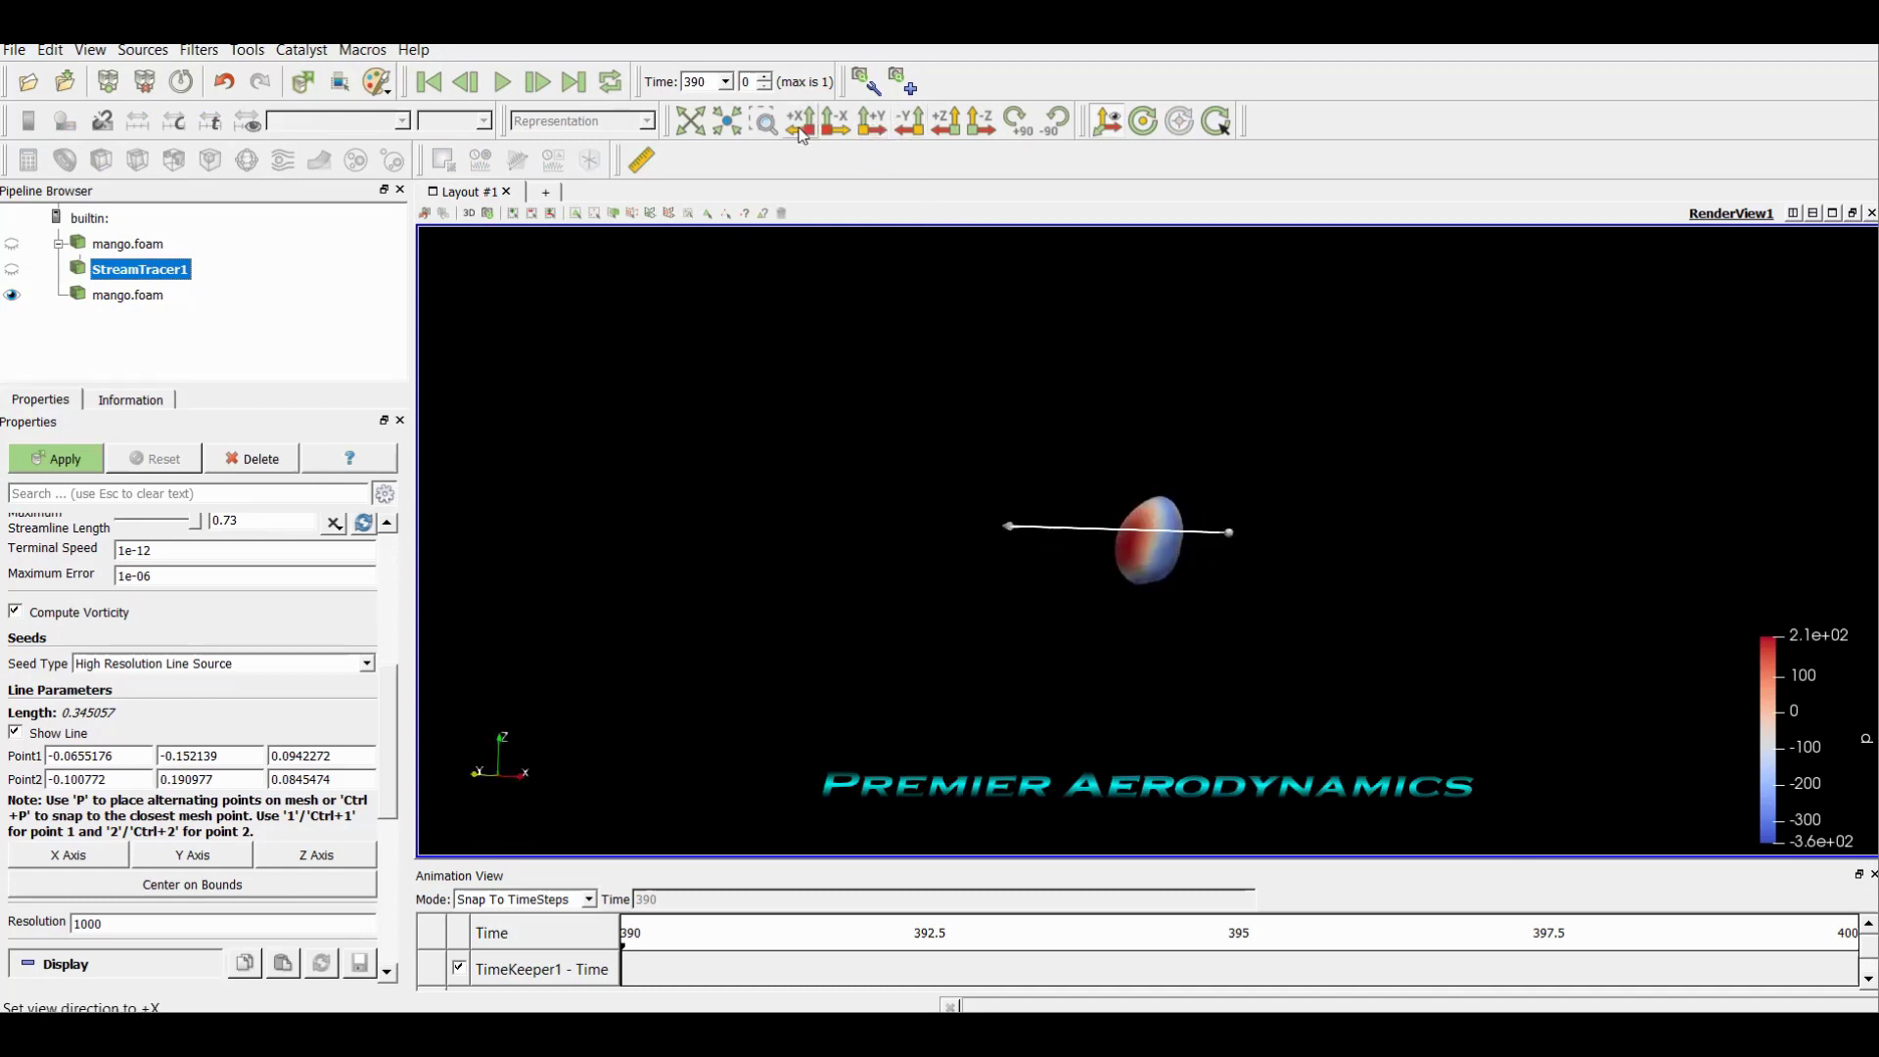
# Using the +X and +Y view directions, stand the seed line vertically across the mango's top-to-bottom span
pyautogui.click(870, 121)
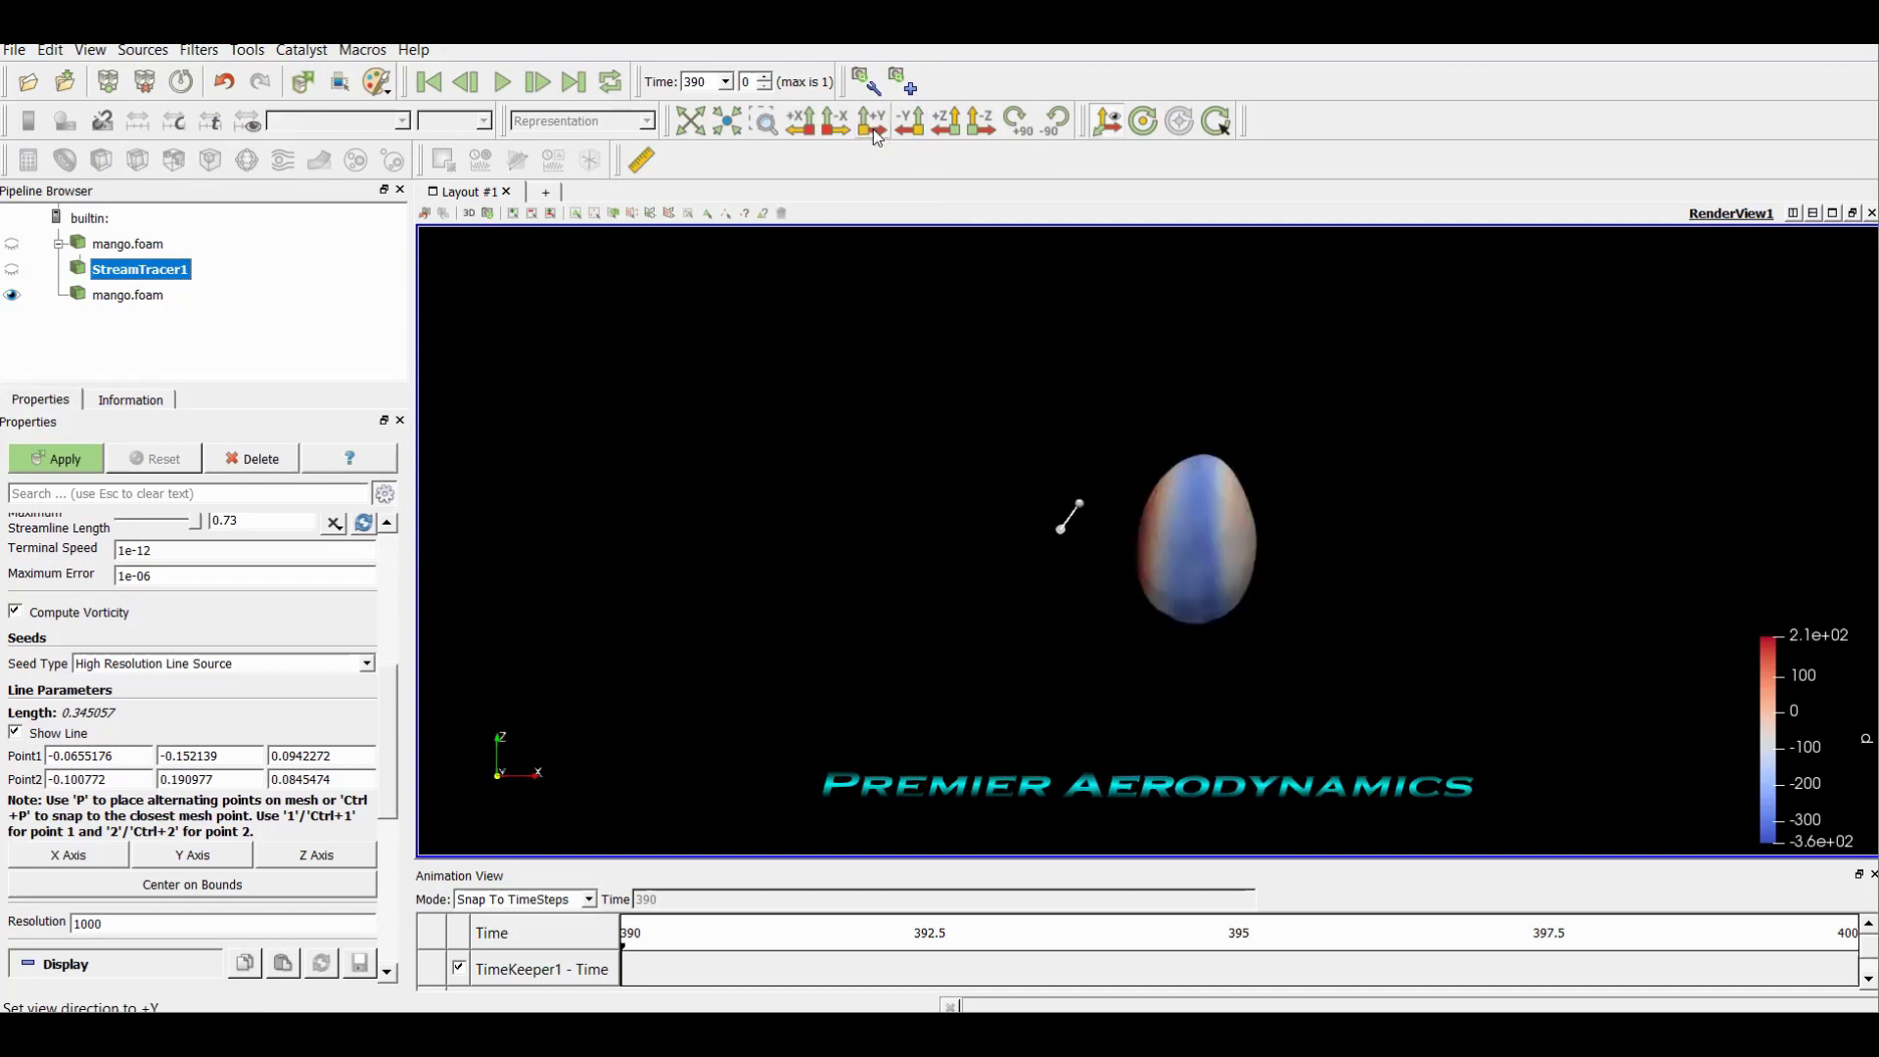
pyautogui.click(807, 123)
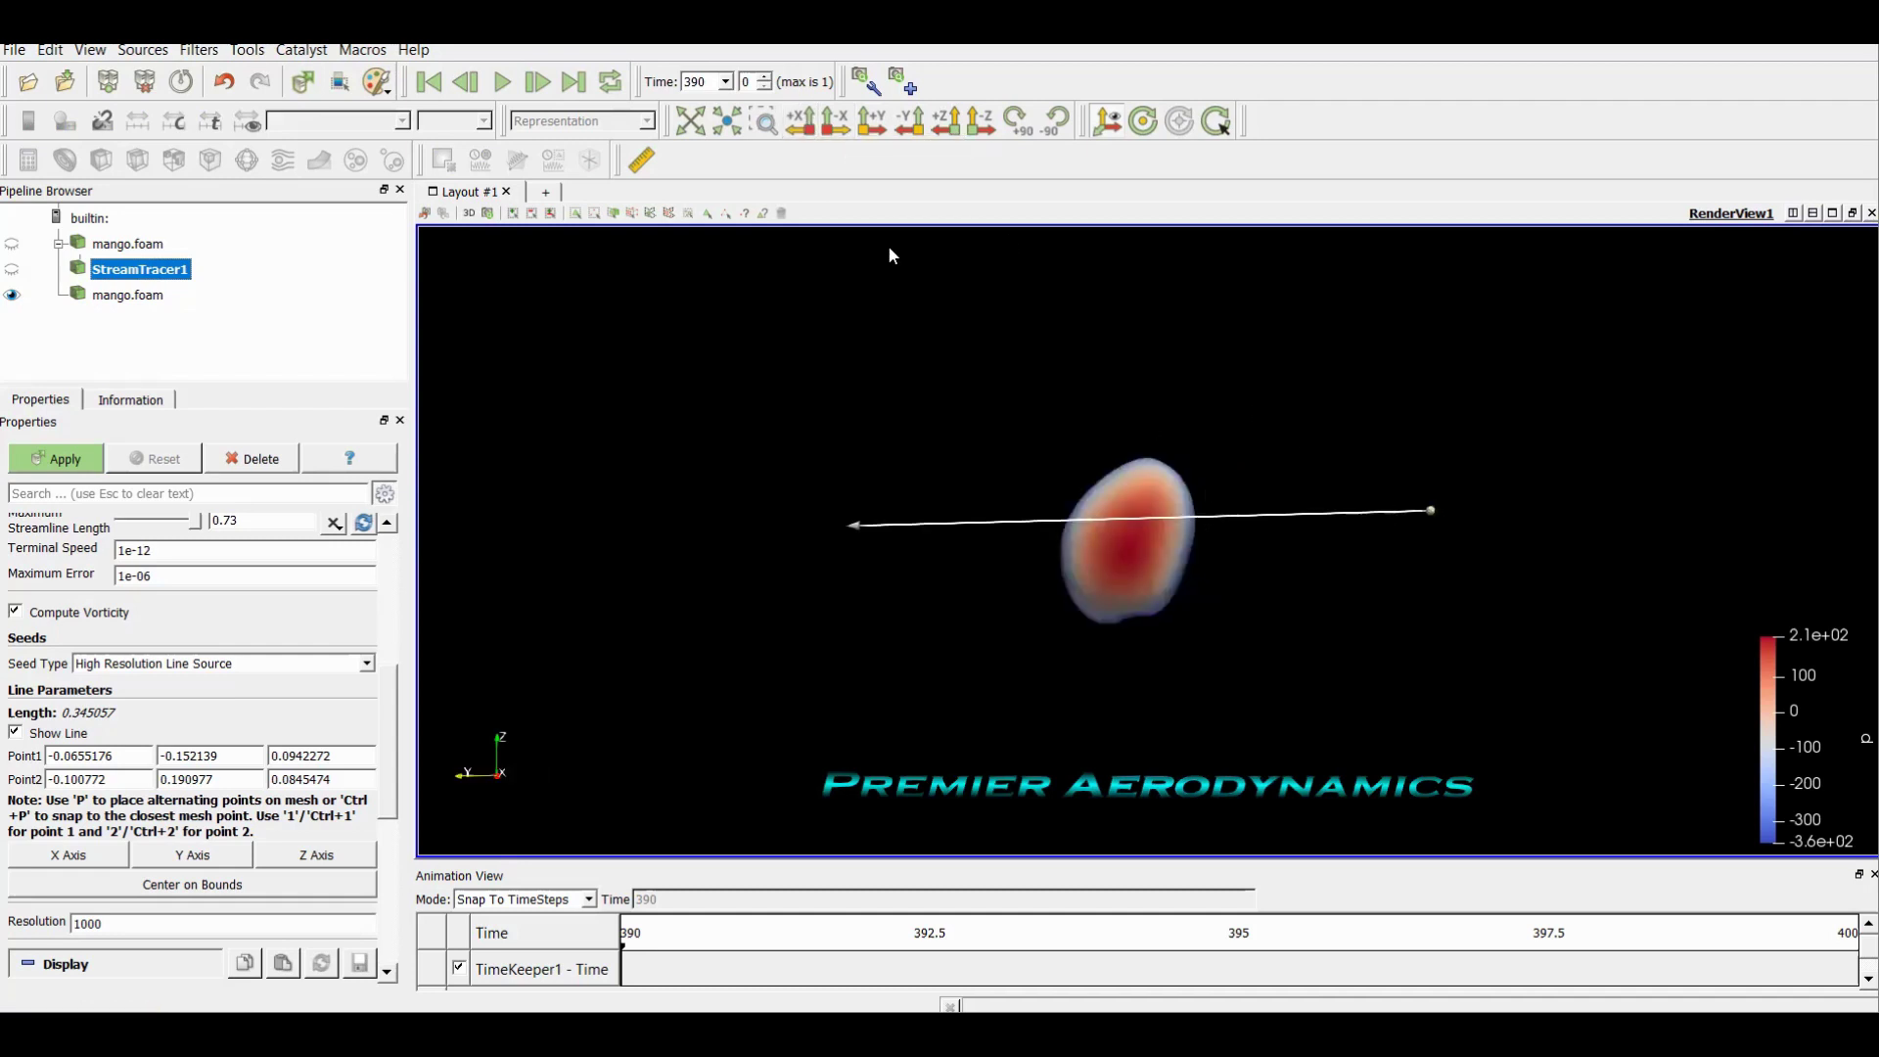
pyautogui.click(873, 131)
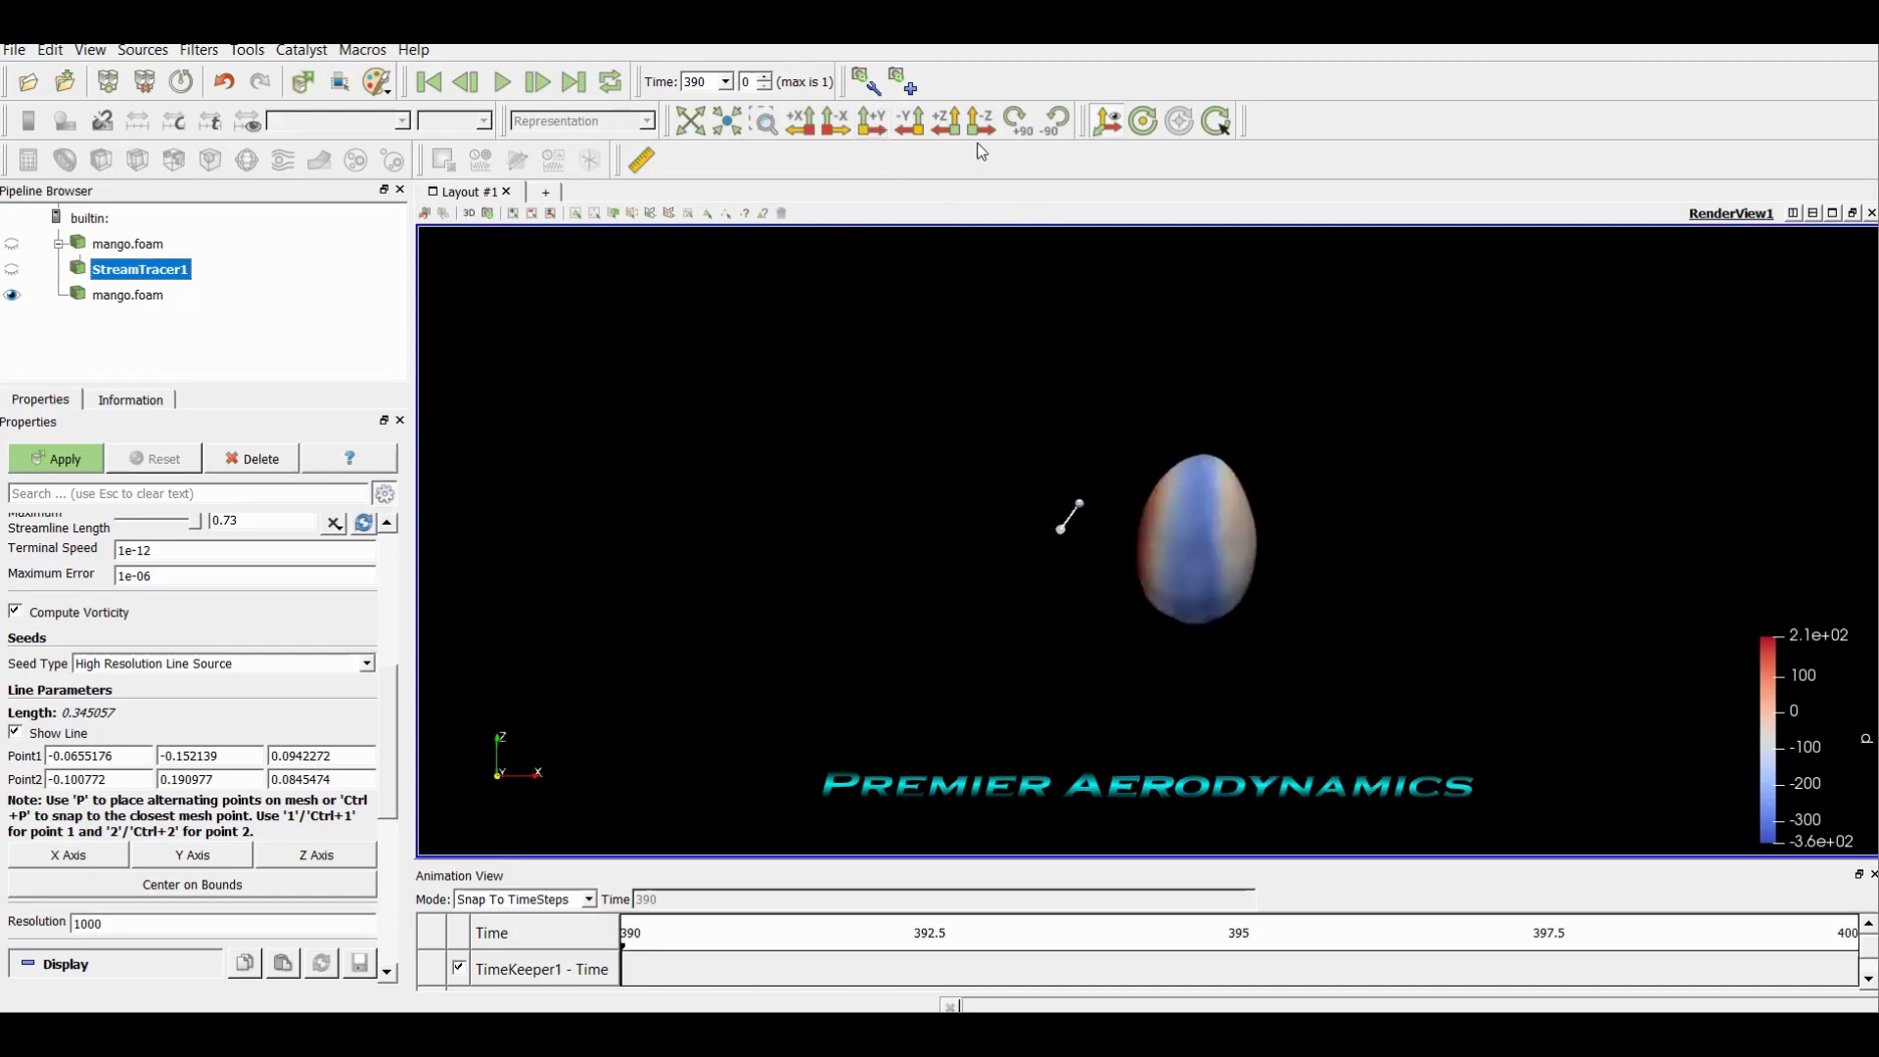
pyautogui.moveTo(1062, 531); pyautogui.dragTo(1080, 607)
pyautogui.moveTo(1079, 506); pyautogui.dragTo(1080, 458)
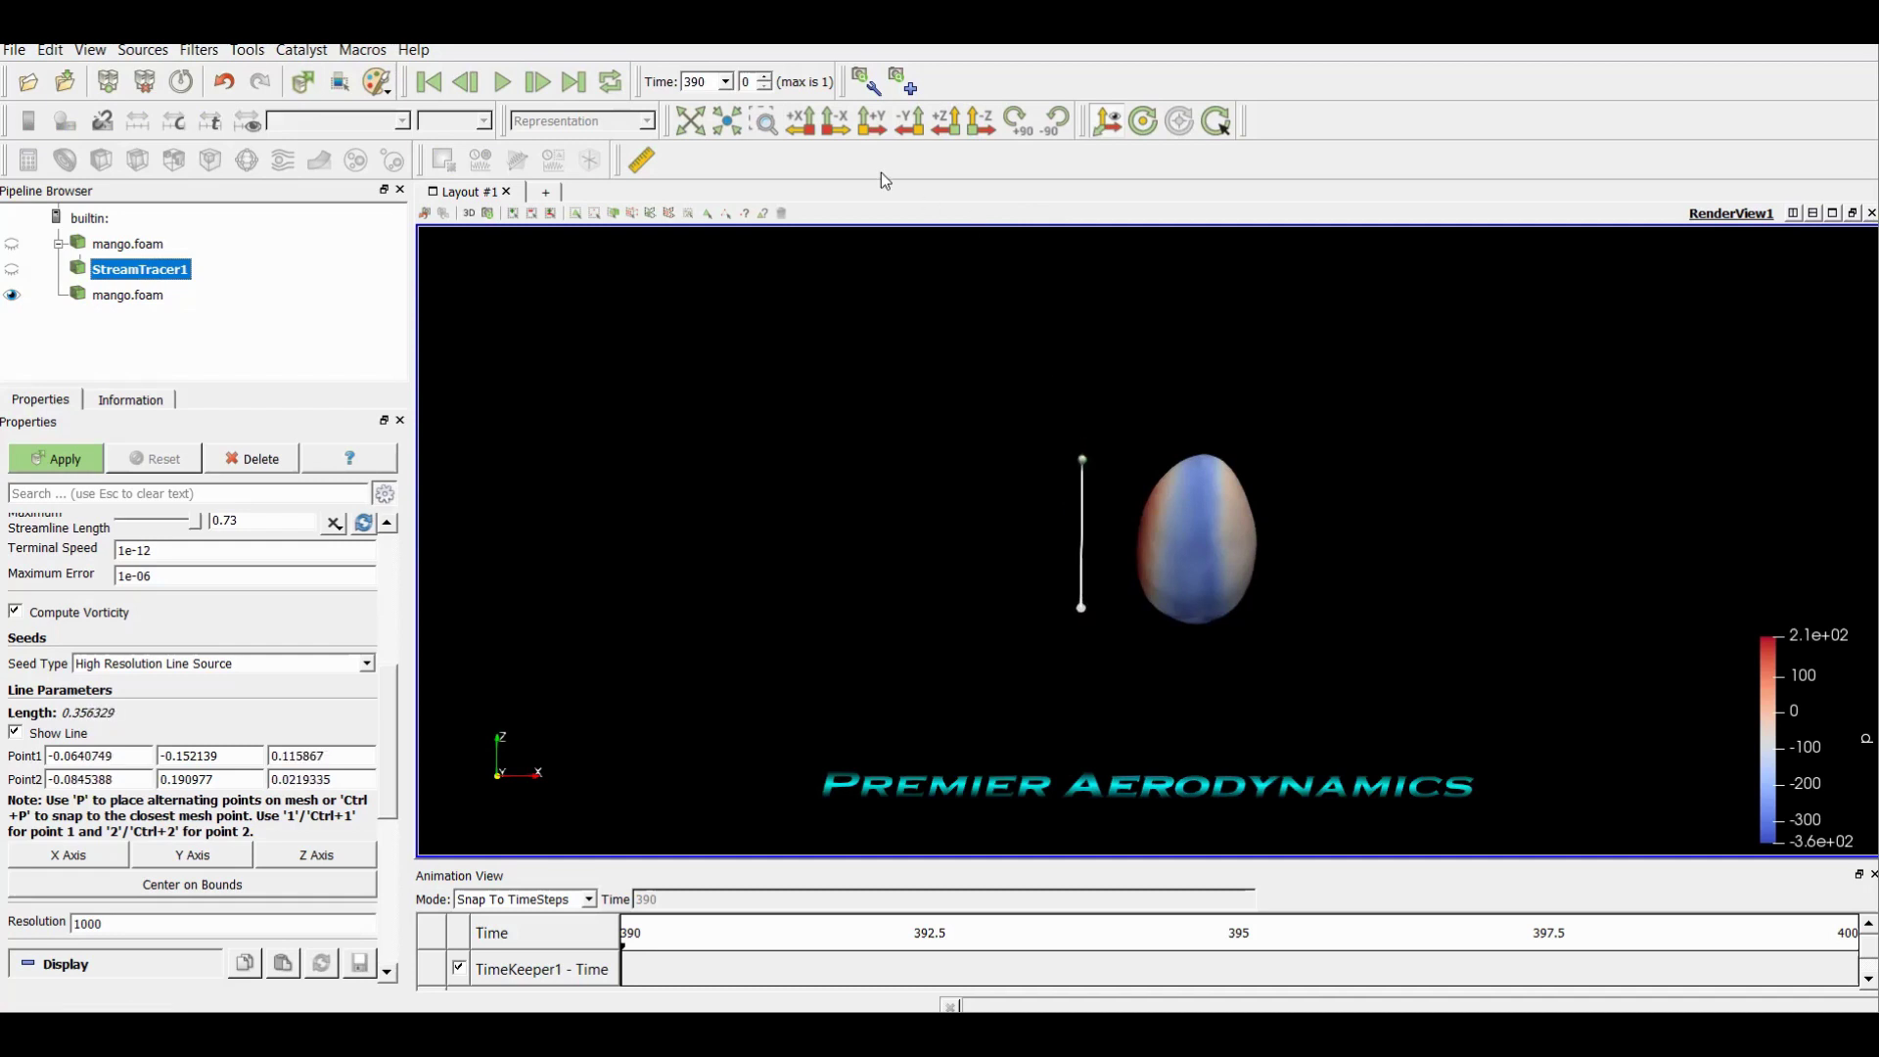
pyautogui.click(800, 120)
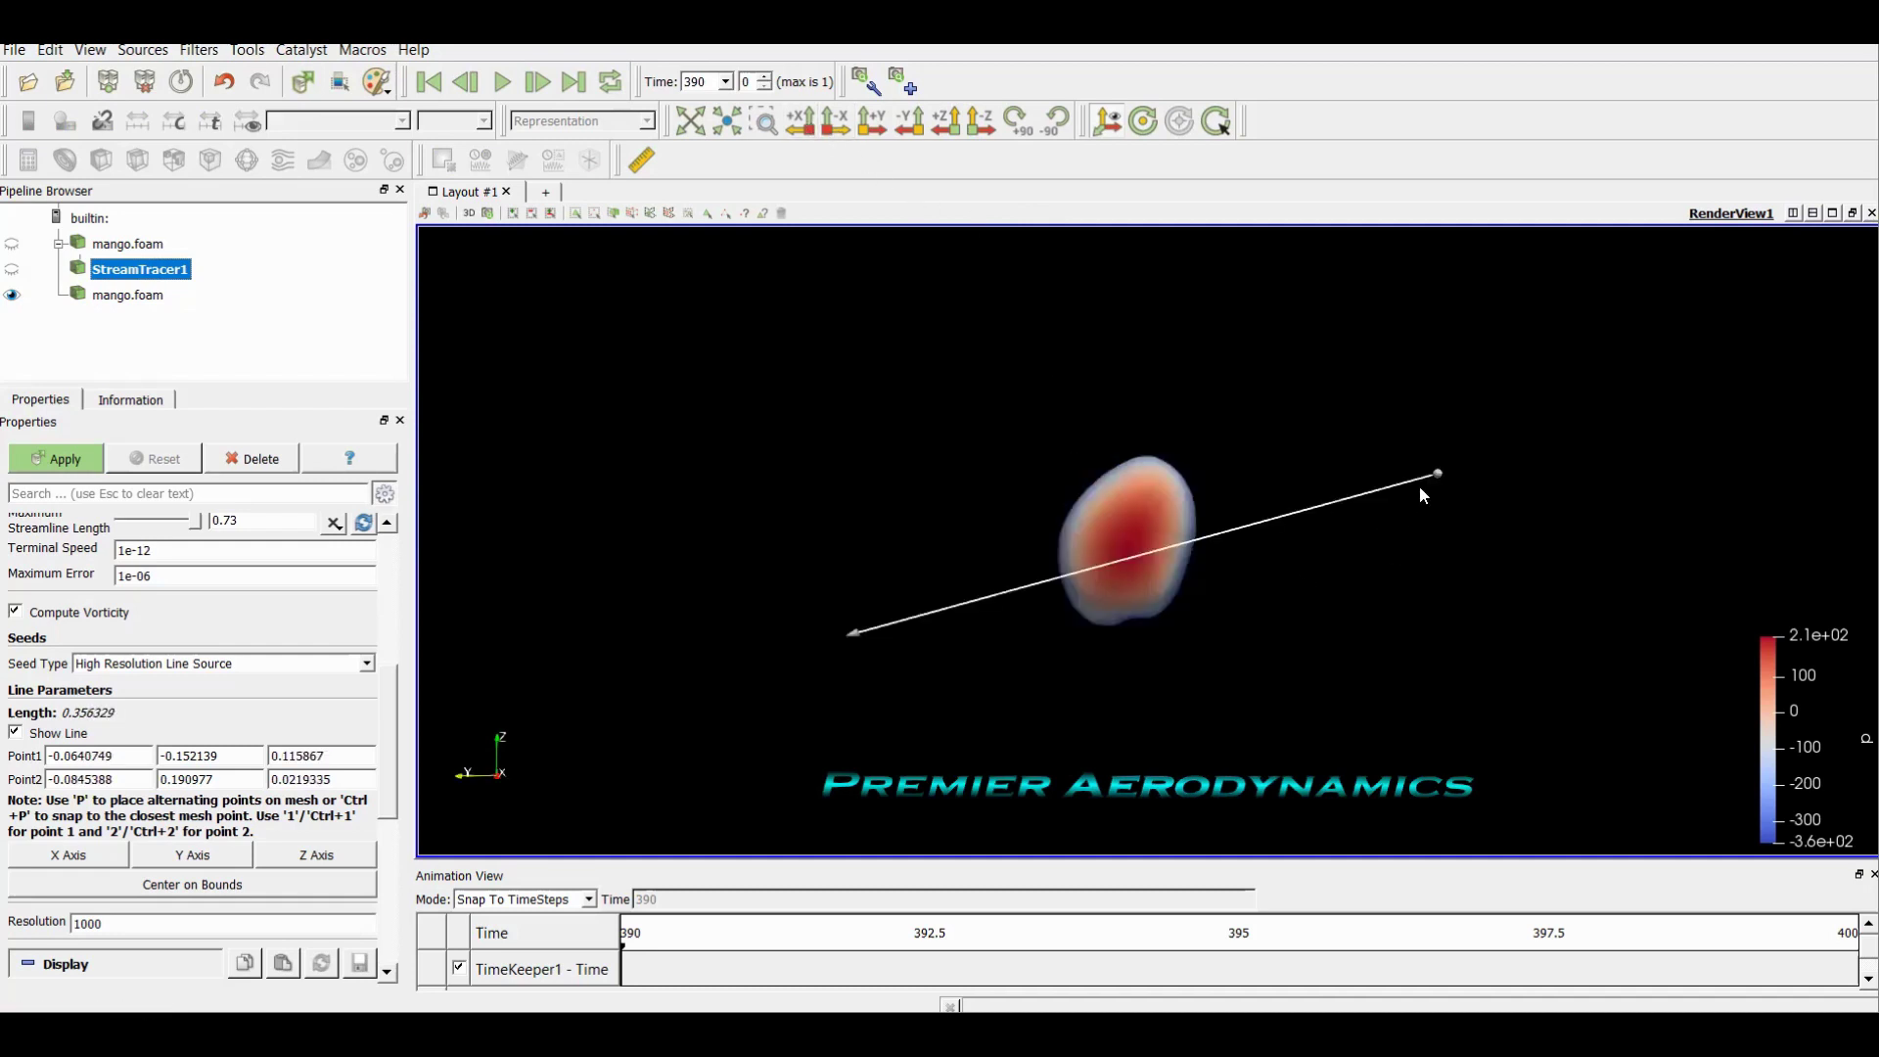
pyautogui.moveTo(1427, 482); pyautogui.dragTo(1141, 471)
pyautogui.moveTo(850, 636); pyautogui.dragTo(1125, 614)
# Shrink the seed line to about 0.084 long, standing vertically, and turn the body side-on from +X
pyautogui.click(945, 120)
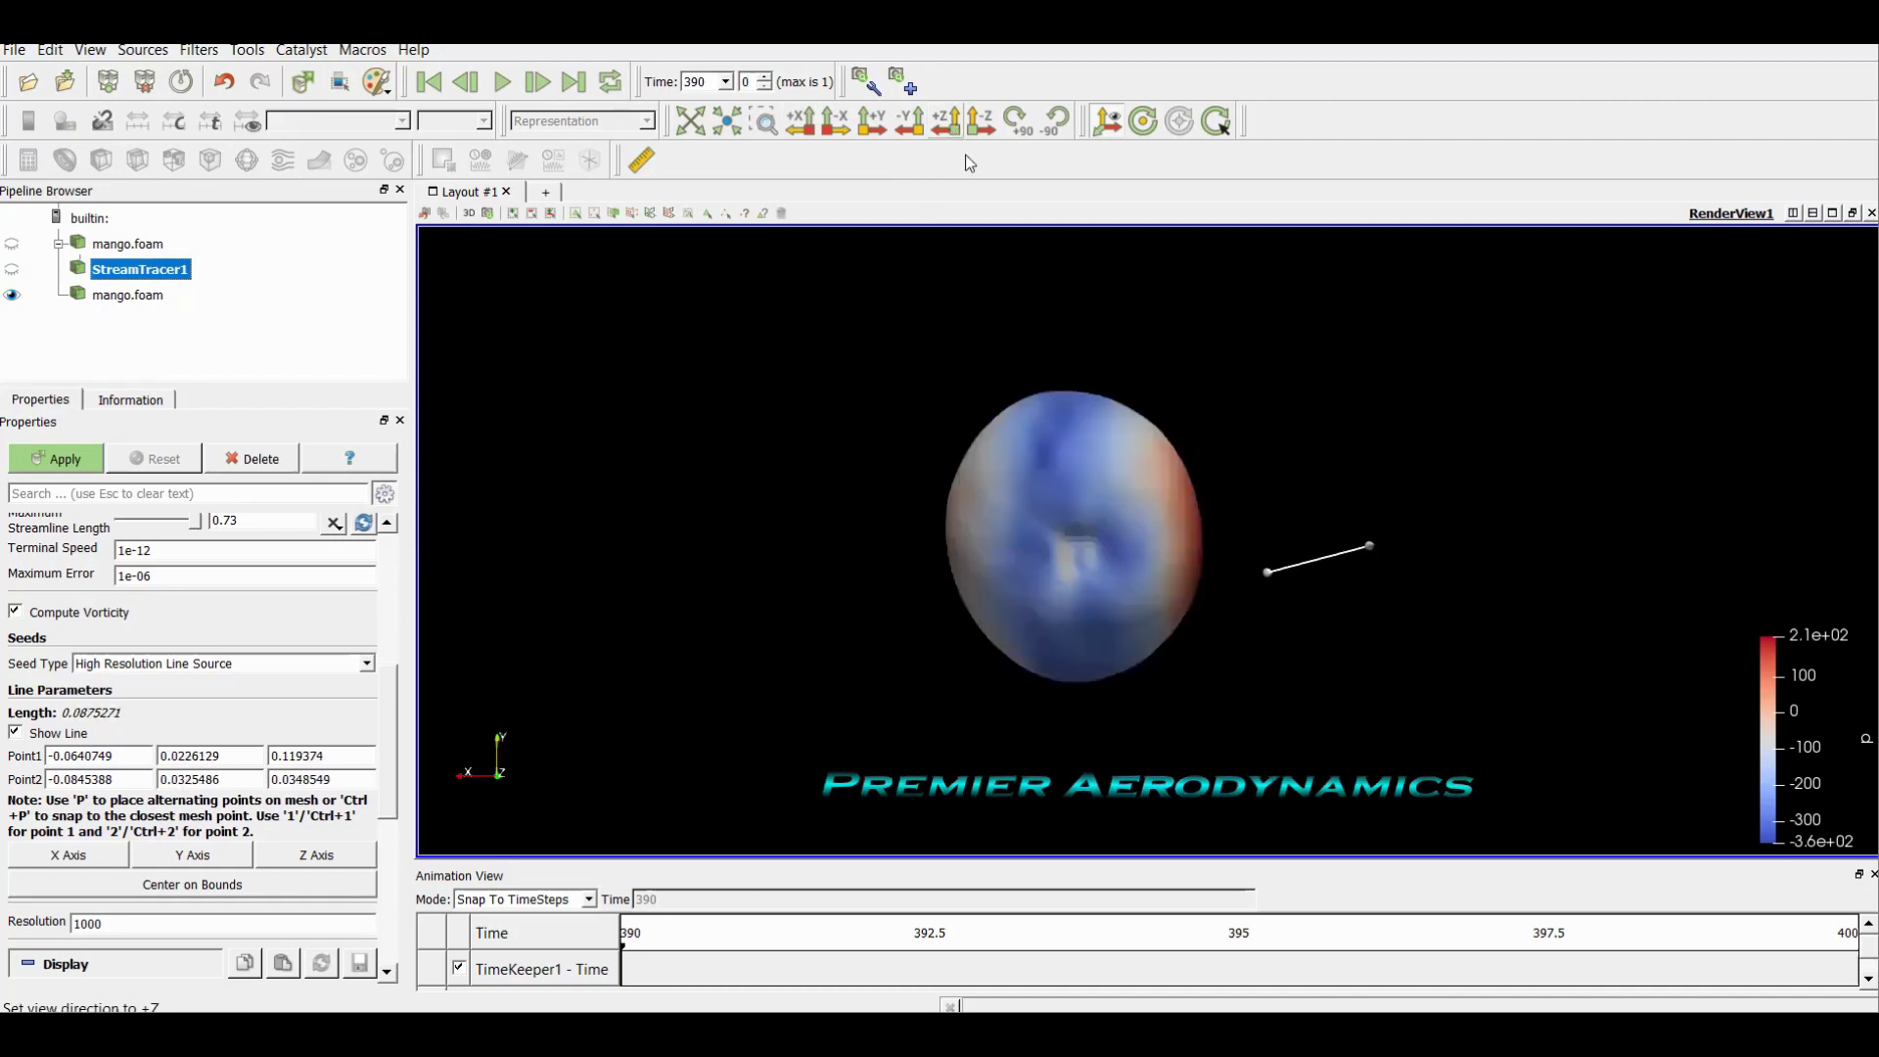
pyautogui.moveTo(1366, 551); pyautogui.dragTo(1262, 575)
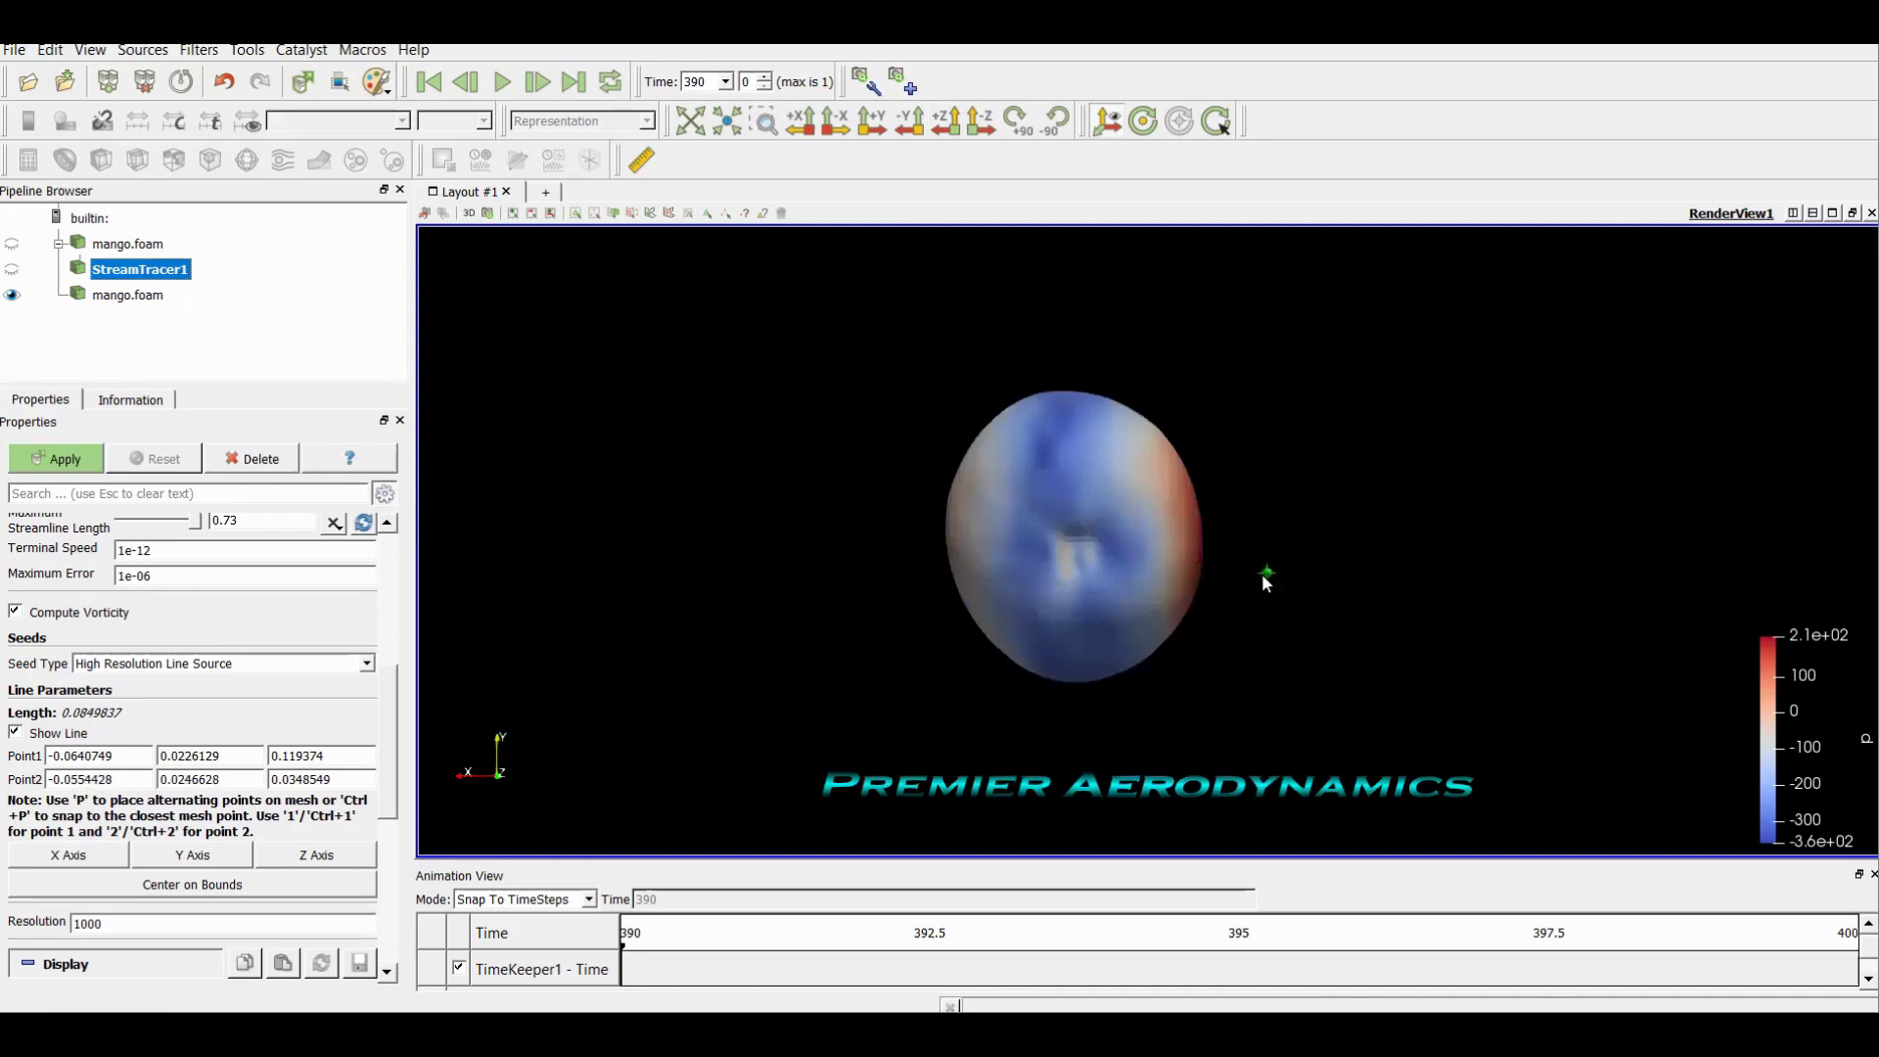
pyautogui.click(871, 120)
pyautogui.moveTo(998, 687); pyautogui.dragTo(964, 686)
pyautogui.click(800, 120)
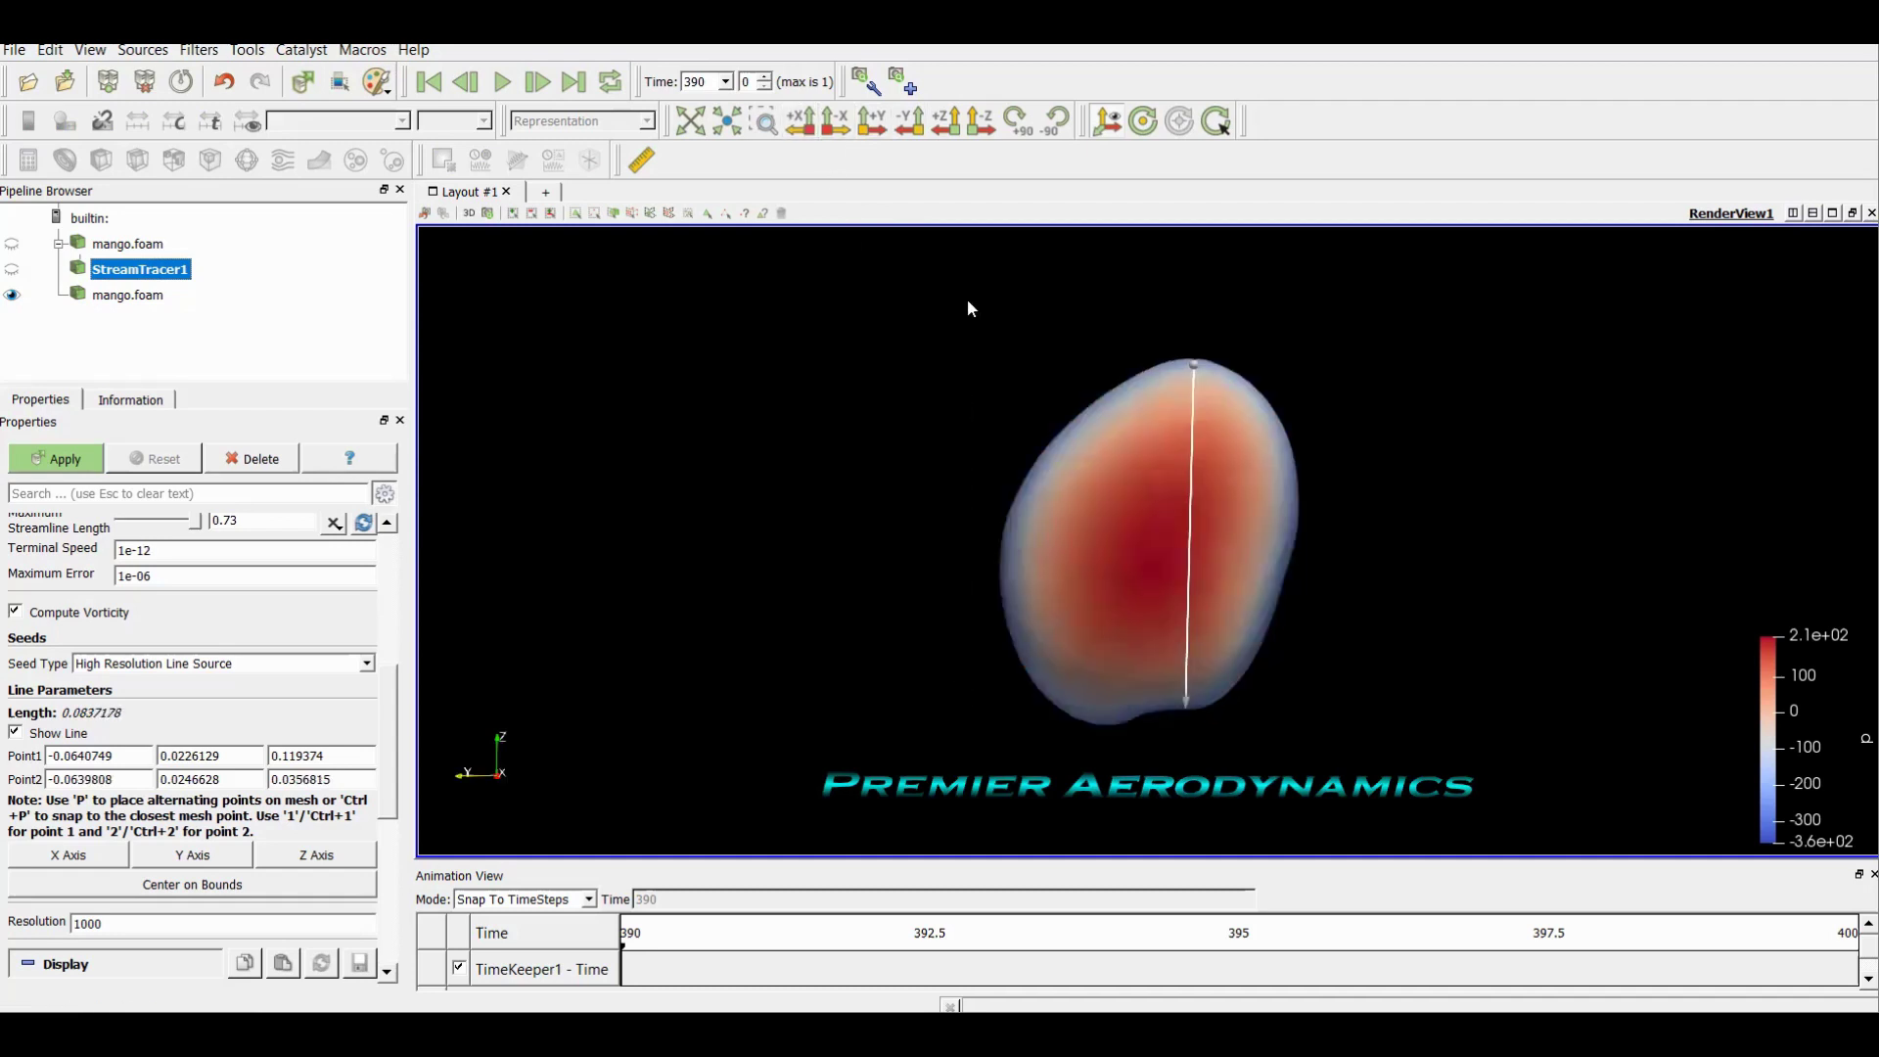
pyautogui.scroll(-2, 1348, 430)
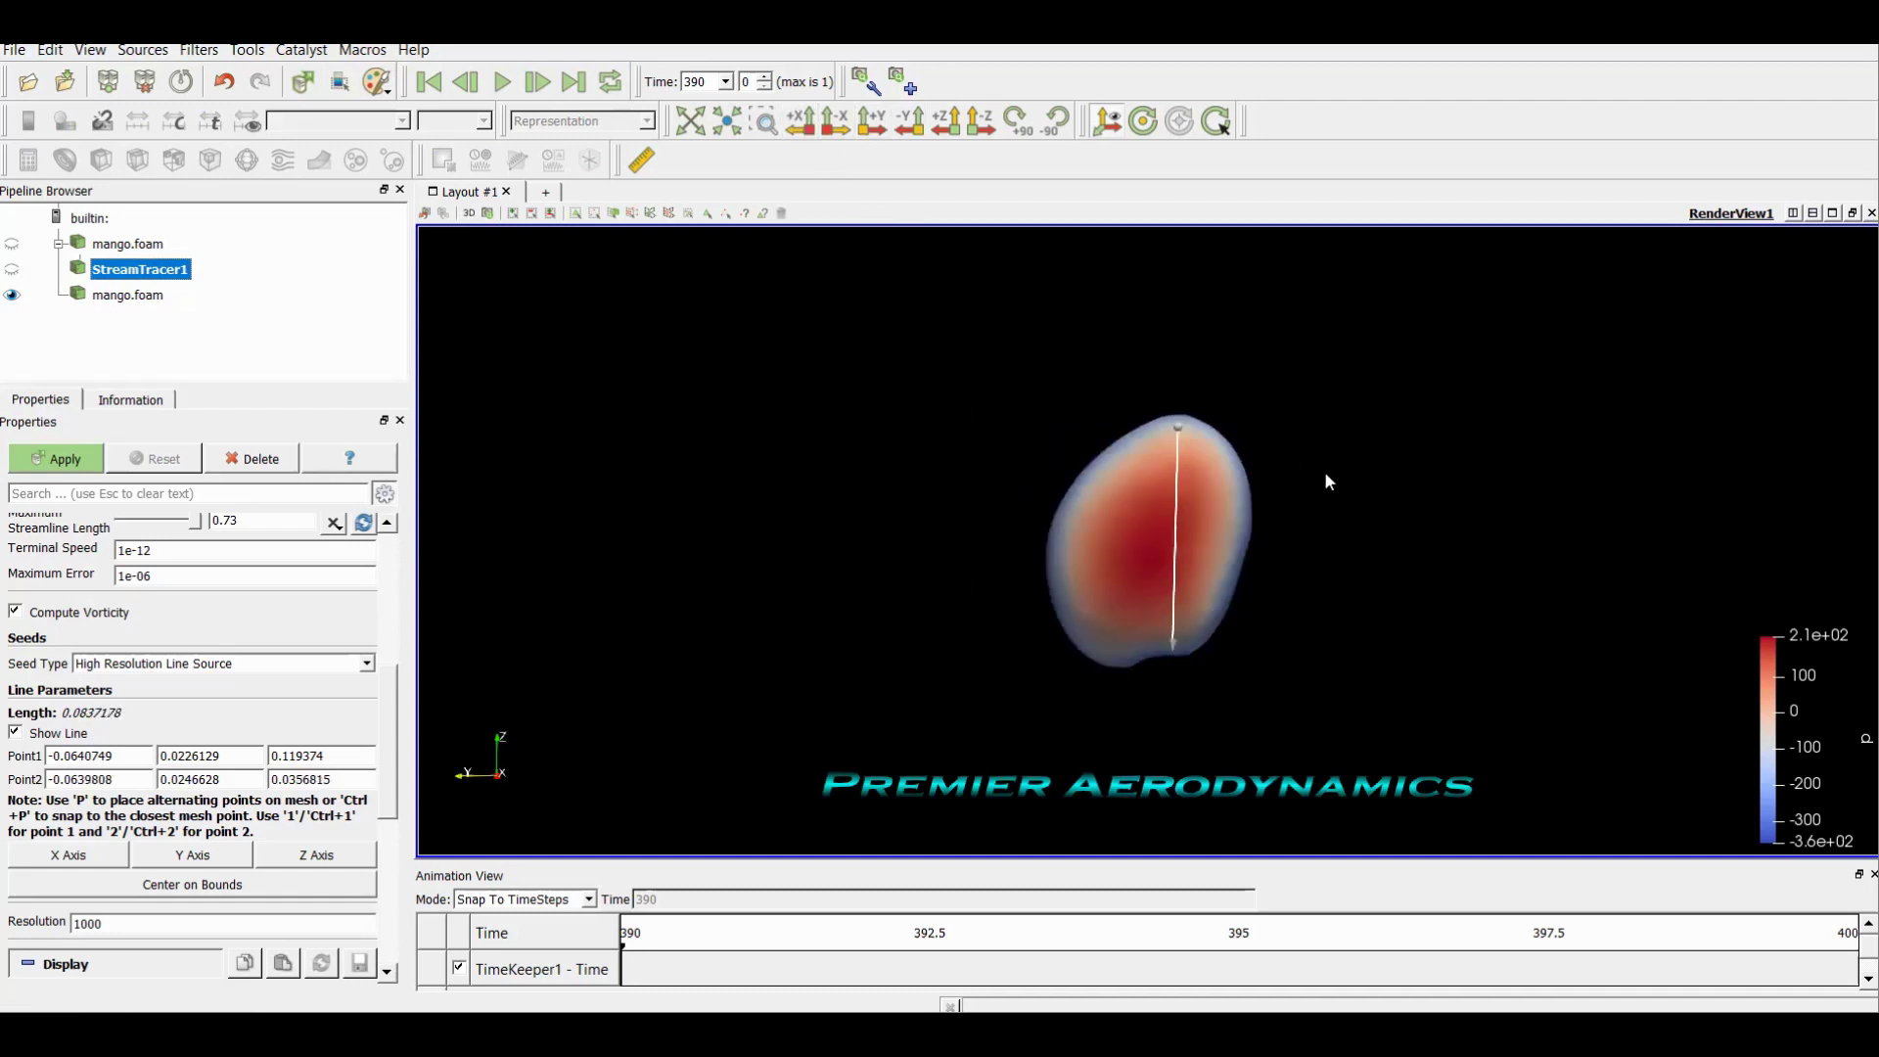
pyautogui.moveTo(1262, 510); pyautogui.dragTo(1040, 506)
pyautogui.scroll(5, 59, 626)
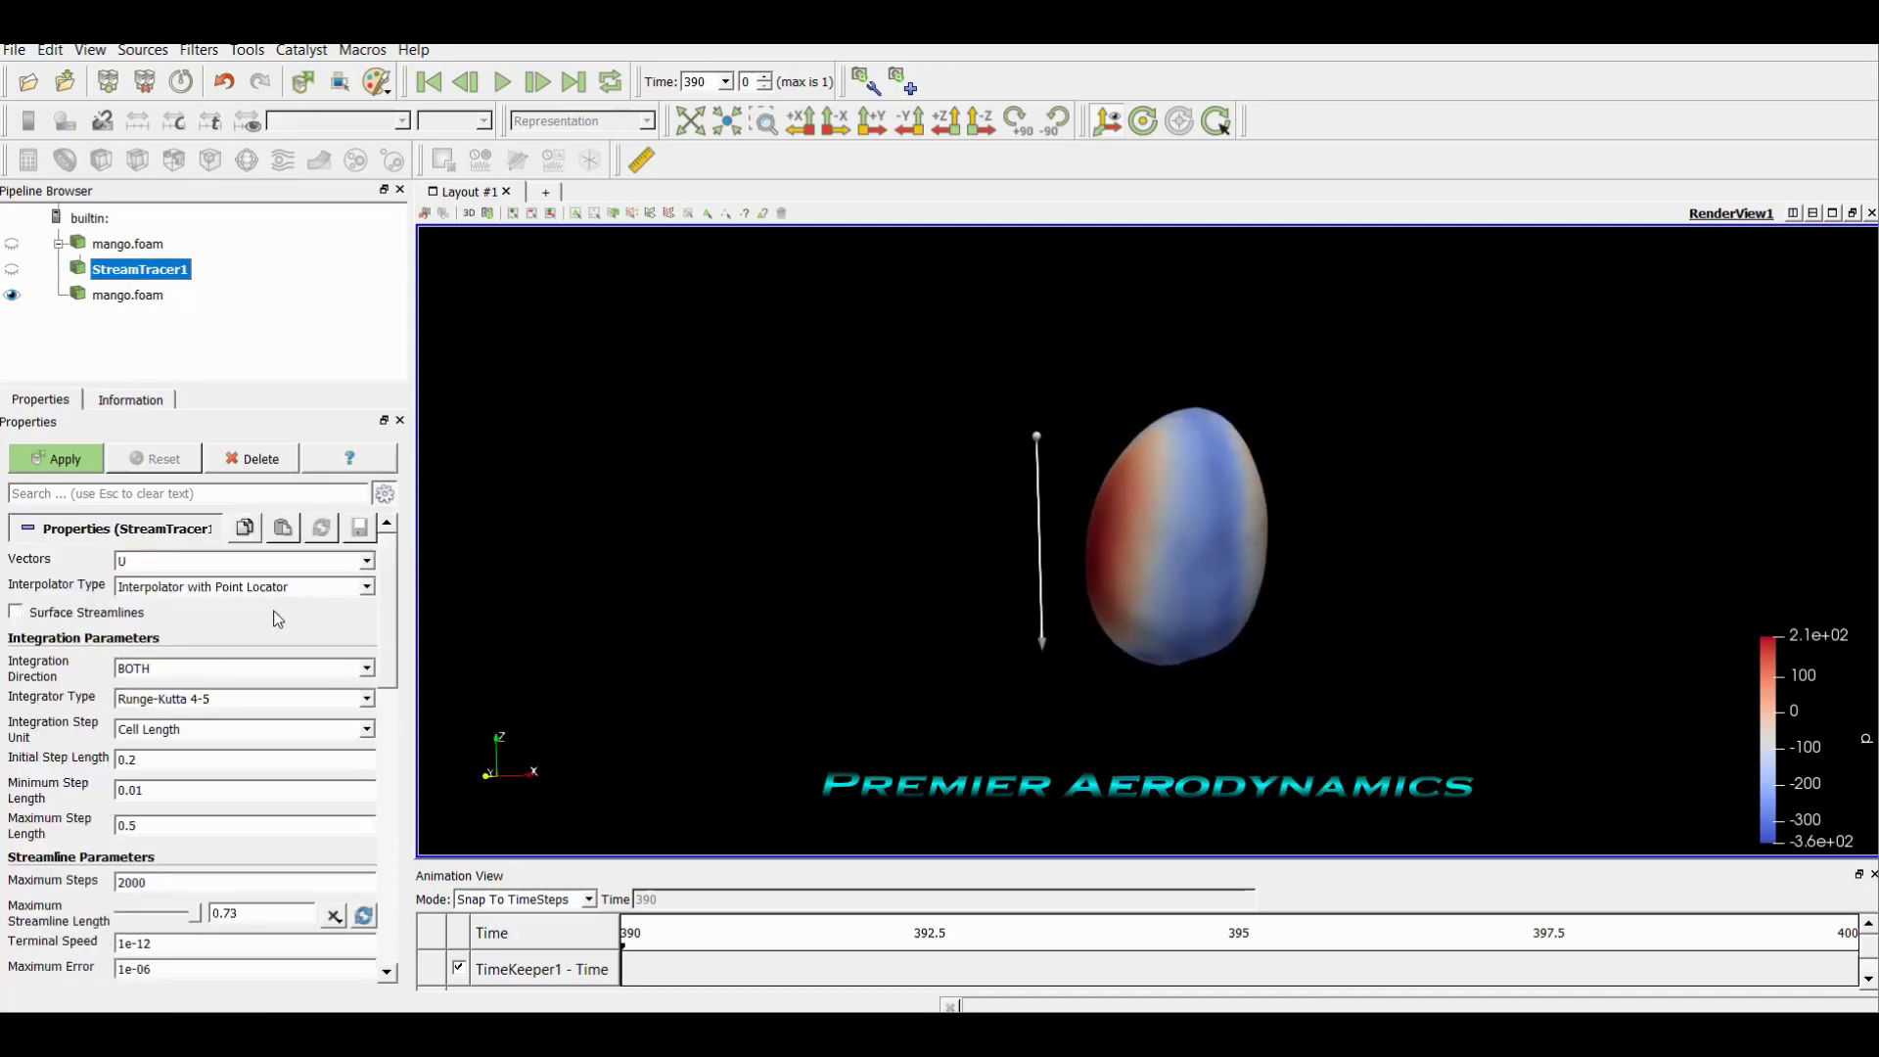
# Try a Point Source seed sphere moved upstream, then revert the seeds to High Resolution Line Source
pyautogui.click(218, 587)
pyautogui.click(221, 585)
pyautogui.scroll(-5, 289, 714)
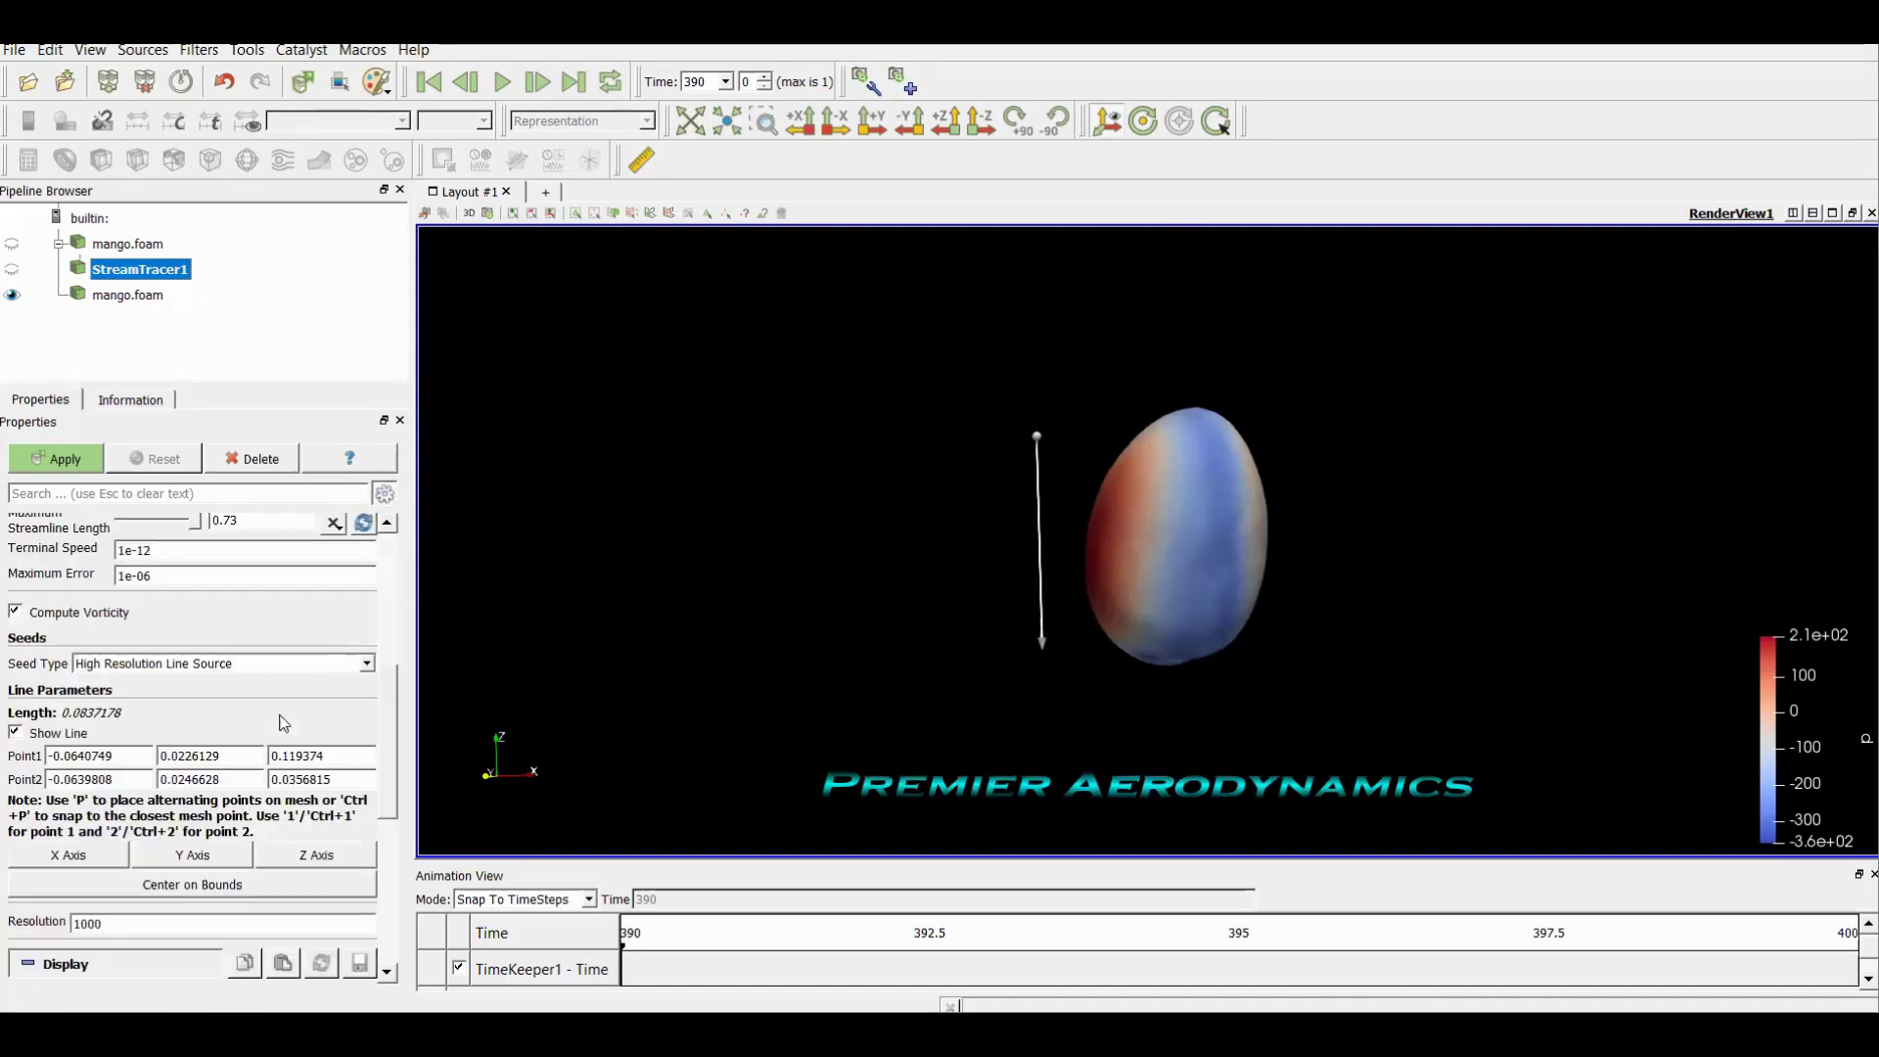
pyautogui.click(226, 662)
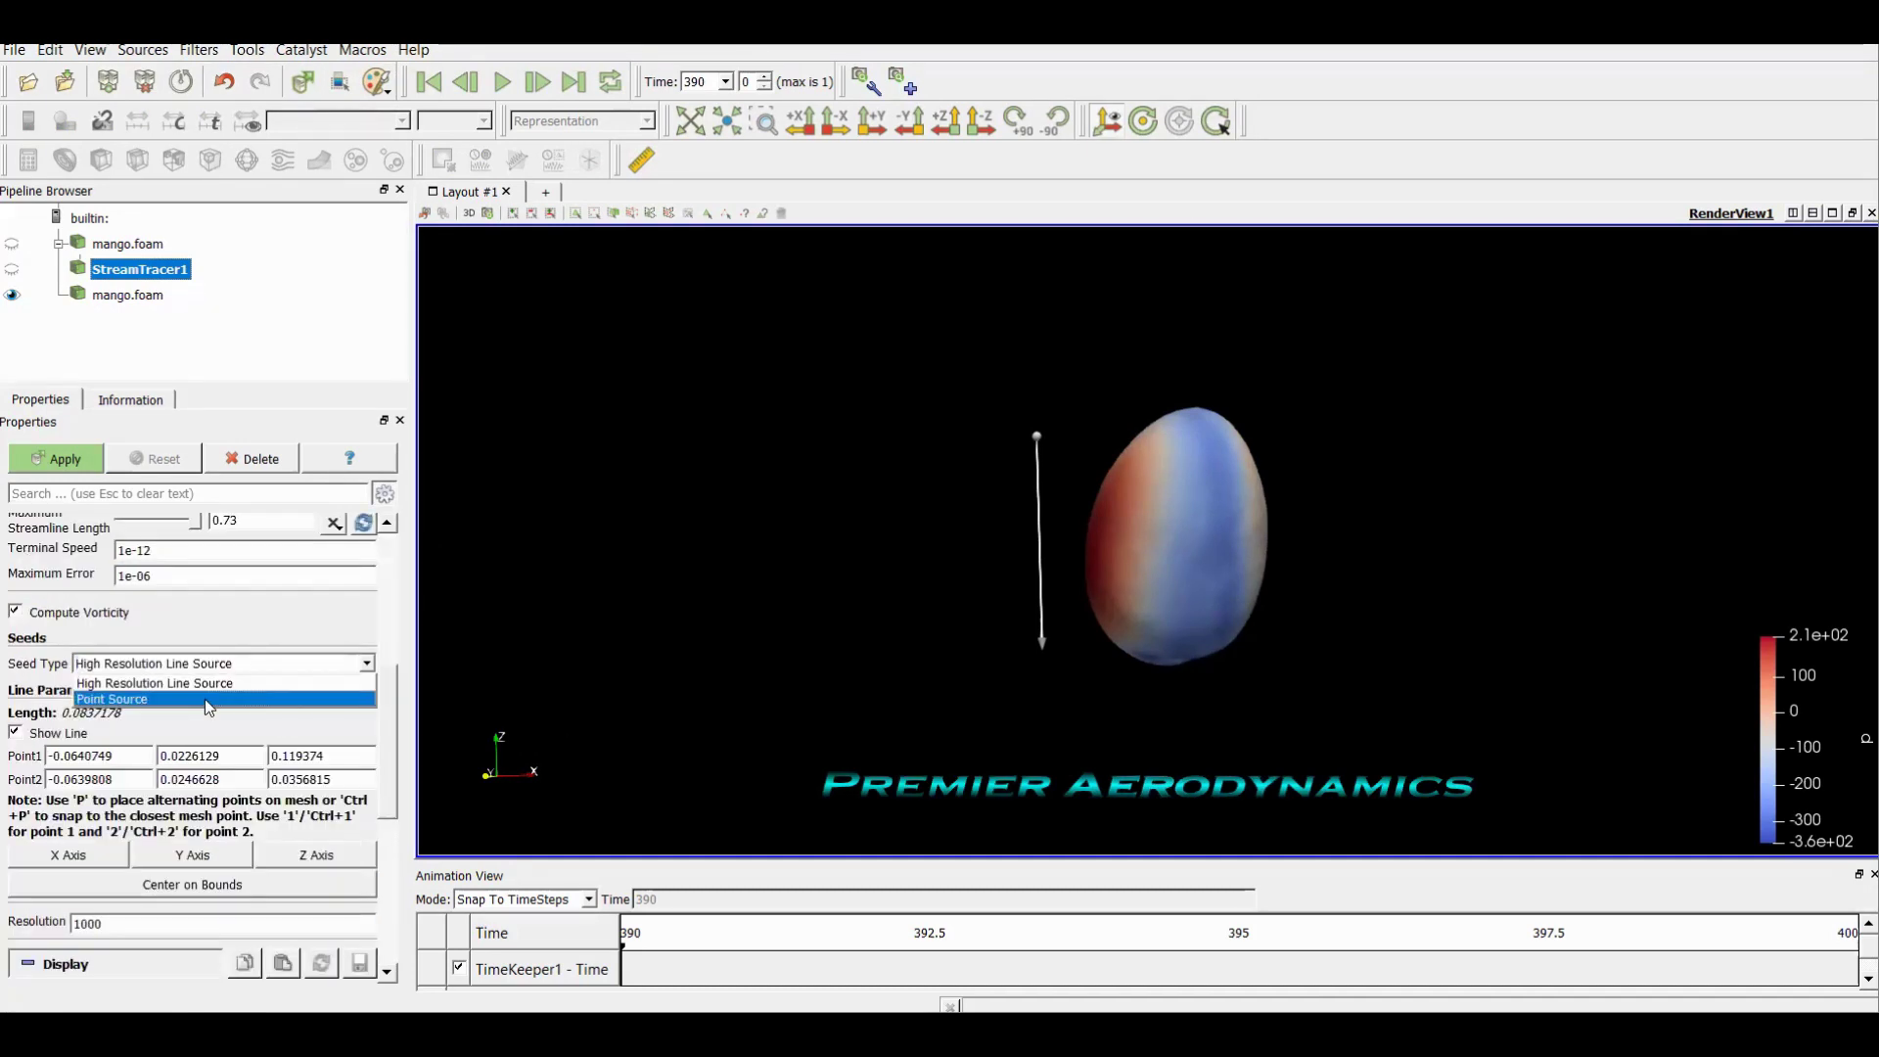
pyautogui.click(204, 698)
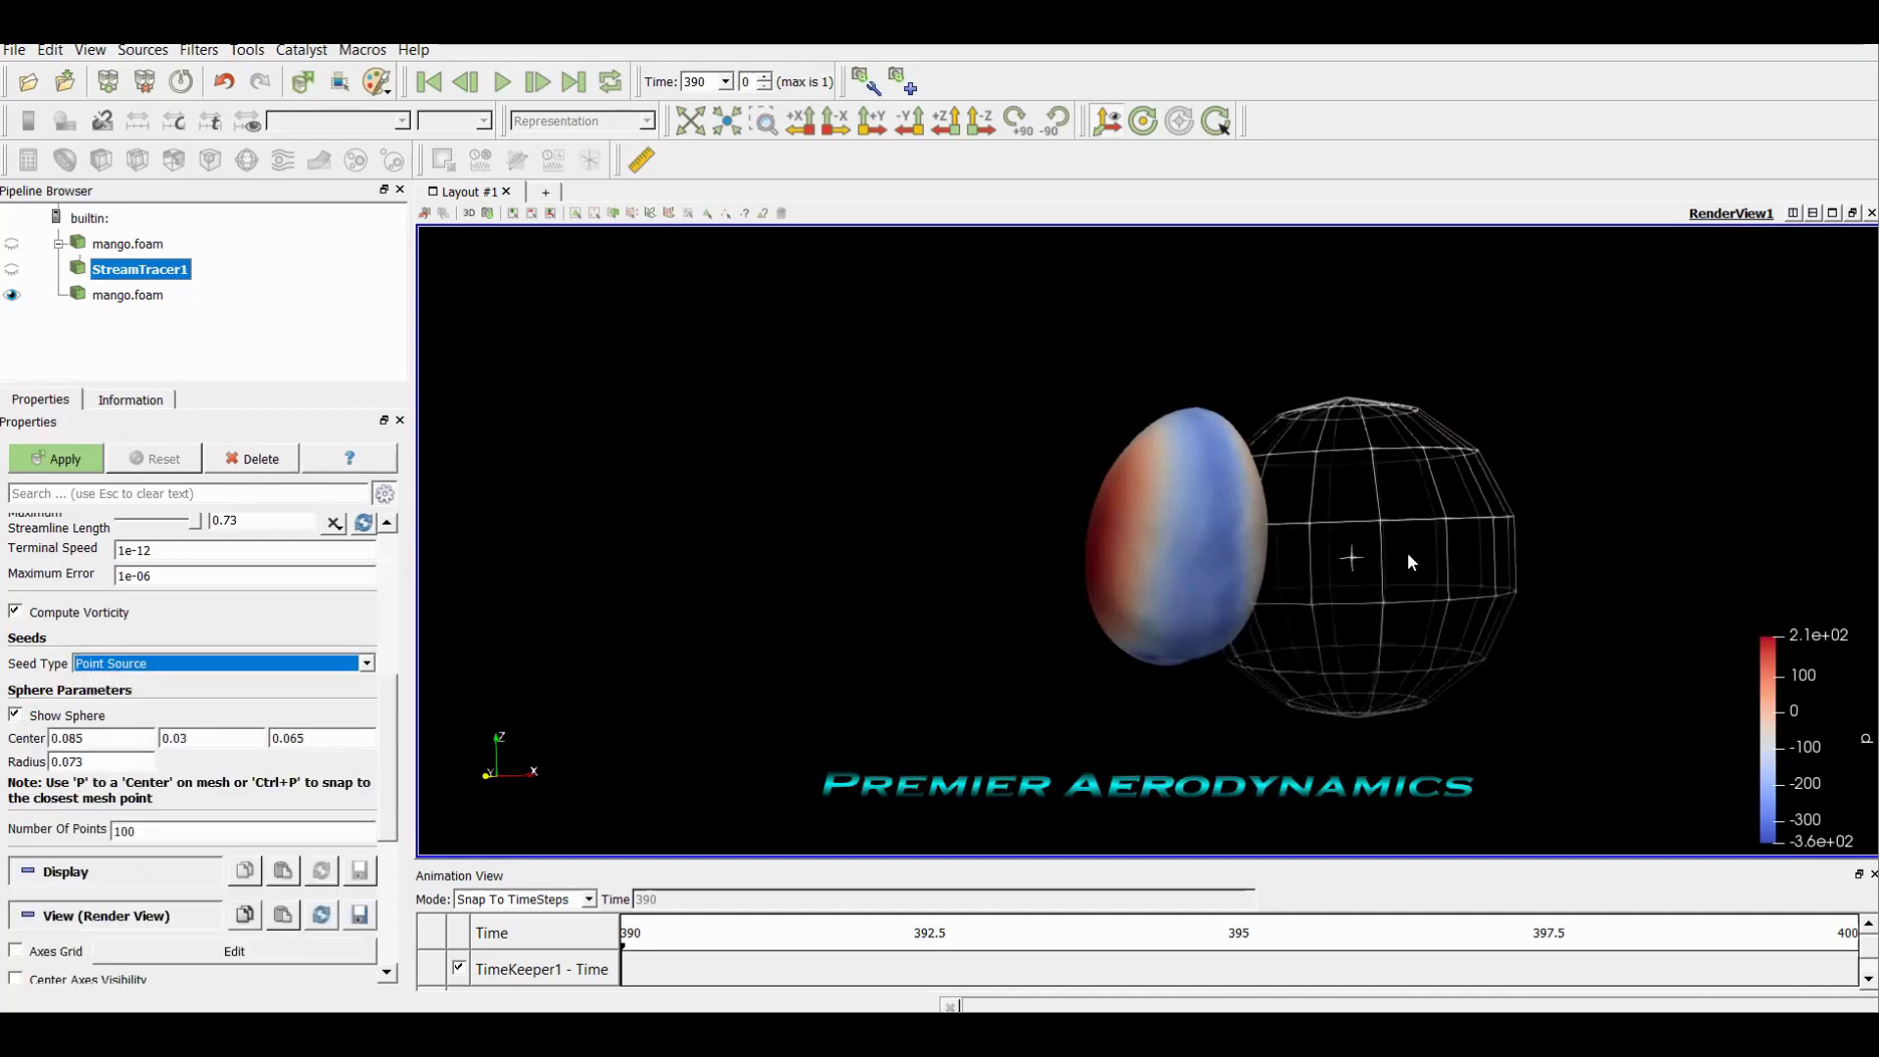
pyautogui.moveTo(1357, 550); pyautogui.dragTo(857, 541)
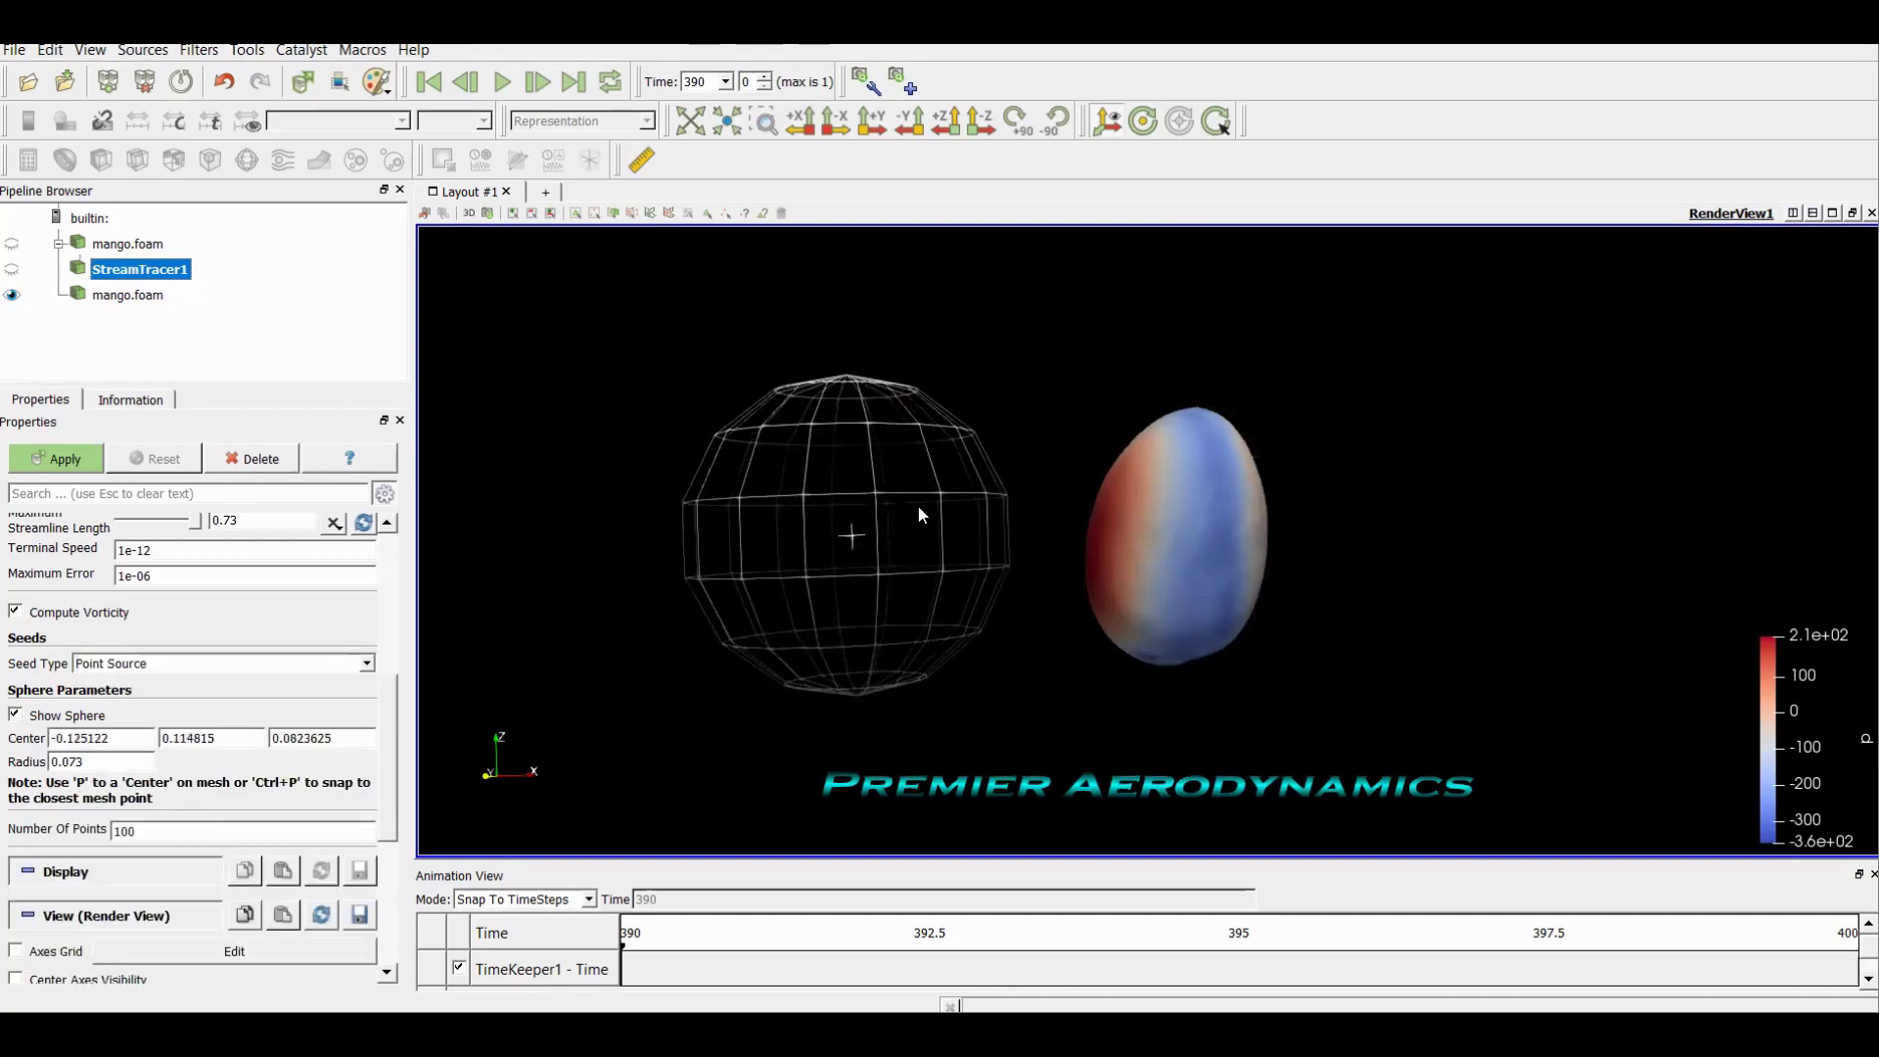
pyautogui.click(156, 663)
pyautogui.click(156, 683)
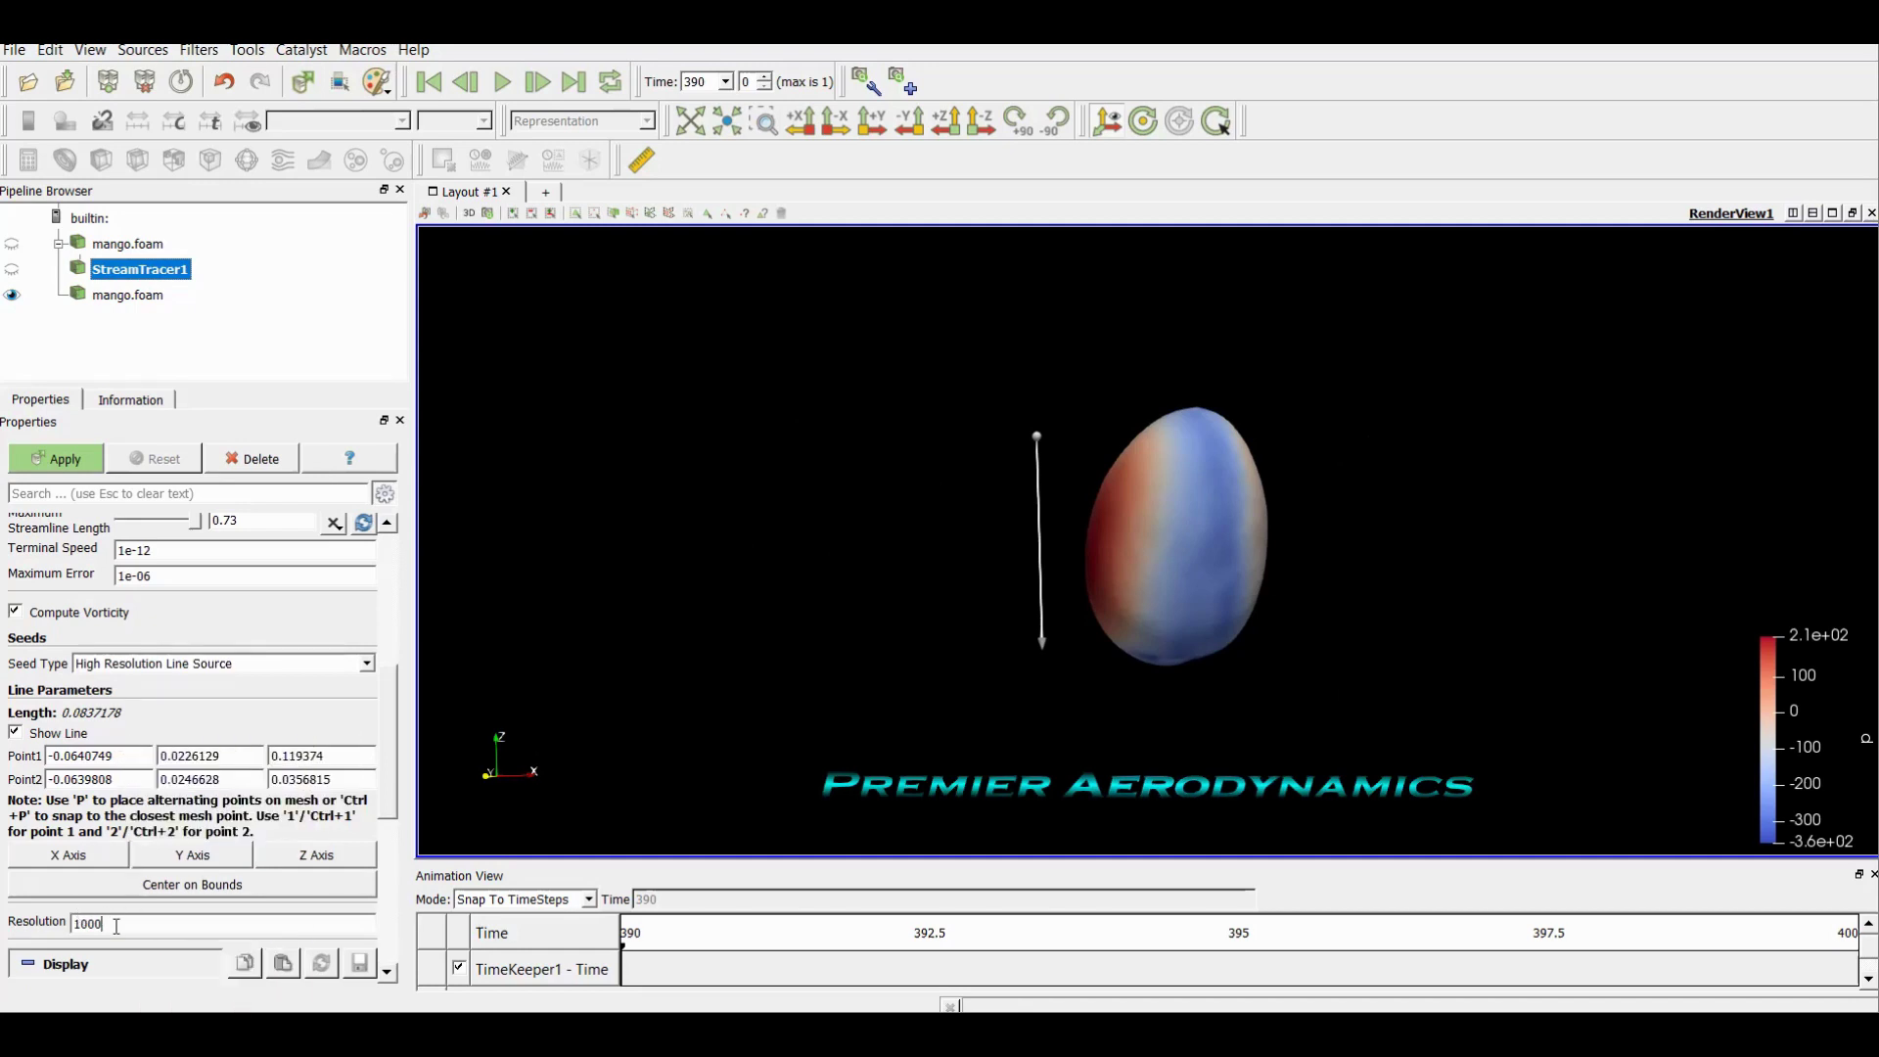
# Lower the seed line resolution from 1000 to 100
pyautogui.scroll(5, 157, 822)
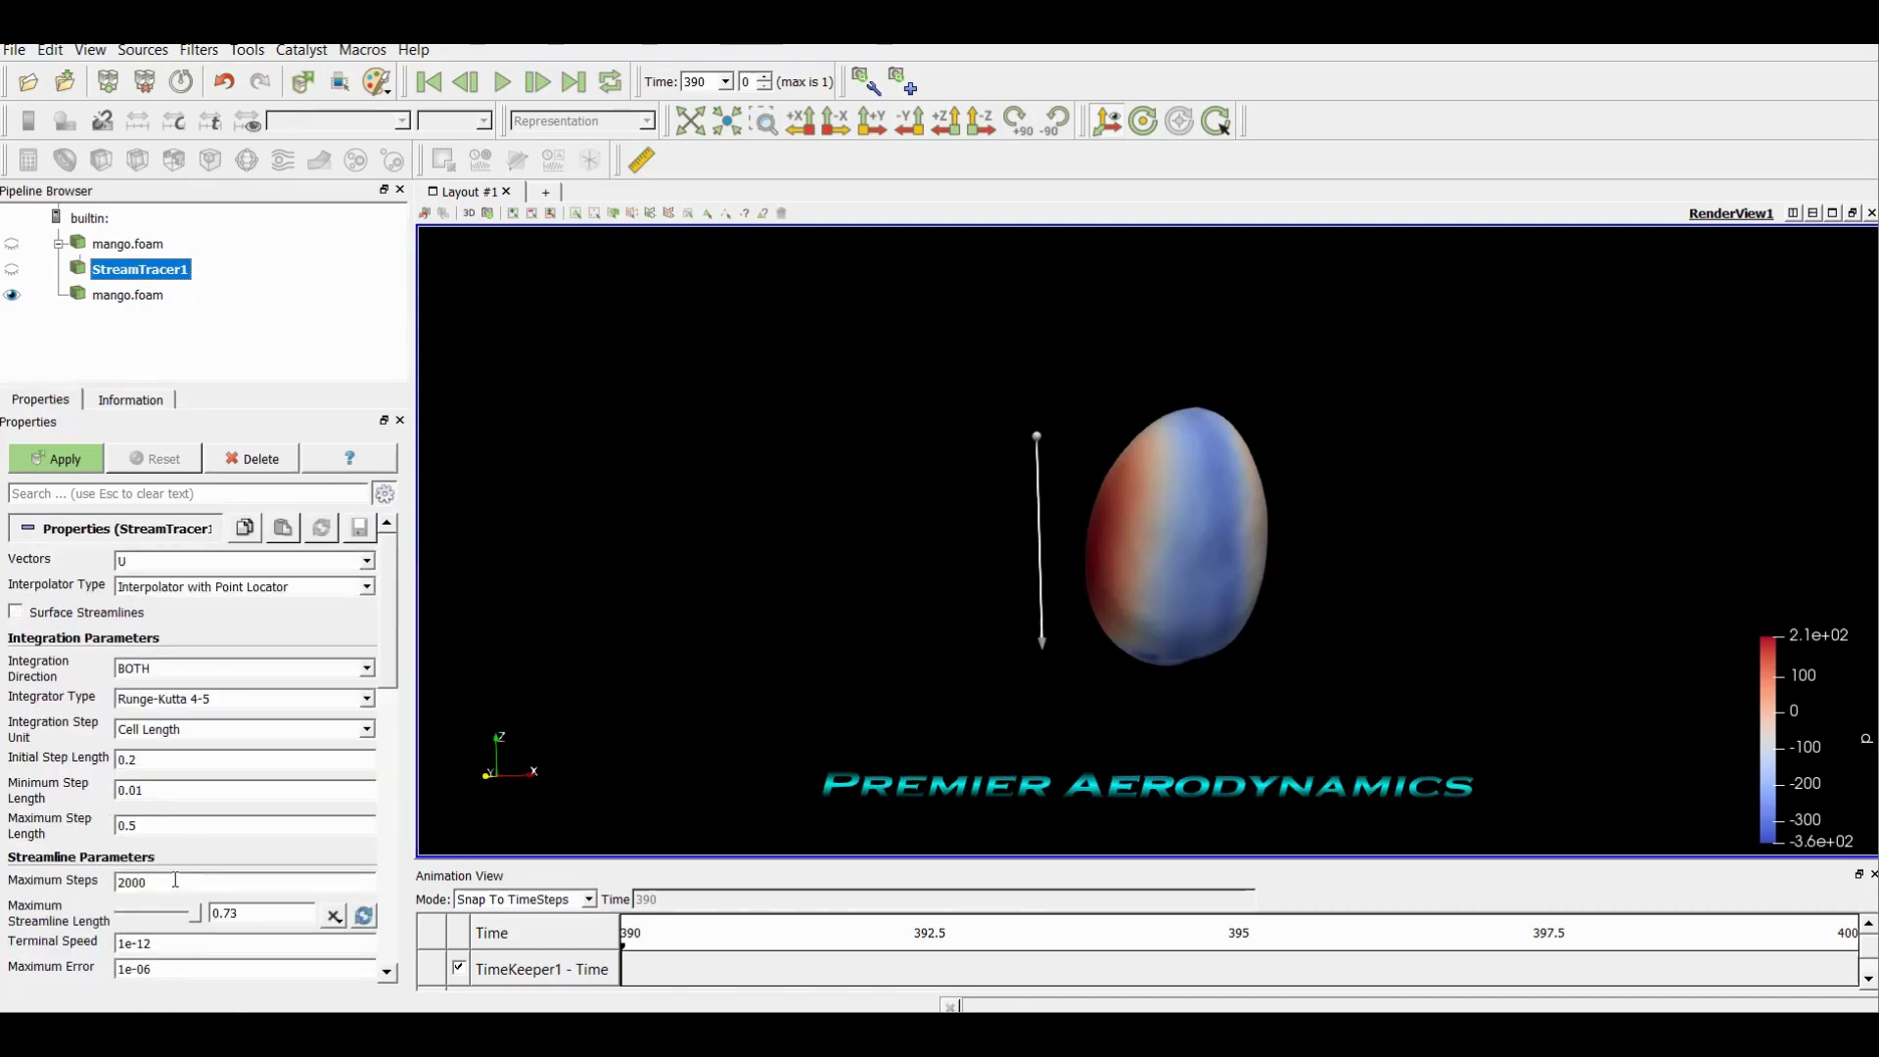
pyautogui.scroll(-5, 175, 880)
pyautogui.scroll(-3, 132, 728)
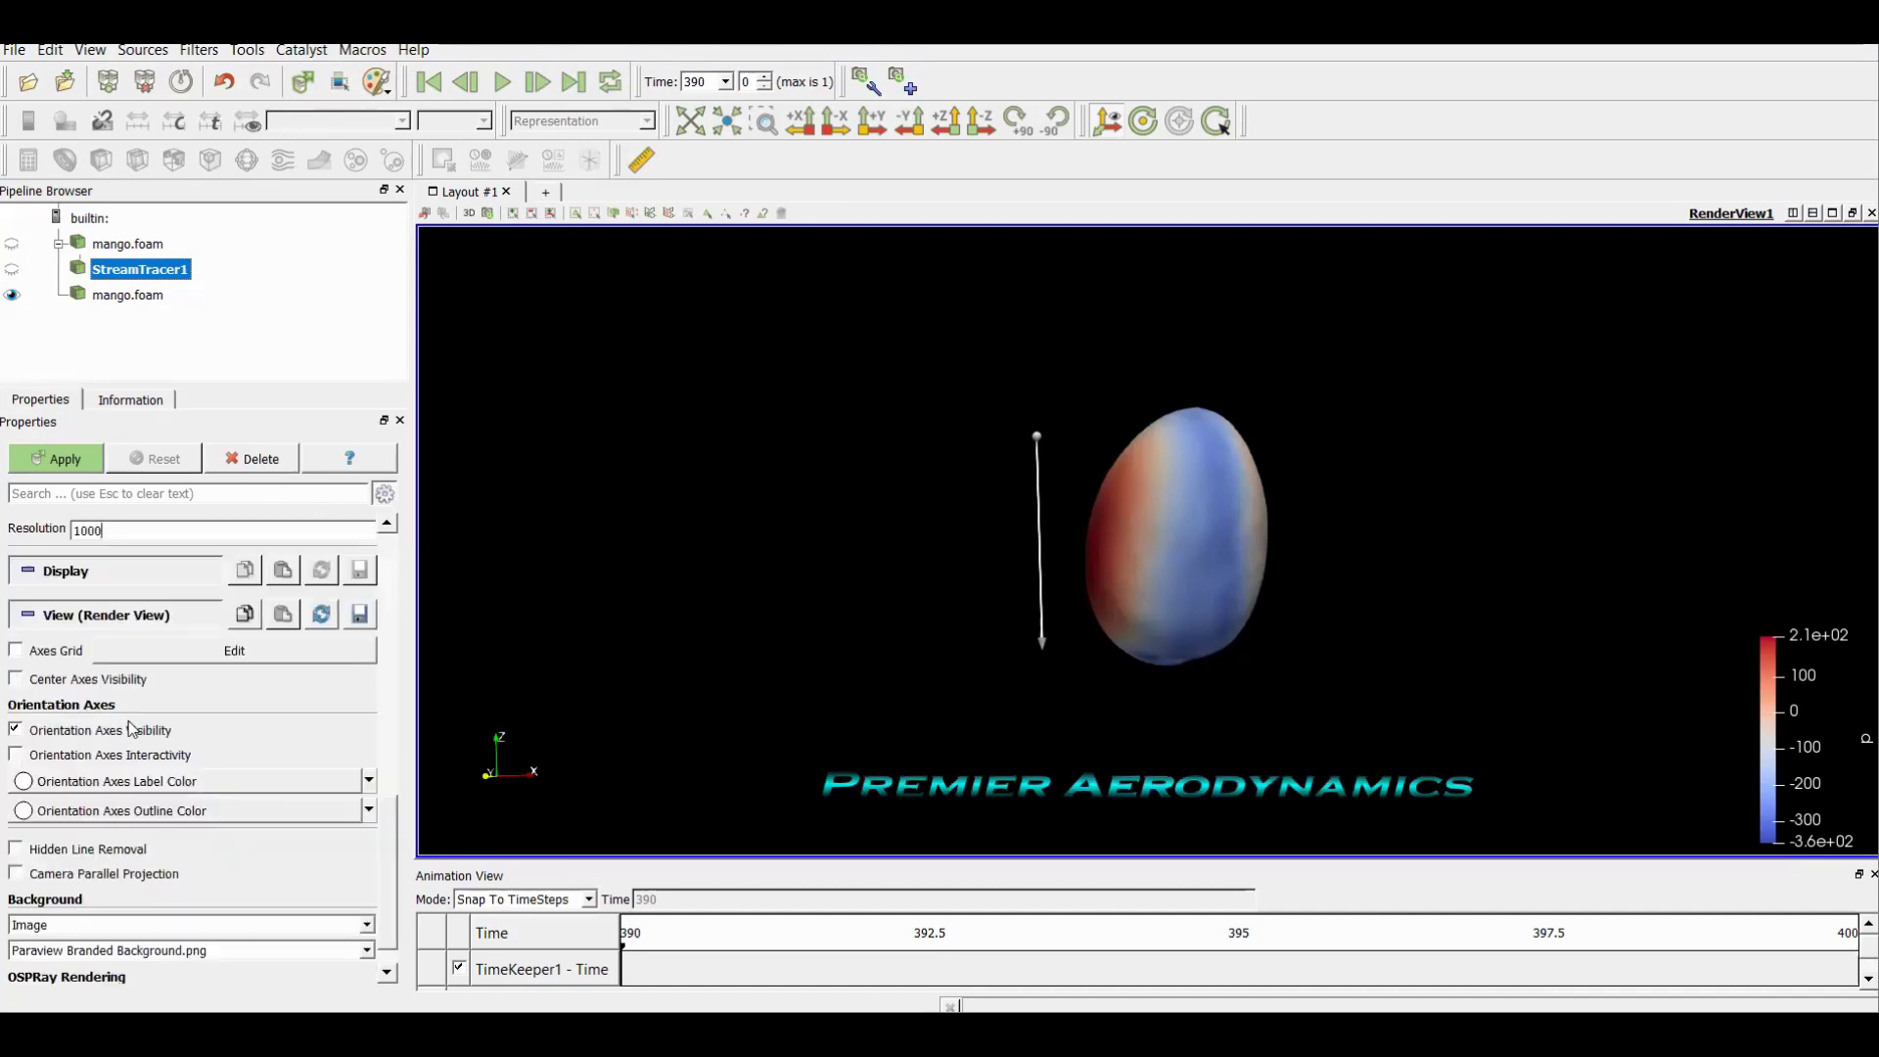
pyautogui.scroll(8, 132, 728)
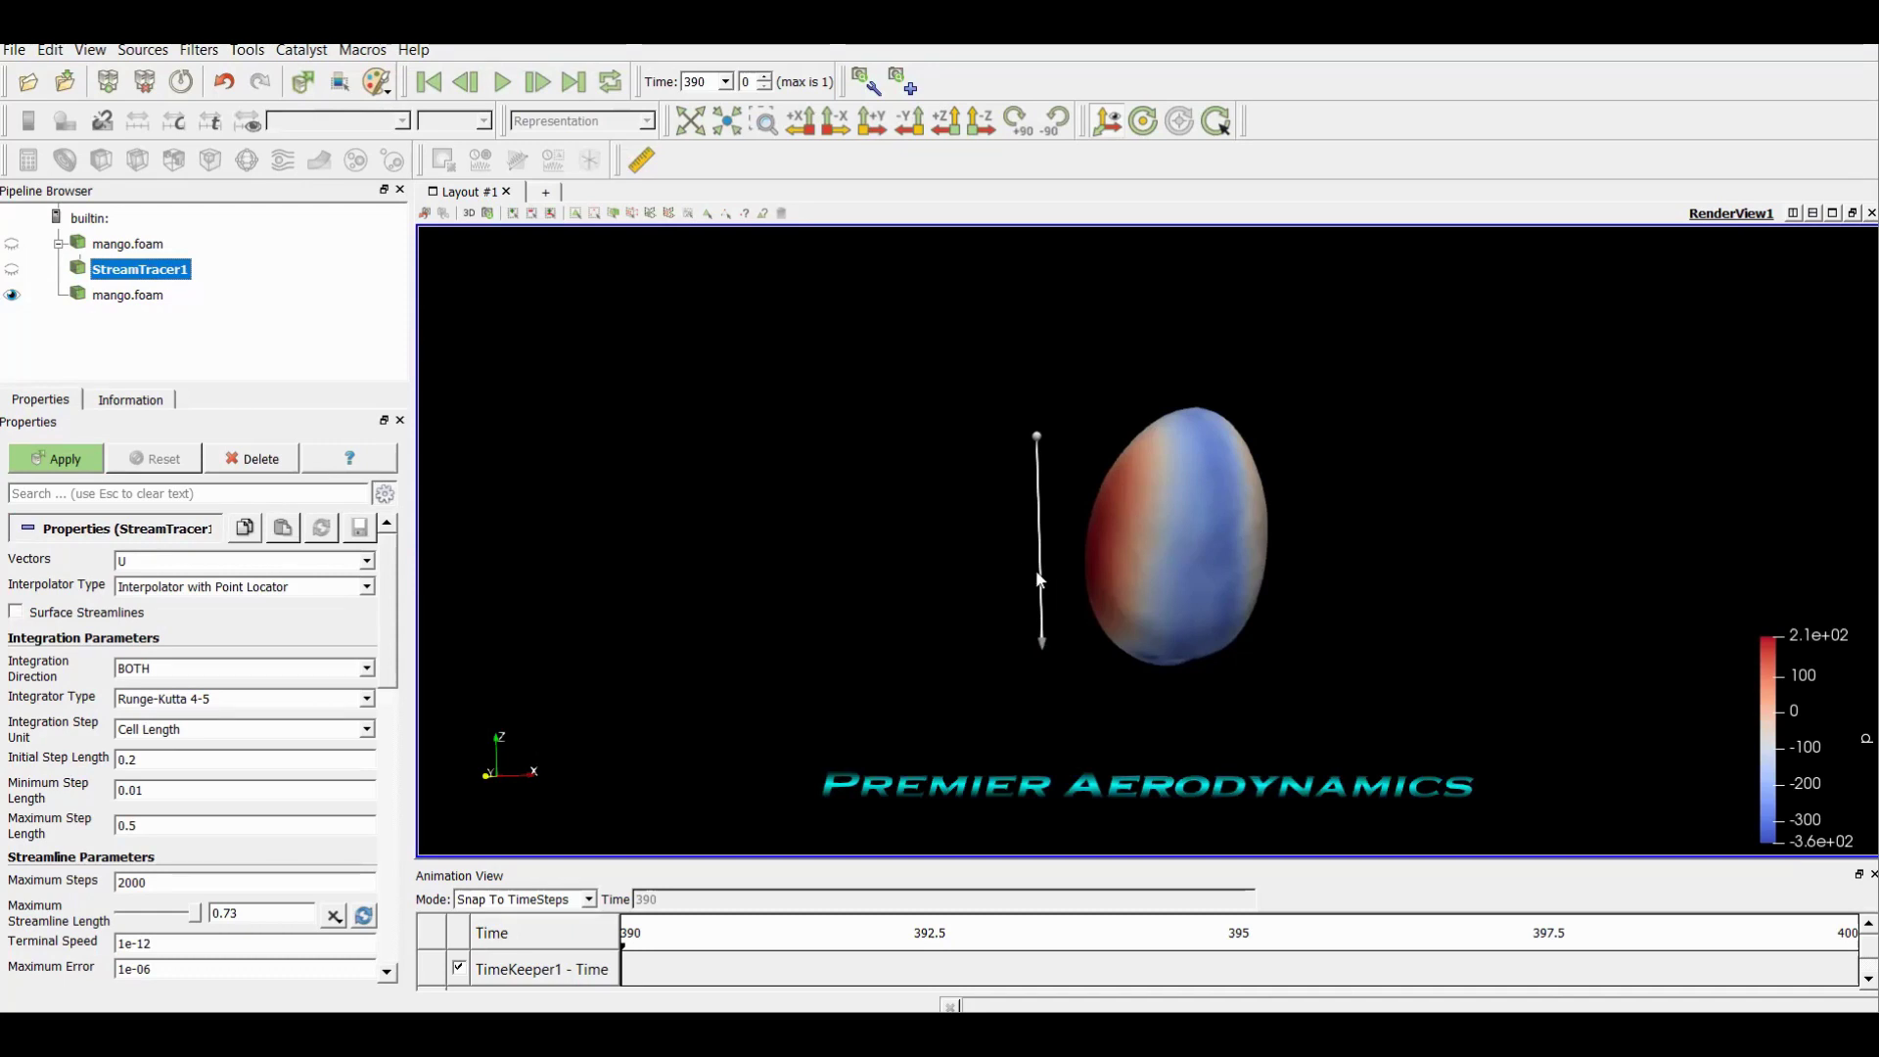
pyautogui.scroll(-5, 91, 761)
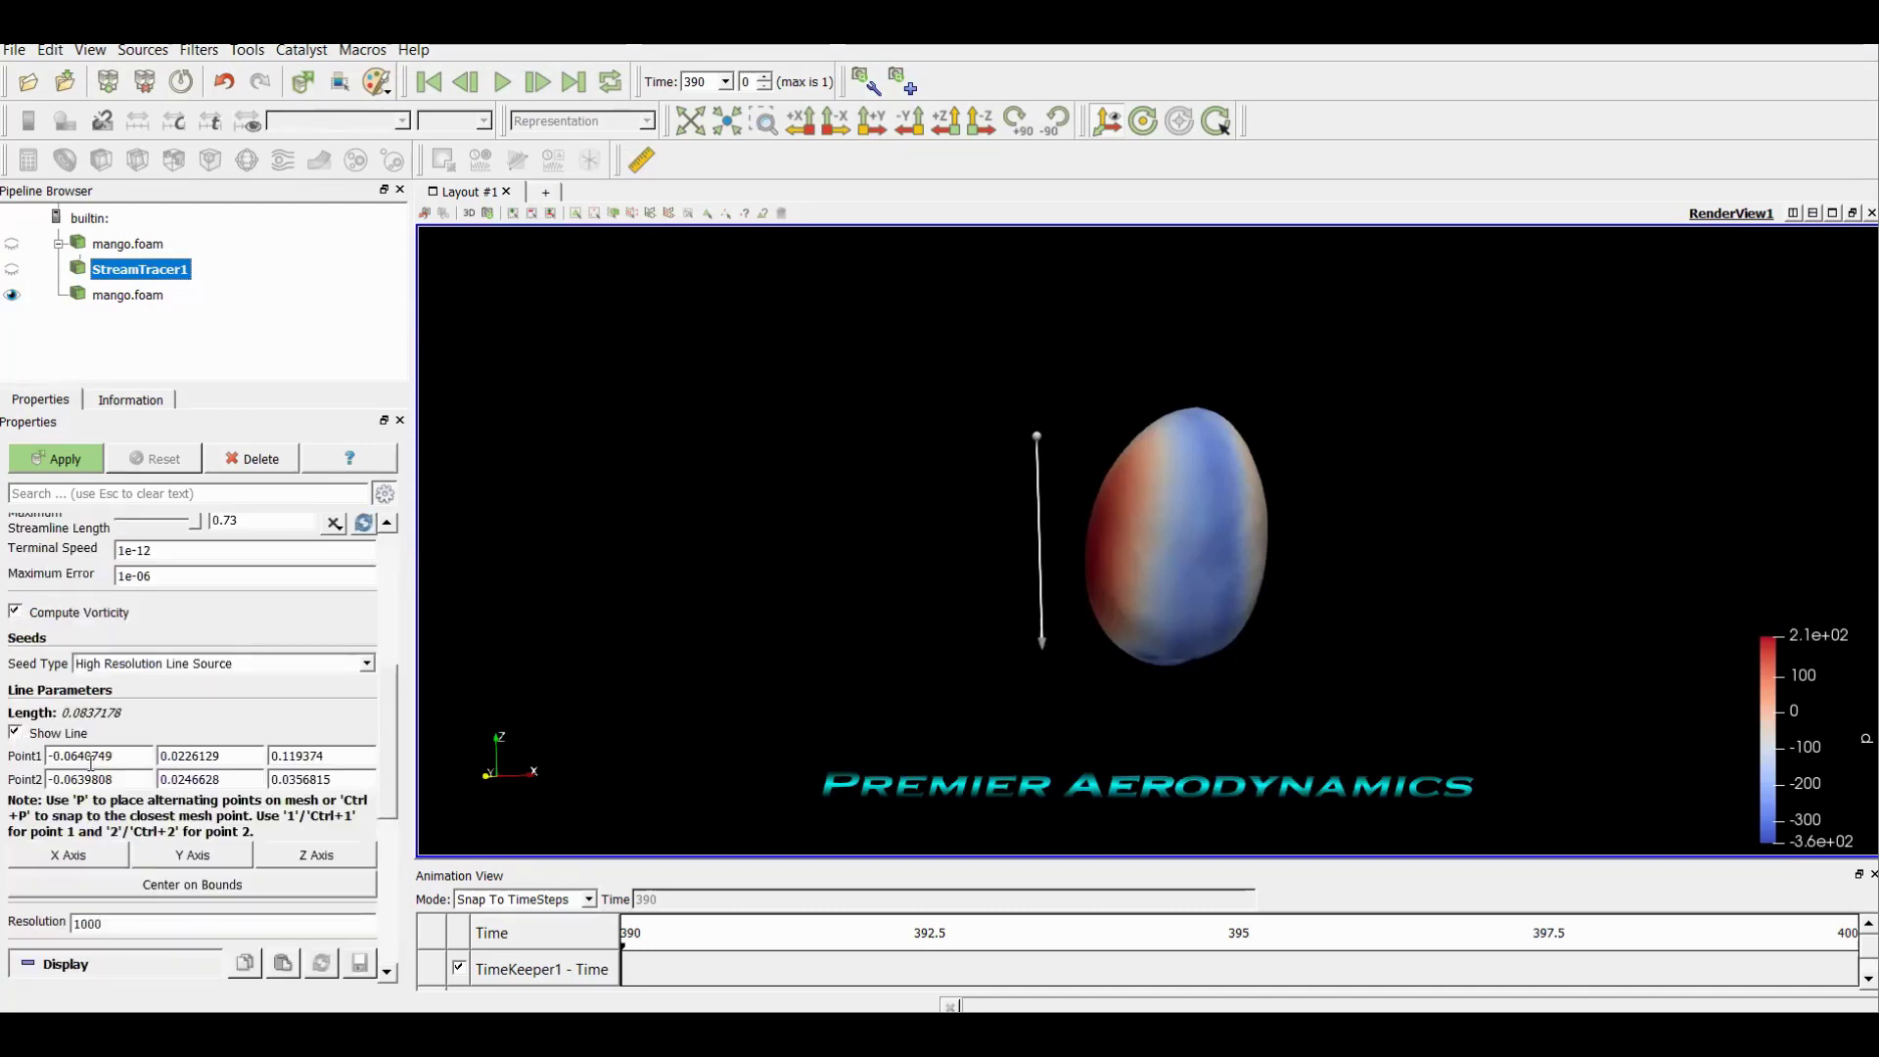
pyautogui.click(122, 925)
pyautogui.press('BackSpace')
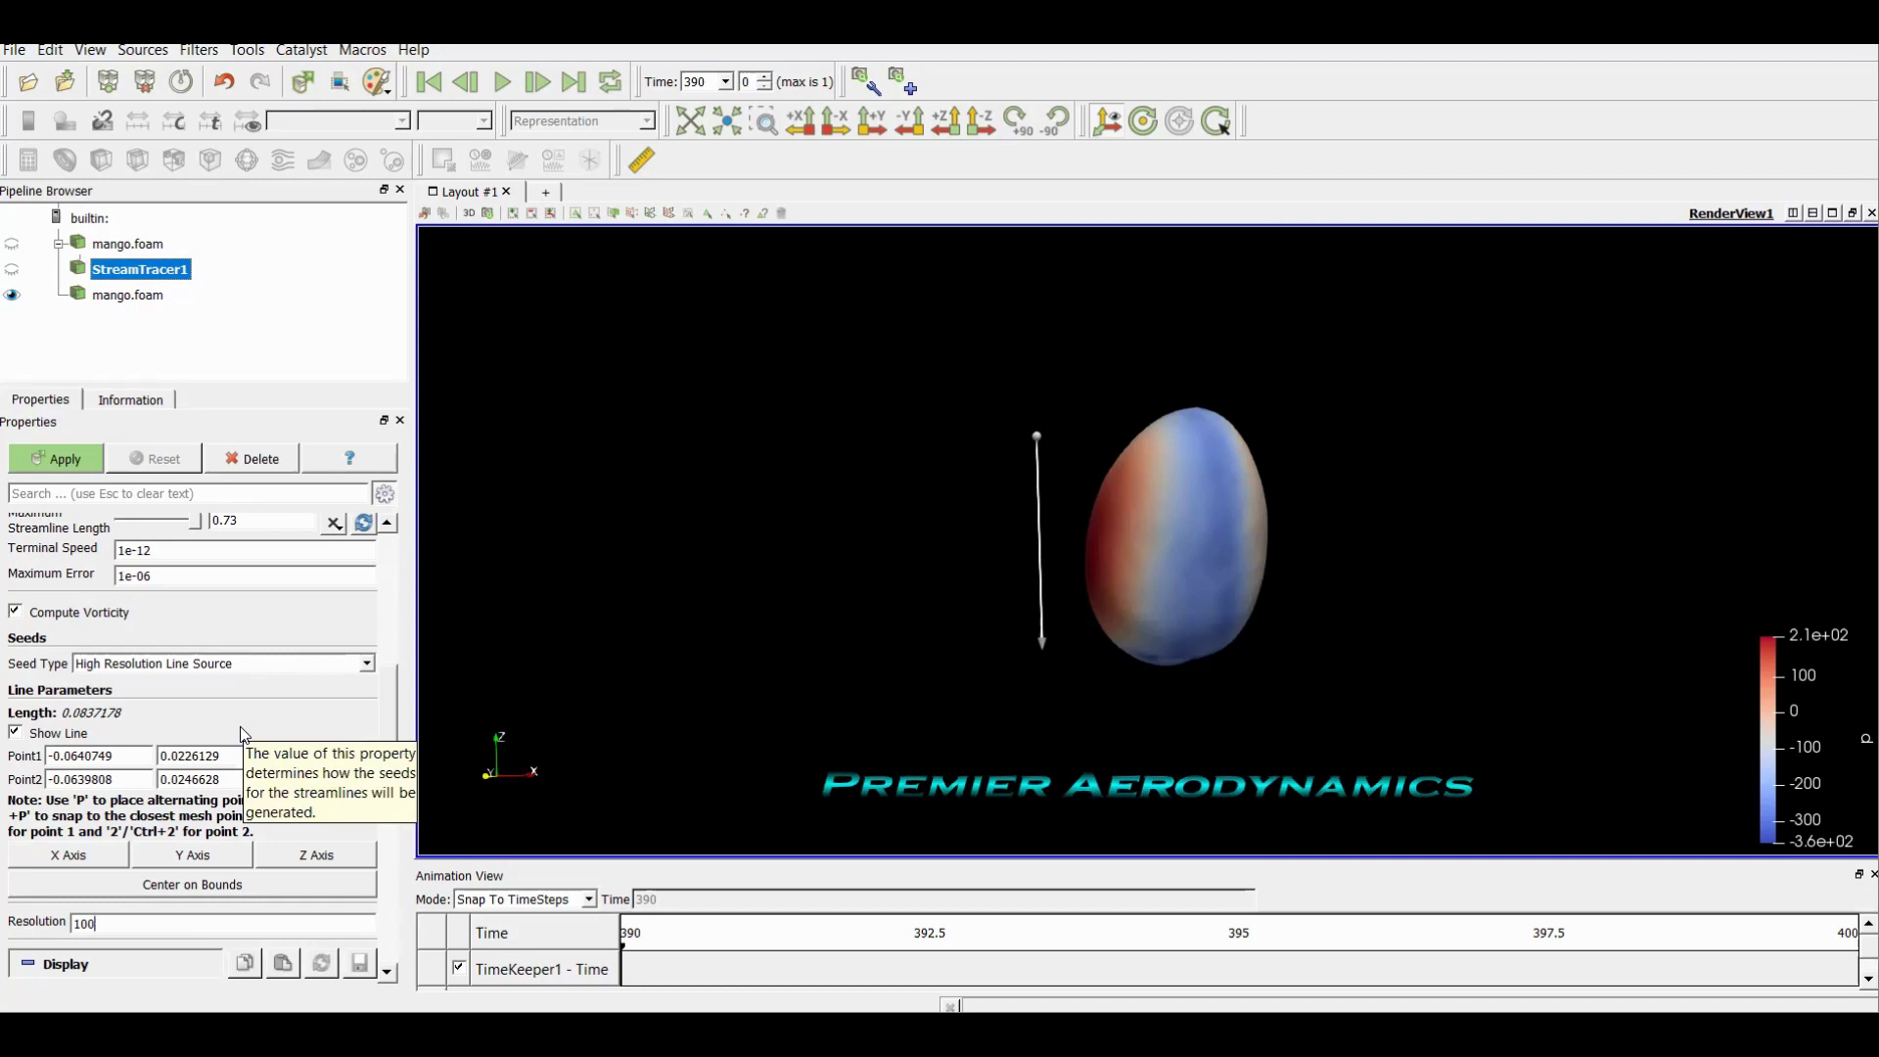
pyautogui.scroll(6, 241, 729)
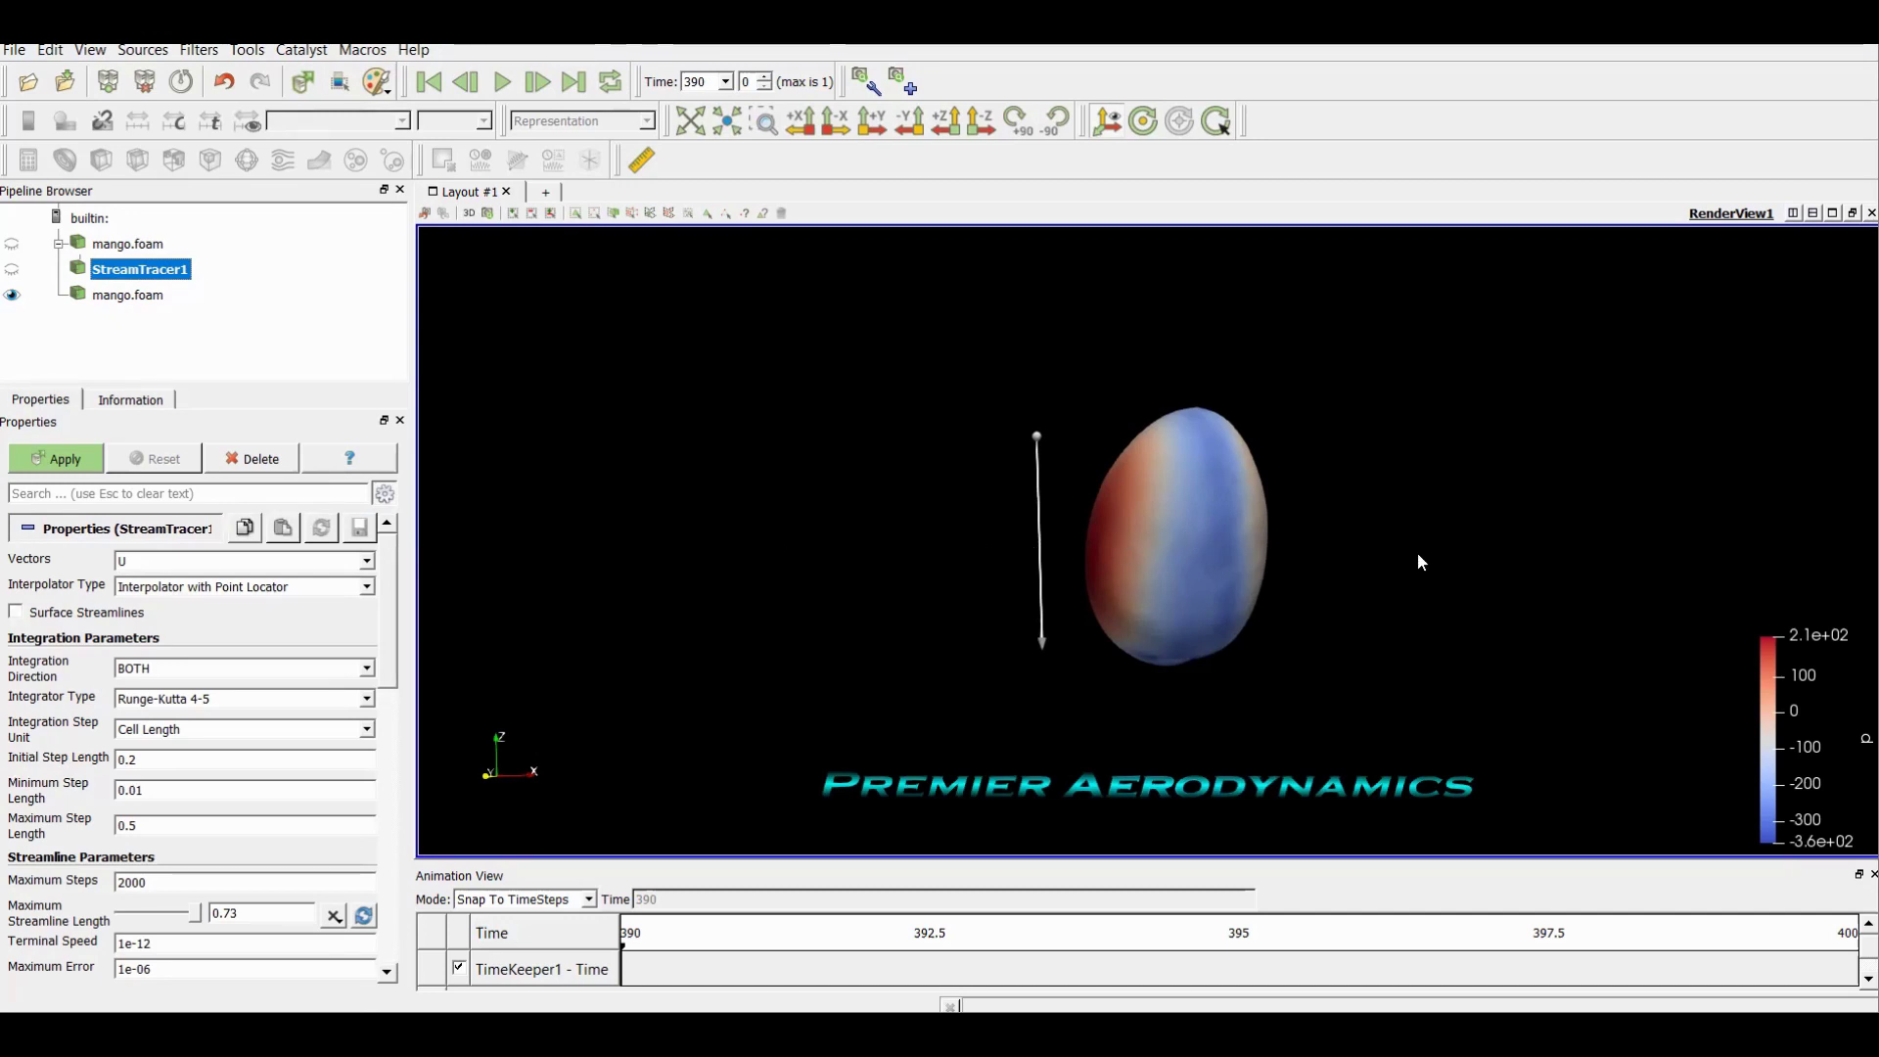
# Compute the streamlines, then recompute them with Integration Direction set to FORWARD
pyautogui.click(64, 460)
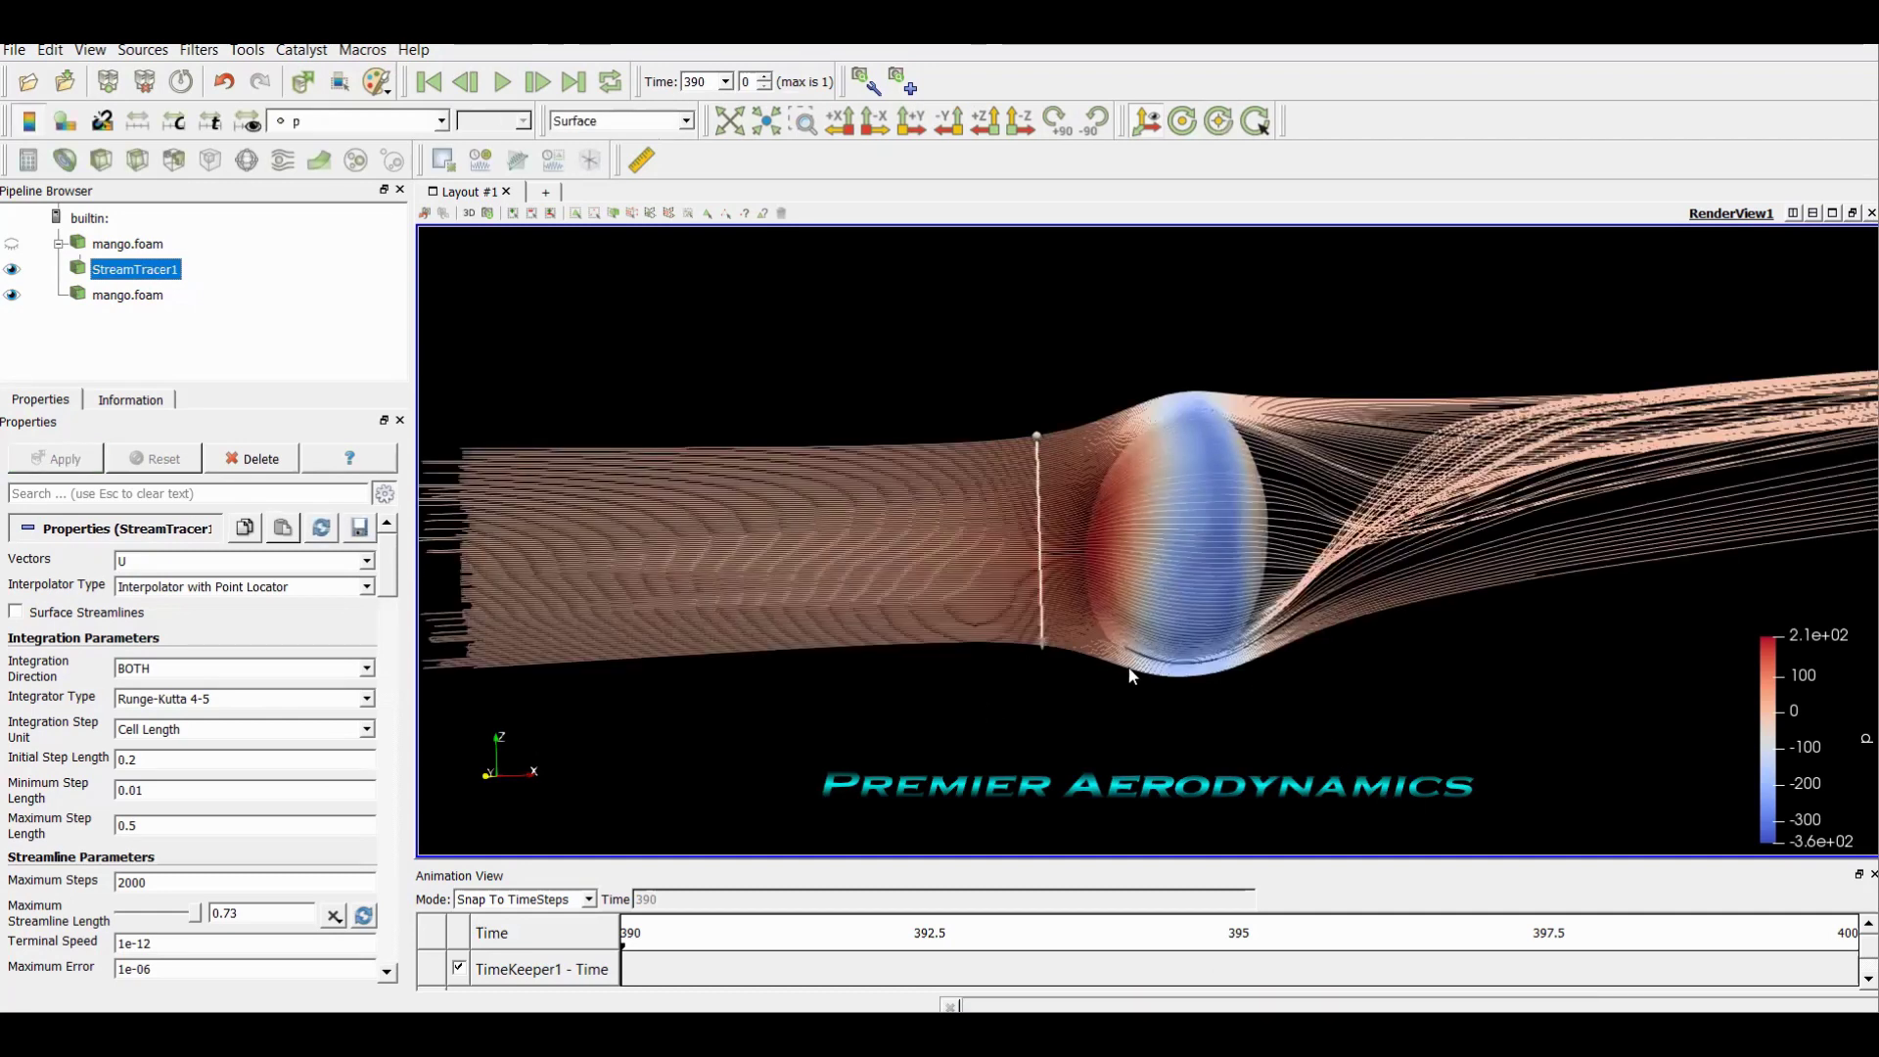
pyautogui.moveTo(1066, 726); pyautogui.dragTo(978, 544)
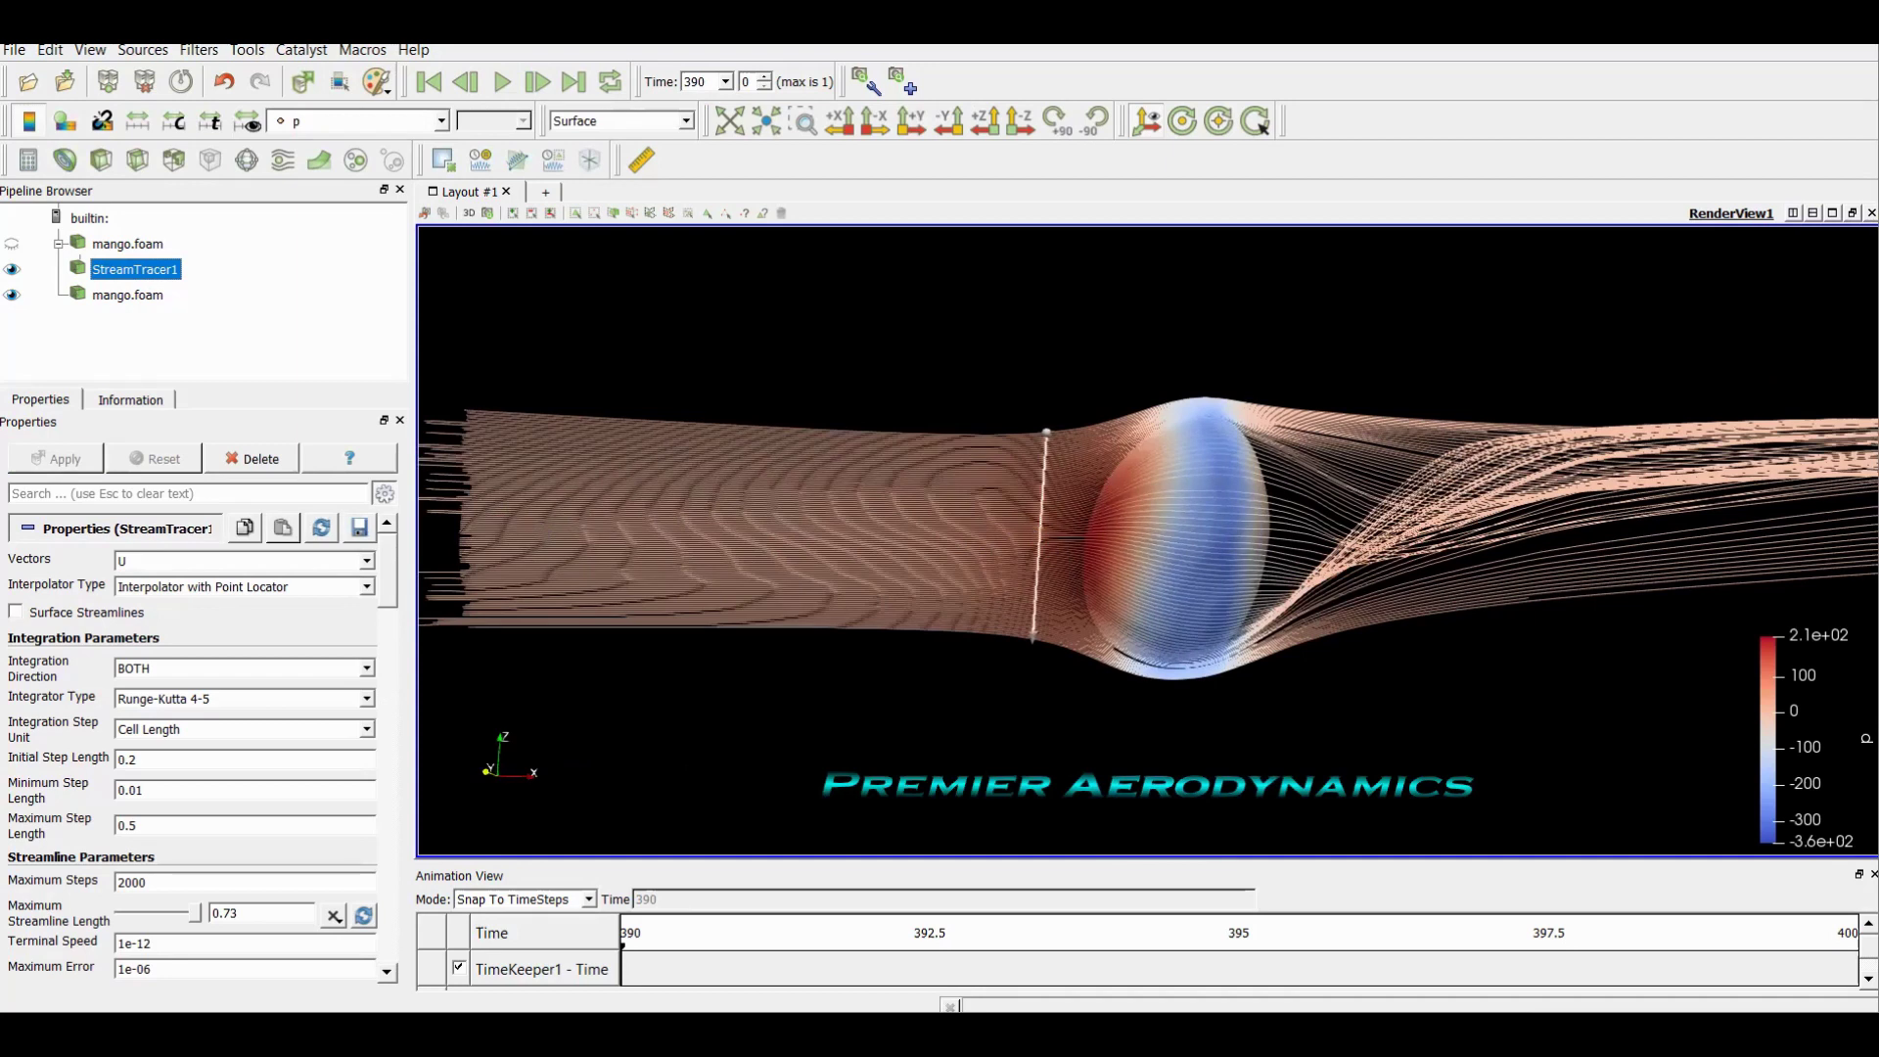
pyautogui.click(239, 670)
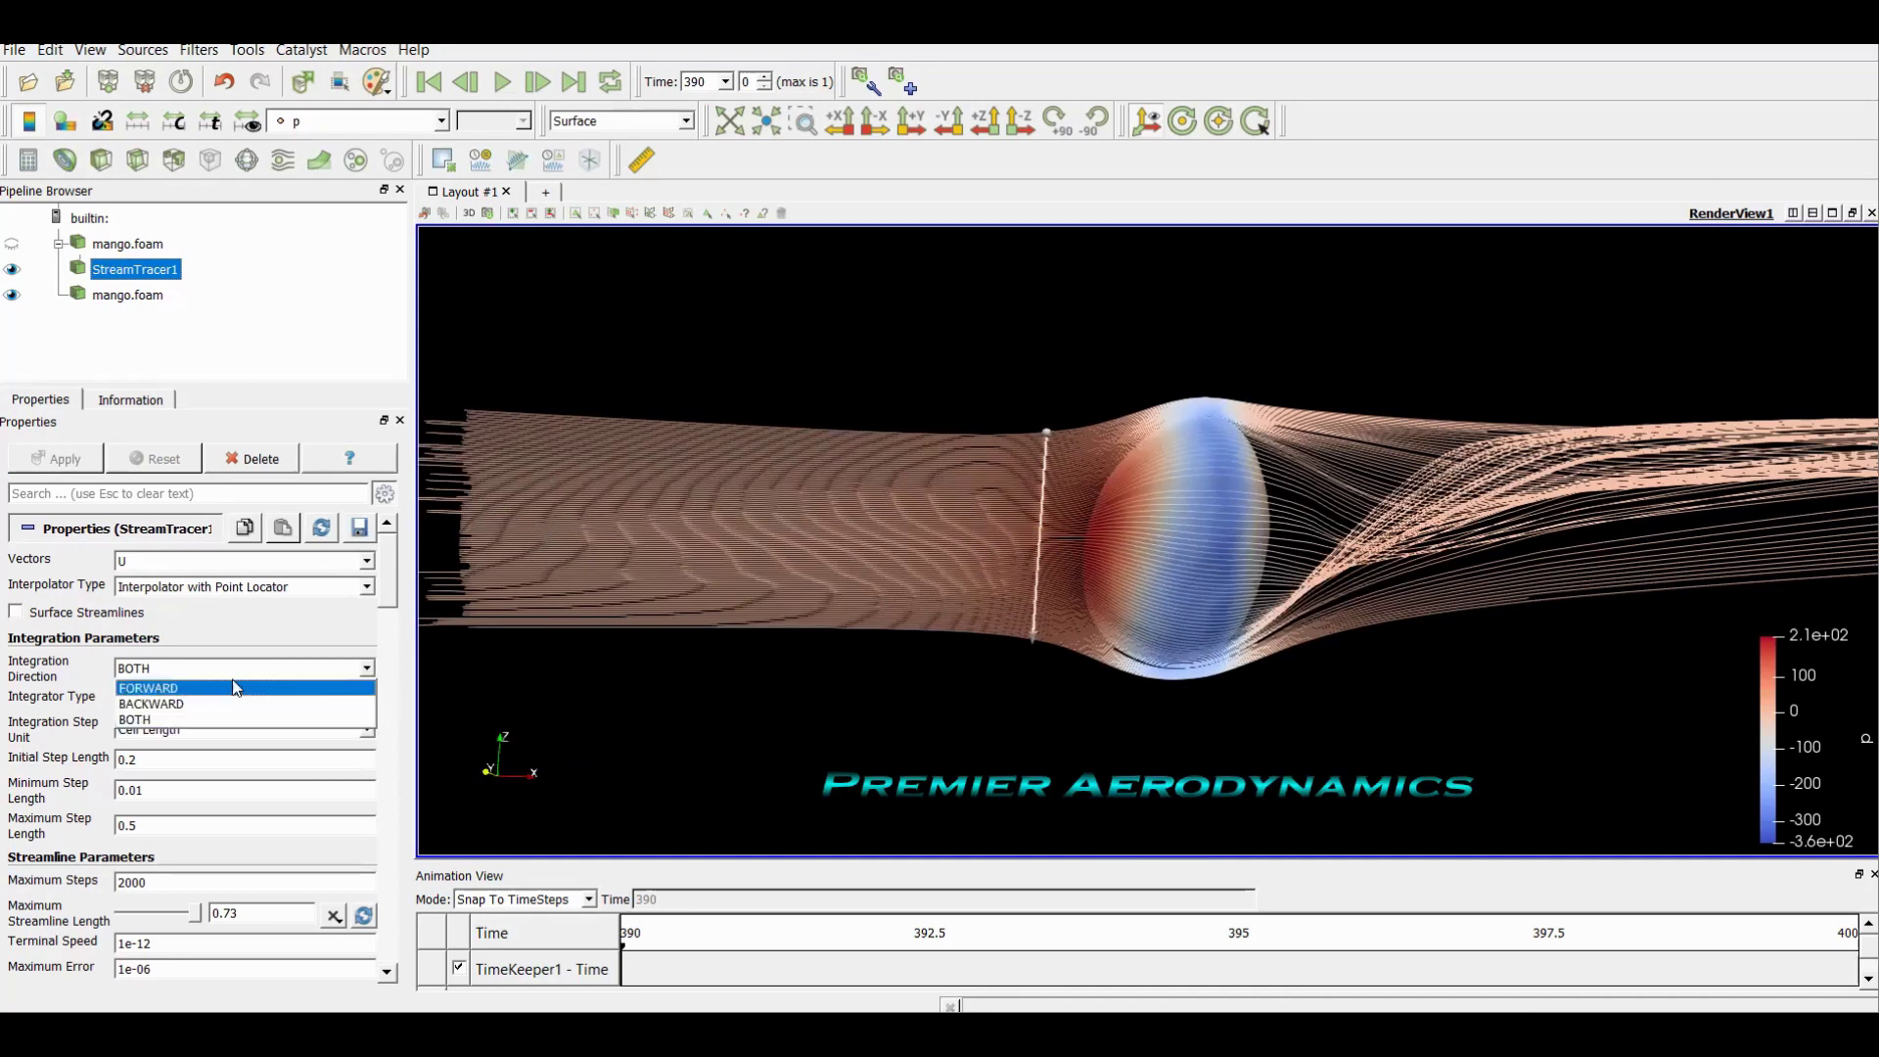
pyautogui.click(235, 687)
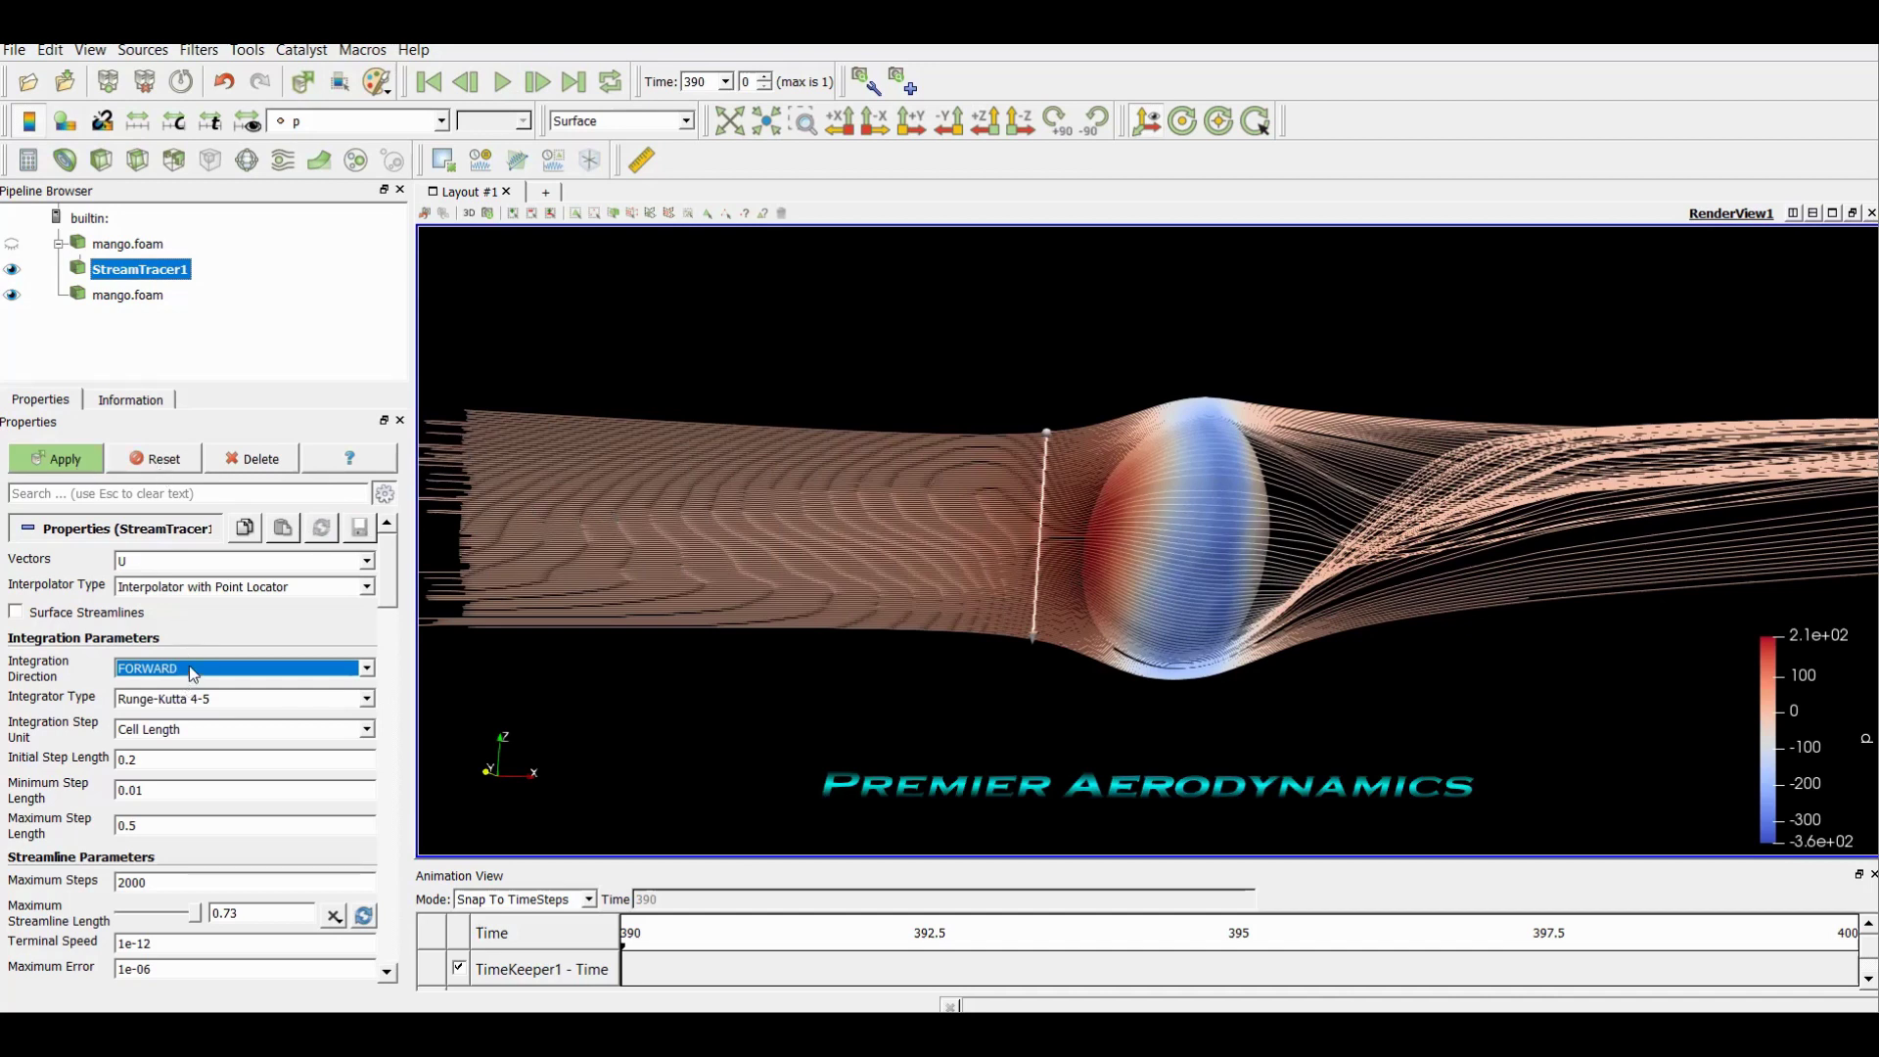
pyautogui.click(80, 462)
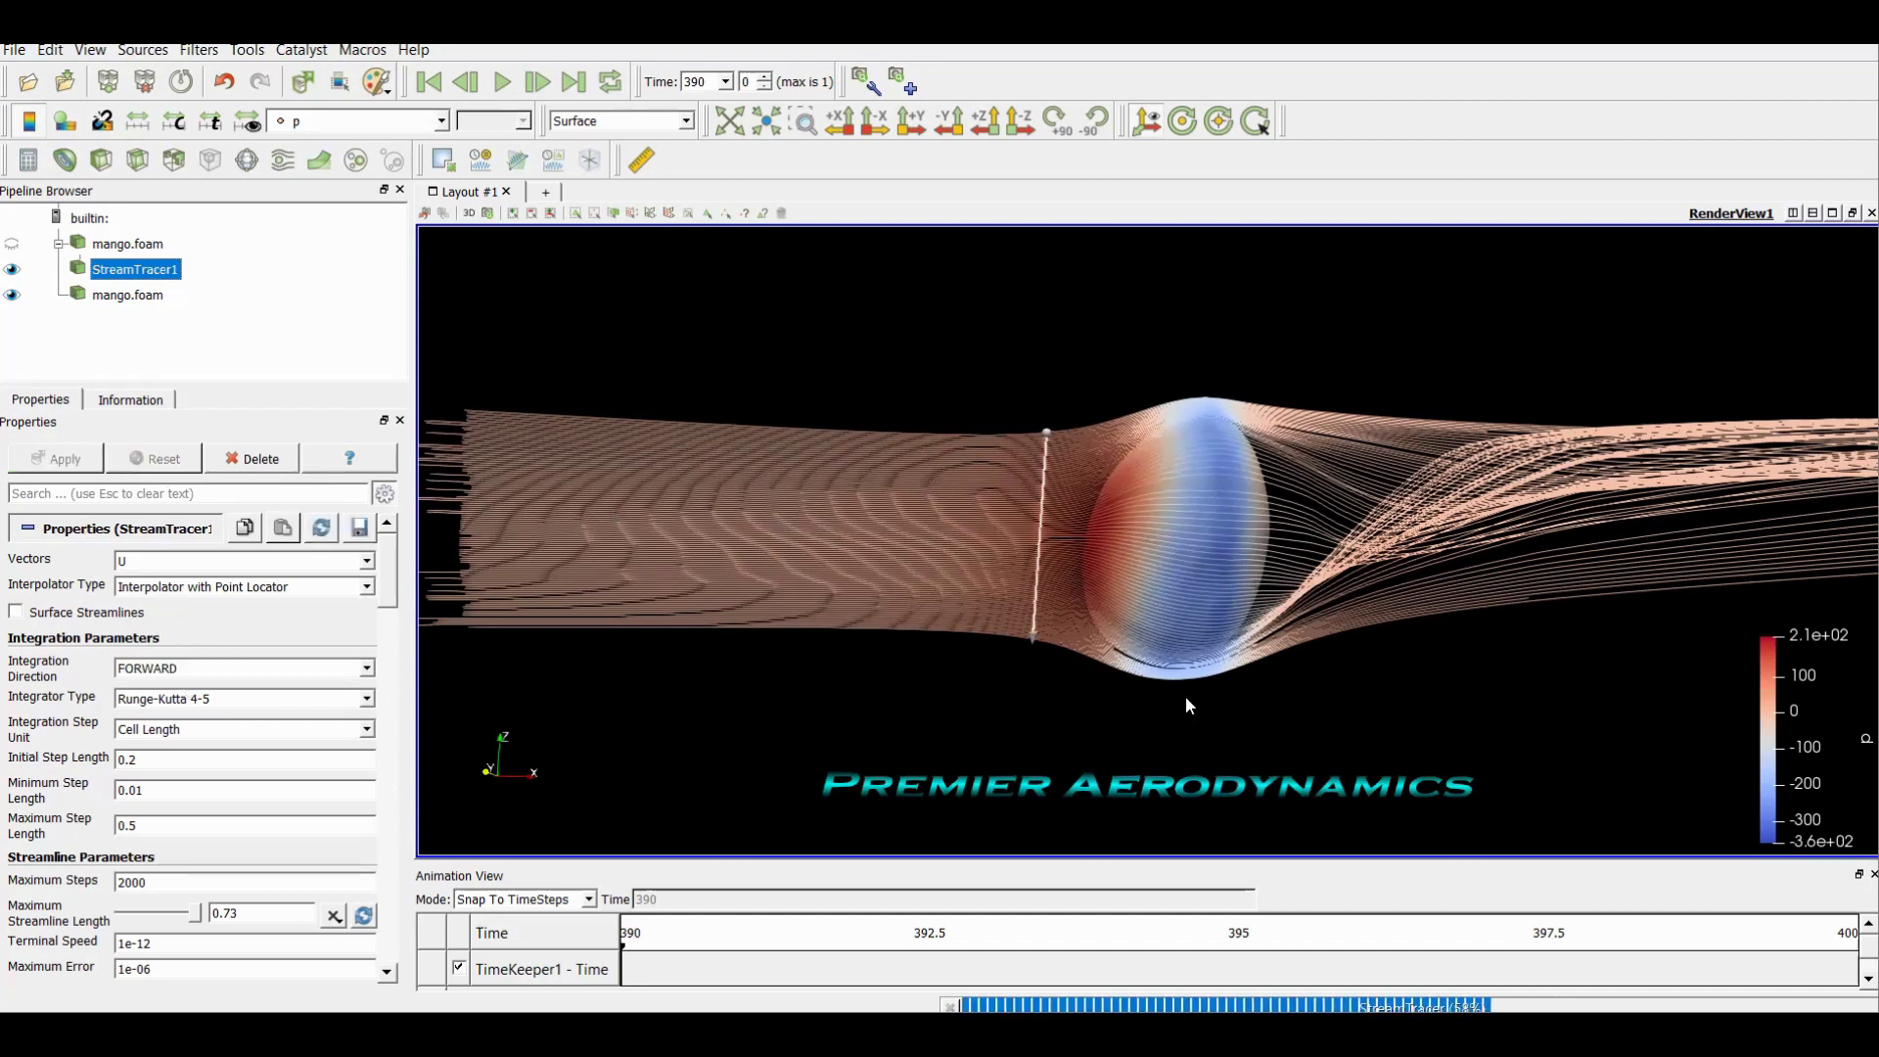
pyautogui.moveTo(1096, 708); pyautogui.dragTo(1313, 708)
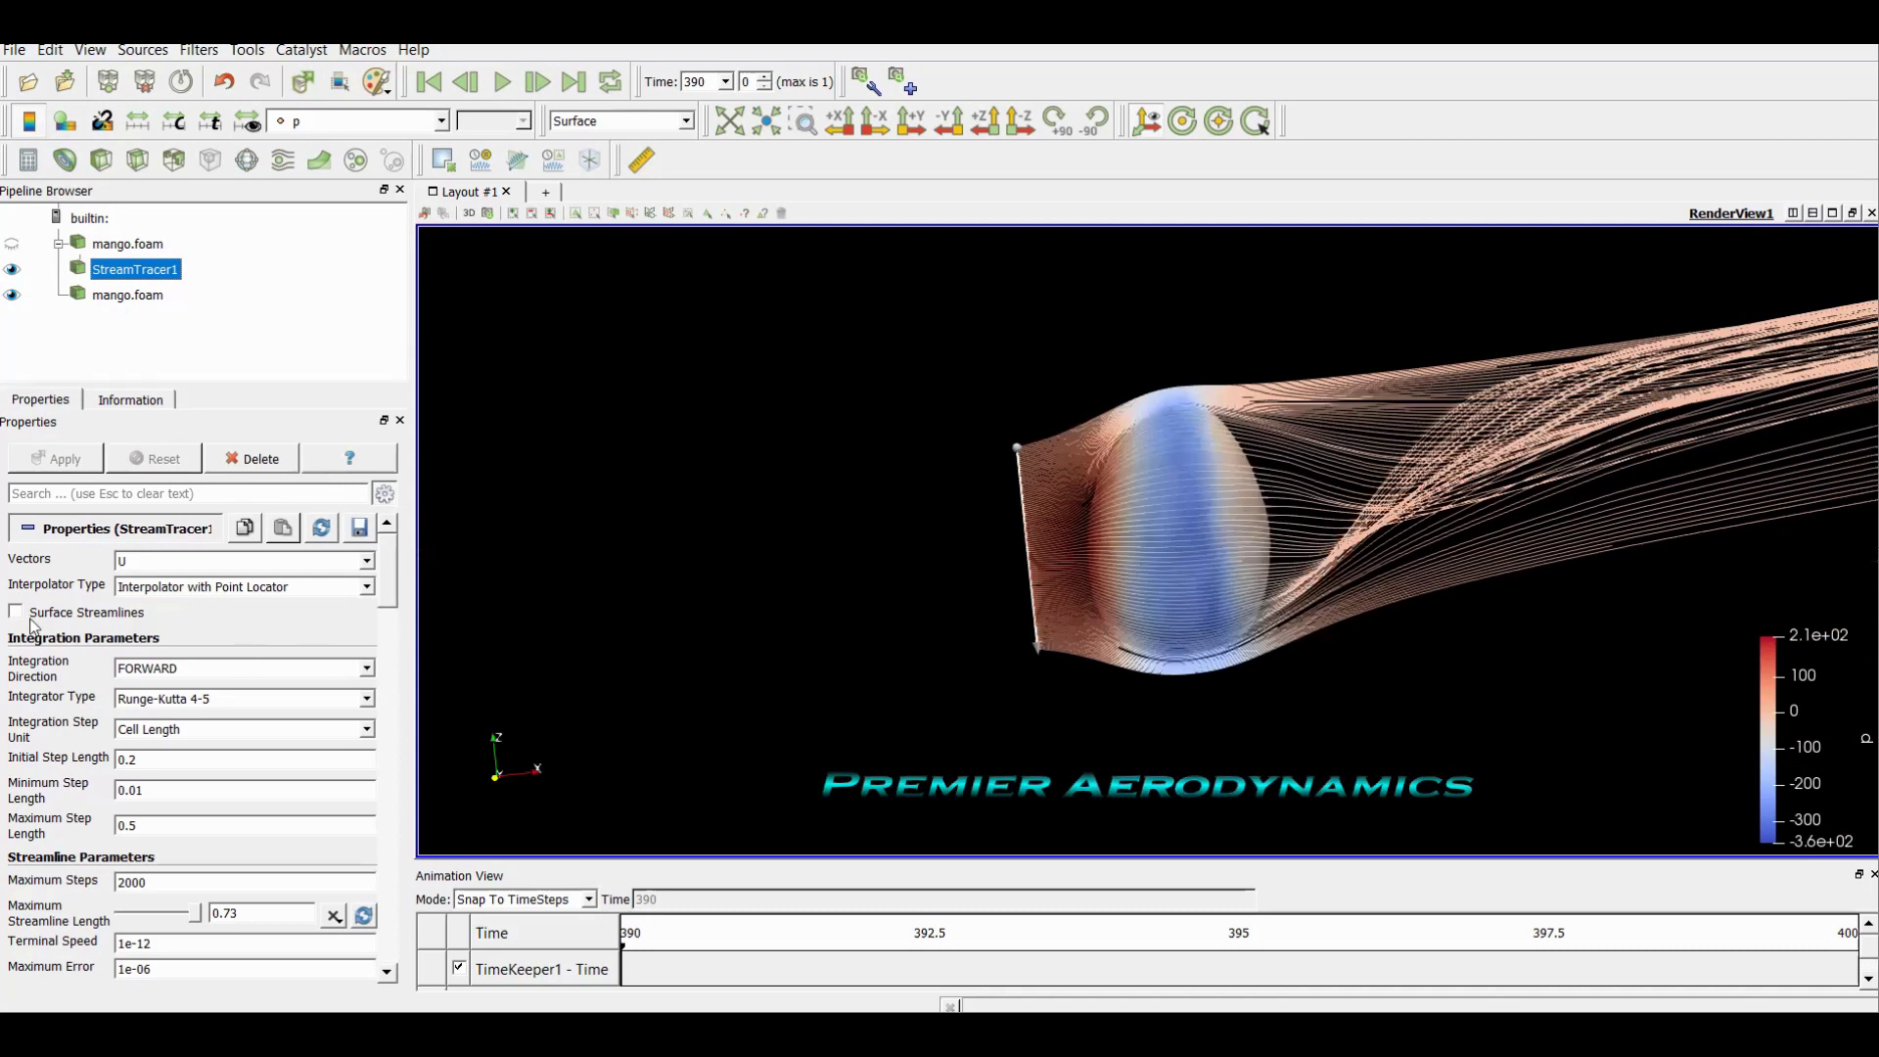
# Hide the seed line widget and orbit to view the streamline bundle
pyautogui.scroll(-5, 51, 658)
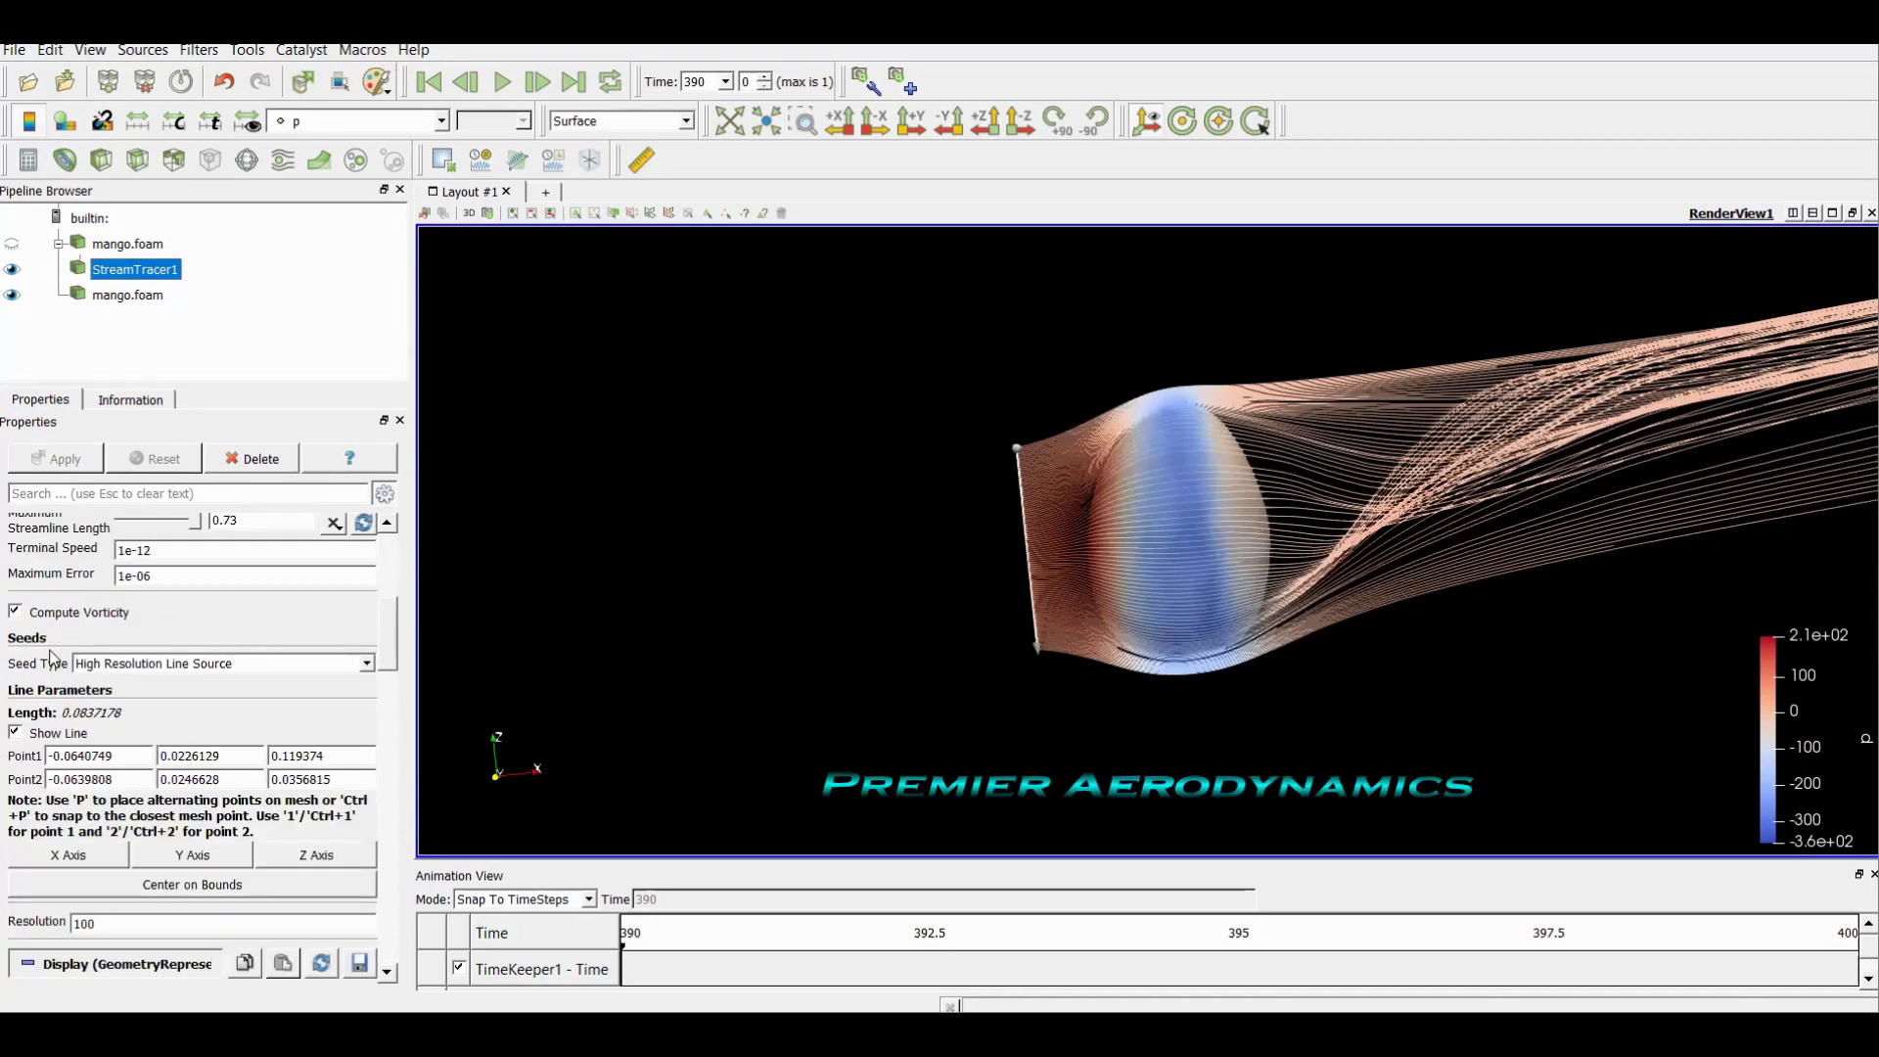
pyautogui.click(15, 733)
pyautogui.moveTo(1149, 699); pyautogui.dragTo(1076, 710)
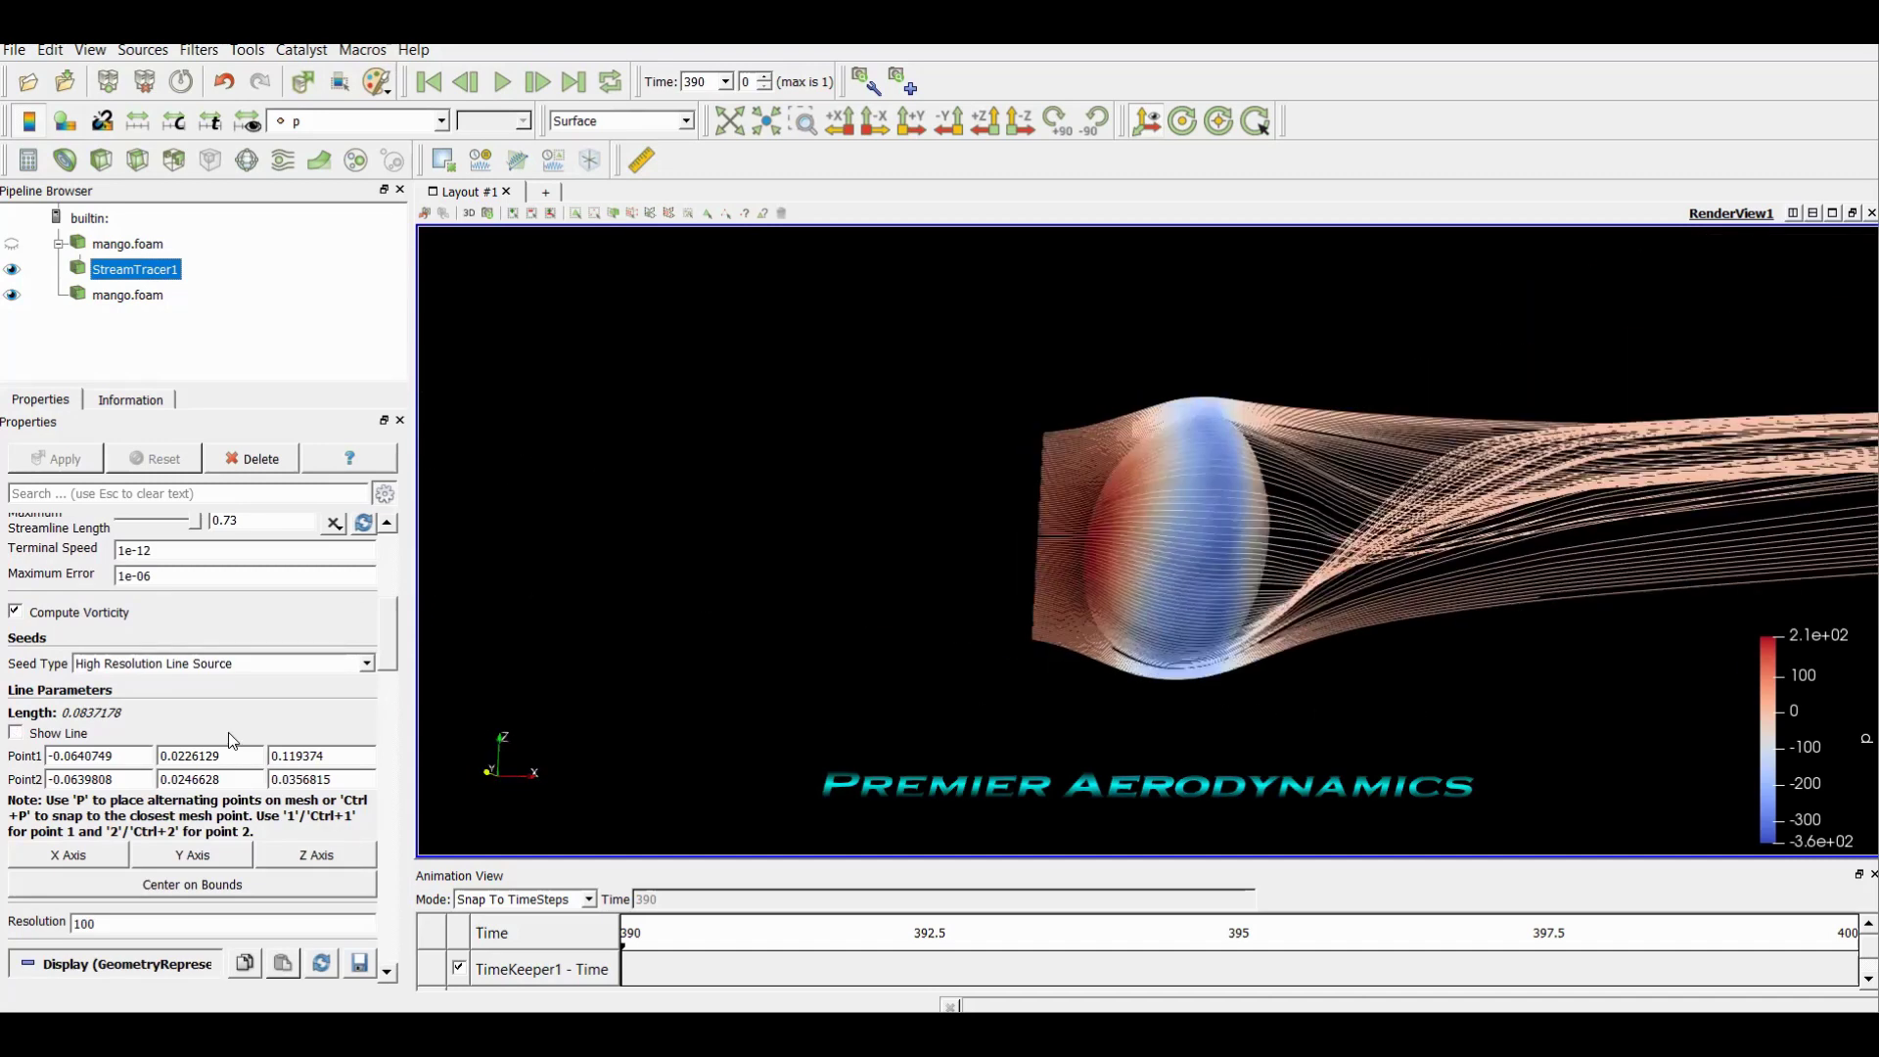
pyautogui.scroll(8, 274, 734)
pyautogui.scroll(-4, 1650, 537)
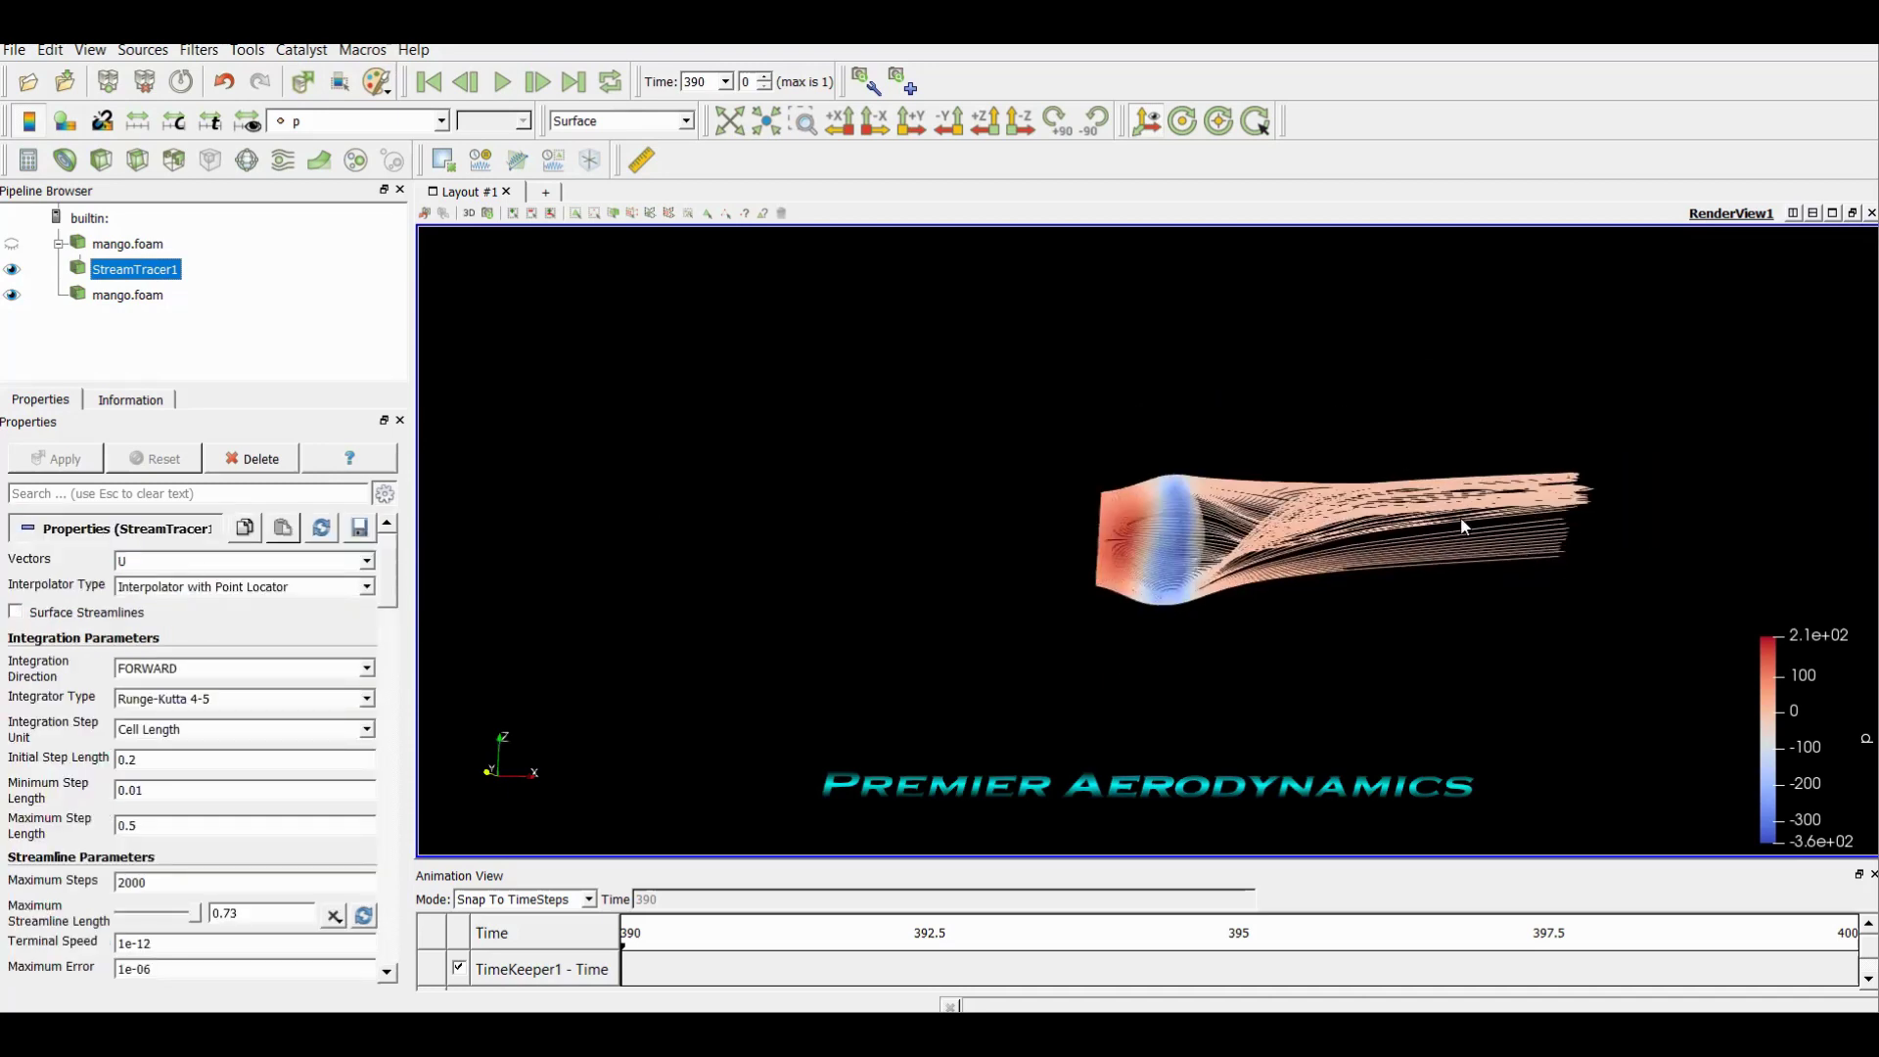
pyautogui.moveTo(1599, 502); pyautogui.dragTo(1429, 520)
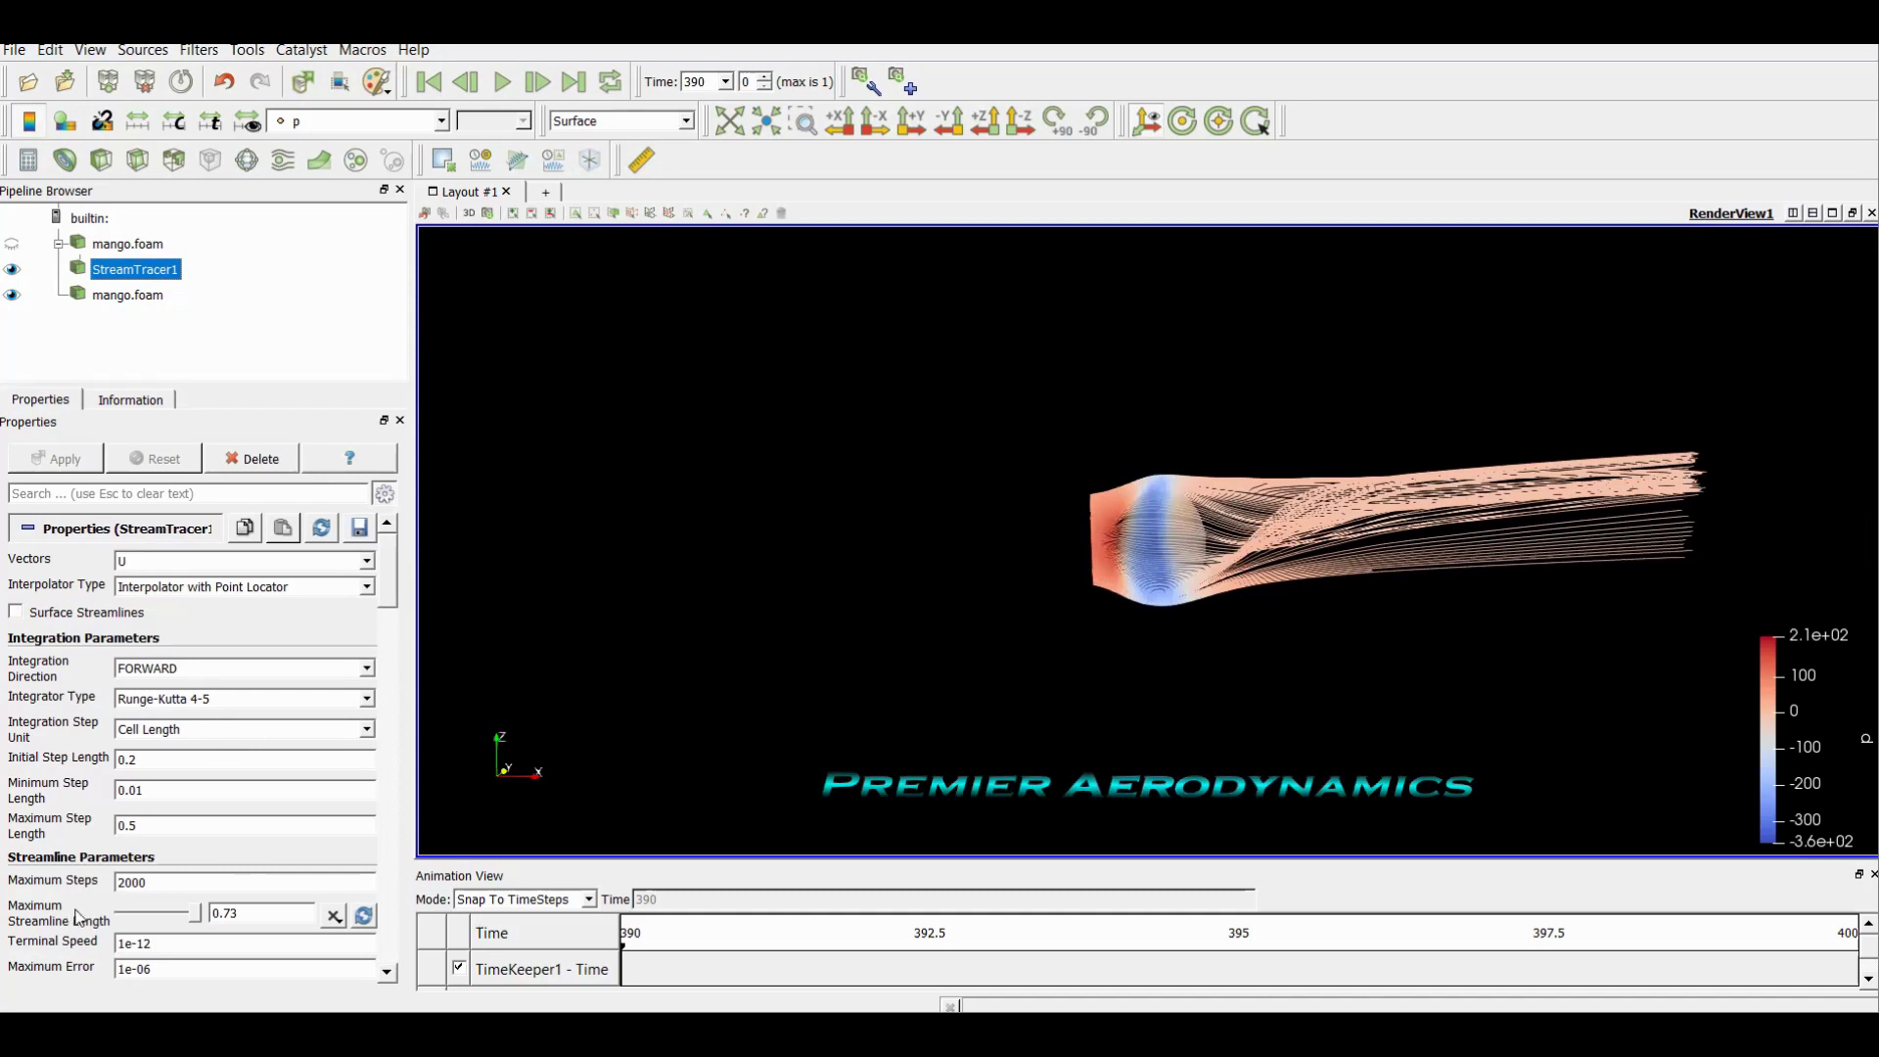
# Set Maximum Streamline Length to 0.5, then 0.3, and recompute the streamlines
pyautogui.click(283, 912)
pyautogui.doubleClick(283, 912)
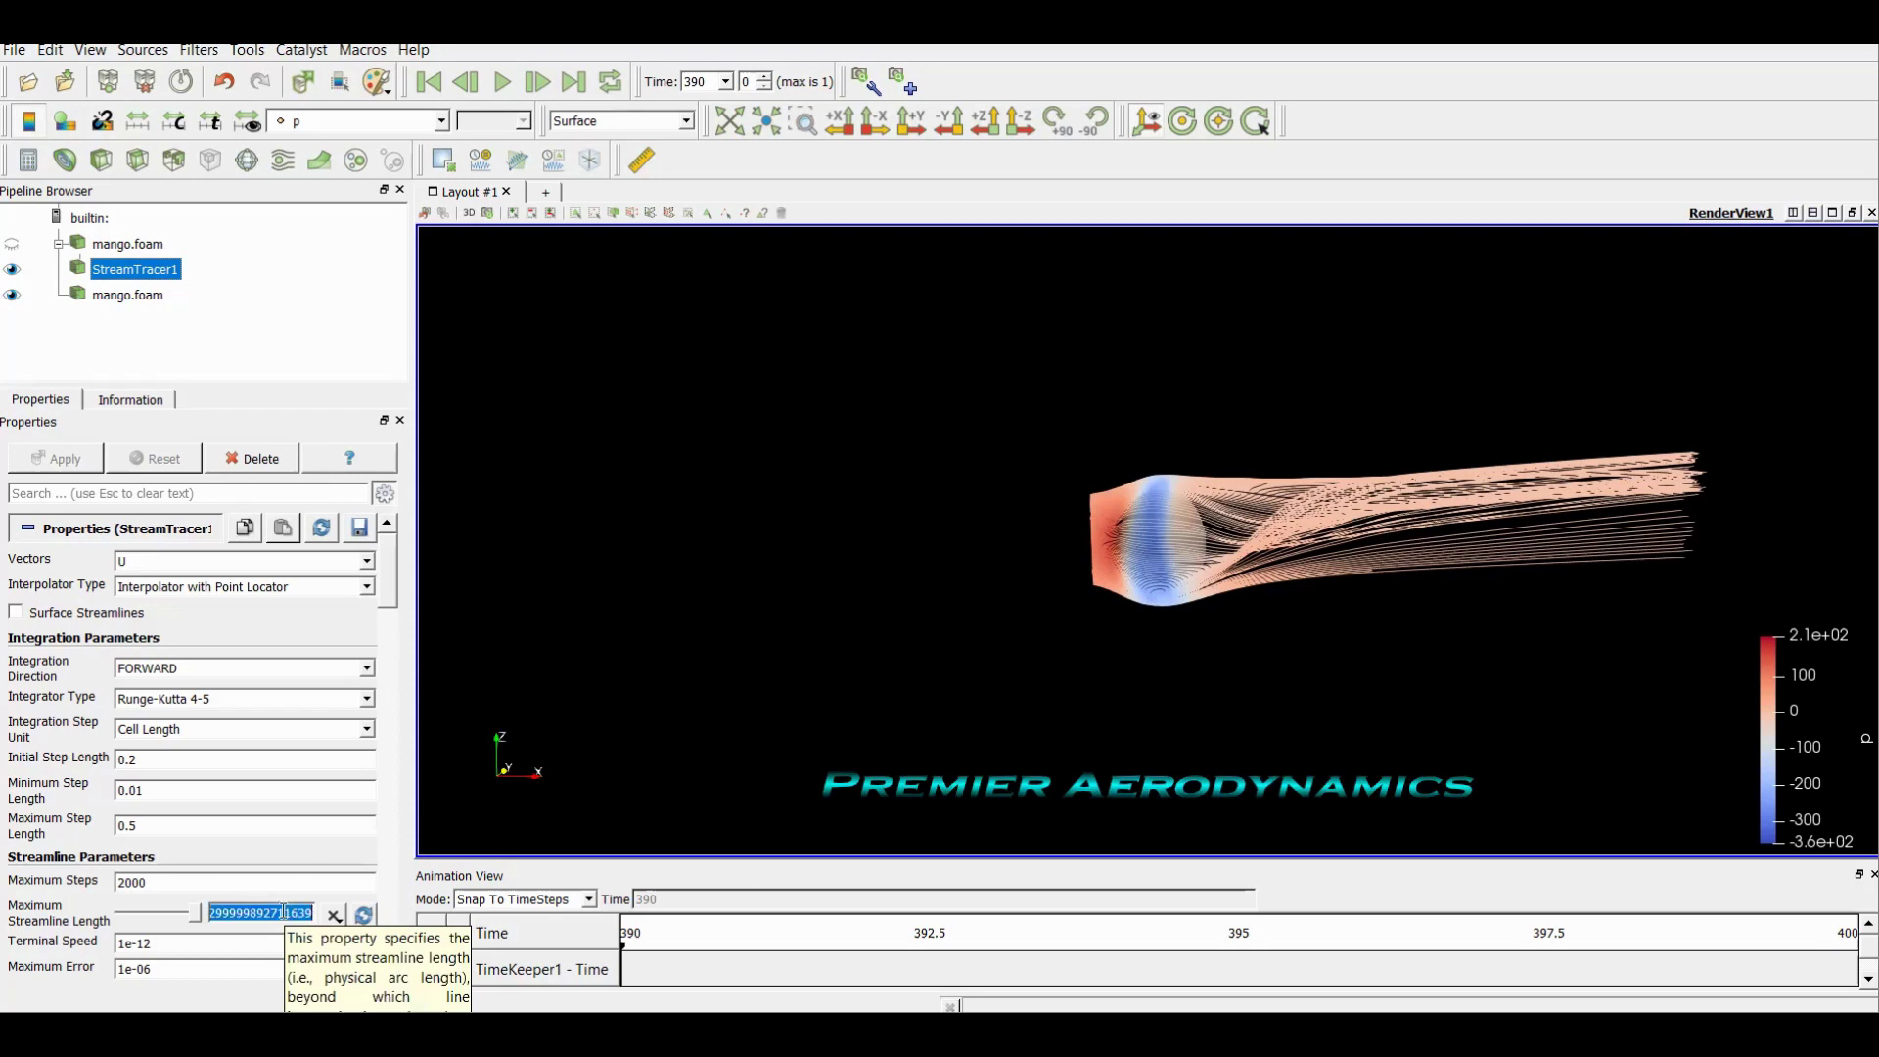
pyautogui.write('0.5')
pyautogui.press('Return')
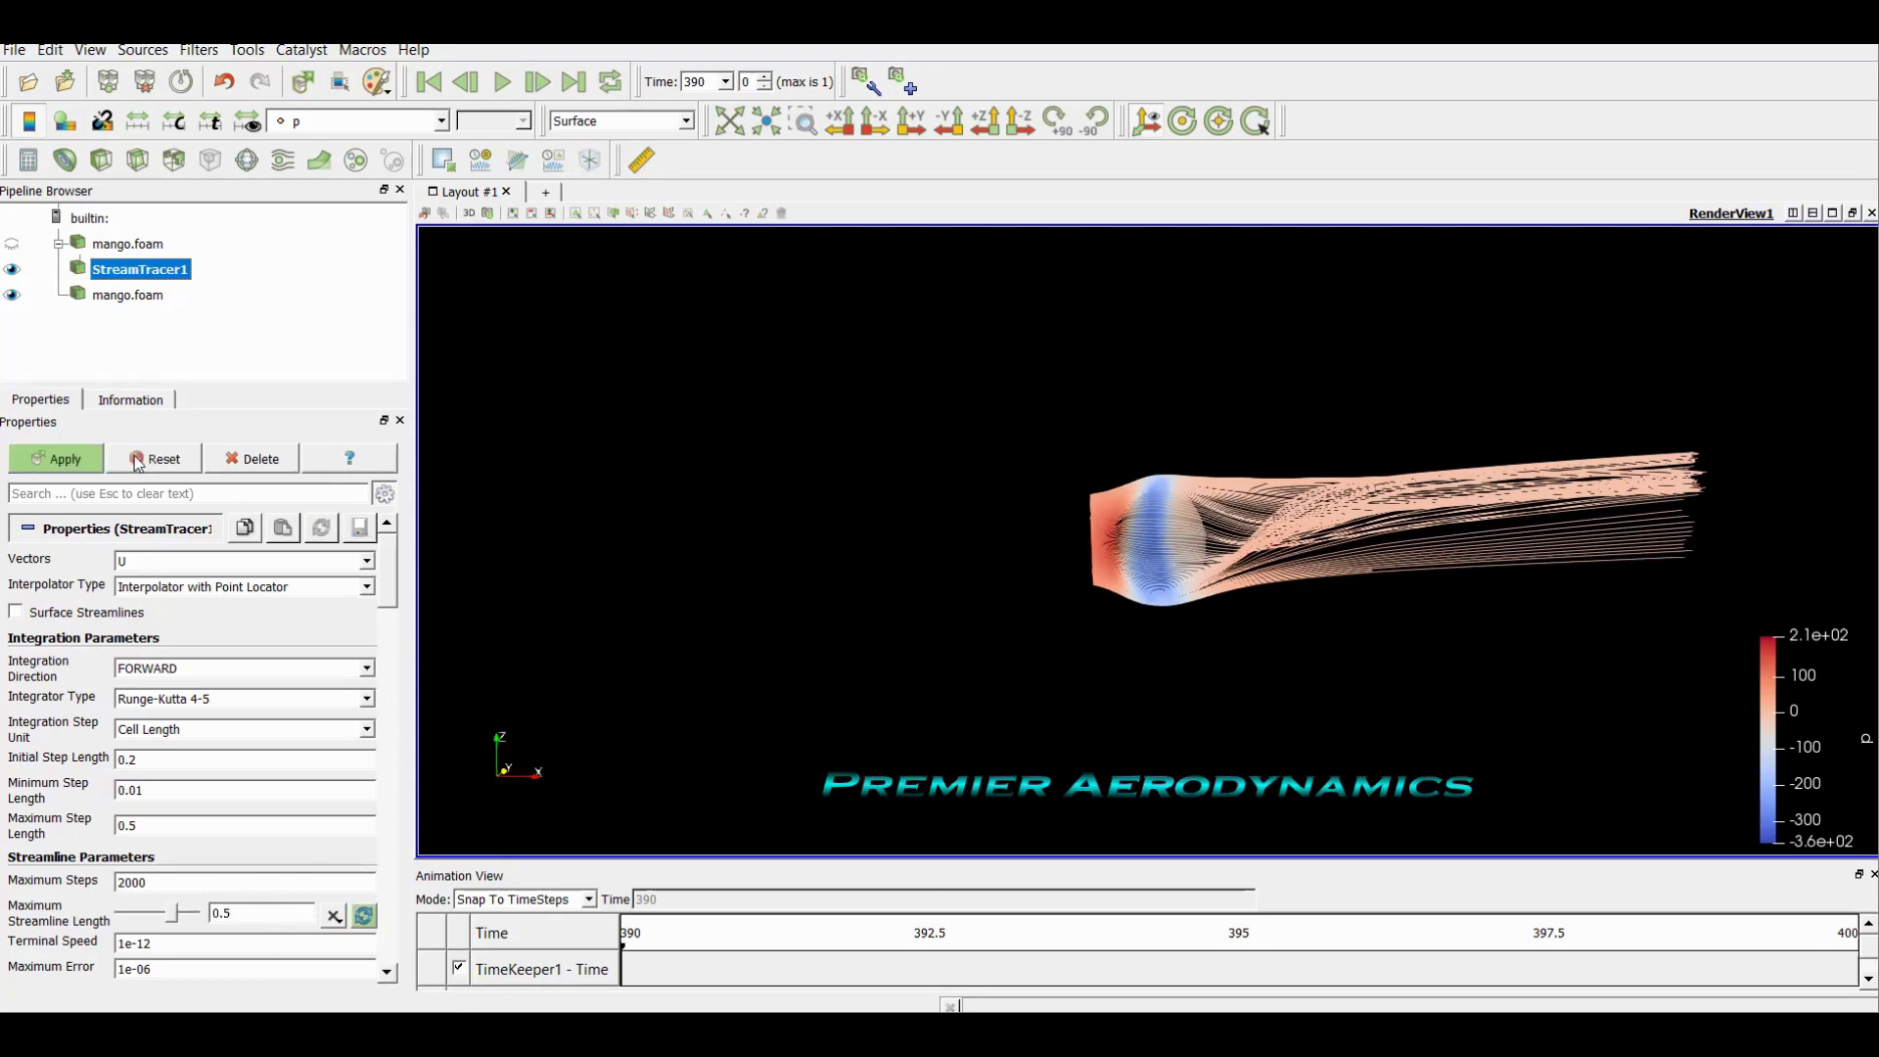
pyautogui.click(68, 462)
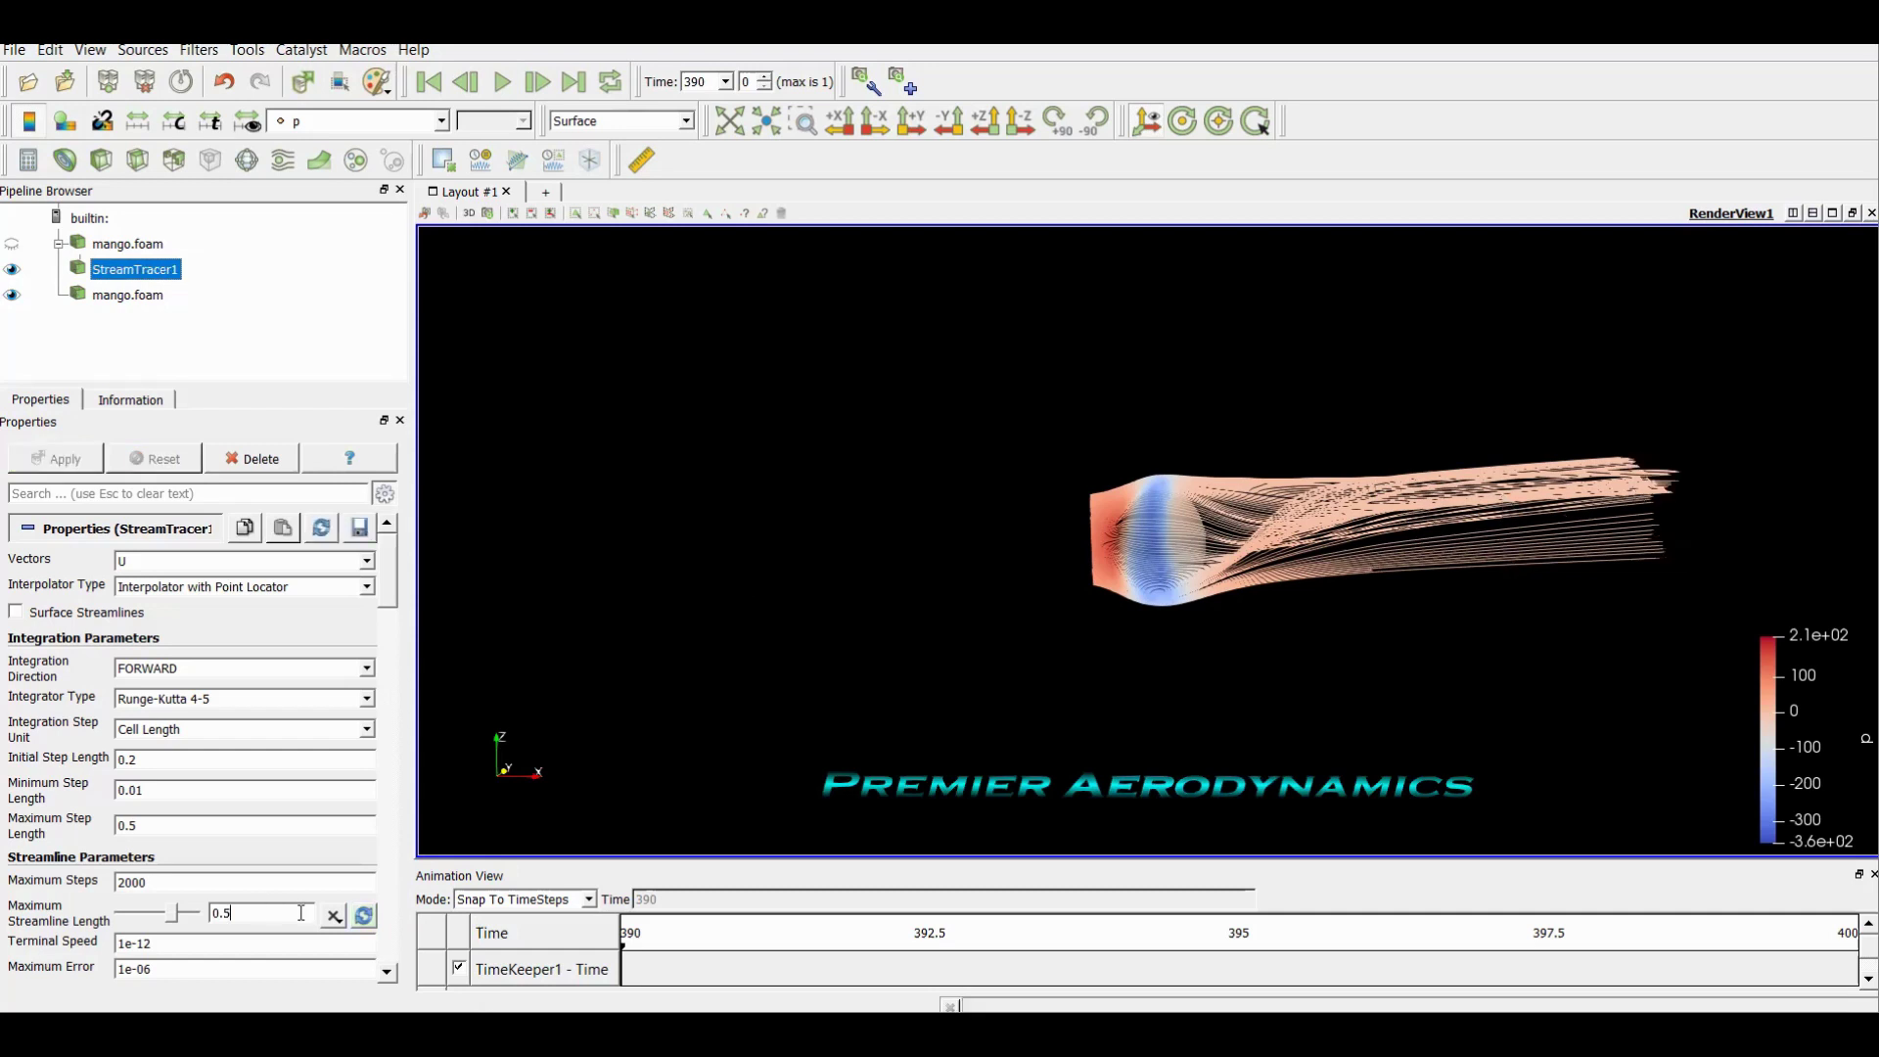
pyautogui.press('BackSpace')
pyautogui.write('3')
pyautogui.press('Return')
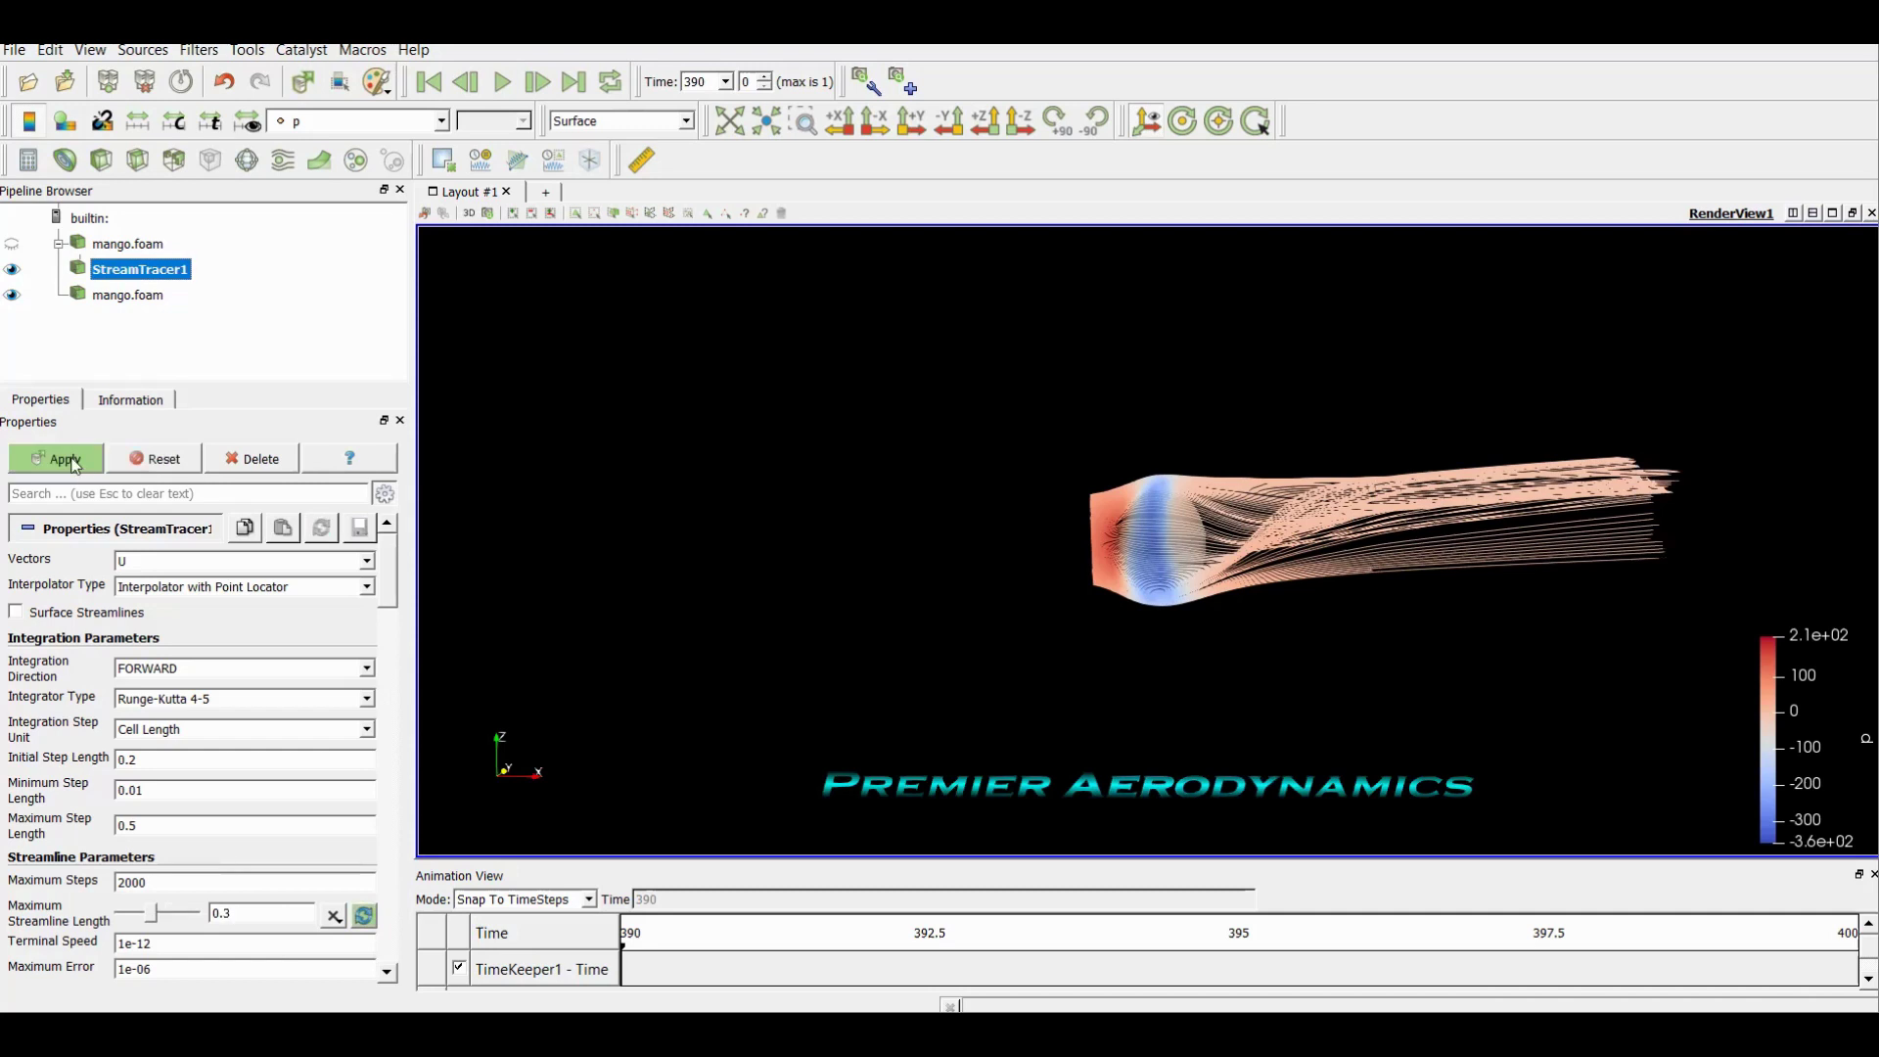
pyautogui.click(75, 464)
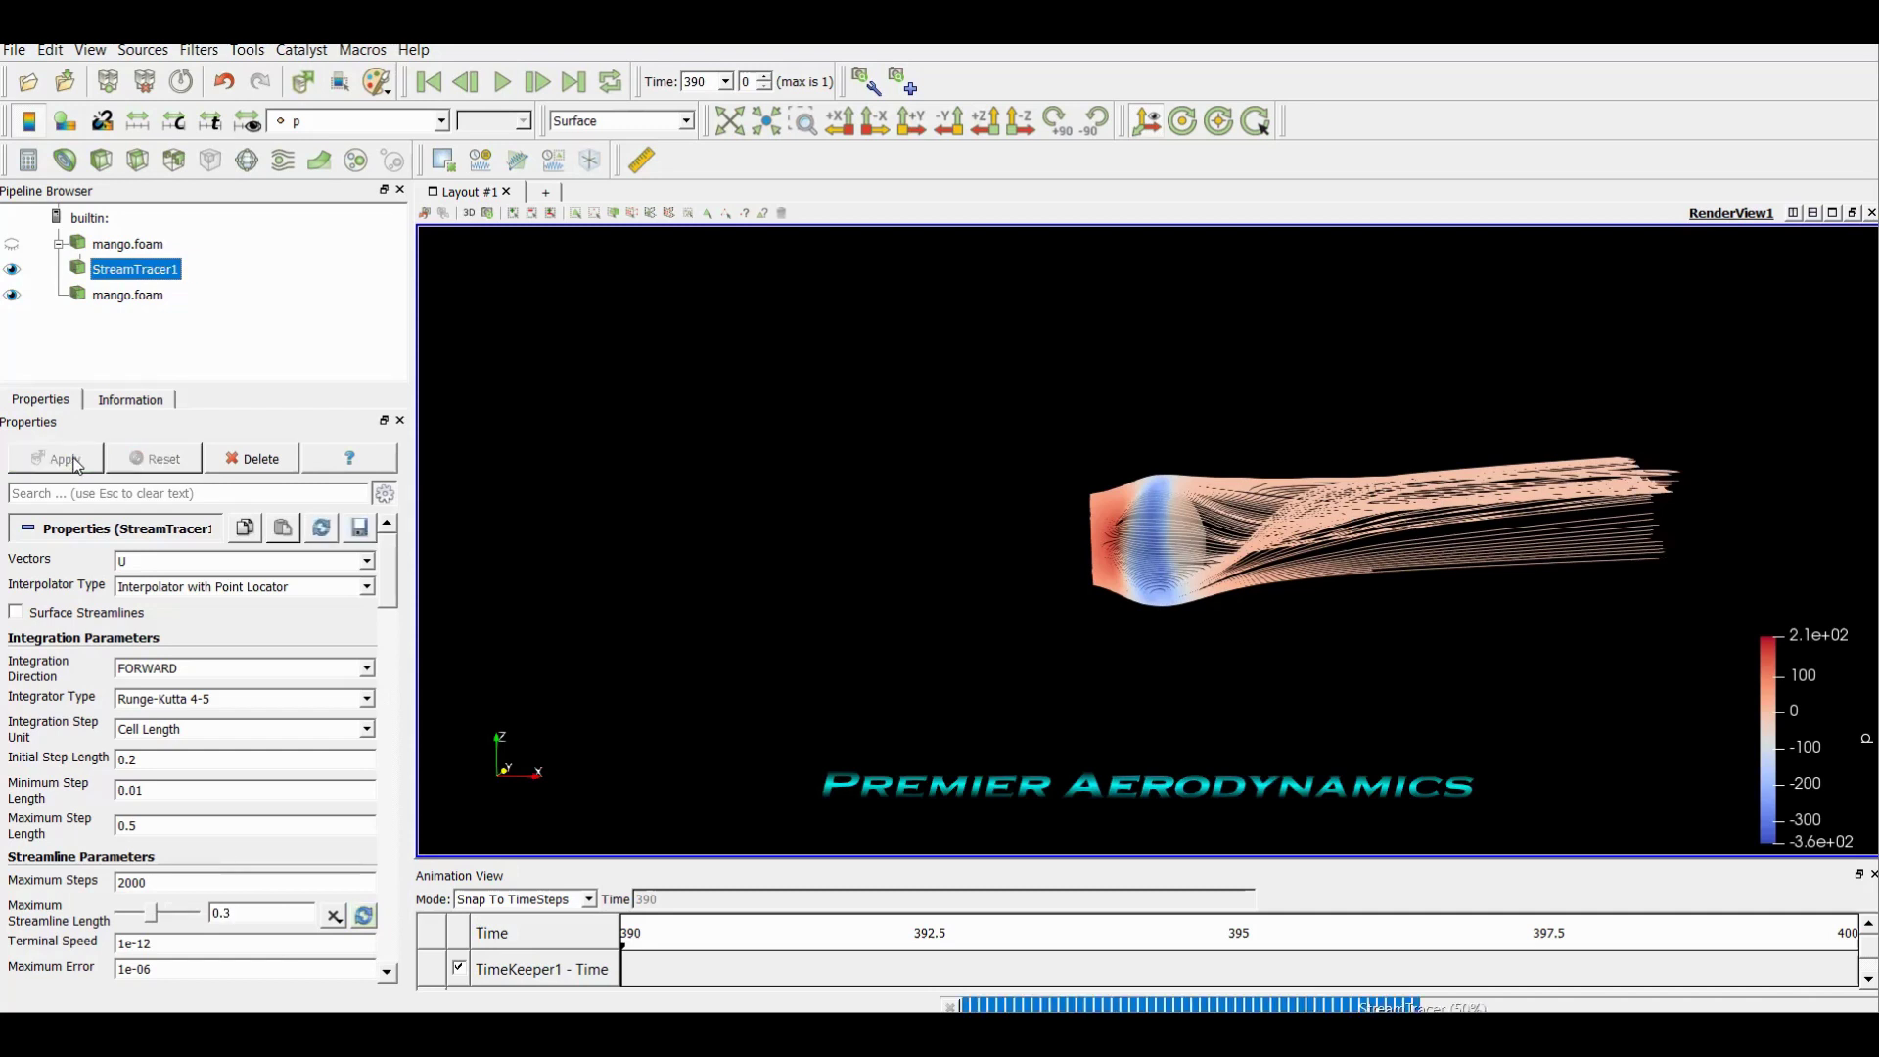
# Hide the mango body so only the streamlines show, and zoom in on them
pyautogui.moveTo(1271, 634); pyautogui.dragTo(973, 666)
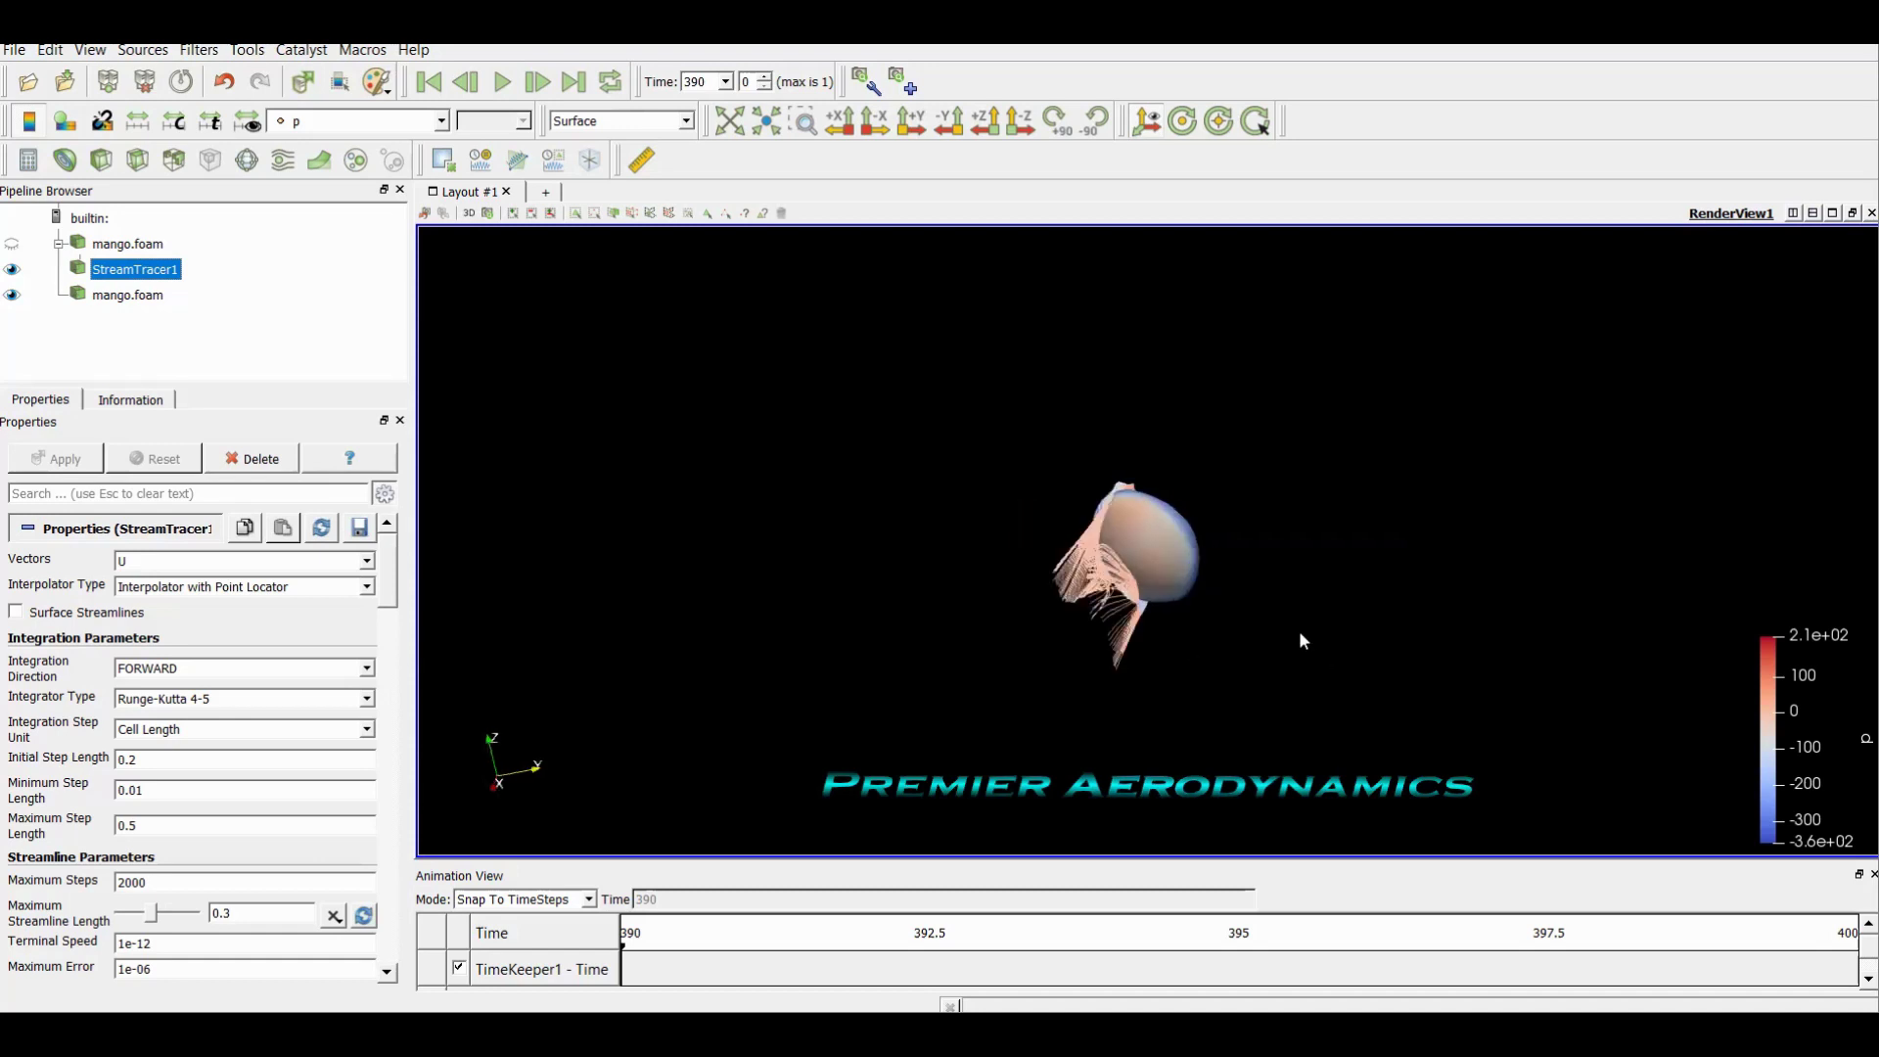
pyautogui.moveTo(1300, 637); pyautogui.dragTo(781, 675)
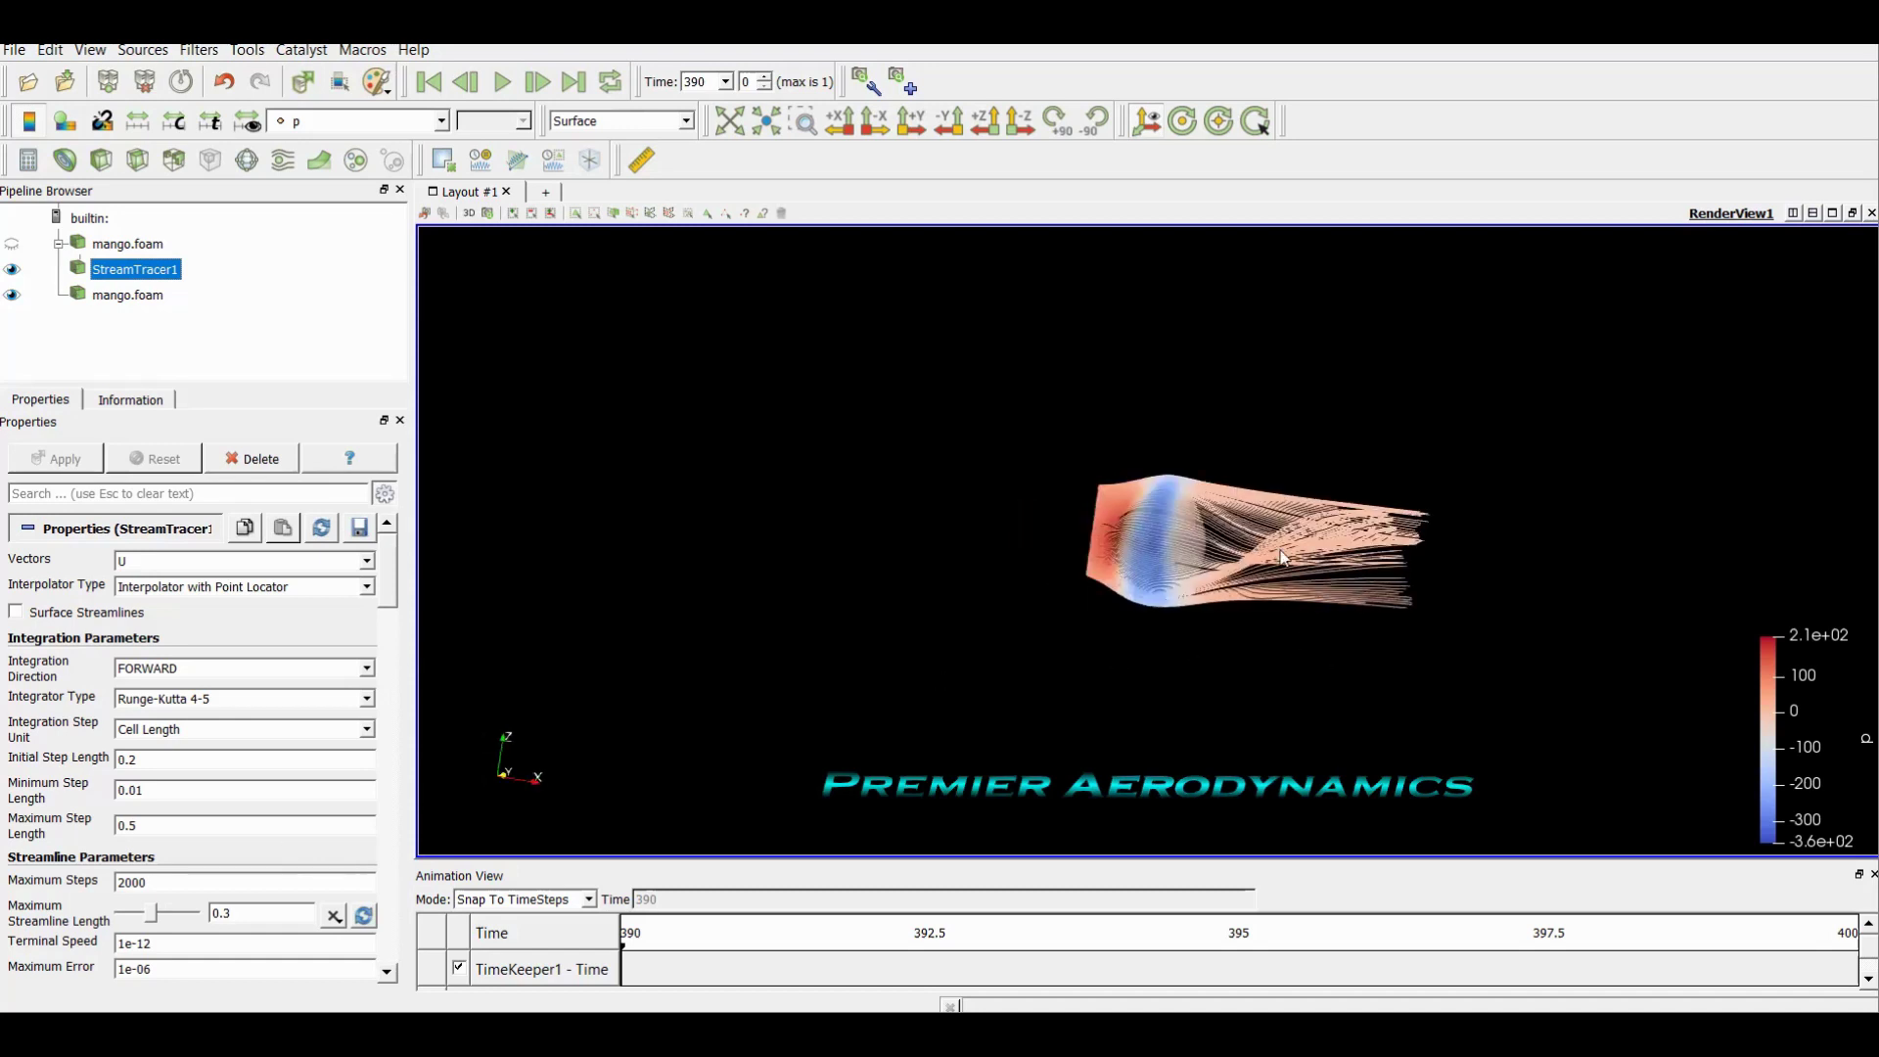
pyautogui.moveTo(1379, 536); pyautogui.dragTo(1187, 738)
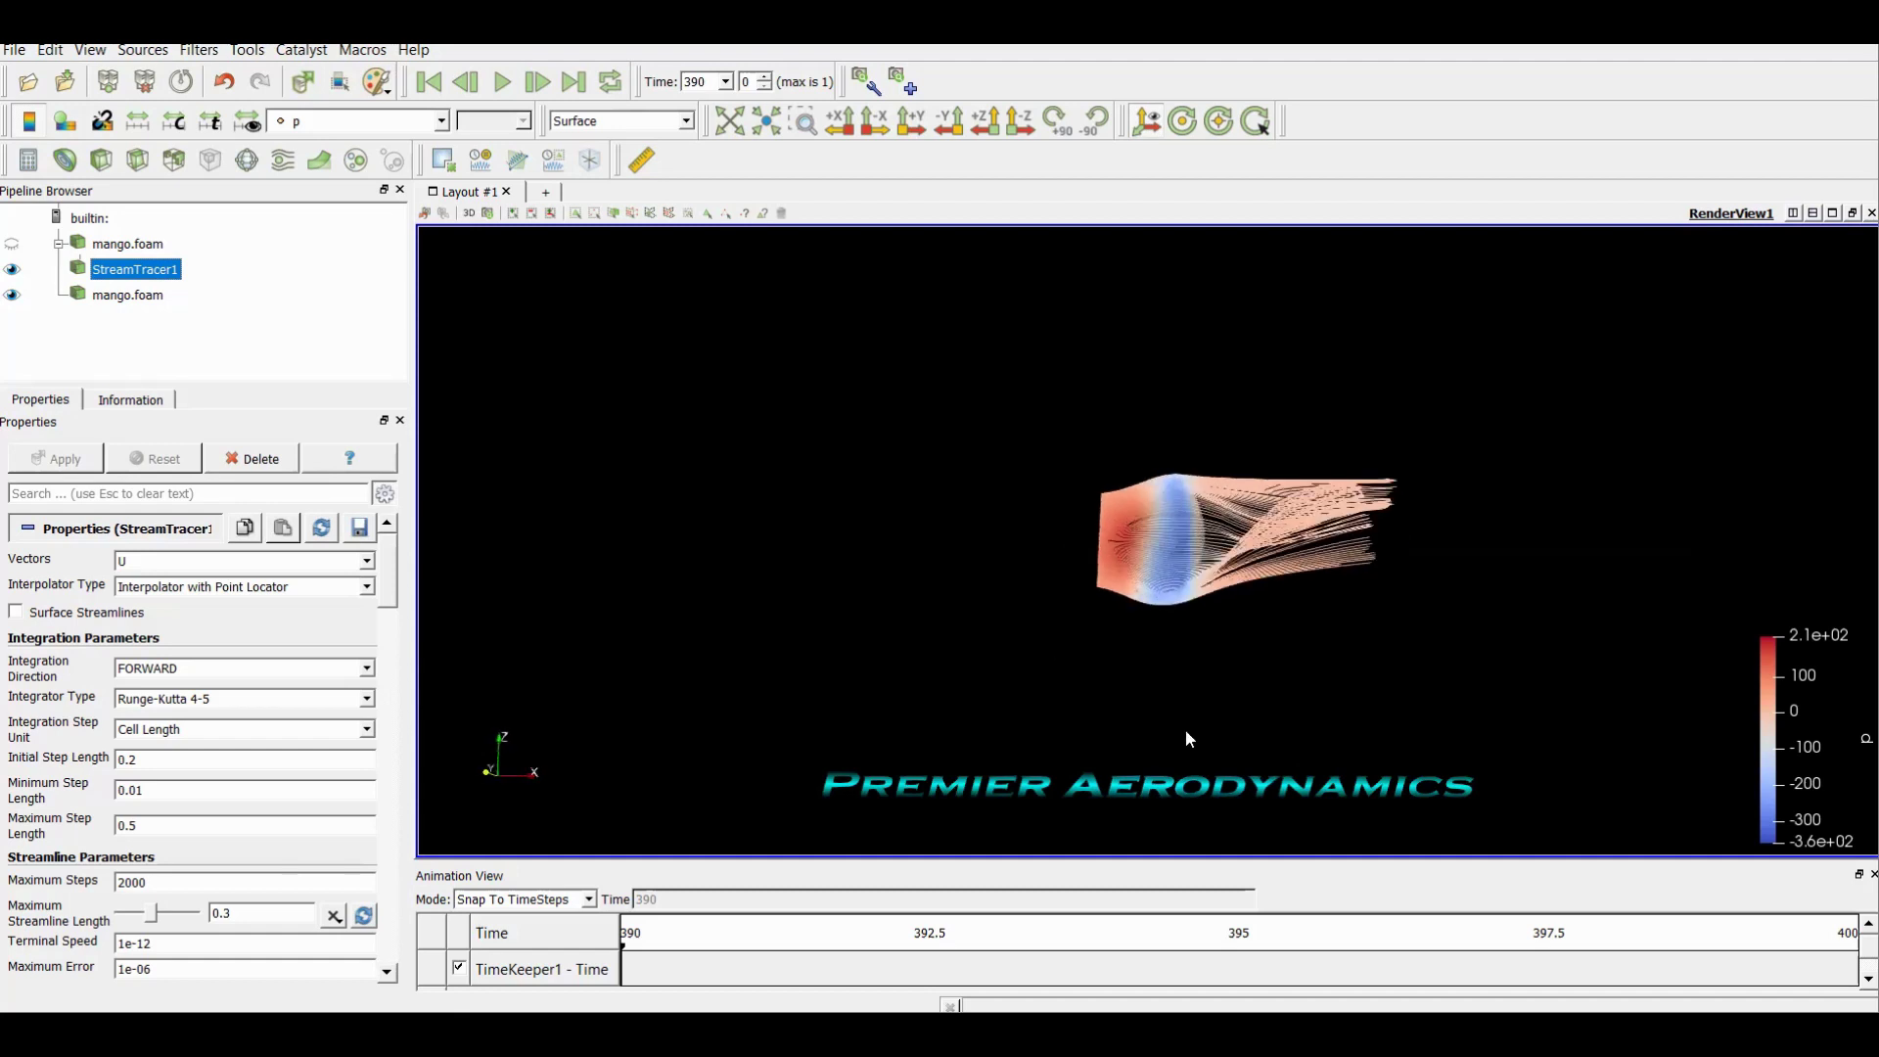
pyautogui.click(11, 294)
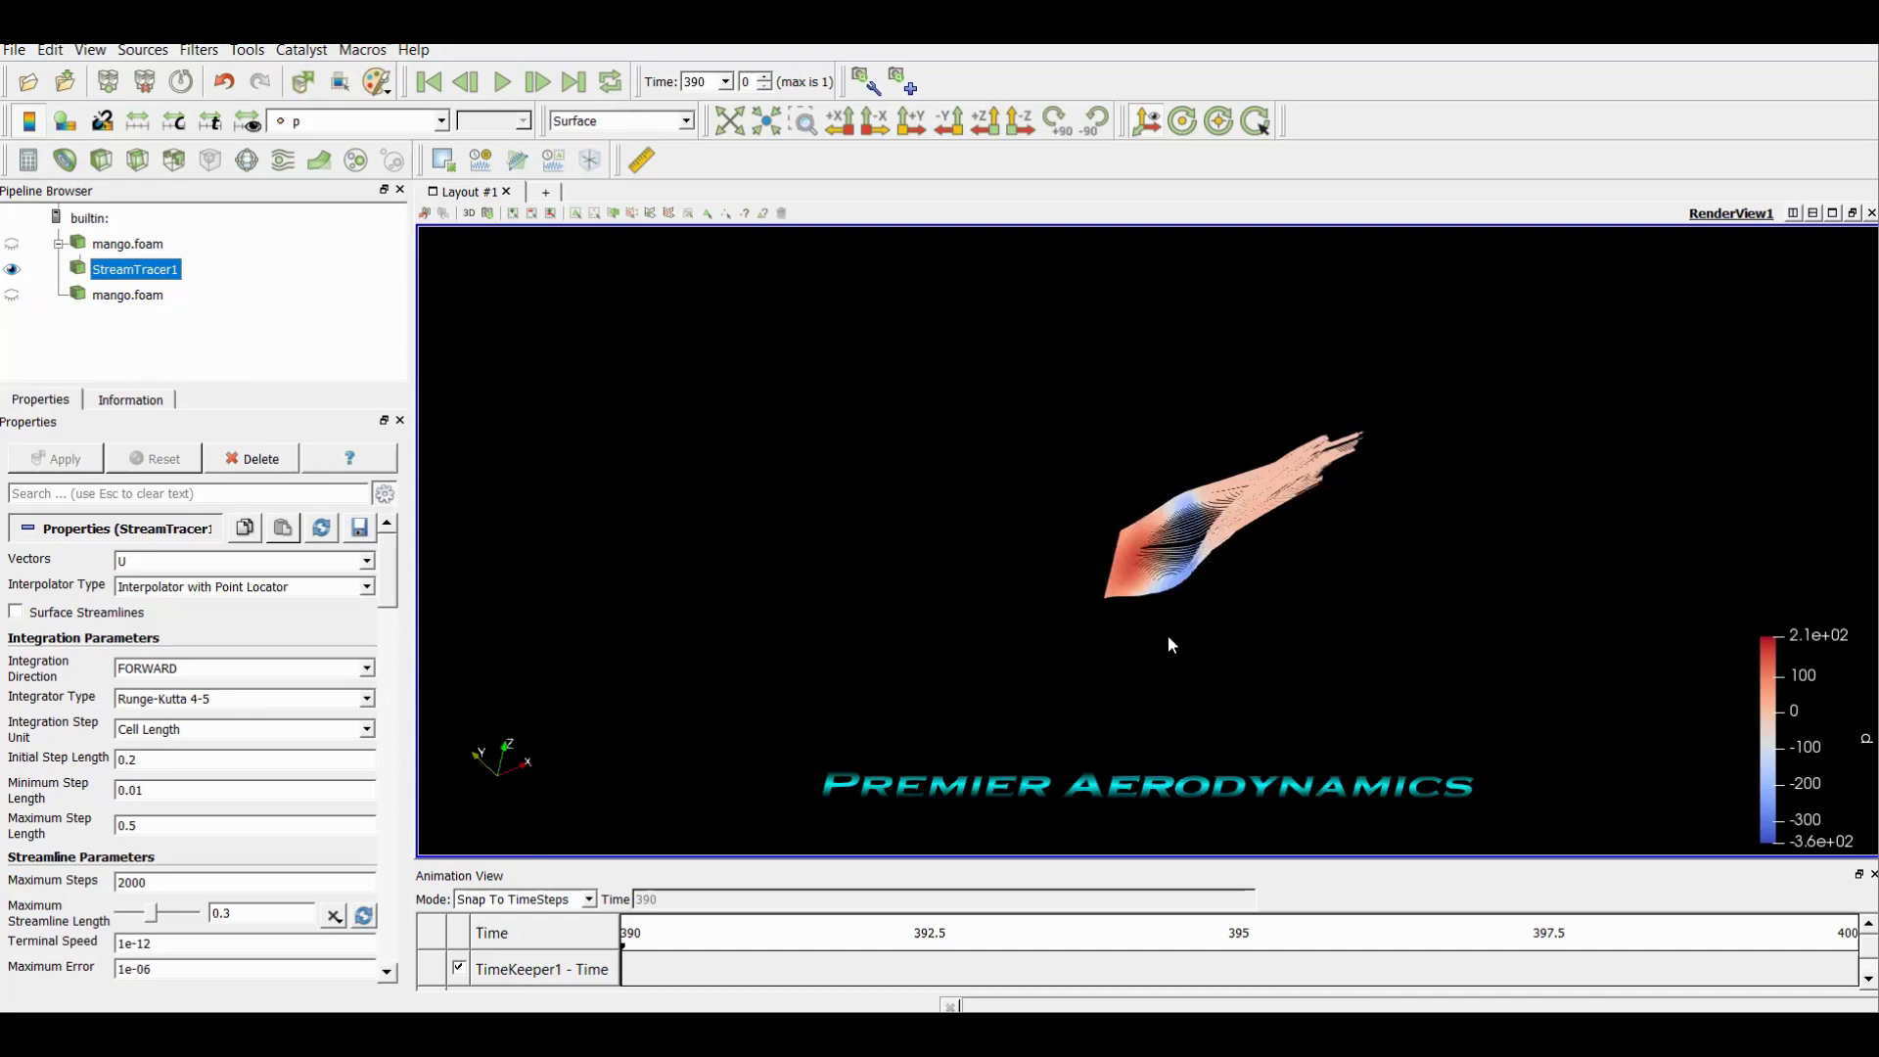
pyautogui.moveTo(1110, 613); pyautogui.dragTo(1176, 526)
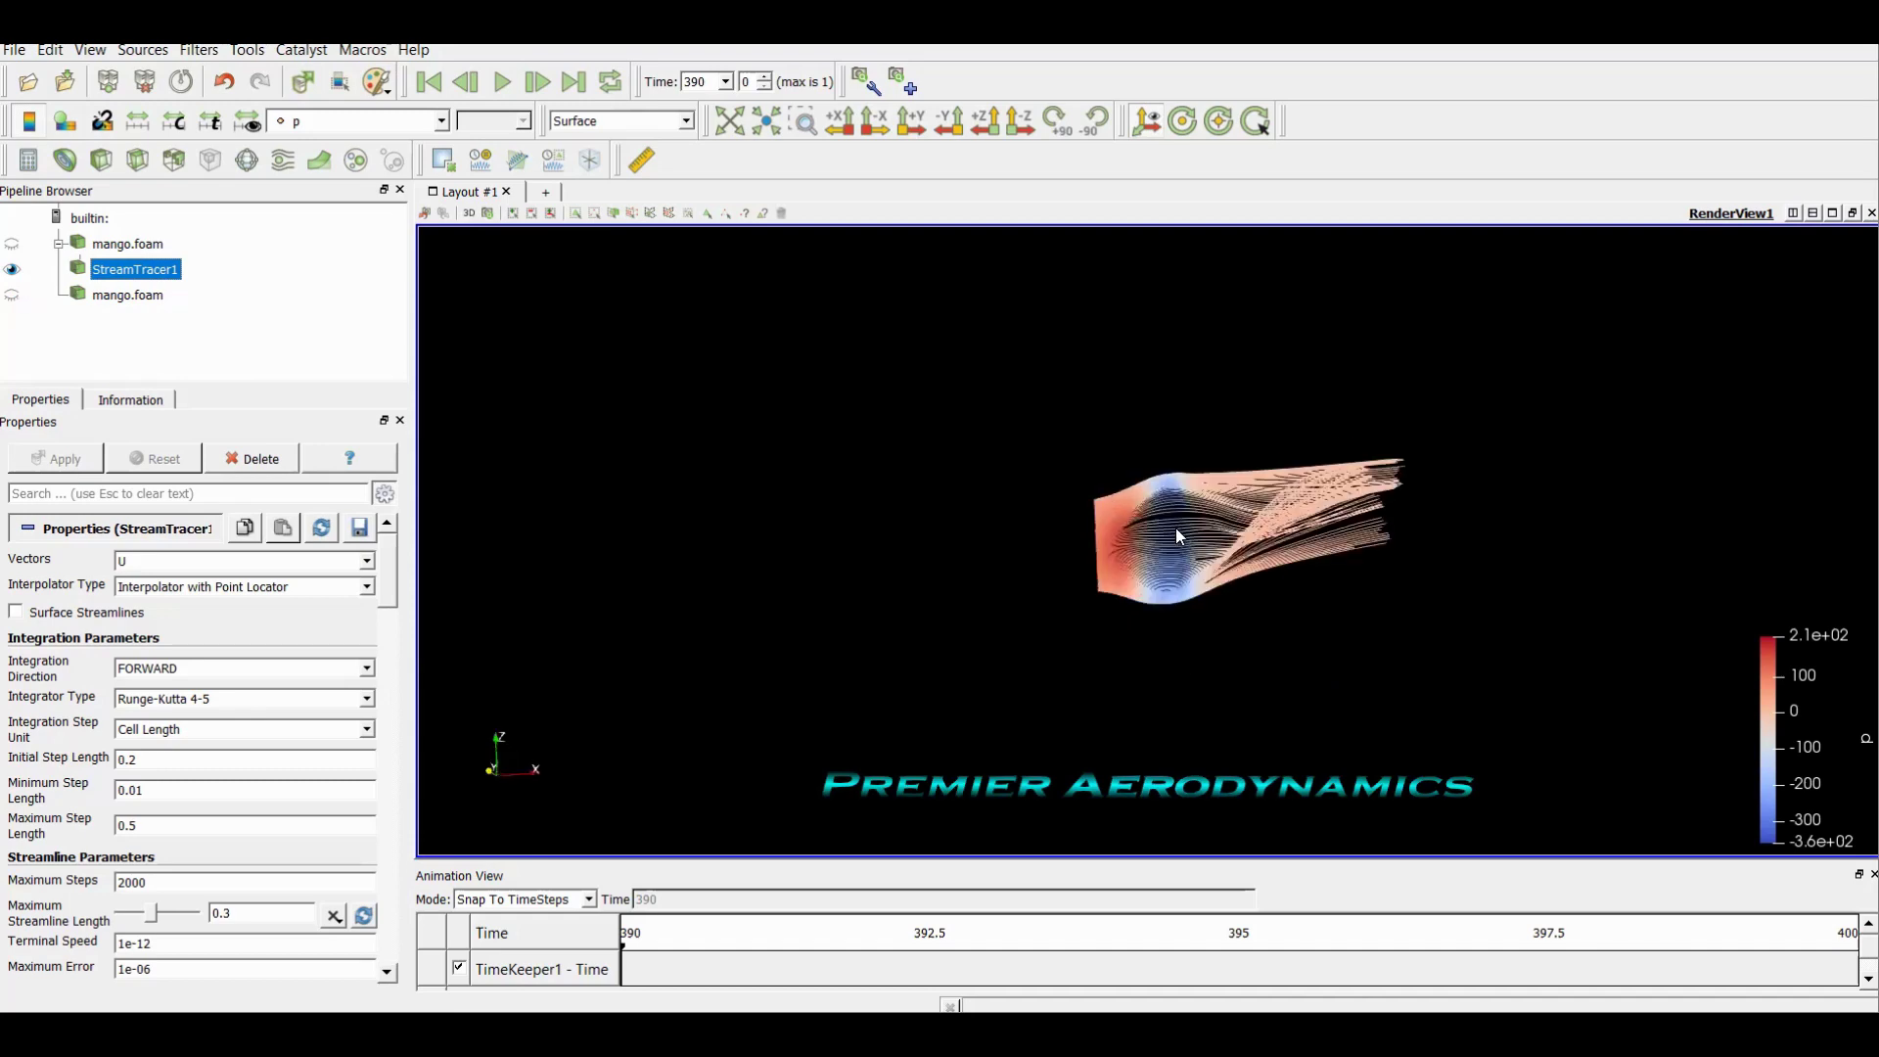
pyautogui.moveTo(1176, 527); pyautogui.dragTo(1178, 446, button='right')
pyautogui.moveTo(1236, 443); pyautogui.dragTo(1247, 479)
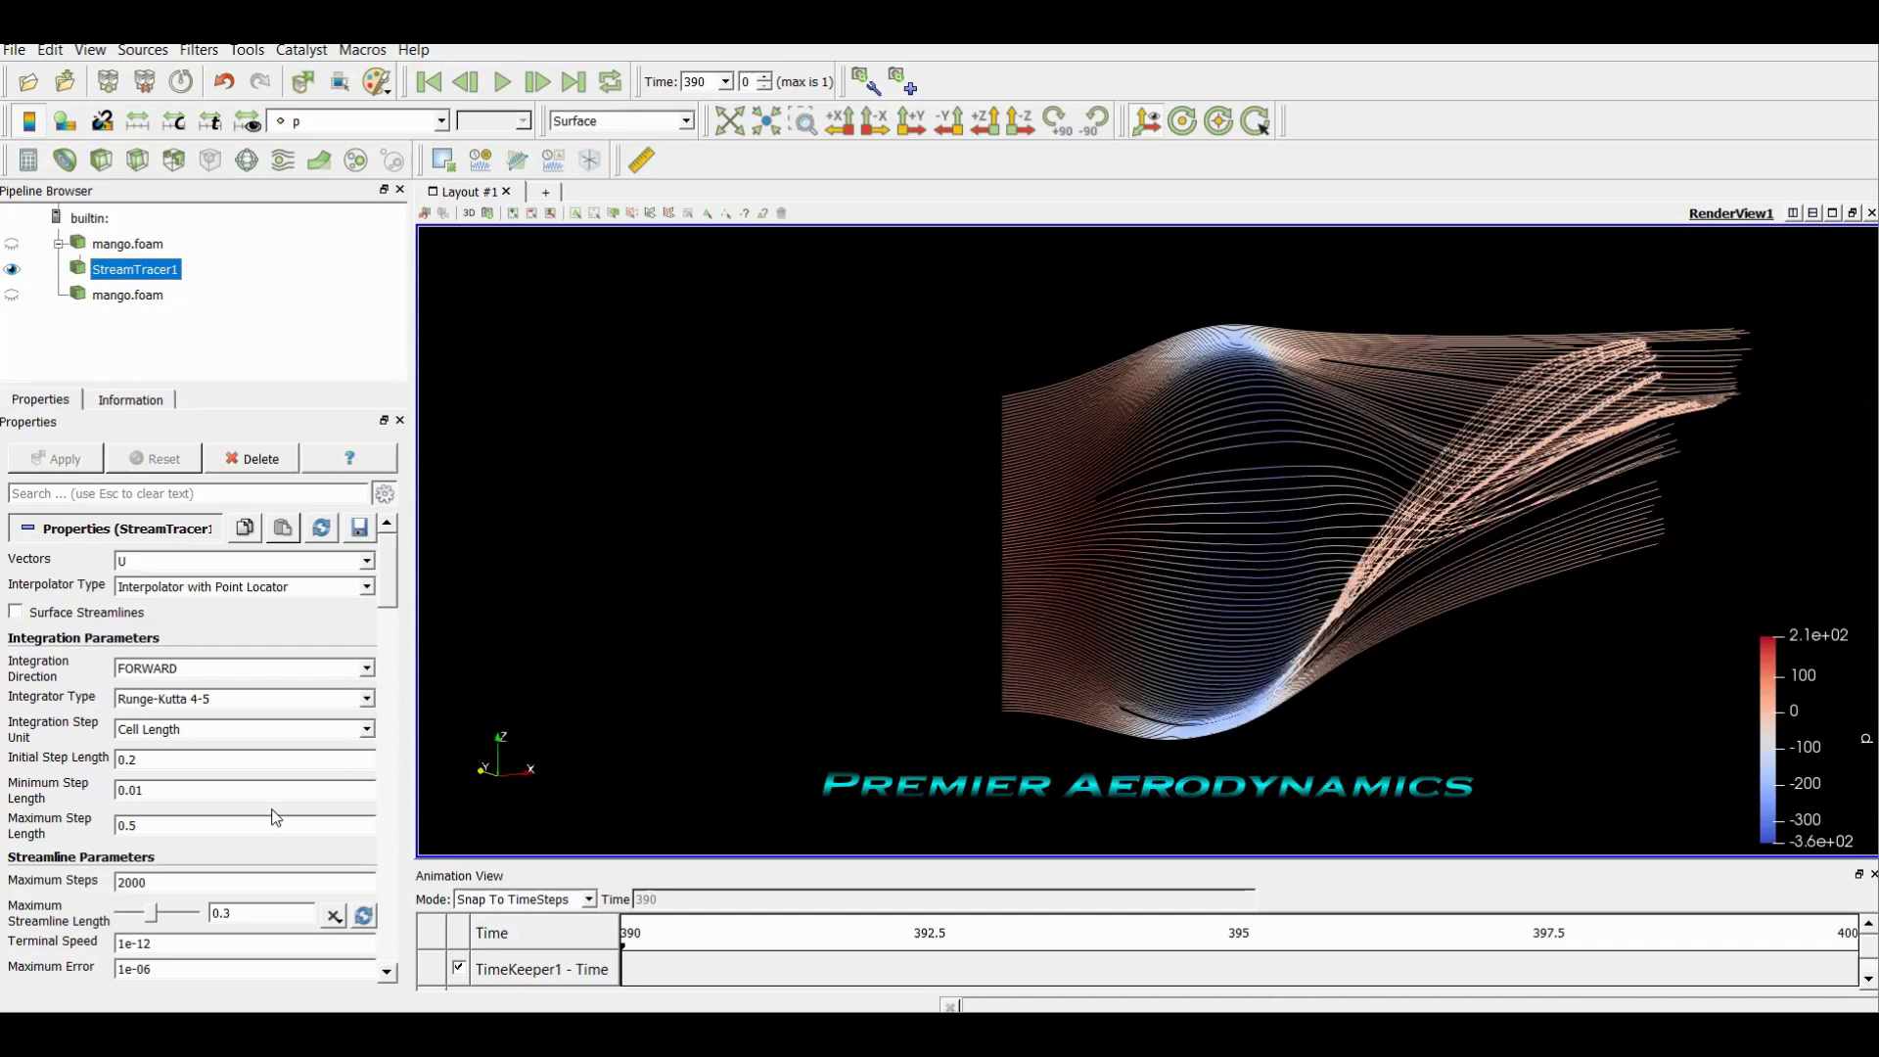
pyautogui.scroll(-15, 275, 817)
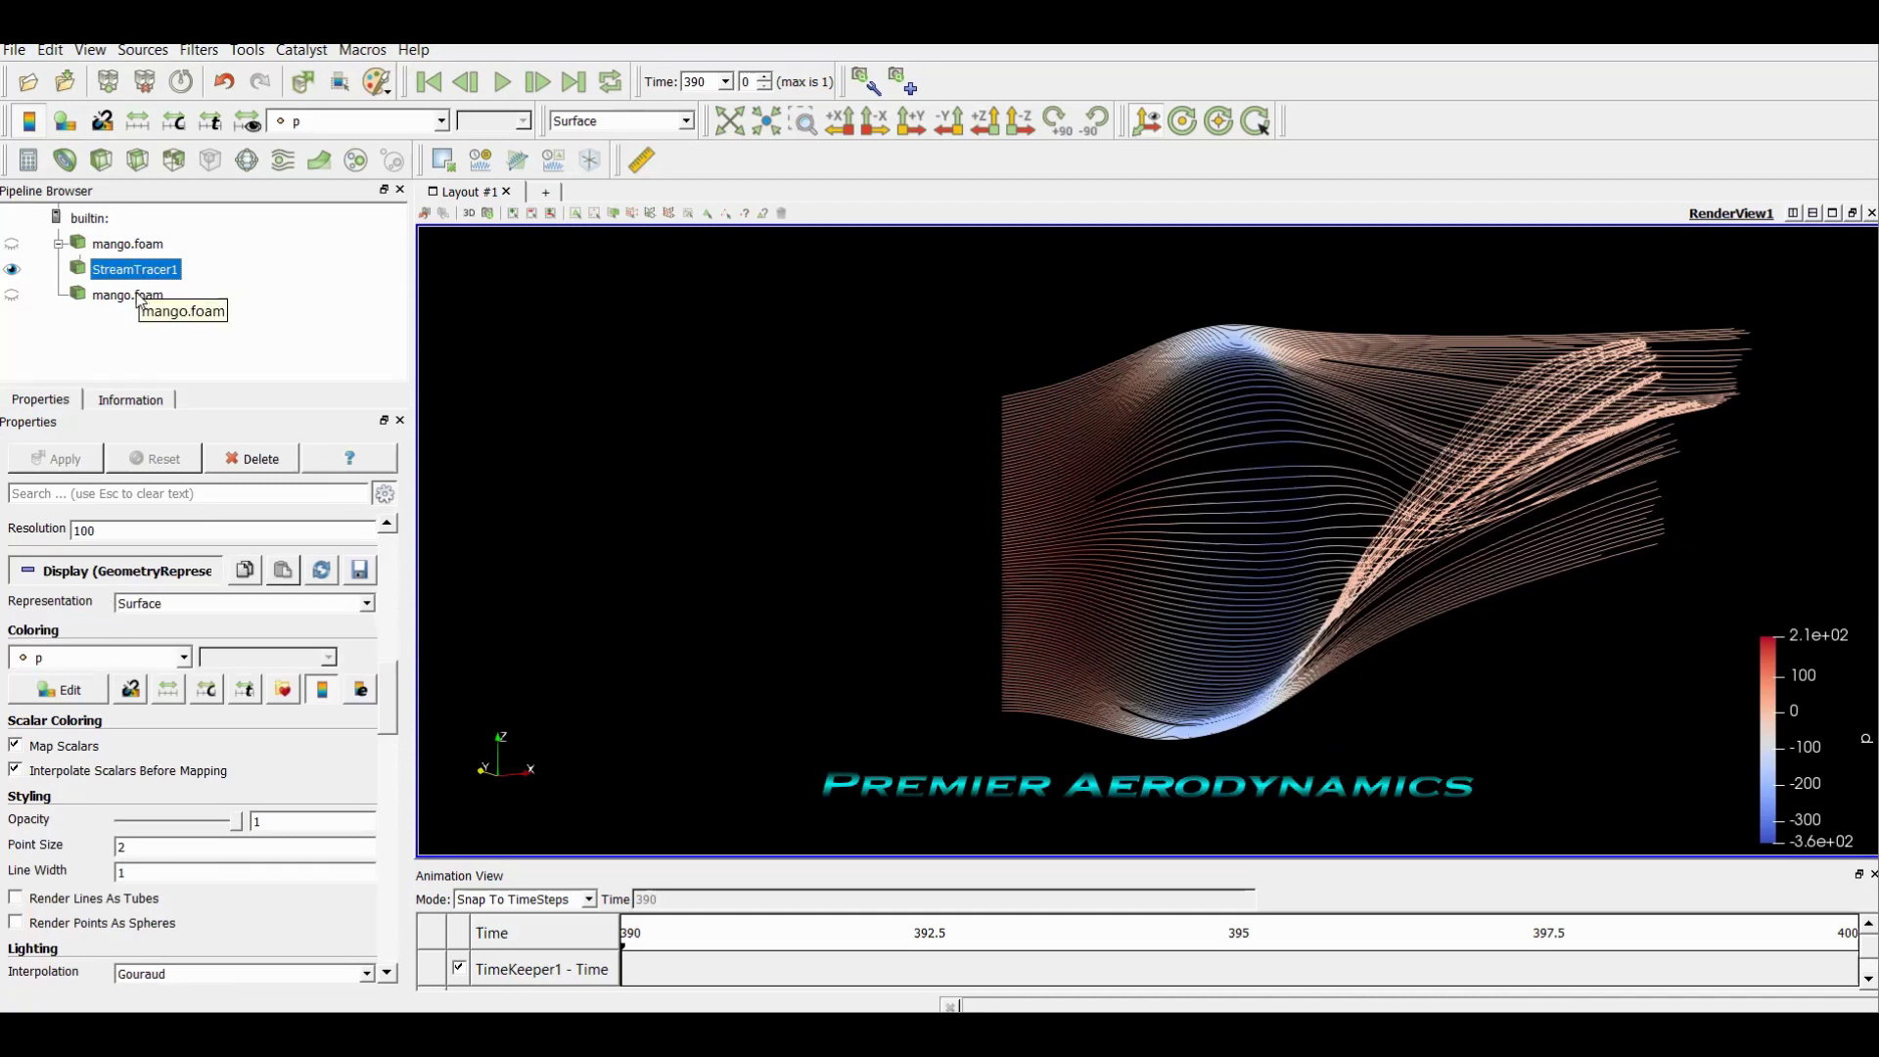
# Show the mango body again and colour StreamTracer1's streamlines by U Magnitude
pyautogui.click(12, 294)
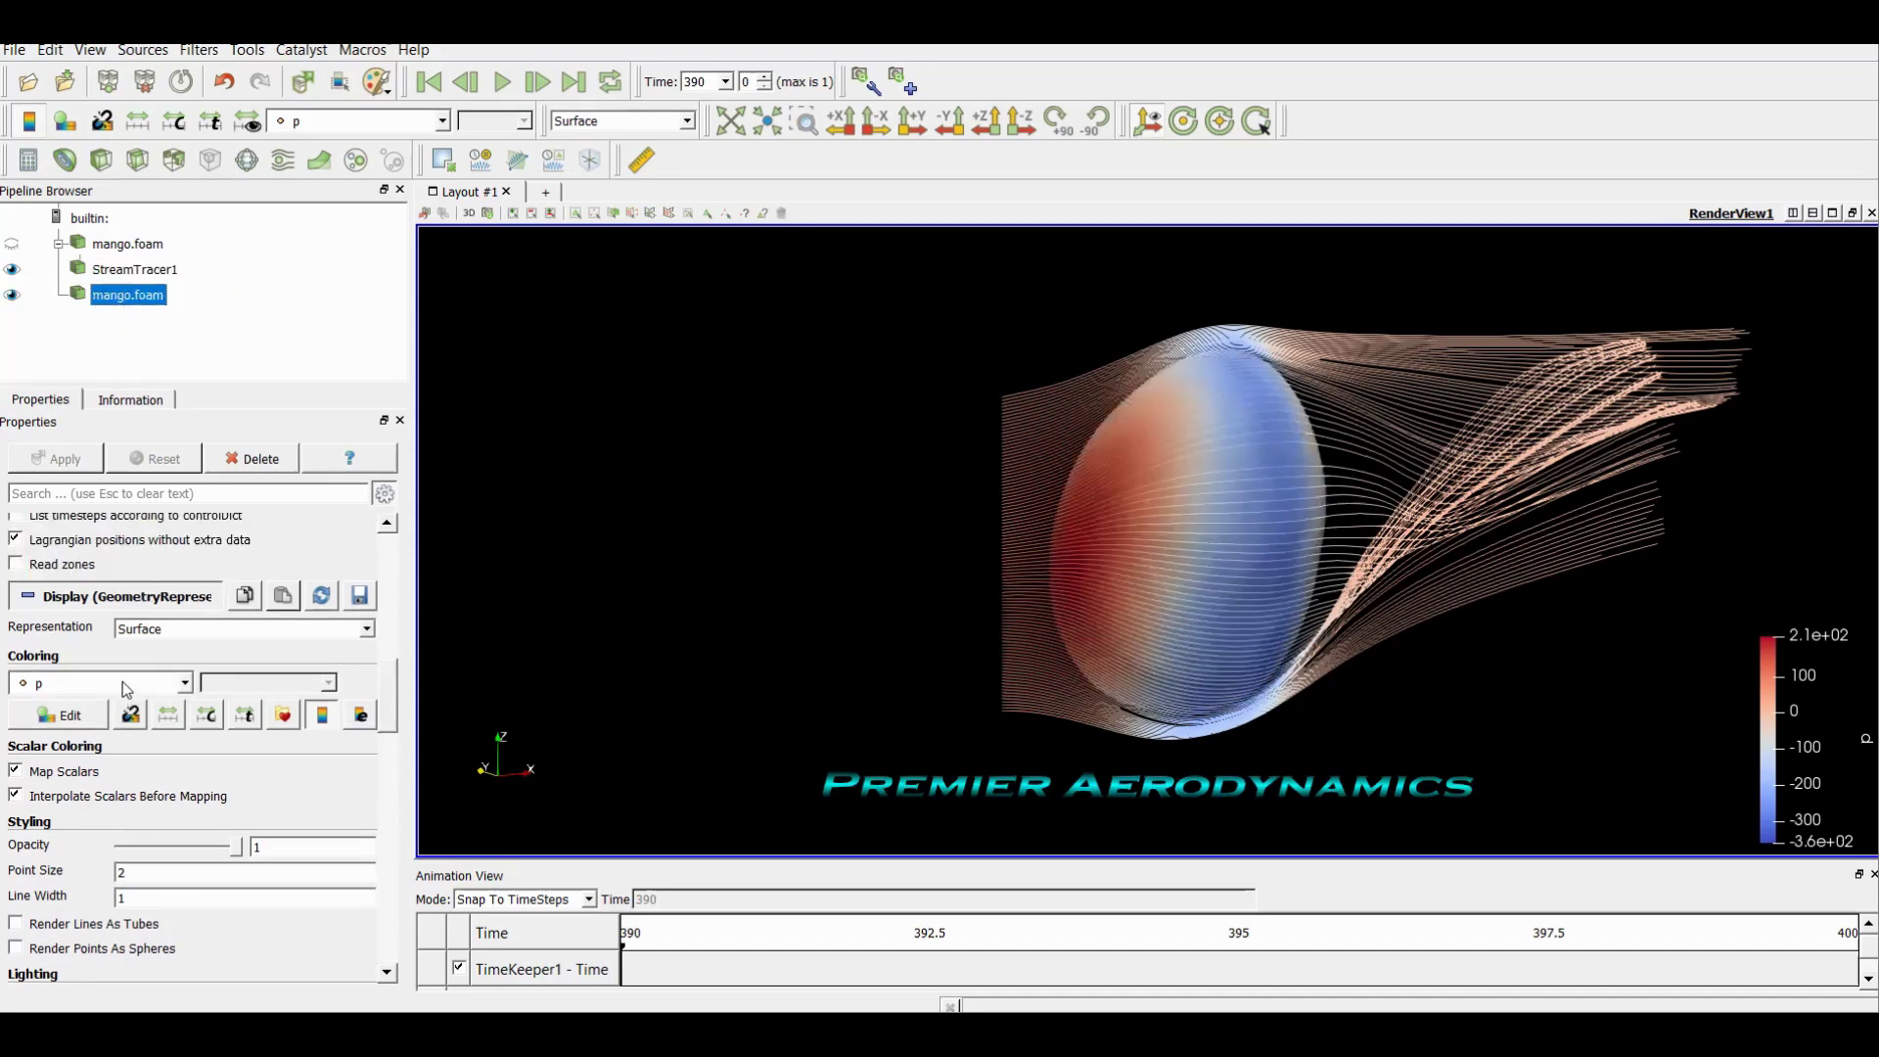
pyautogui.moveTo(1024, 591); pyautogui.dragTo(1113, 489)
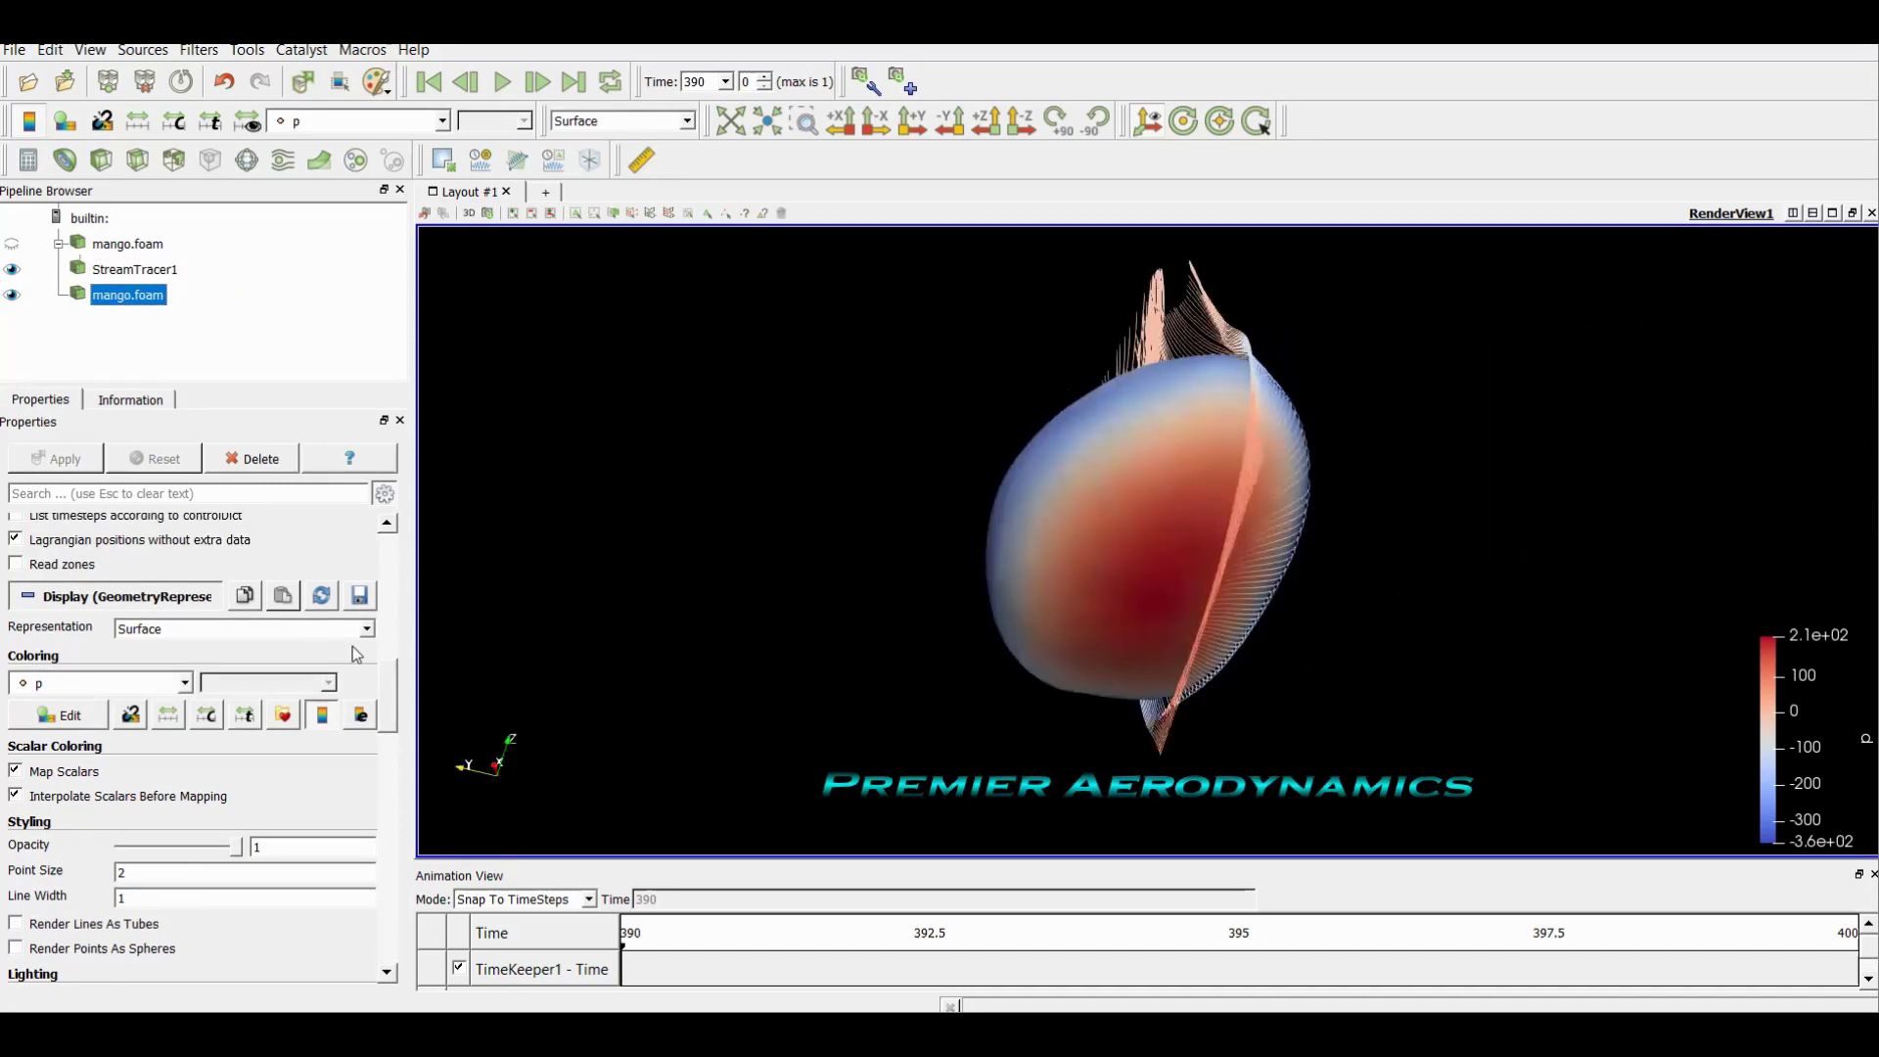
pyautogui.click(161, 278)
pyautogui.click(98, 657)
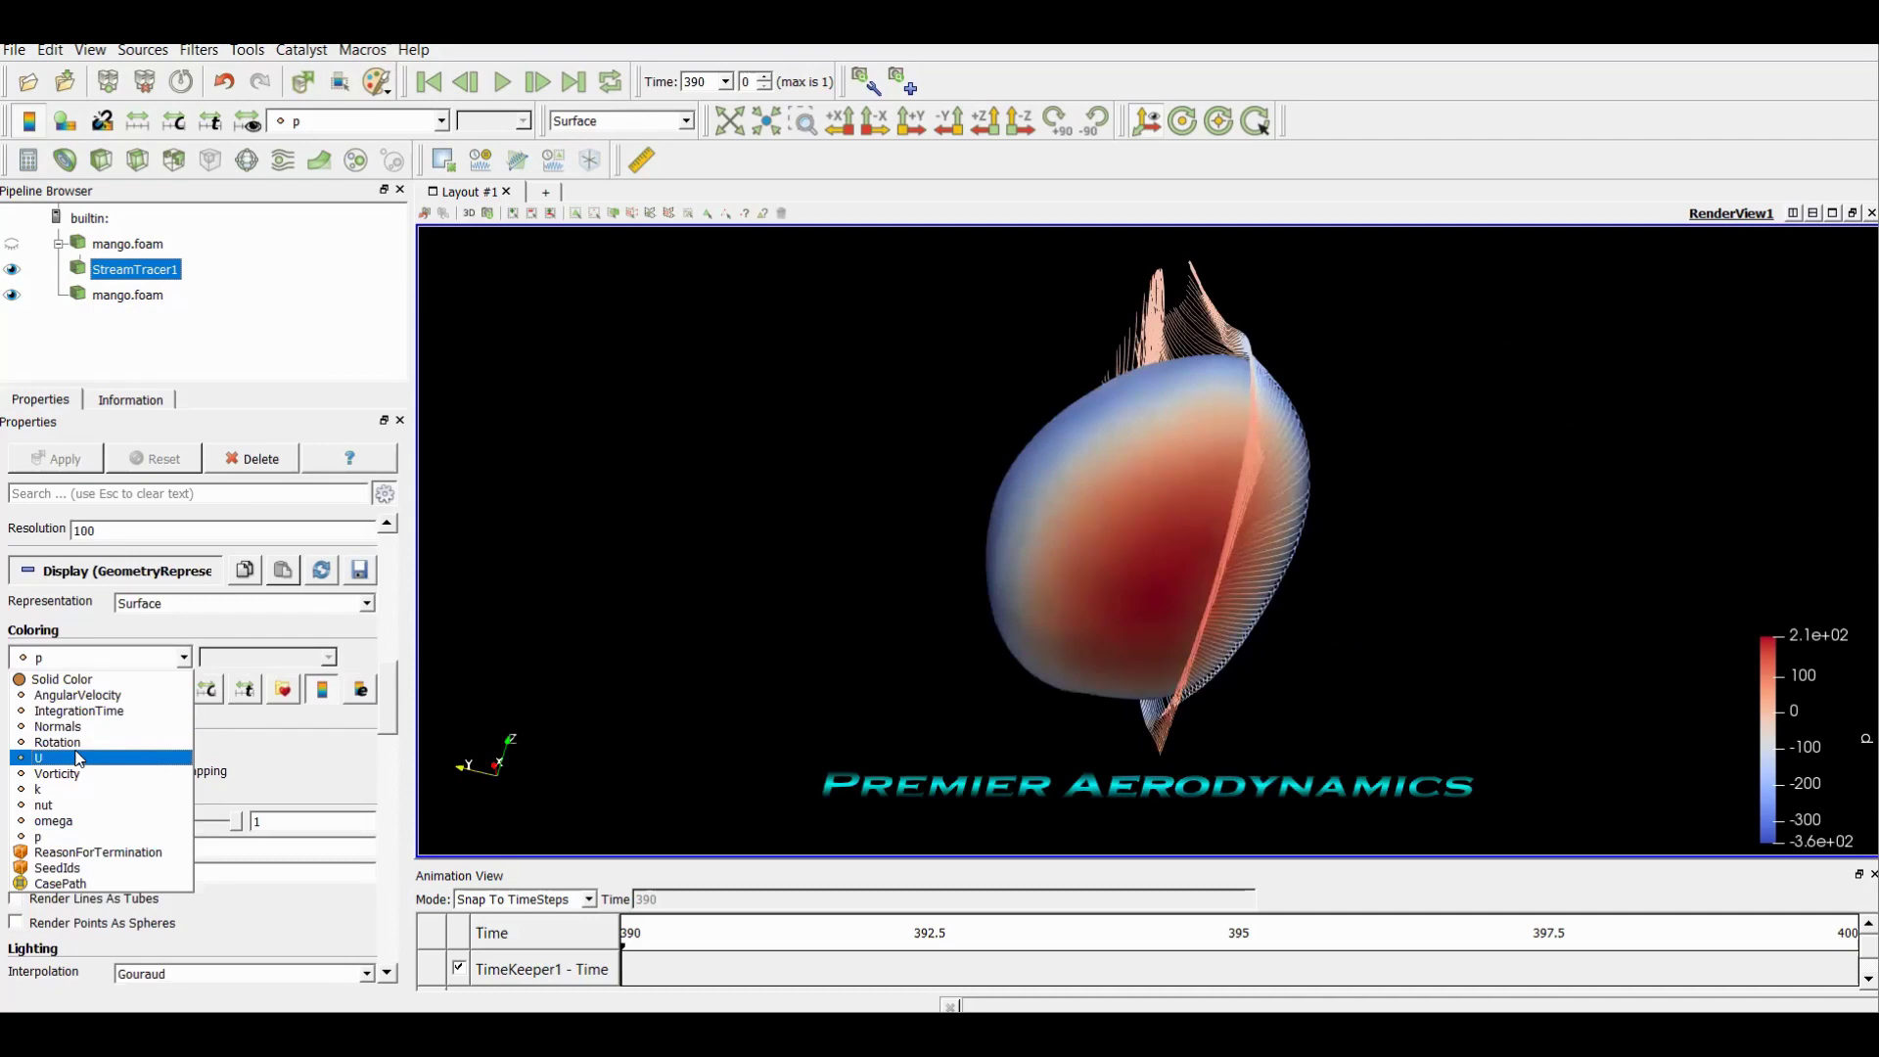
pyautogui.click(78, 758)
pyautogui.moveTo(998, 556); pyautogui.dragTo(587, 533)
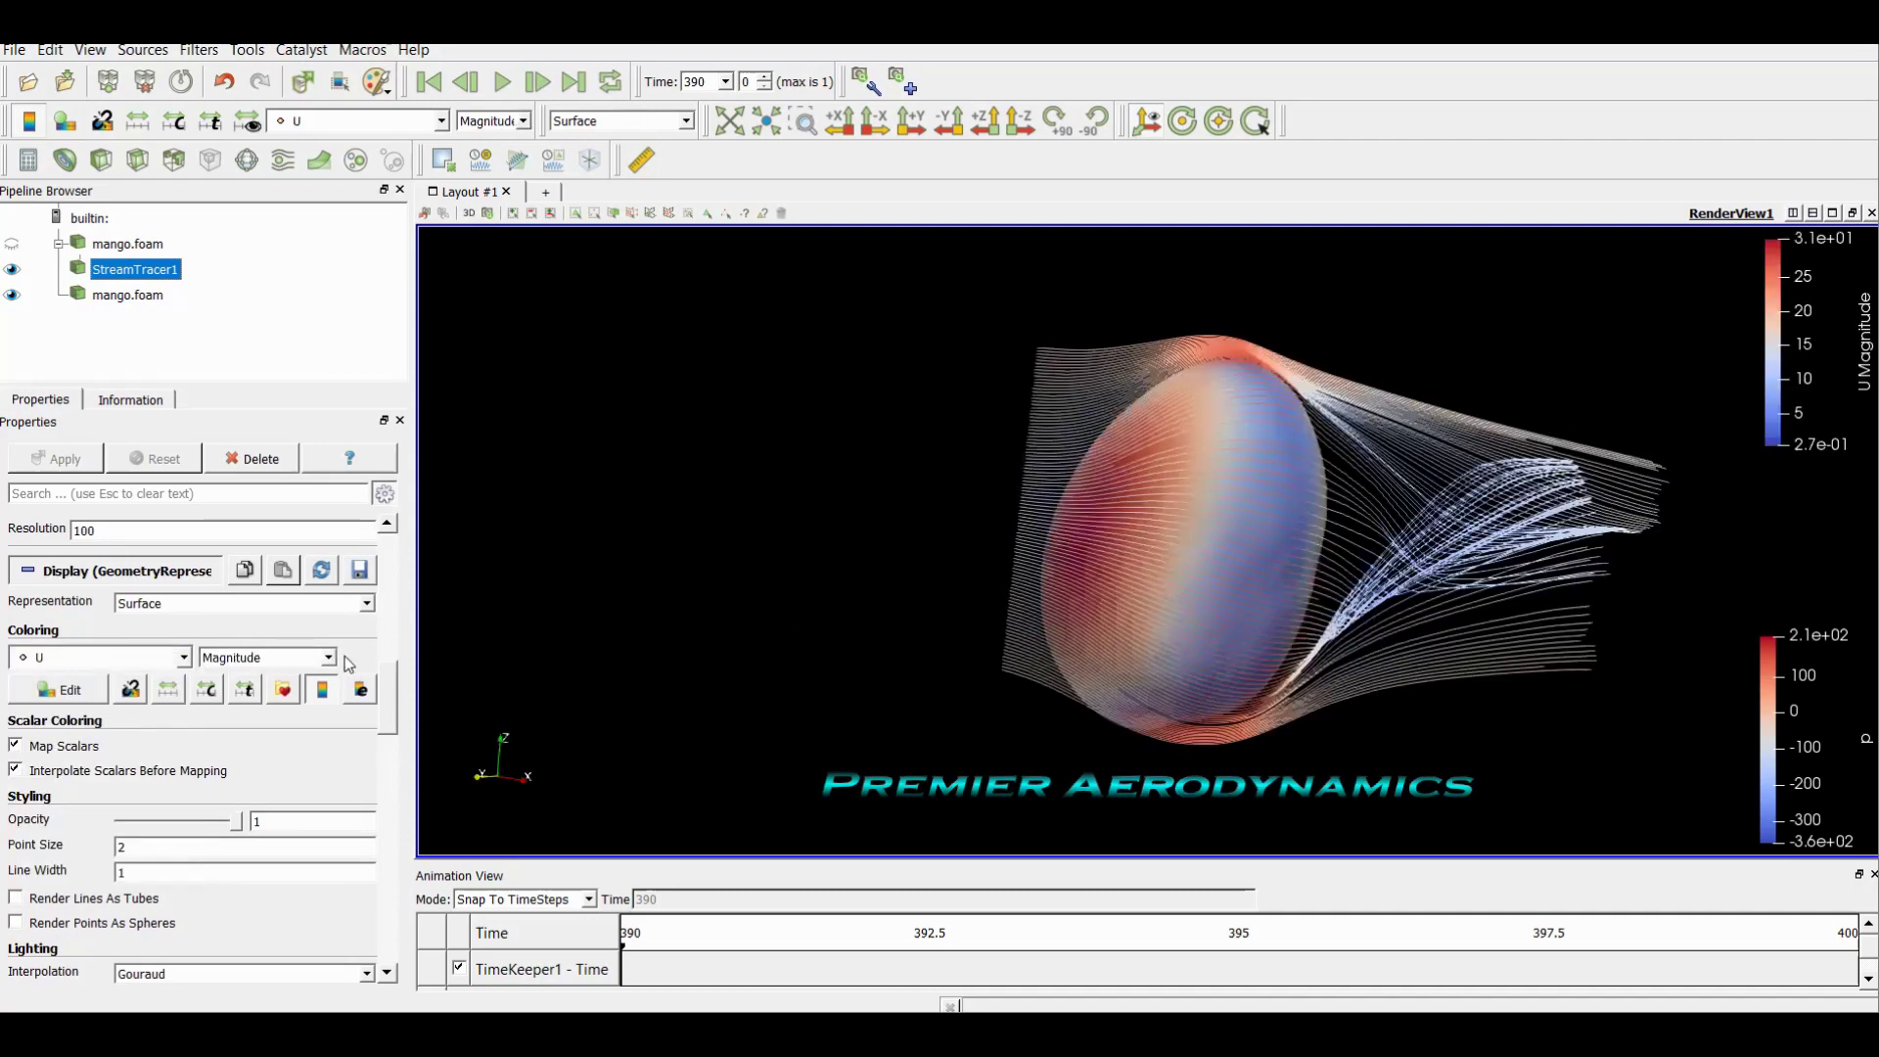
pyautogui.click(311, 660)
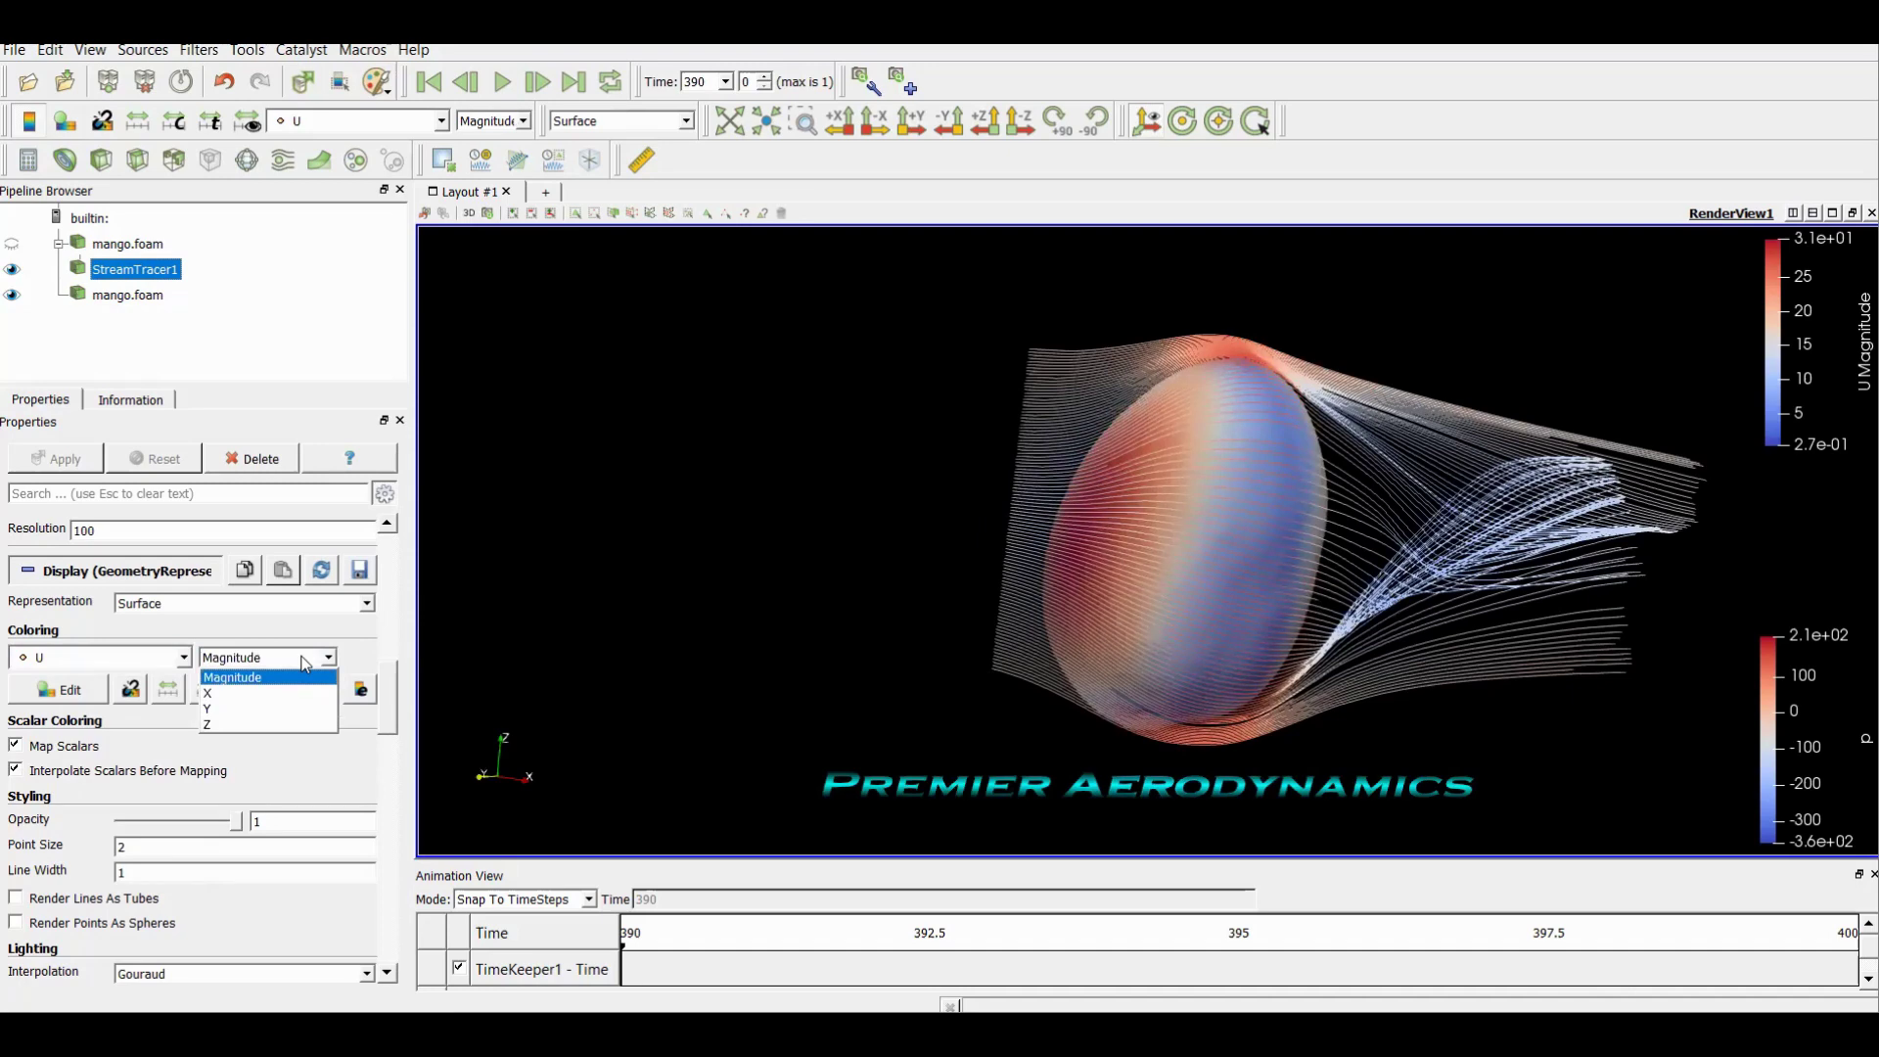
pyautogui.click(305, 663)
pyautogui.moveTo(811, 544); pyautogui.dragTo(750, 546)
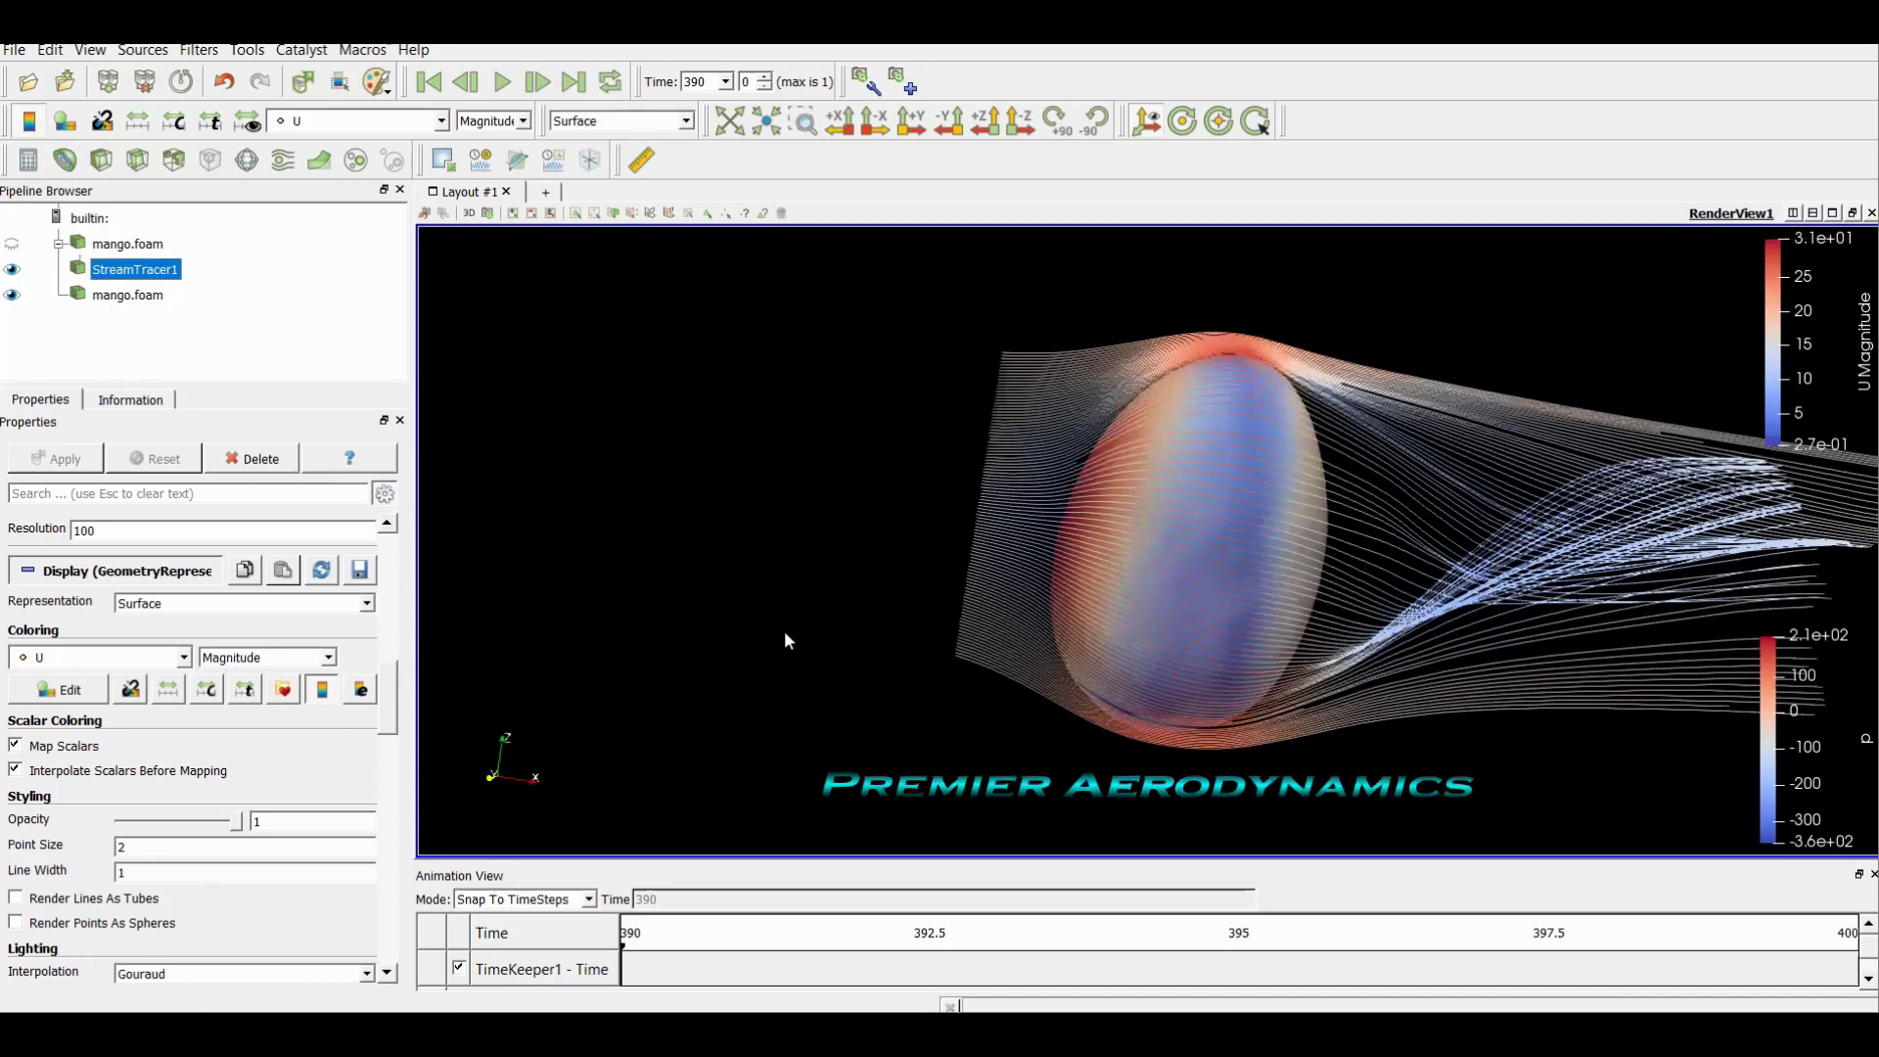
pyautogui.moveTo(784, 637); pyautogui.dragTo(1066, 532)
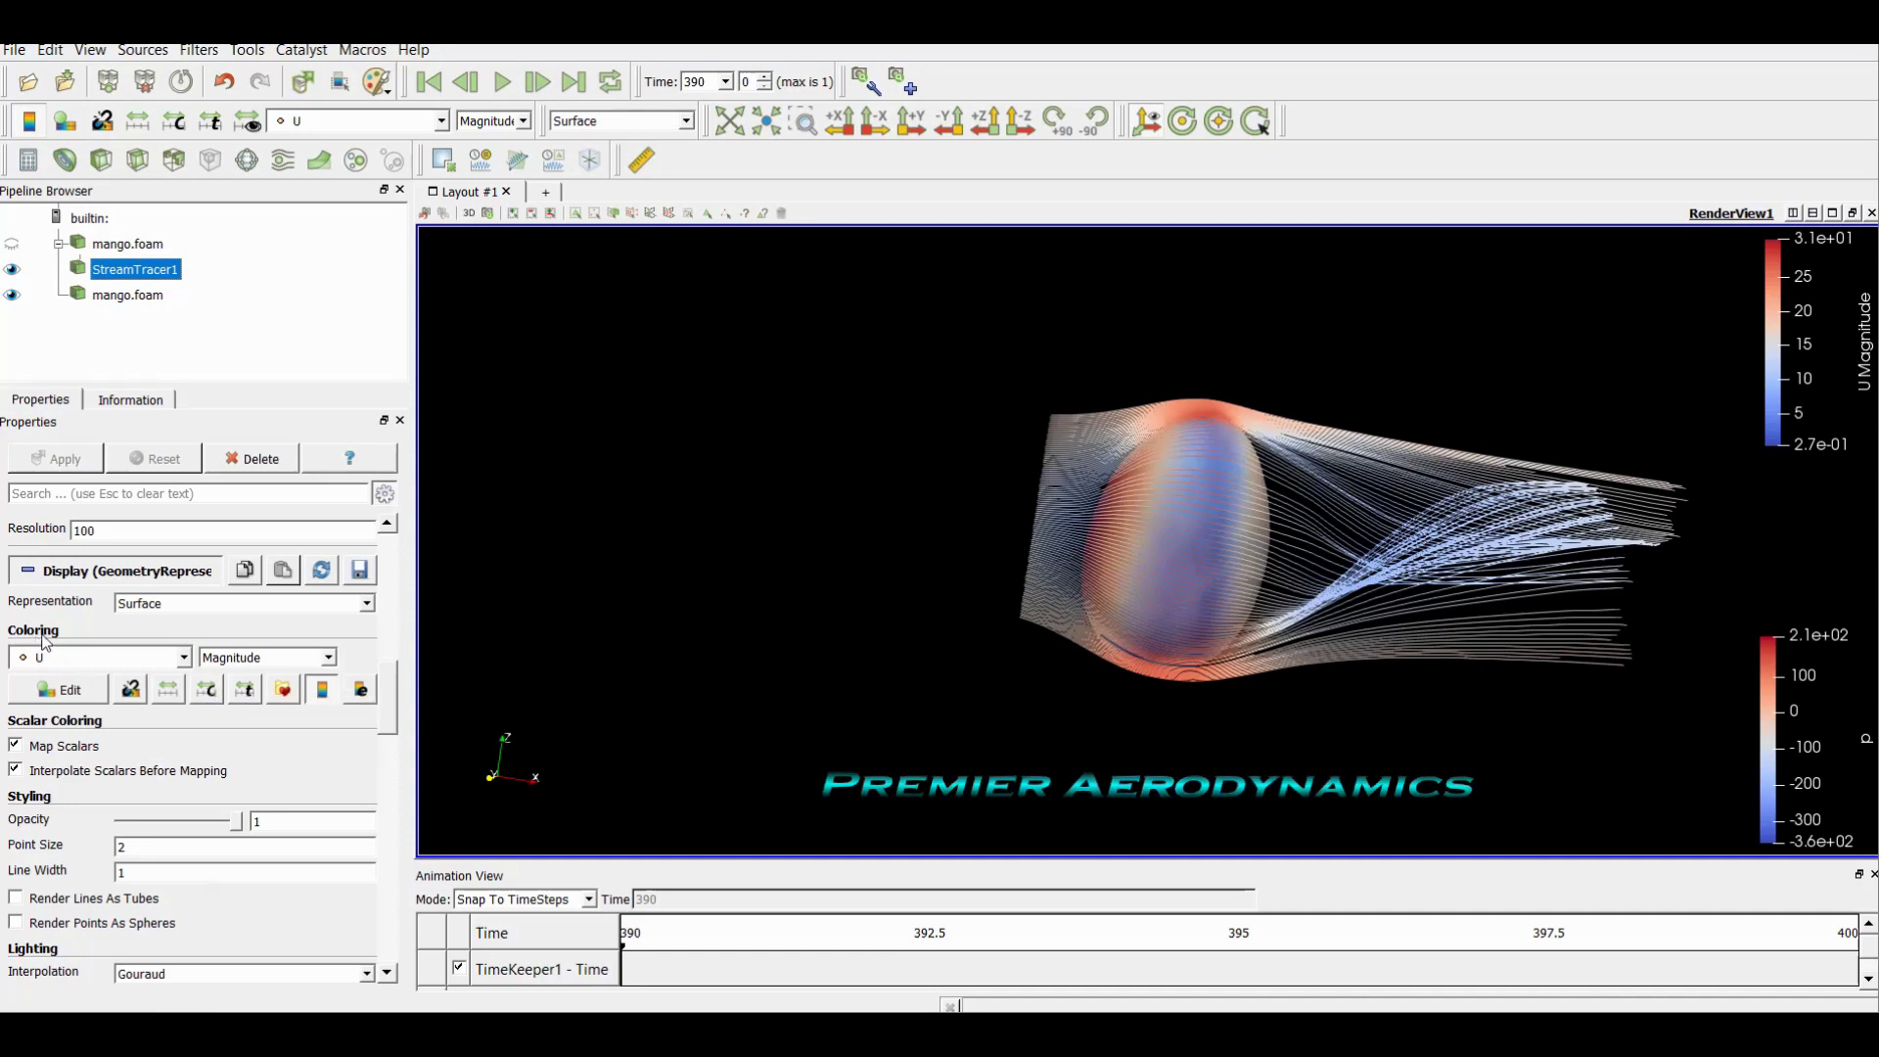
# Rescale the U Magnitude colour map to a custom range of 0 to 30
pyautogui.click(207, 691)
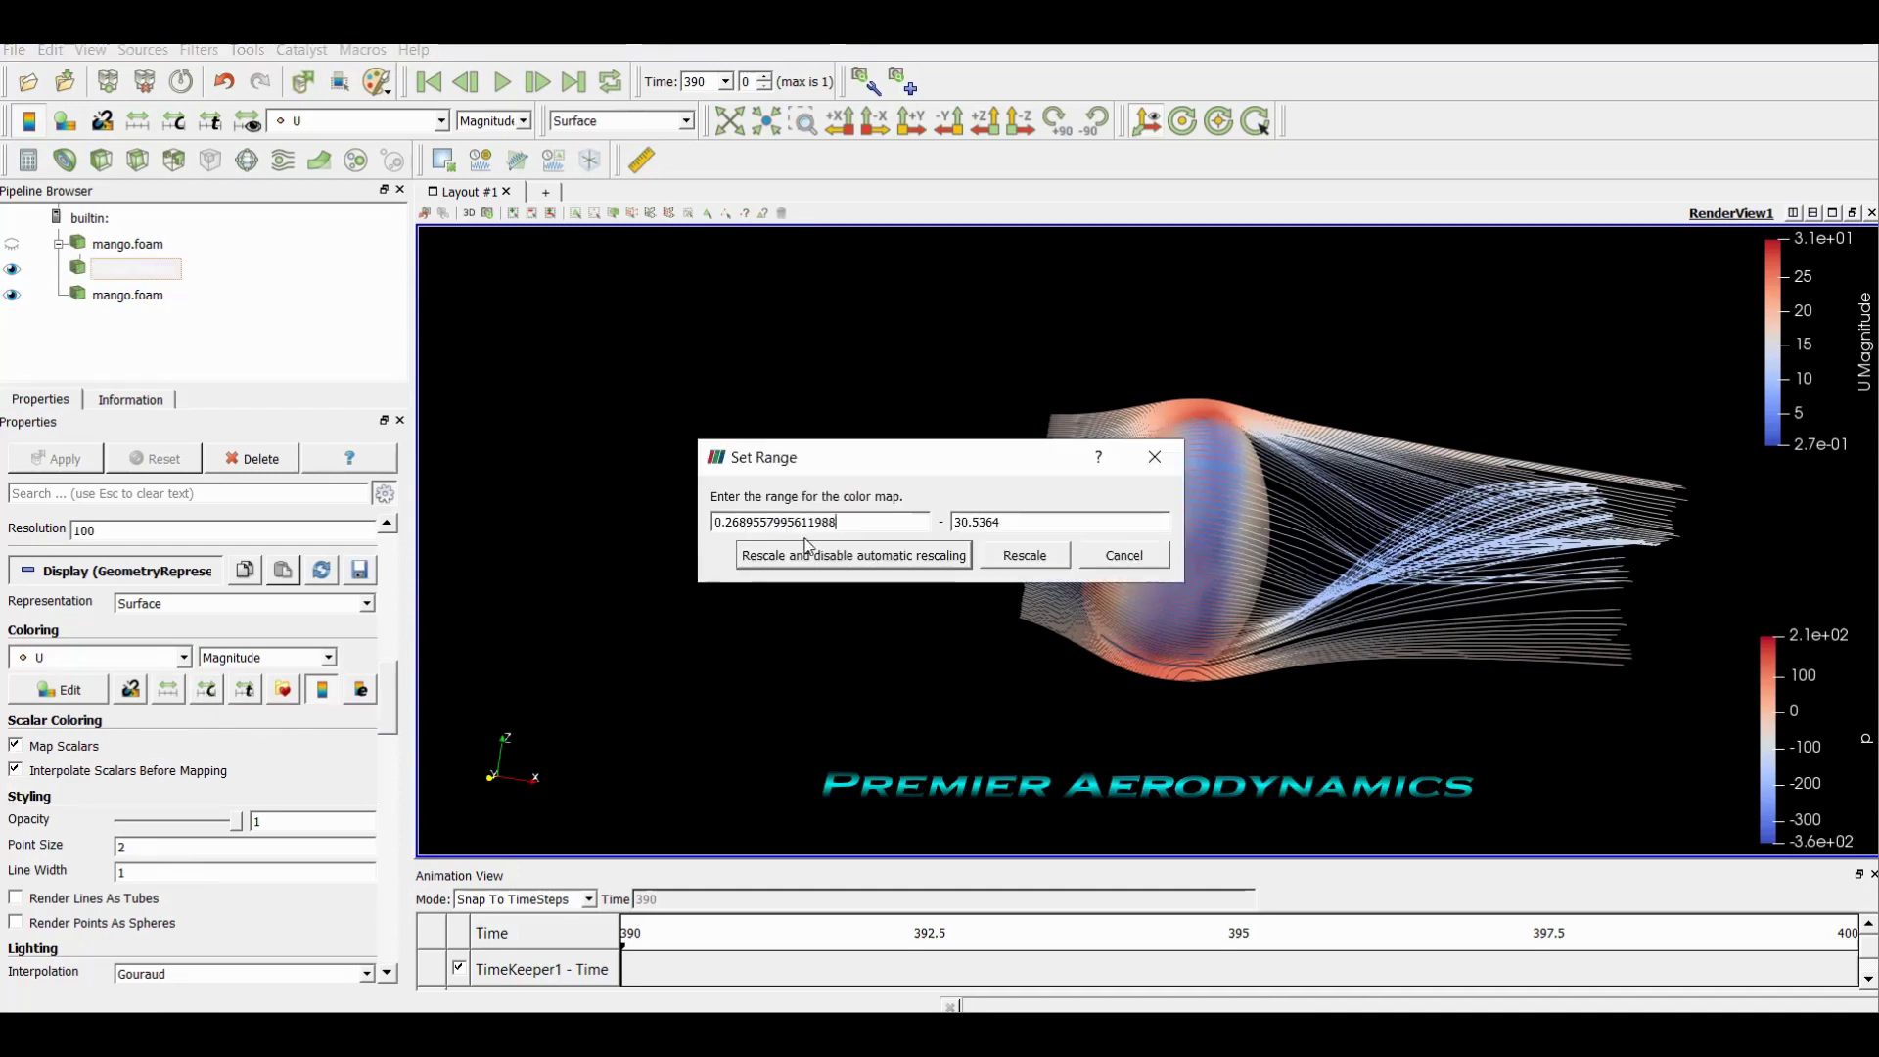
pyautogui.hotkey('ctrl', 'a')
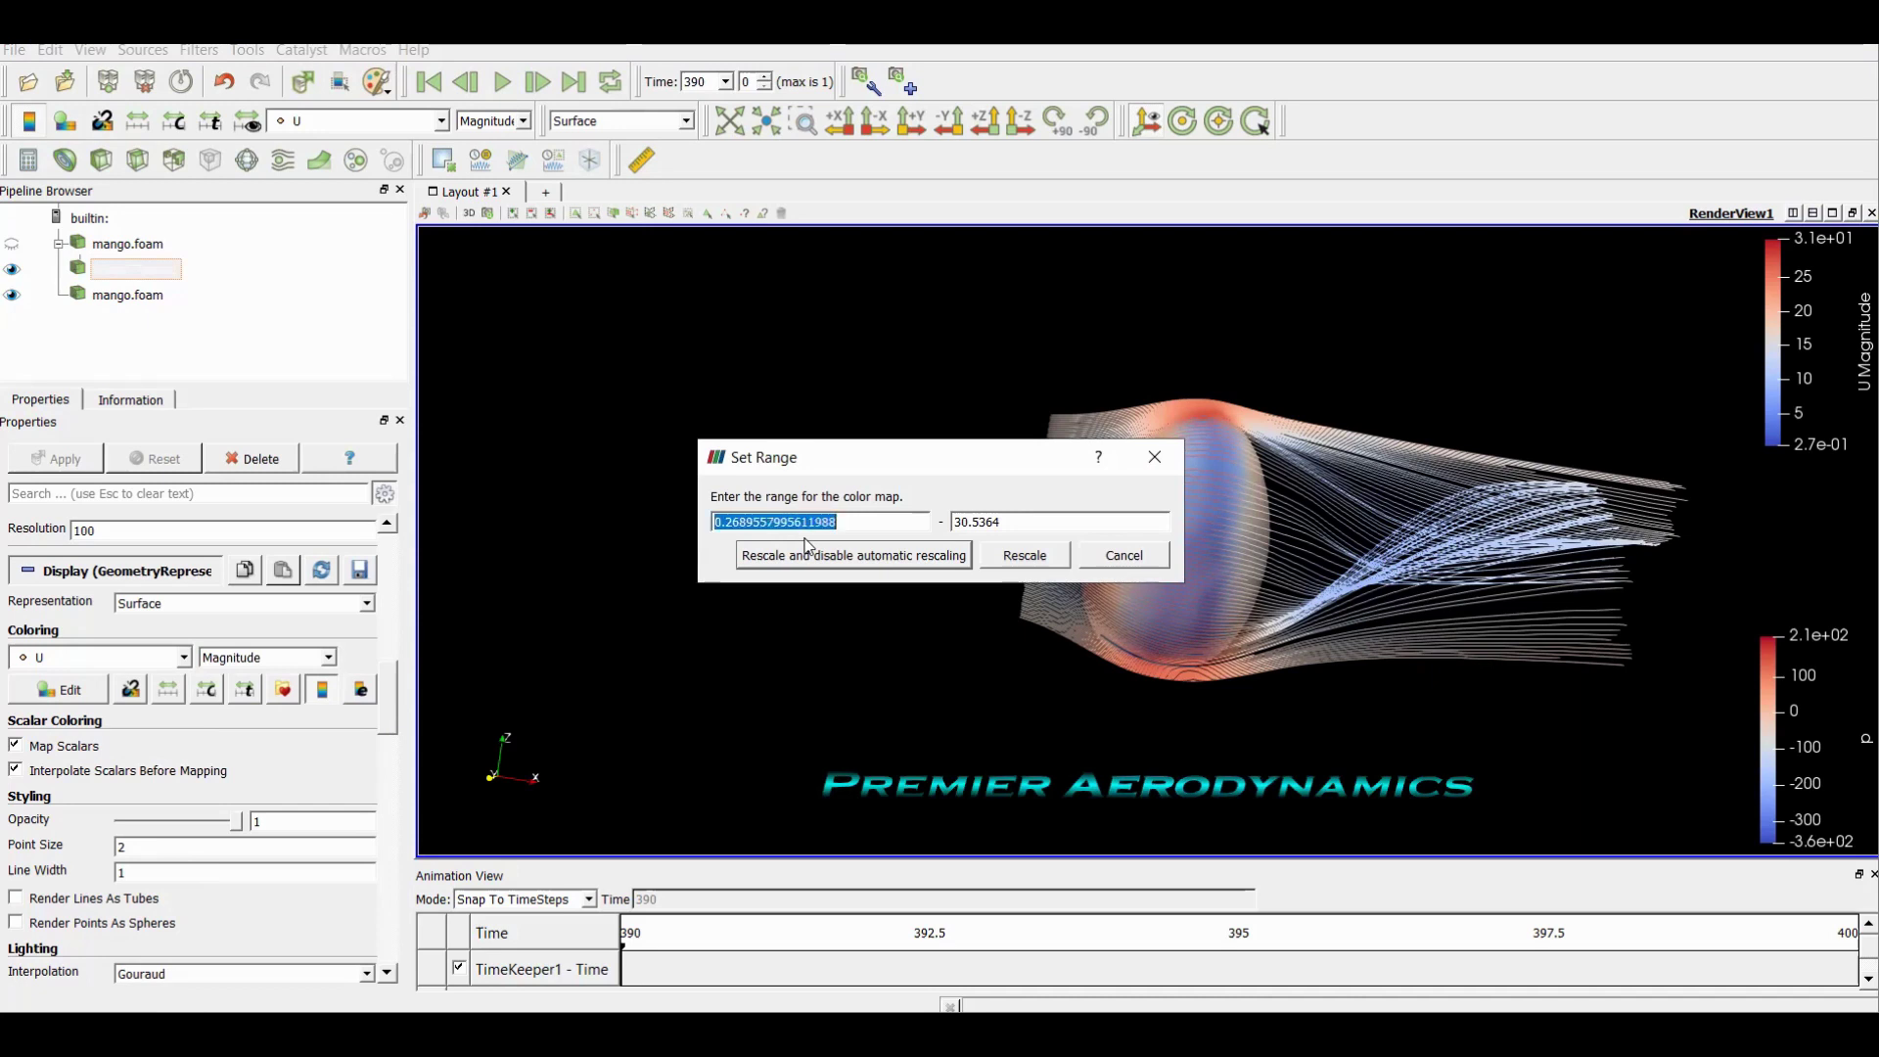
pyautogui.write('0')
pyautogui.press('Tab')
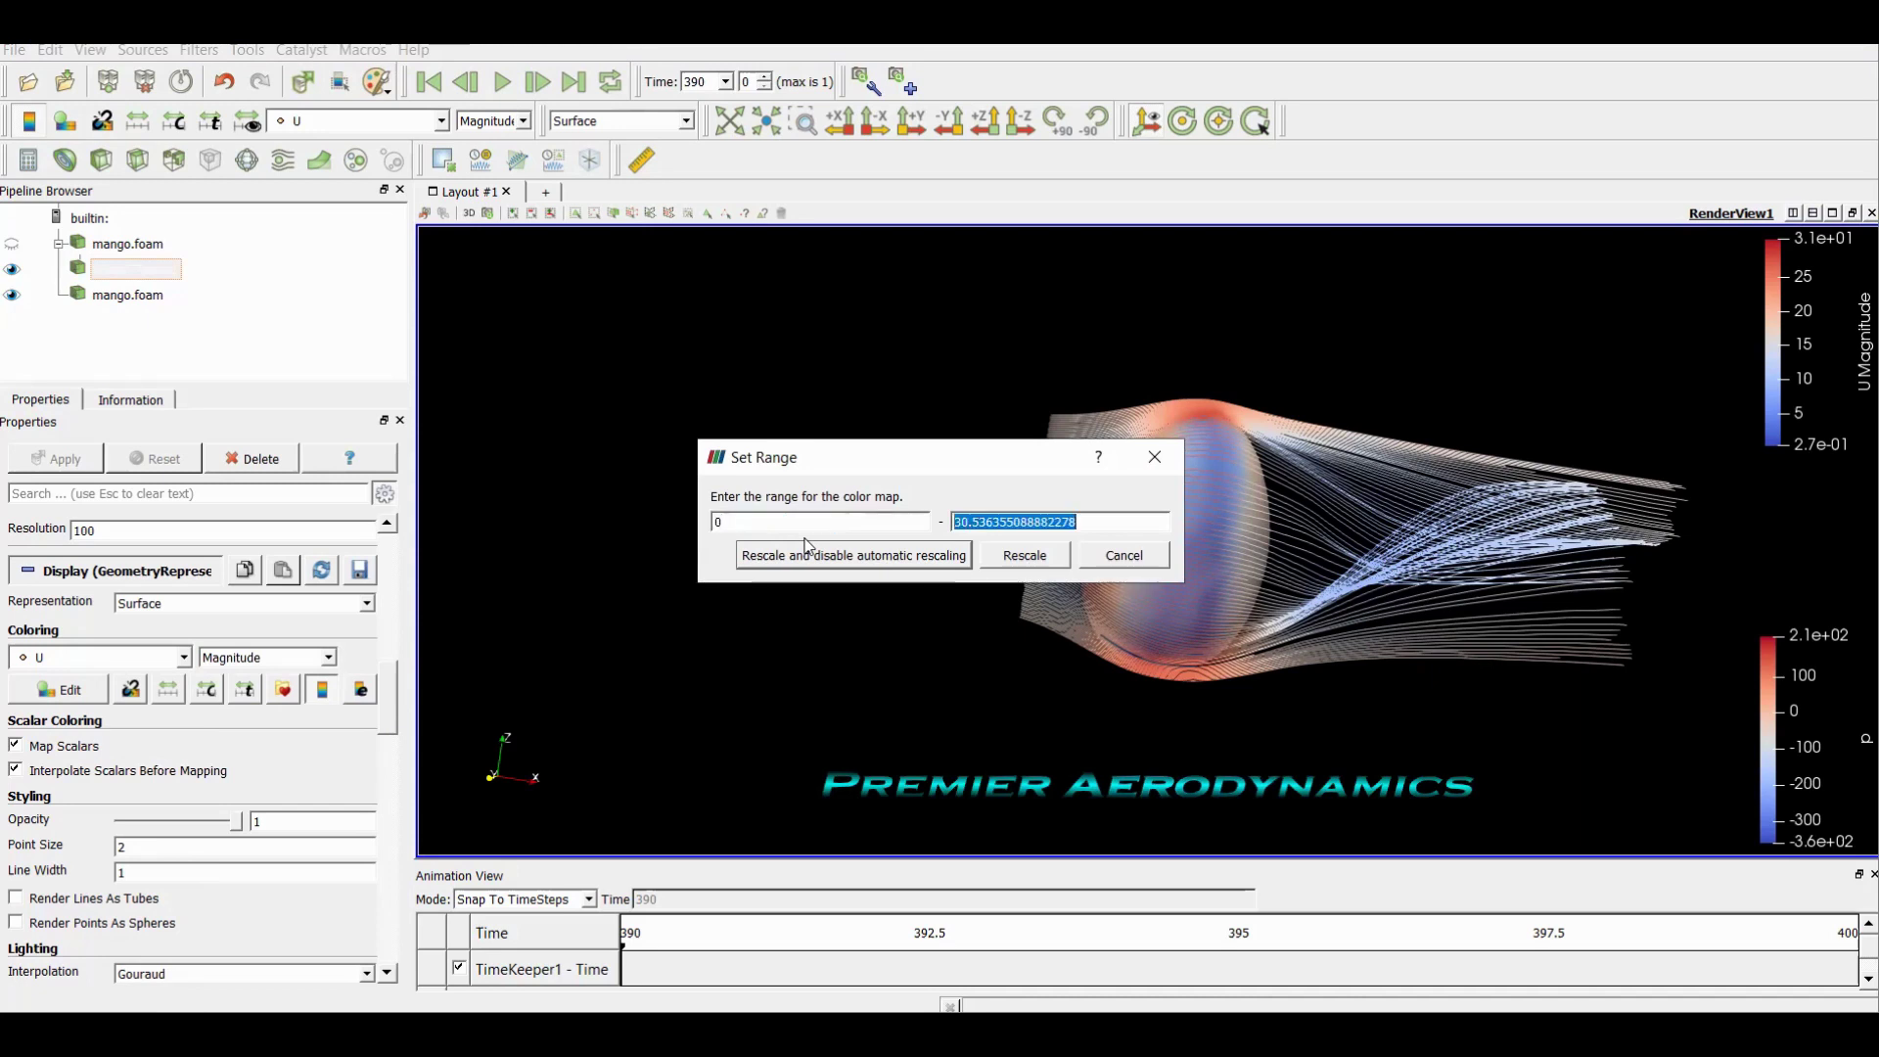
pyautogui.write('3')
pyautogui.write('0')
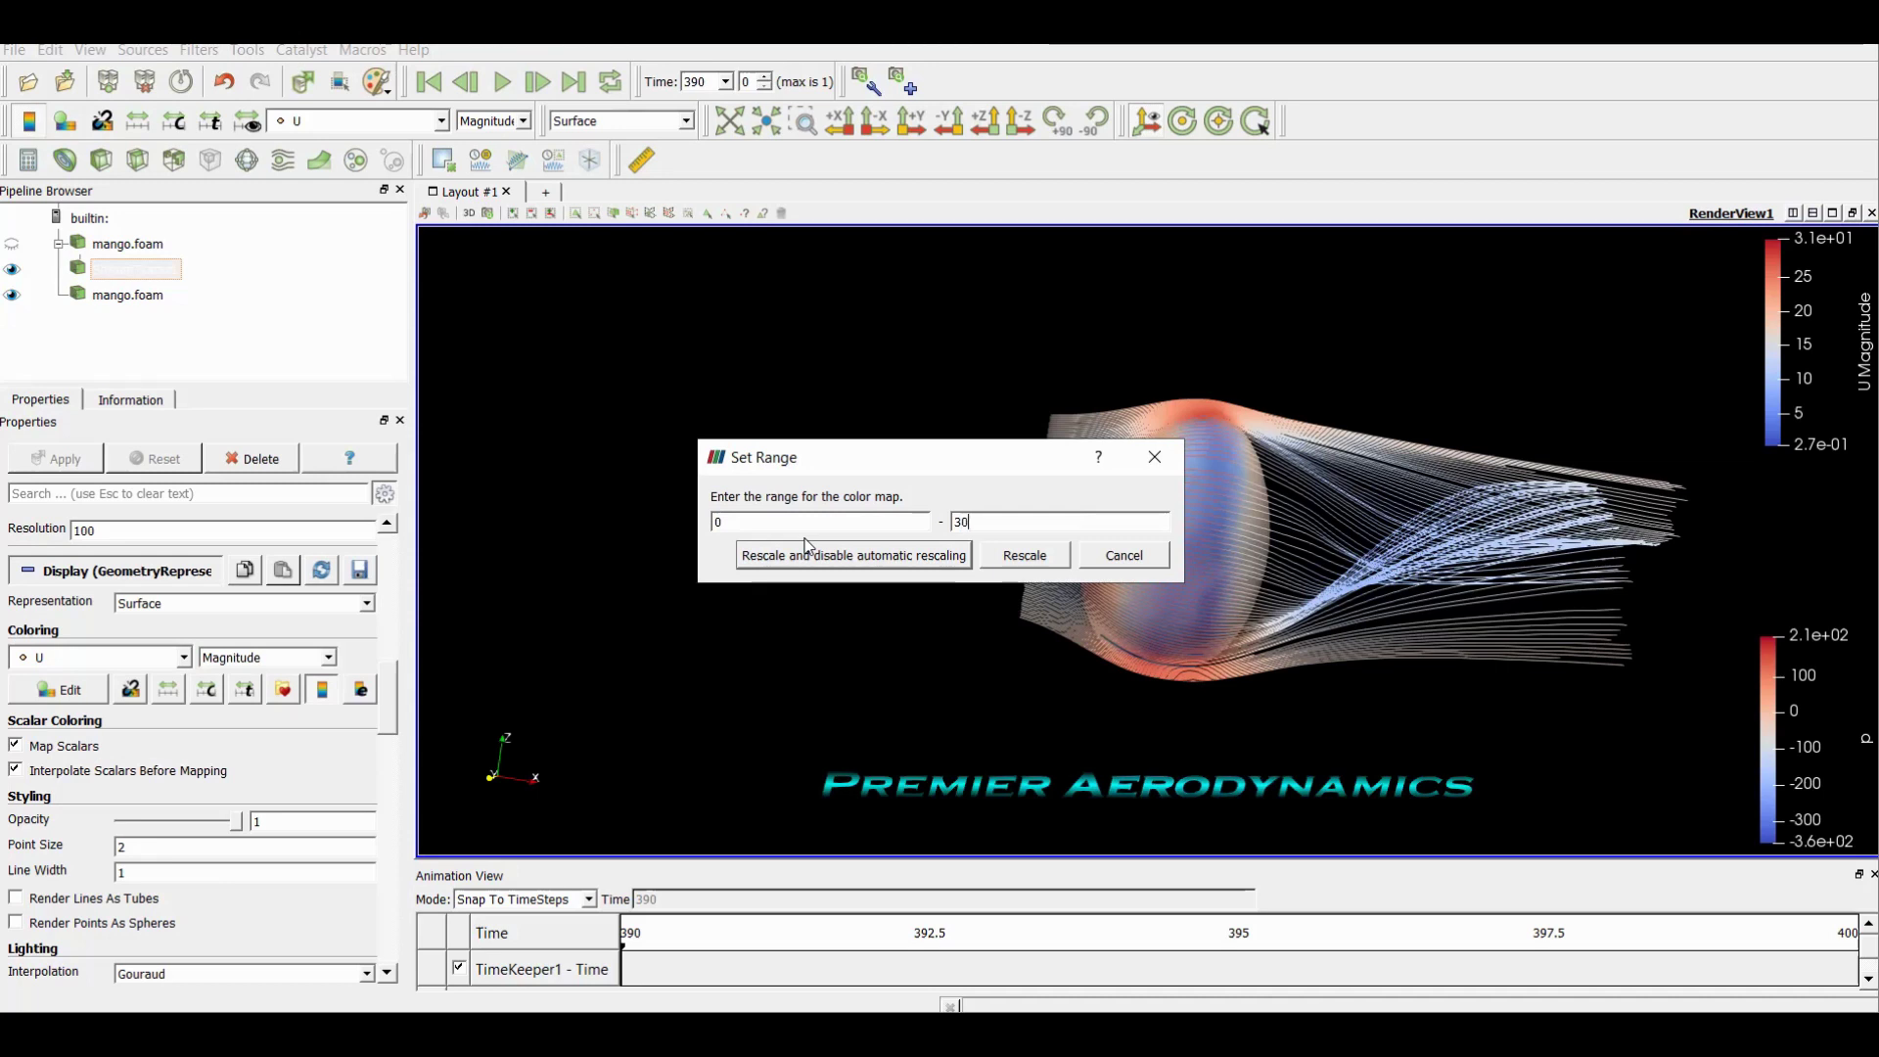
pyautogui.press('Return')
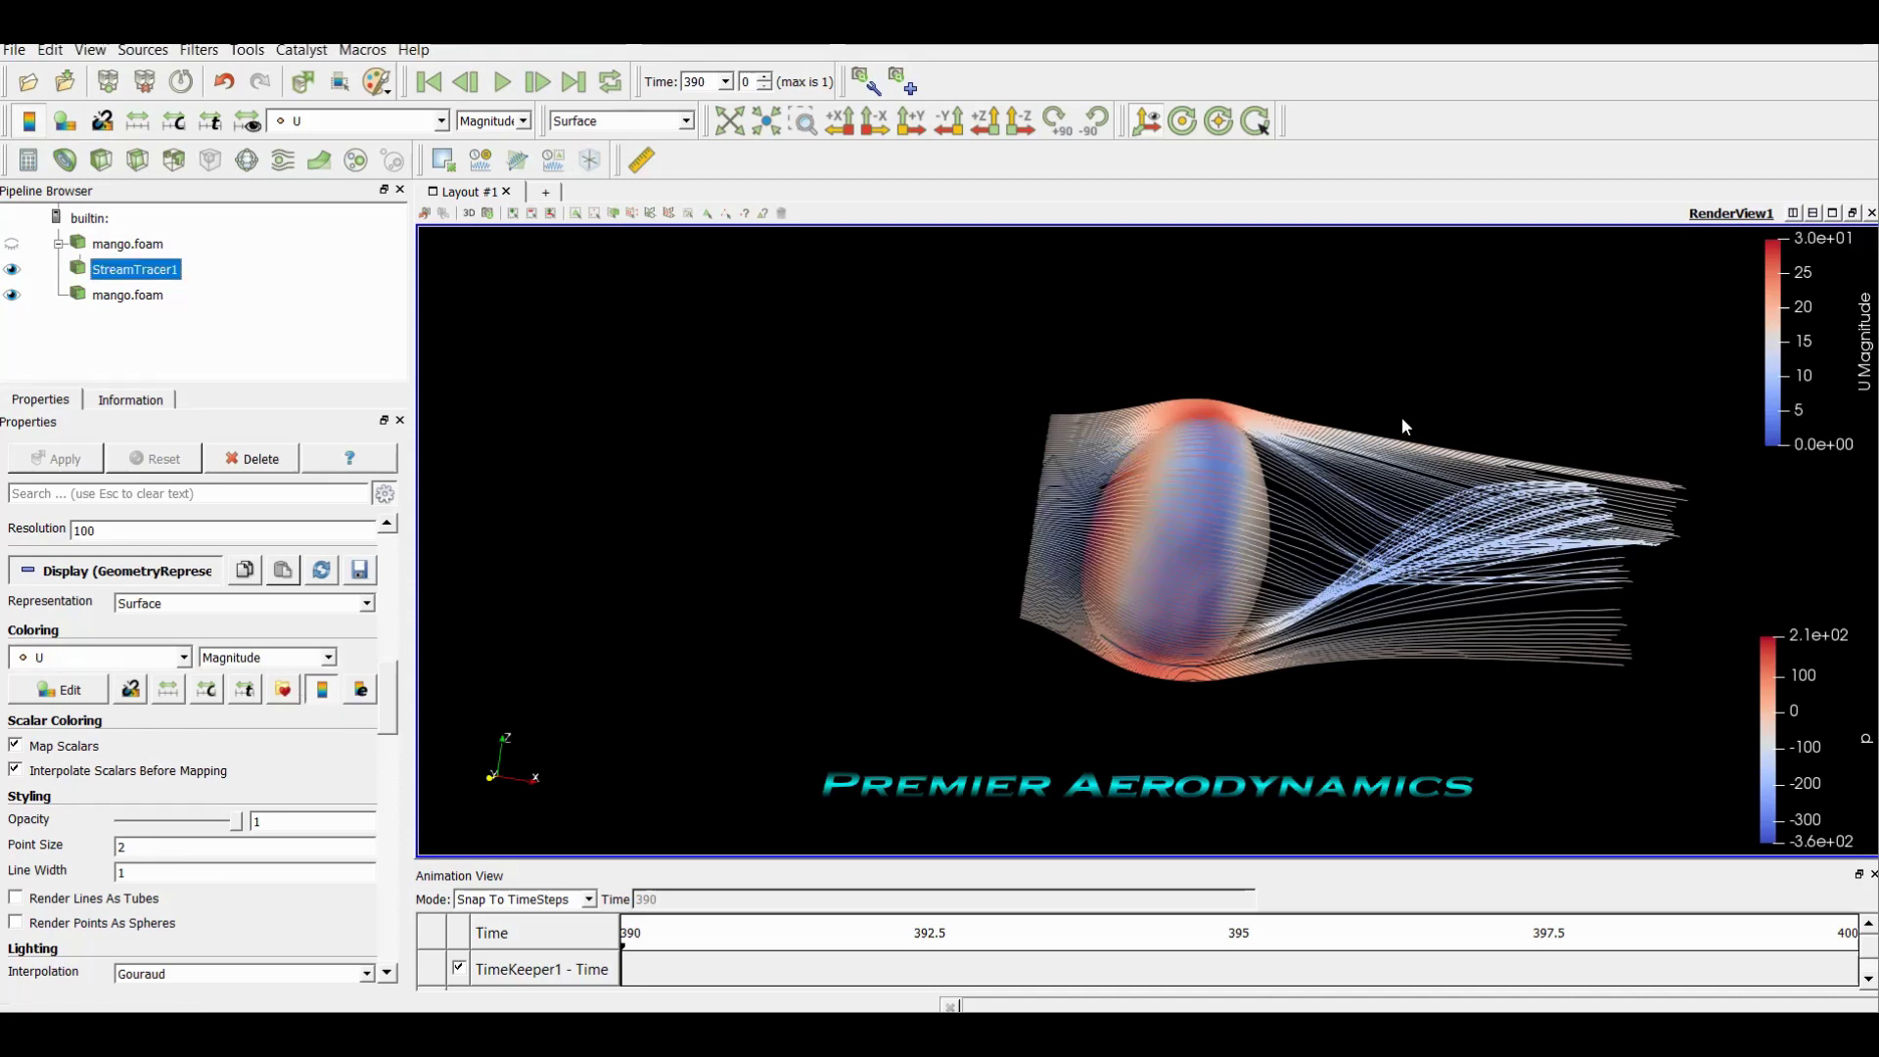
pyautogui.moveTo(1573, 436); pyautogui.dragTo(1679, 477)
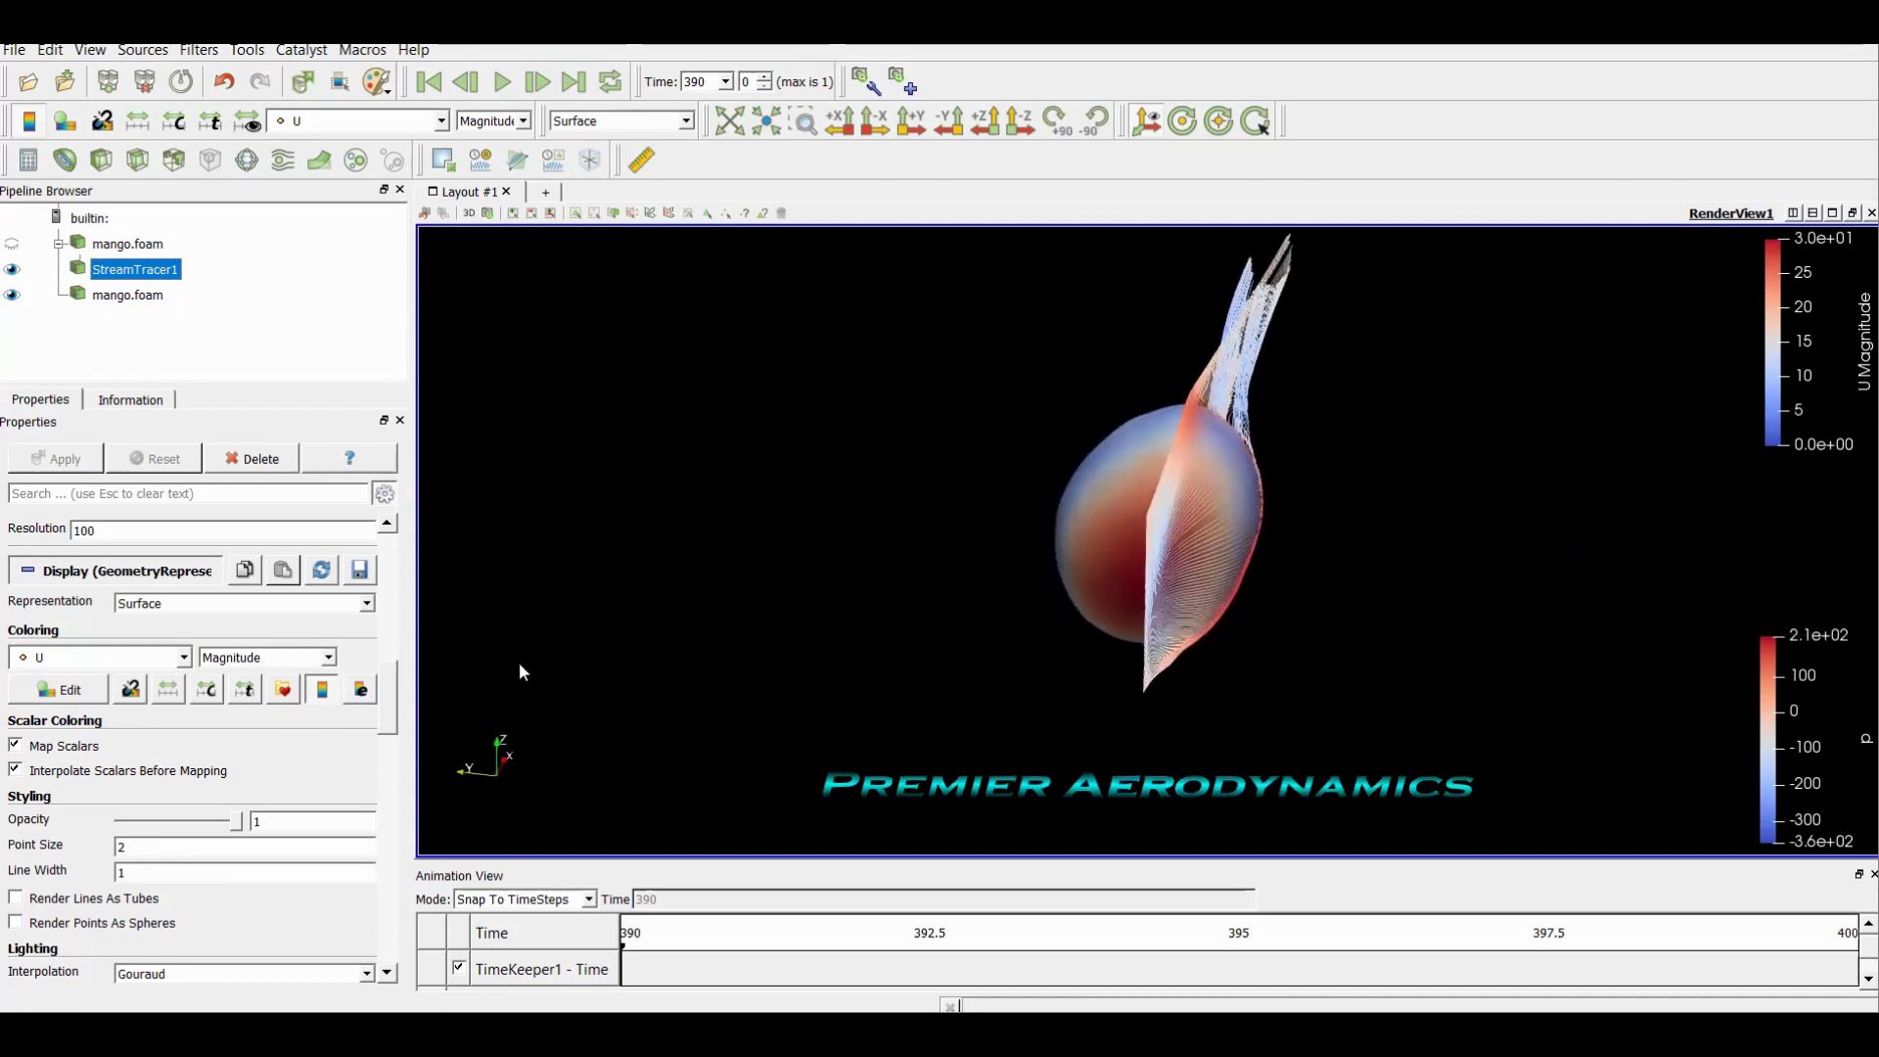
# Apply the jet colour preset to the U Magnitude colour map
pyautogui.click(284, 692)
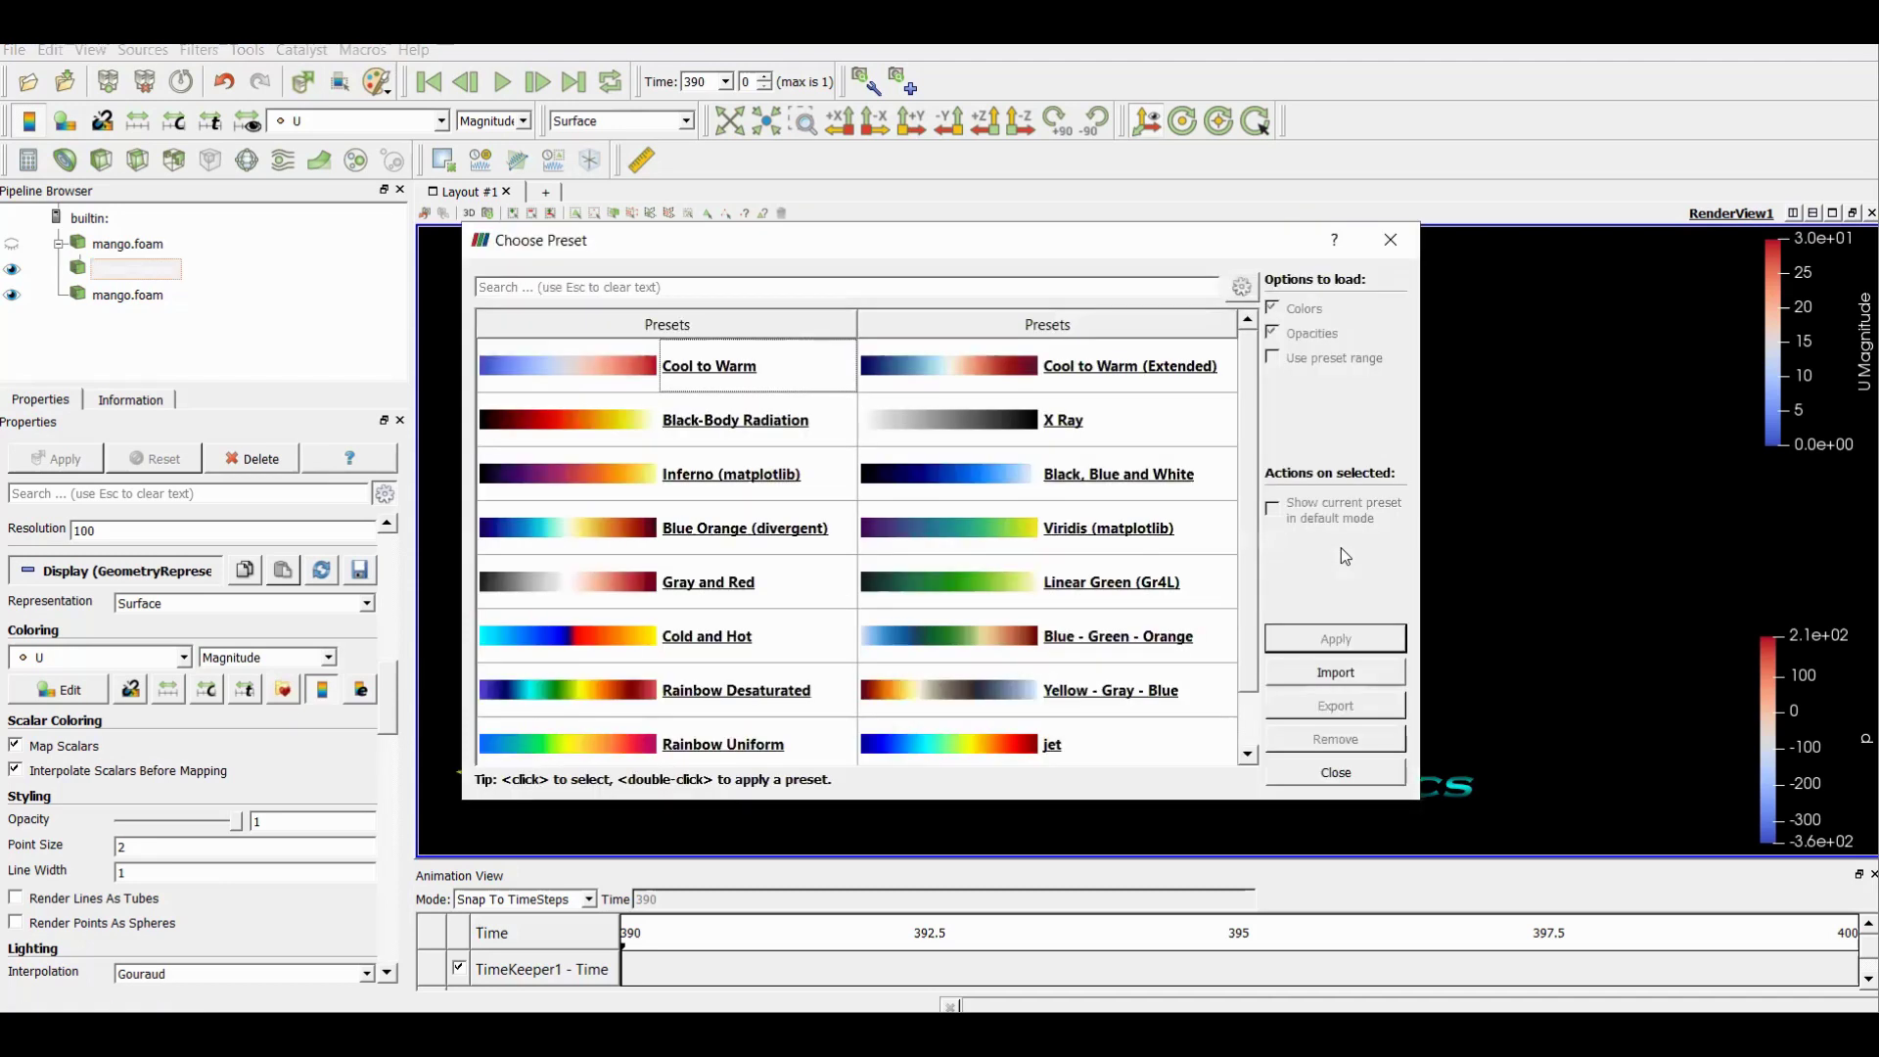
pyautogui.scroll(-1, 1164, 475)
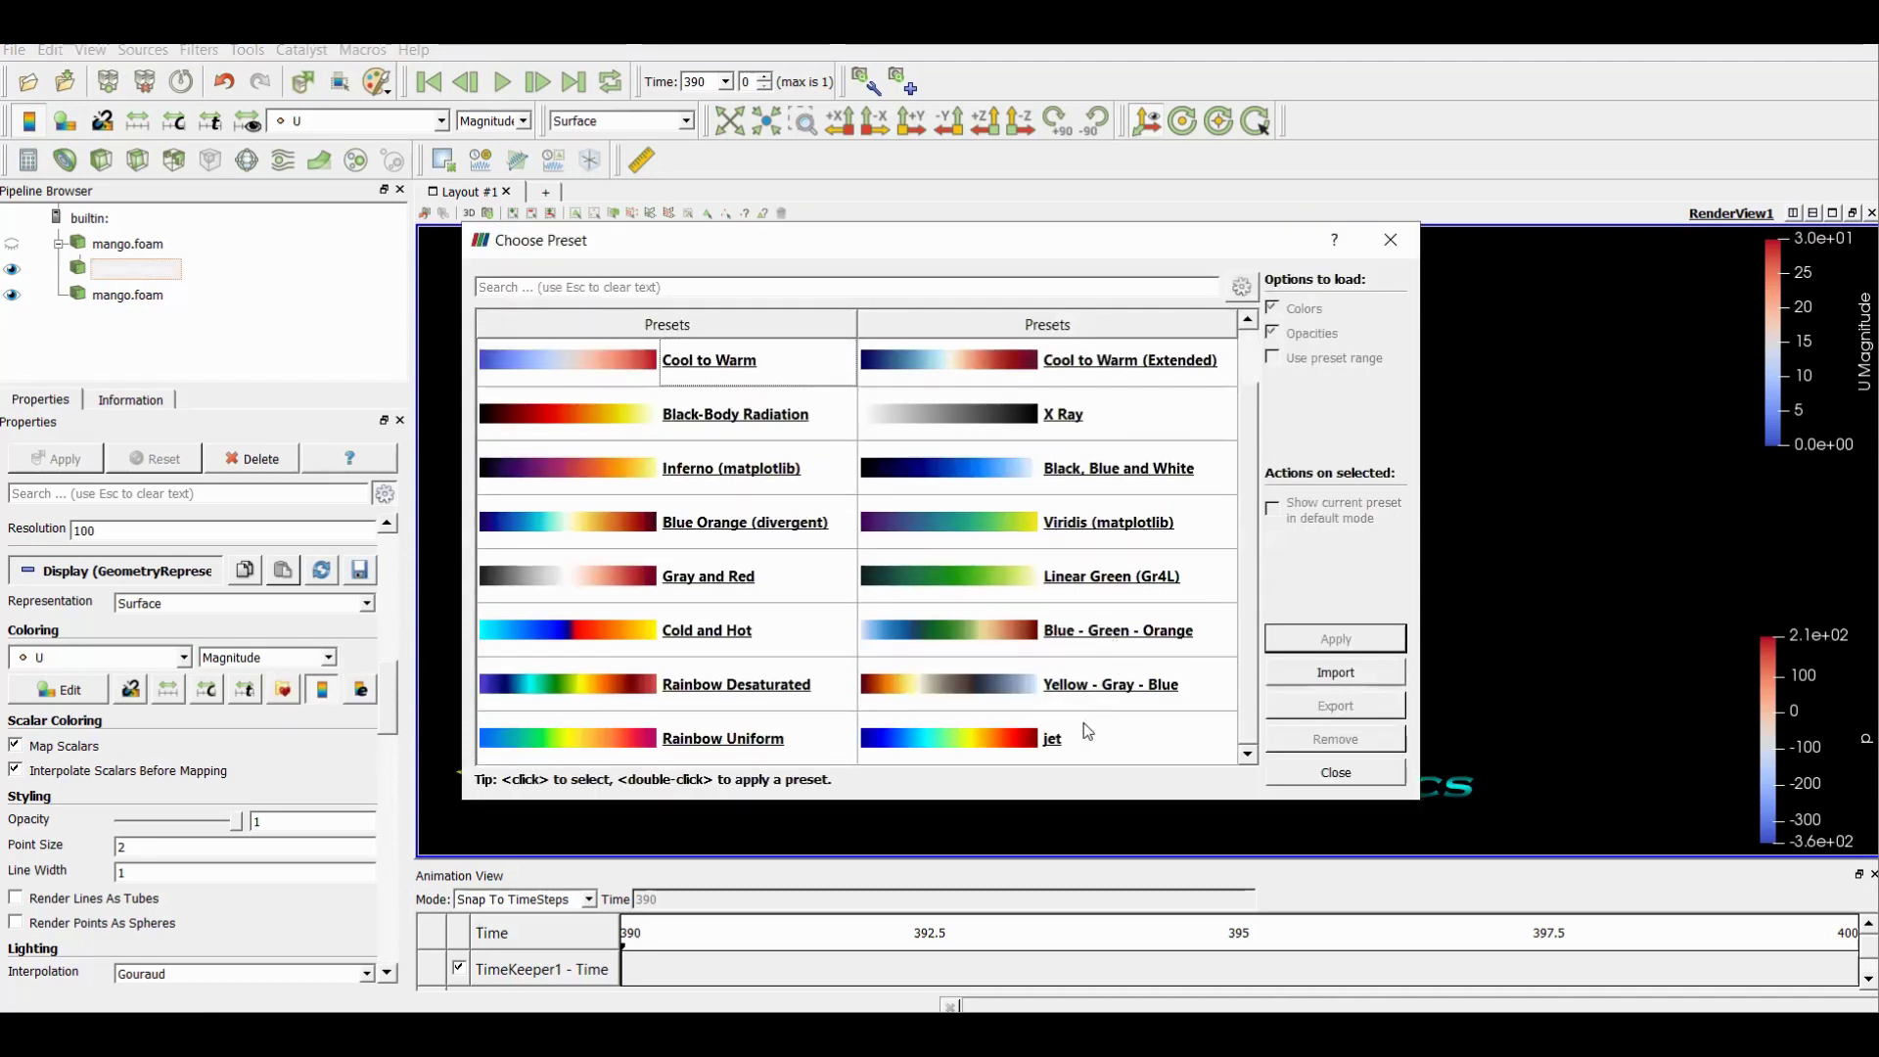
pyautogui.scroll(1, 1083, 722)
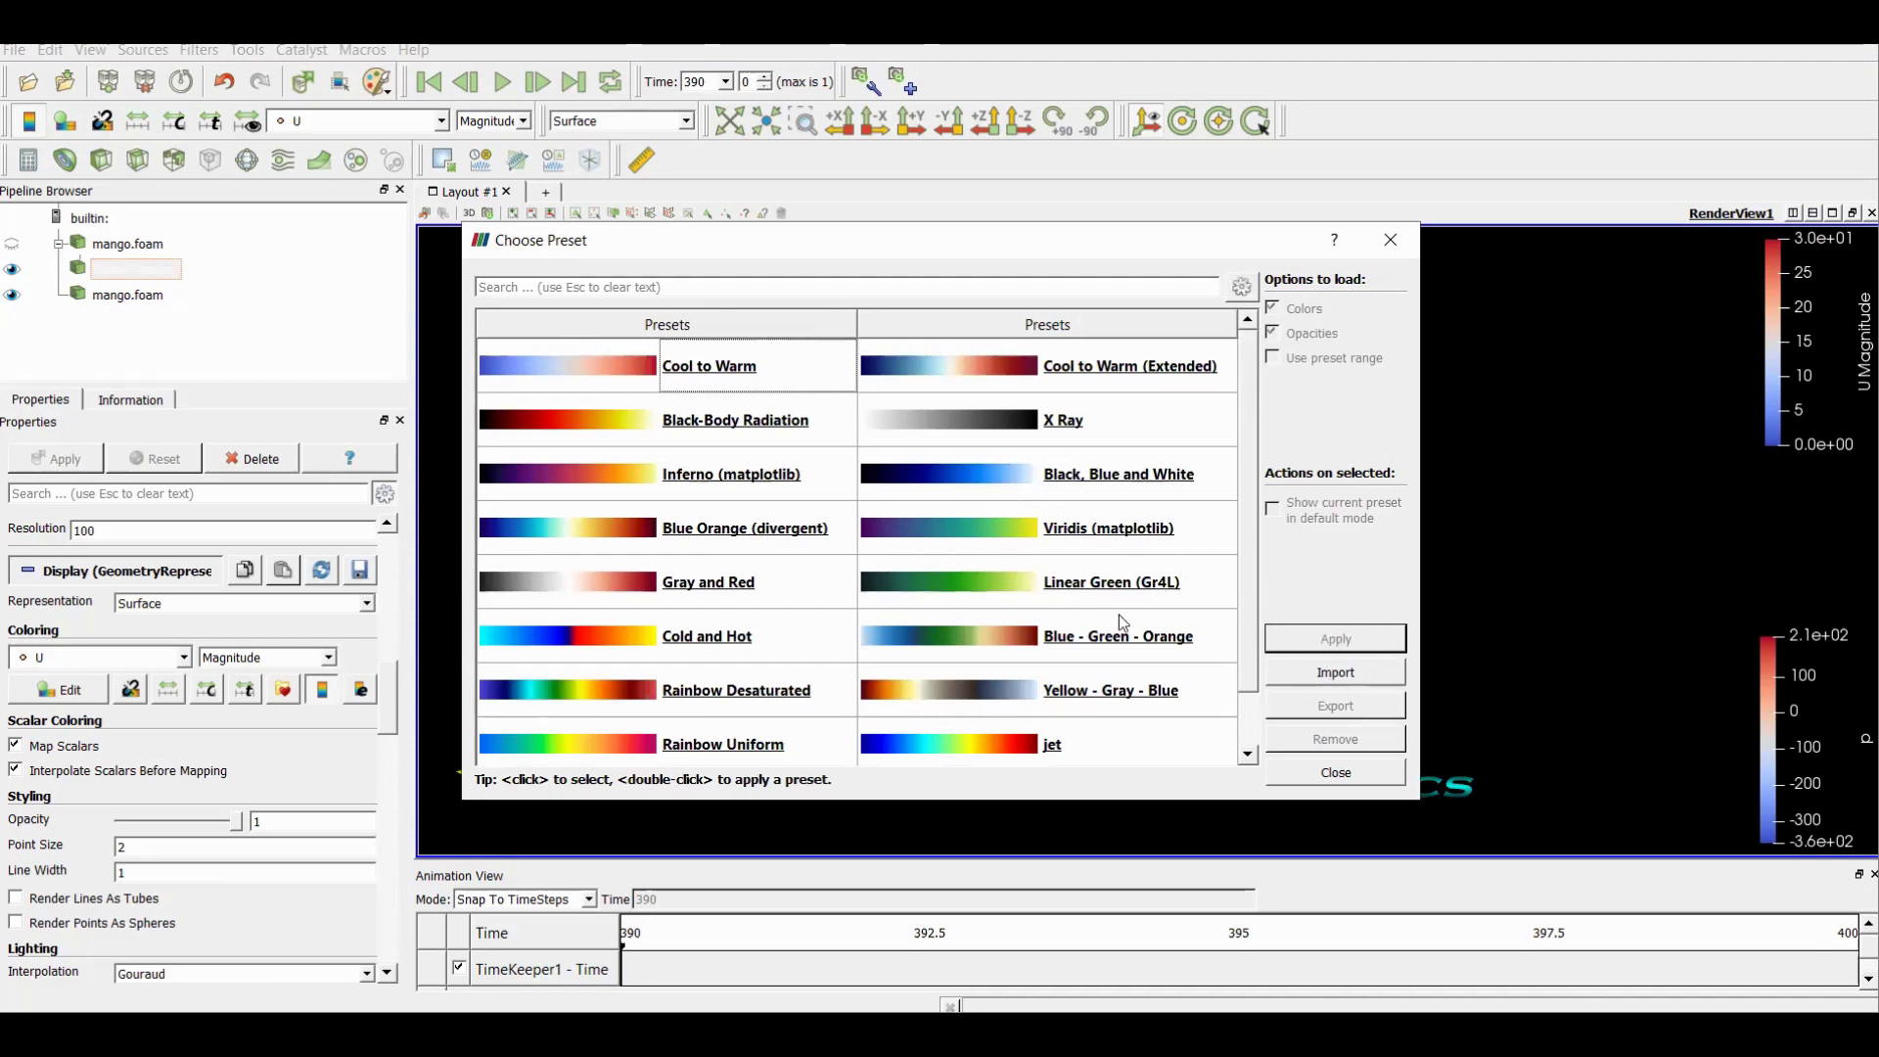
pyautogui.click(1082, 752)
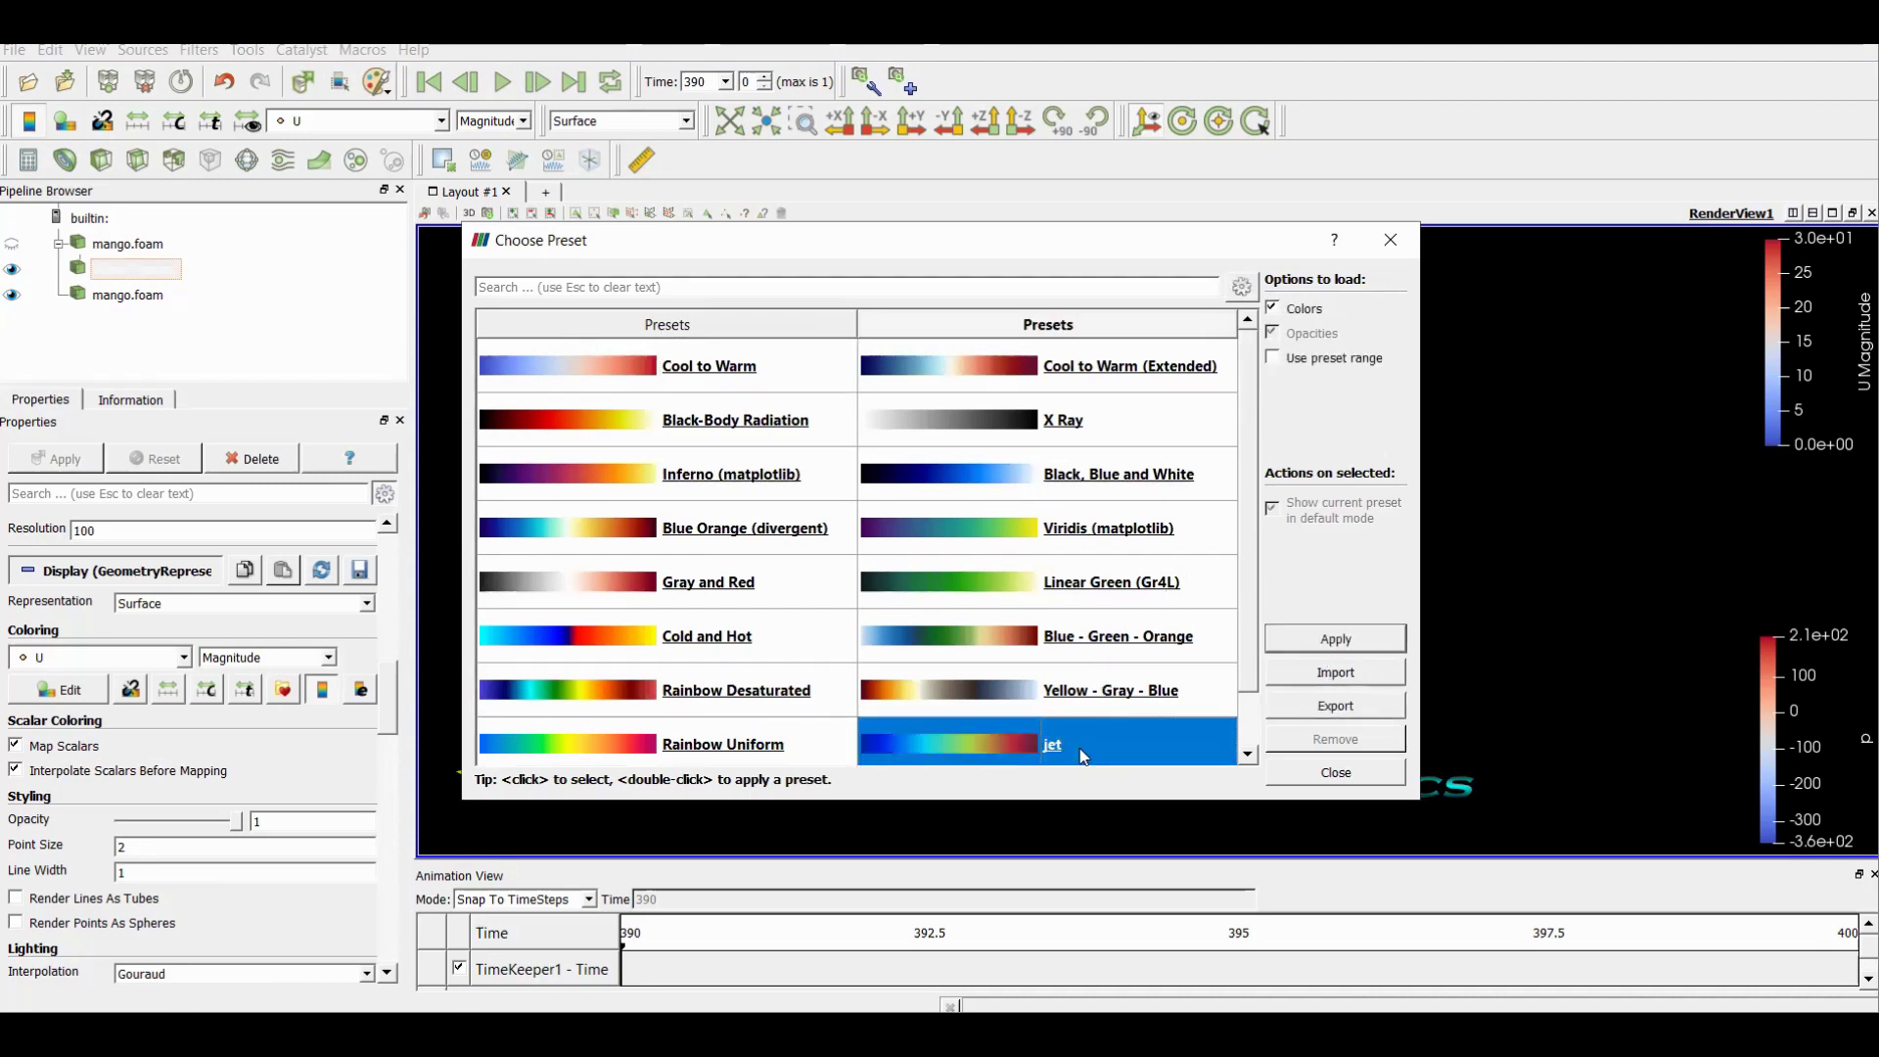
pyautogui.click(1335, 638)
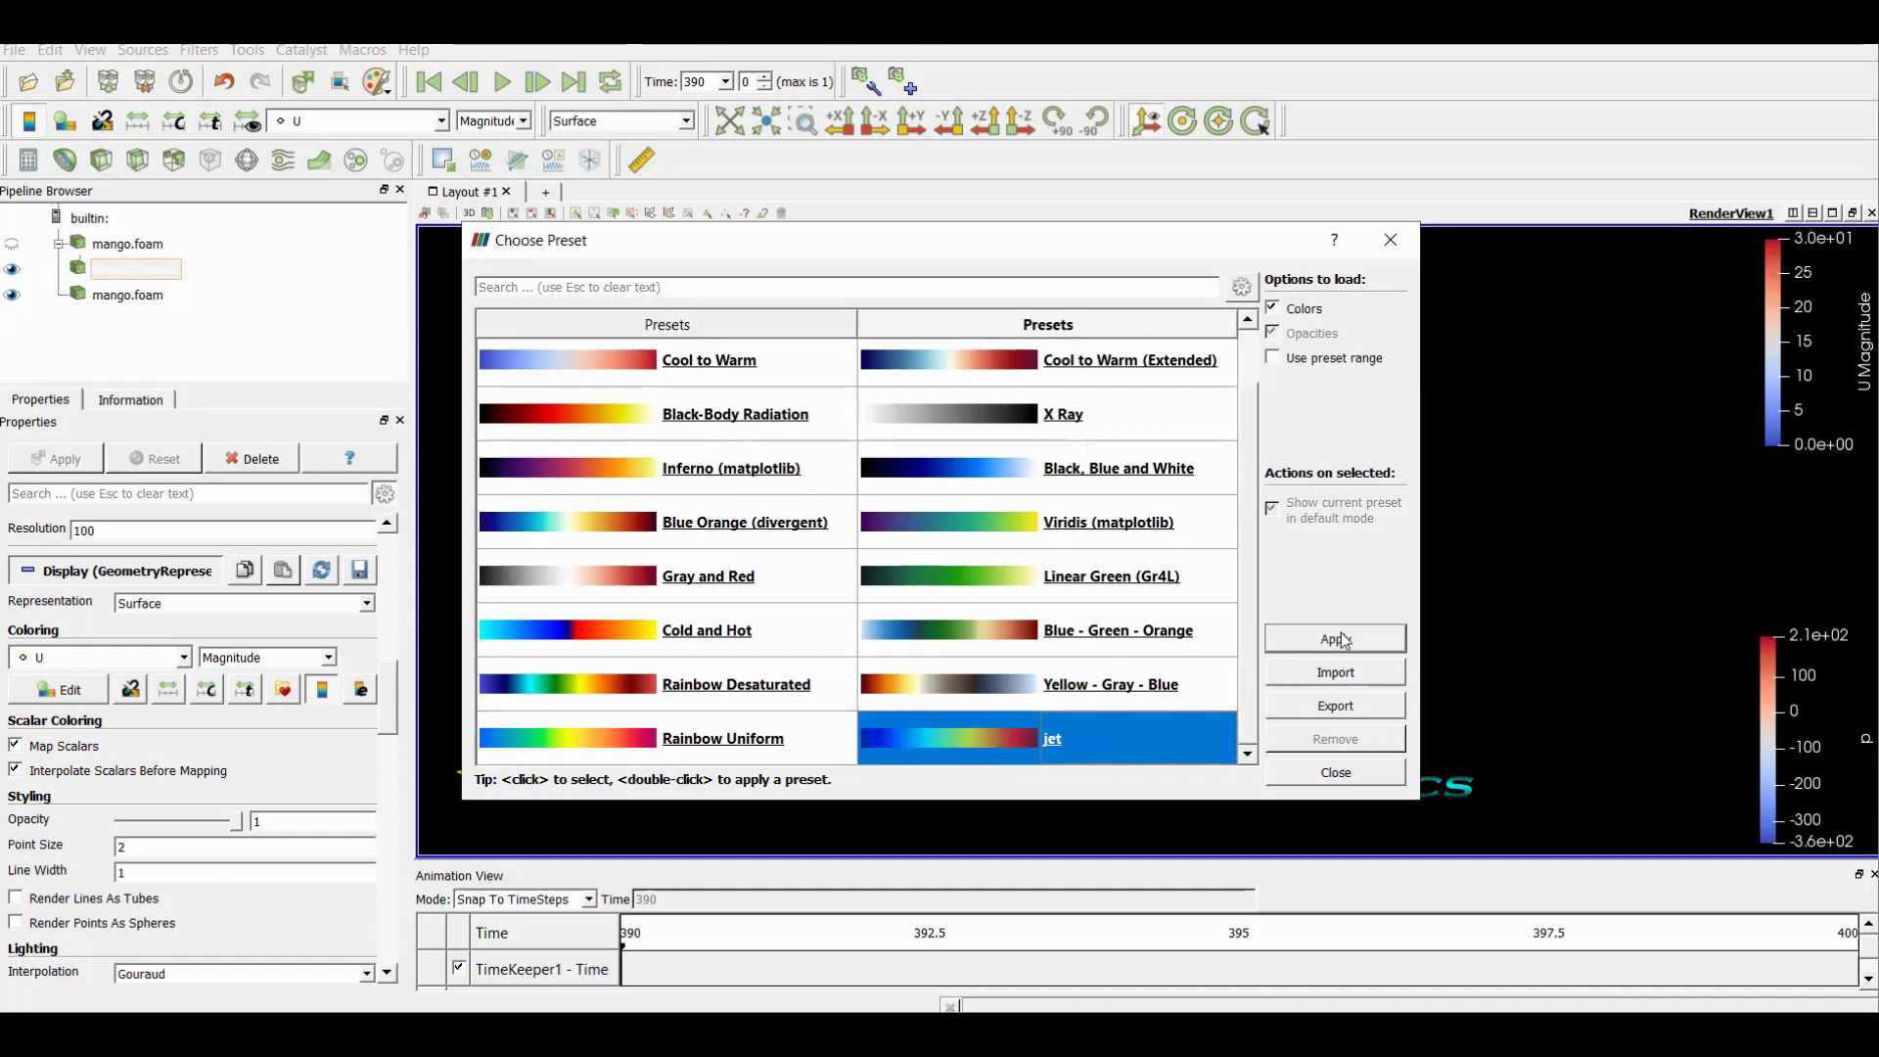
pyautogui.click(1332, 771)
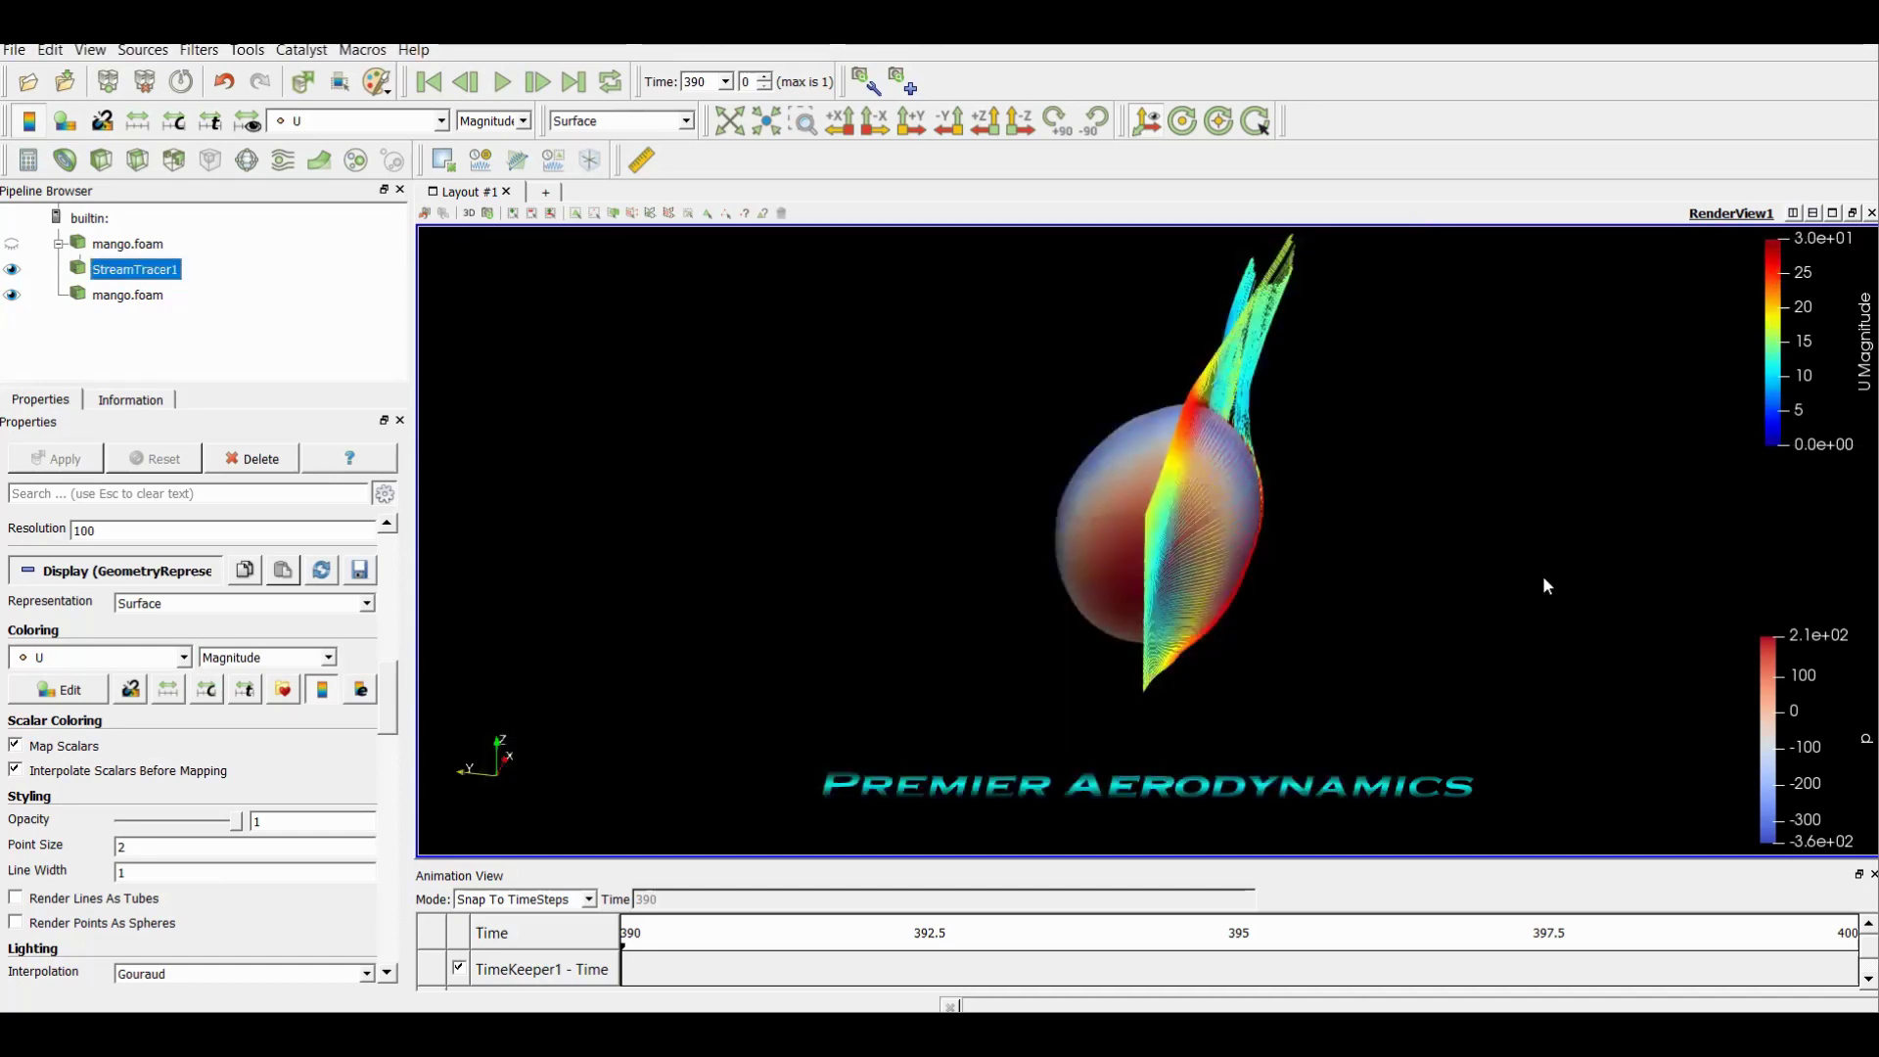
# Rotate the view toward the body head-on and scroll the Properties panel to the Seeds section
pyautogui.moveTo(1543, 583); pyautogui.dragTo(1477, 532)
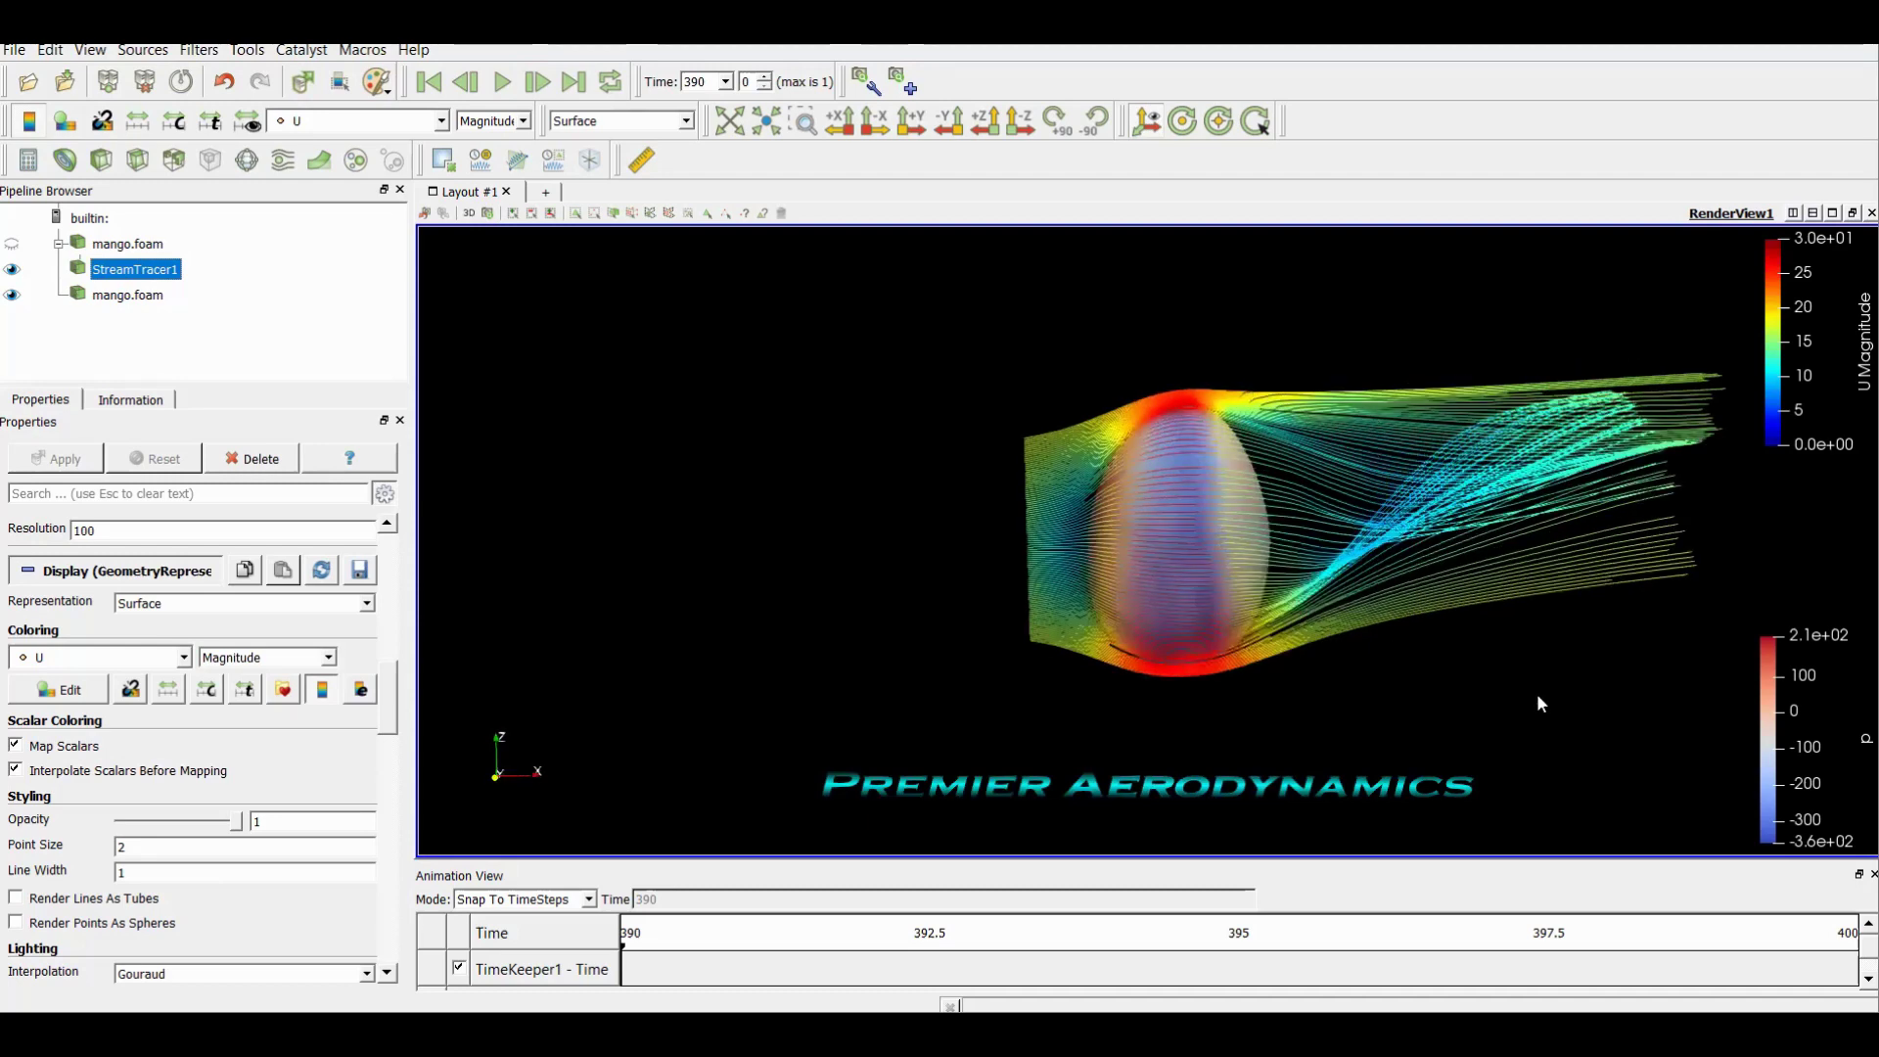
pyautogui.moveTo(1419, 677); pyautogui.dragTo(1374, 532)
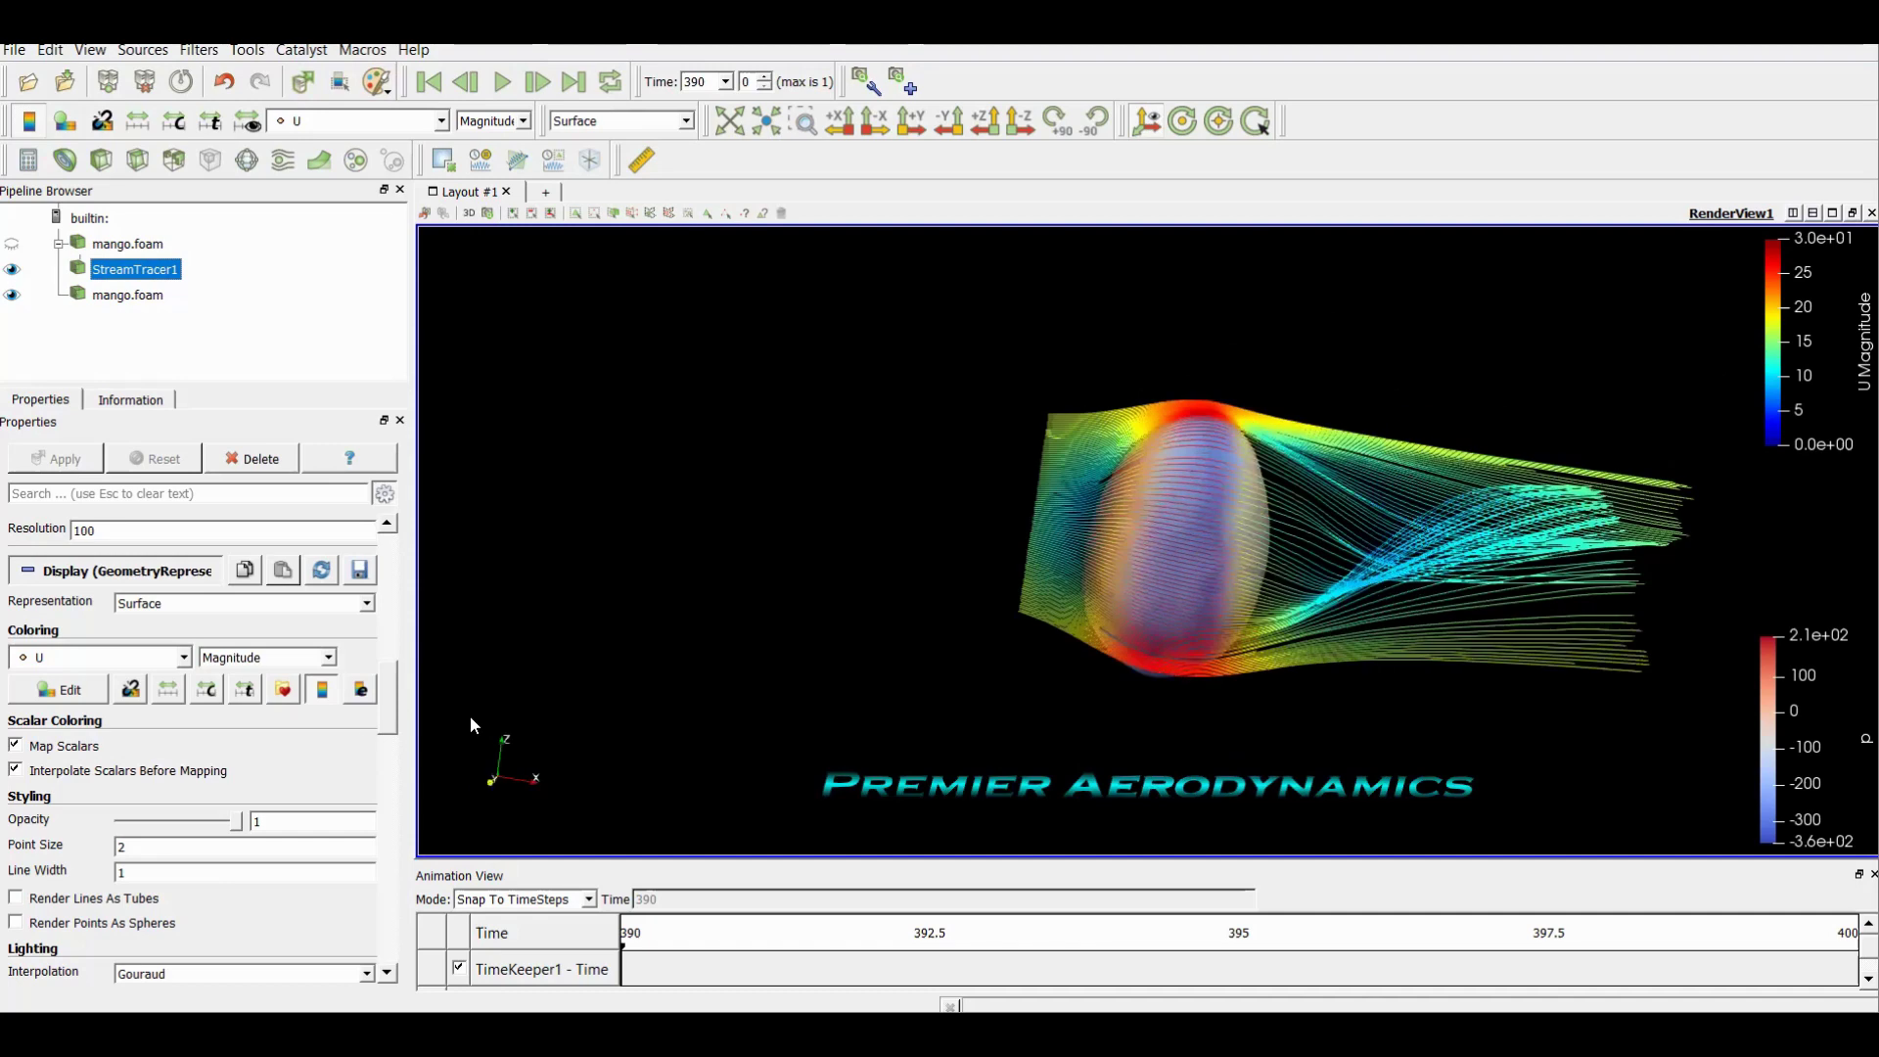
pyautogui.scroll(10, 289, 739)
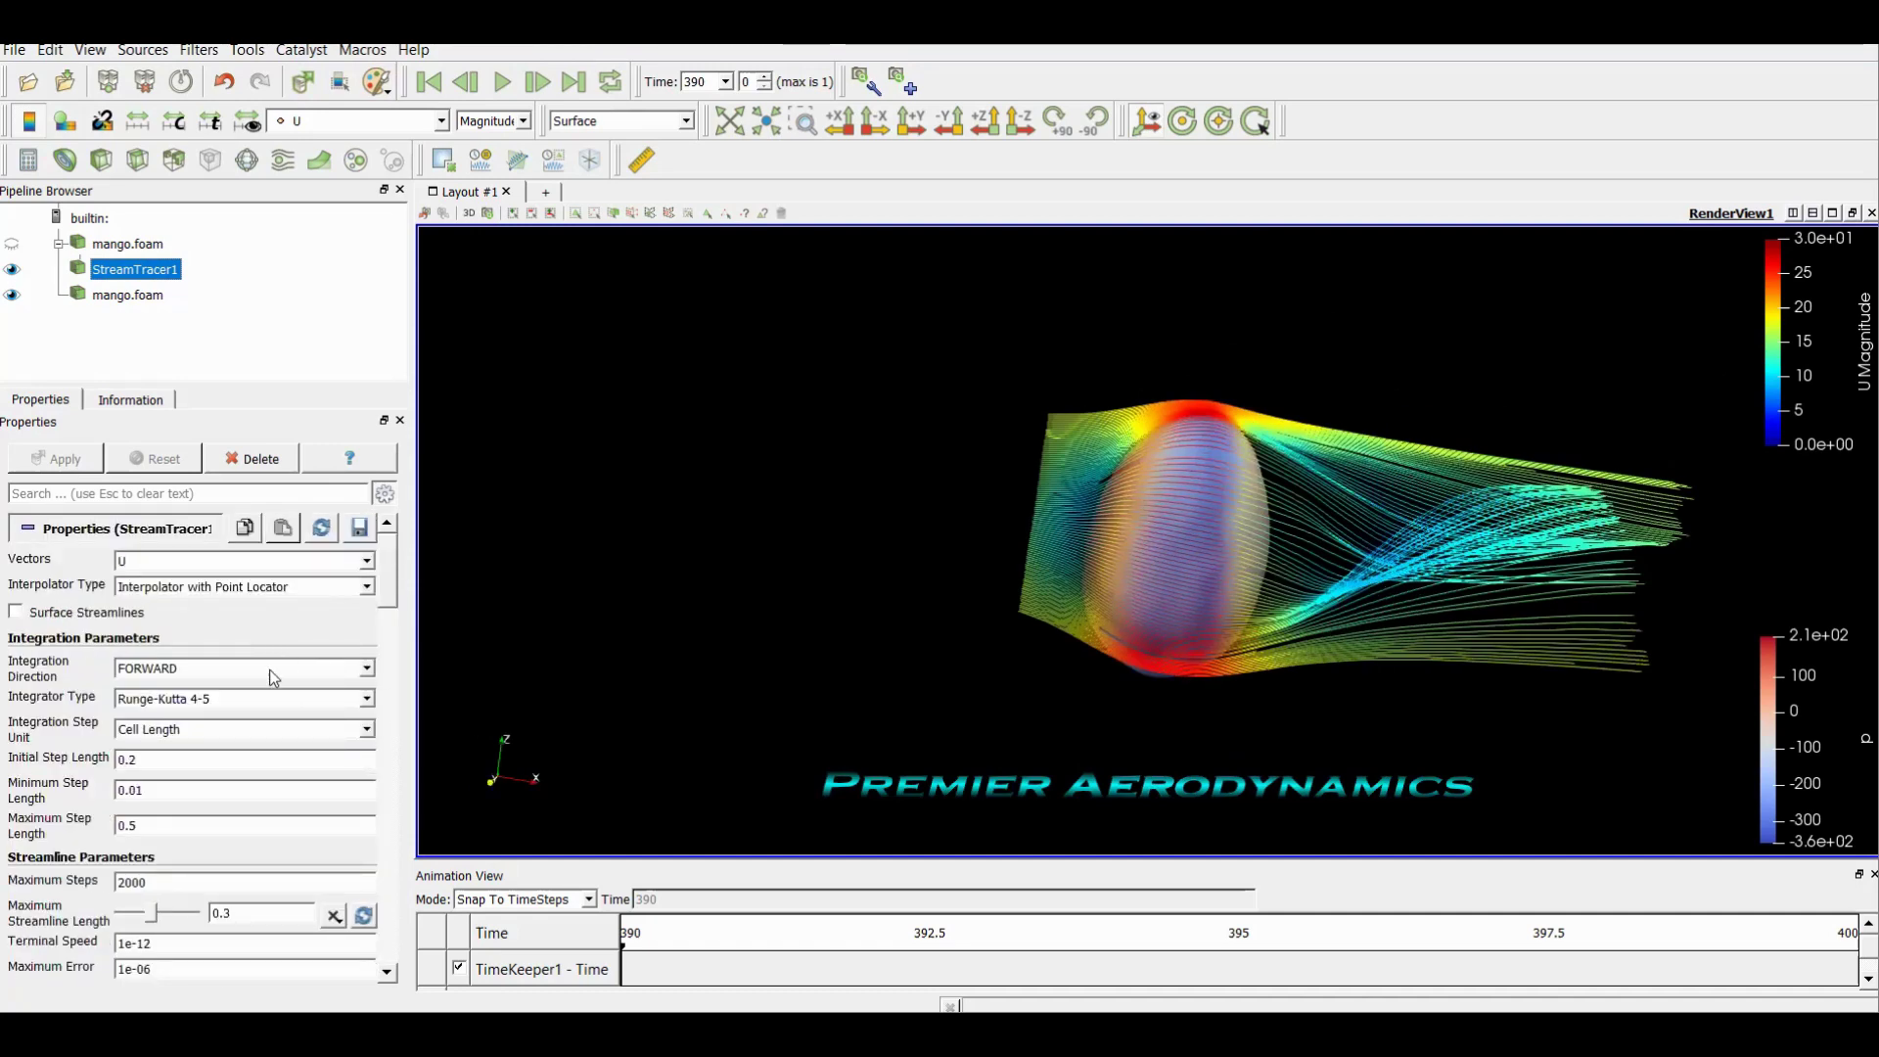
pyautogui.scroll(-5, 83, 817)
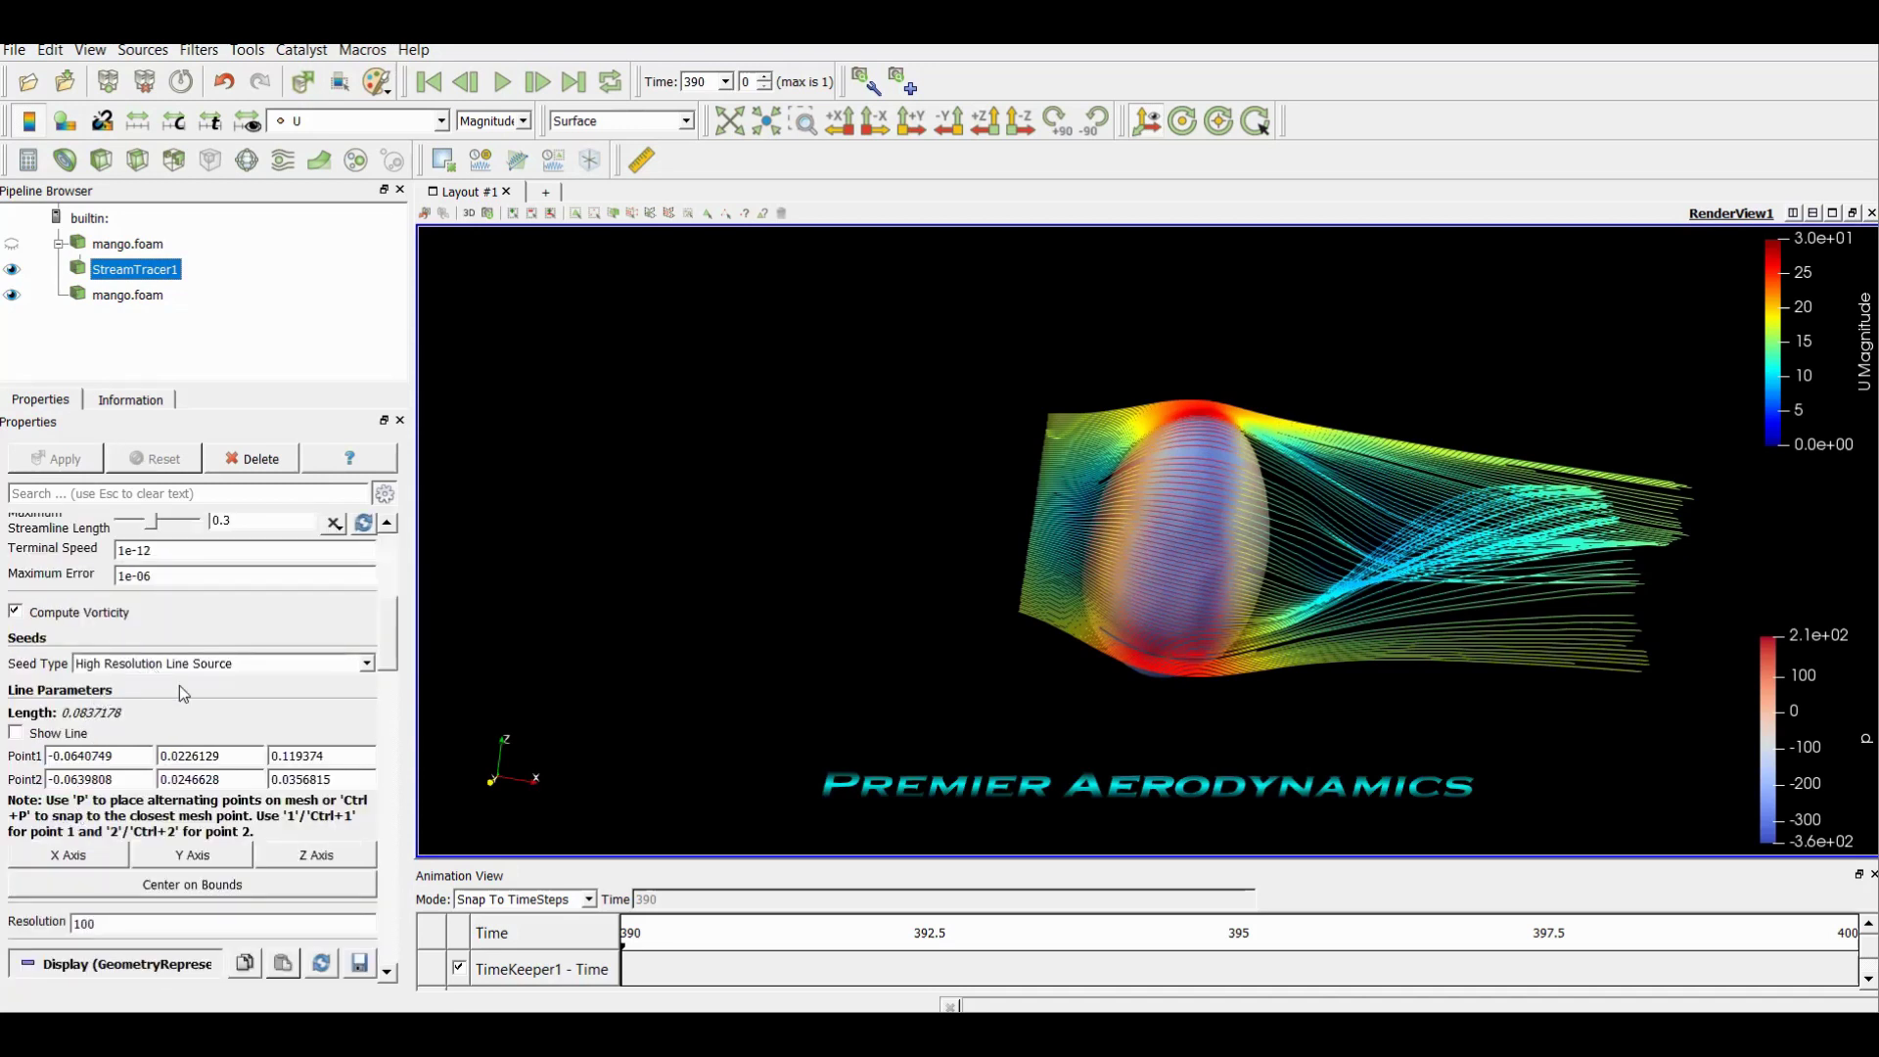
# Switch StreamTracer1 seeding to a Point Source sphere (radius 0.073, 100 lines) and recompute the streamlines
pyautogui.click(293, 664)
pyautogui.click(274, 698)
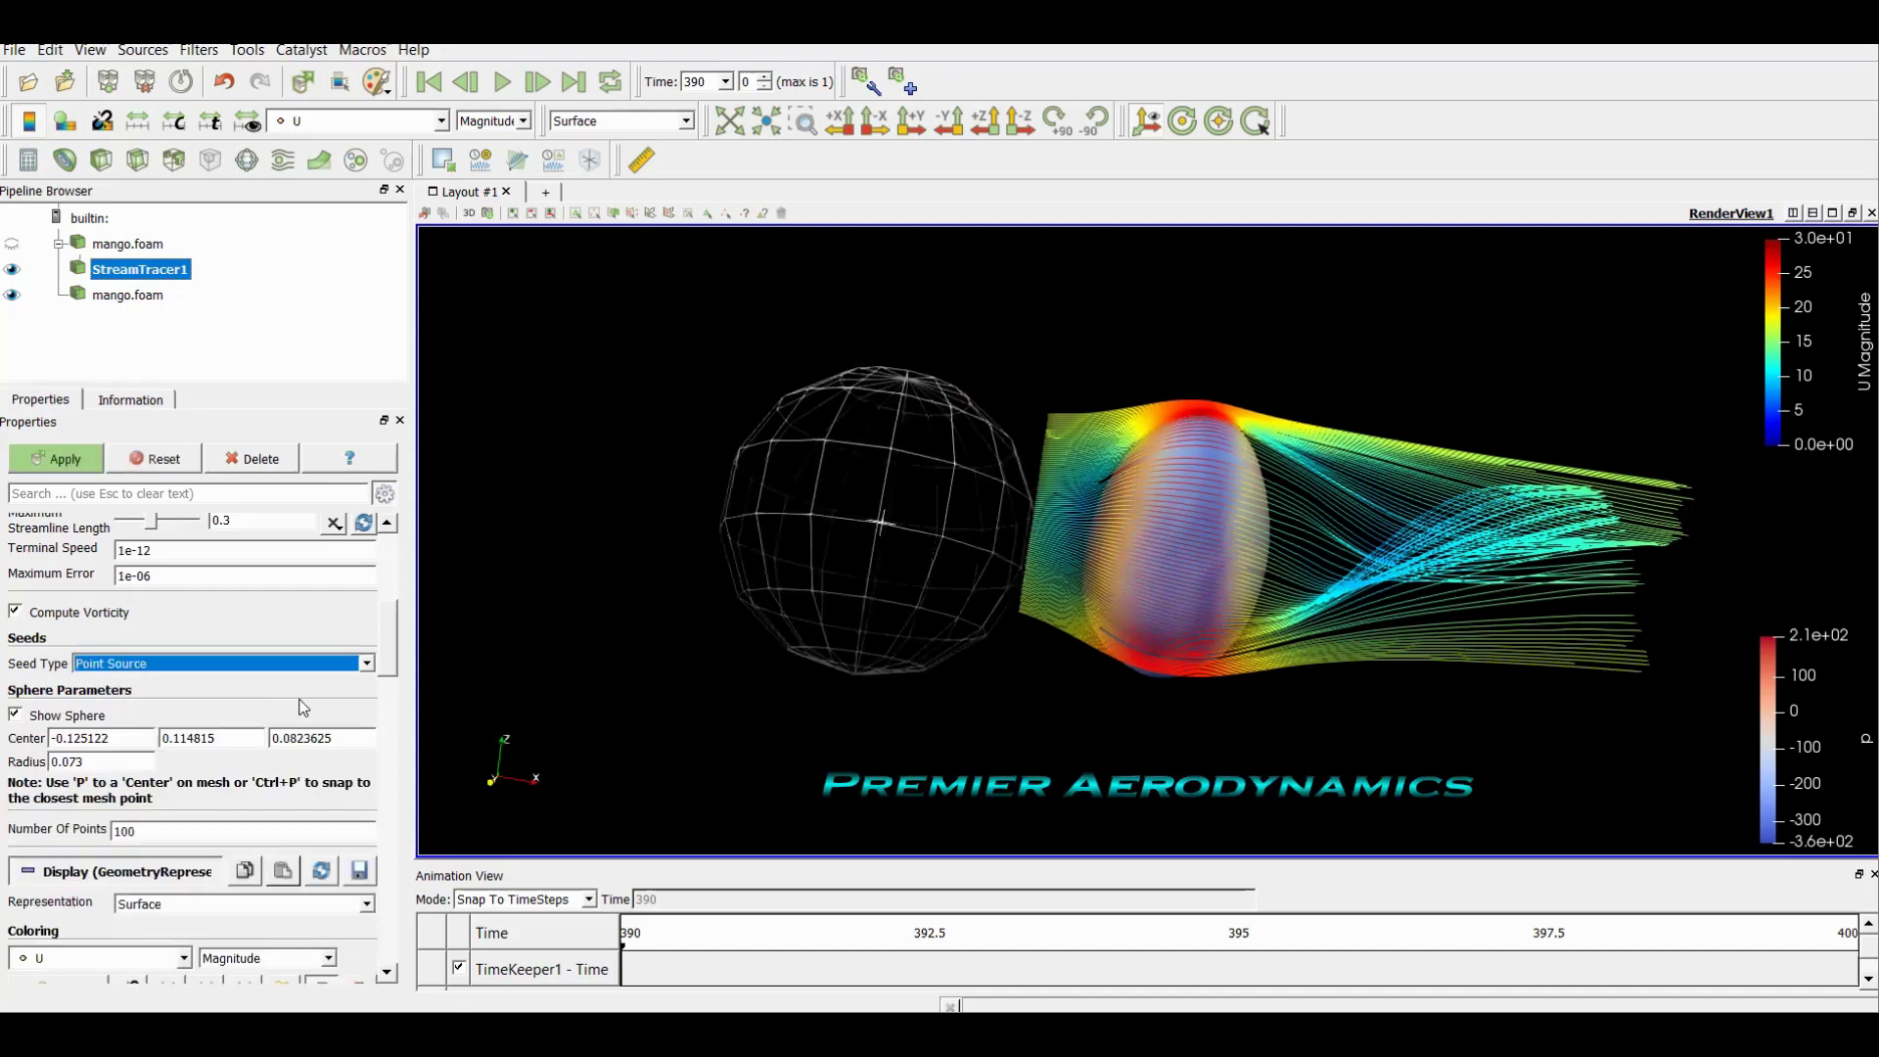
pyautogui.moveTo(677, 401)
pyautogui.mouseDown()
pyautogui.moveTo(636, 413)
pyautogui.moveTo(626, 374)
pyautogui.moveTo(684, 386)
pyautogui.mouseUp()
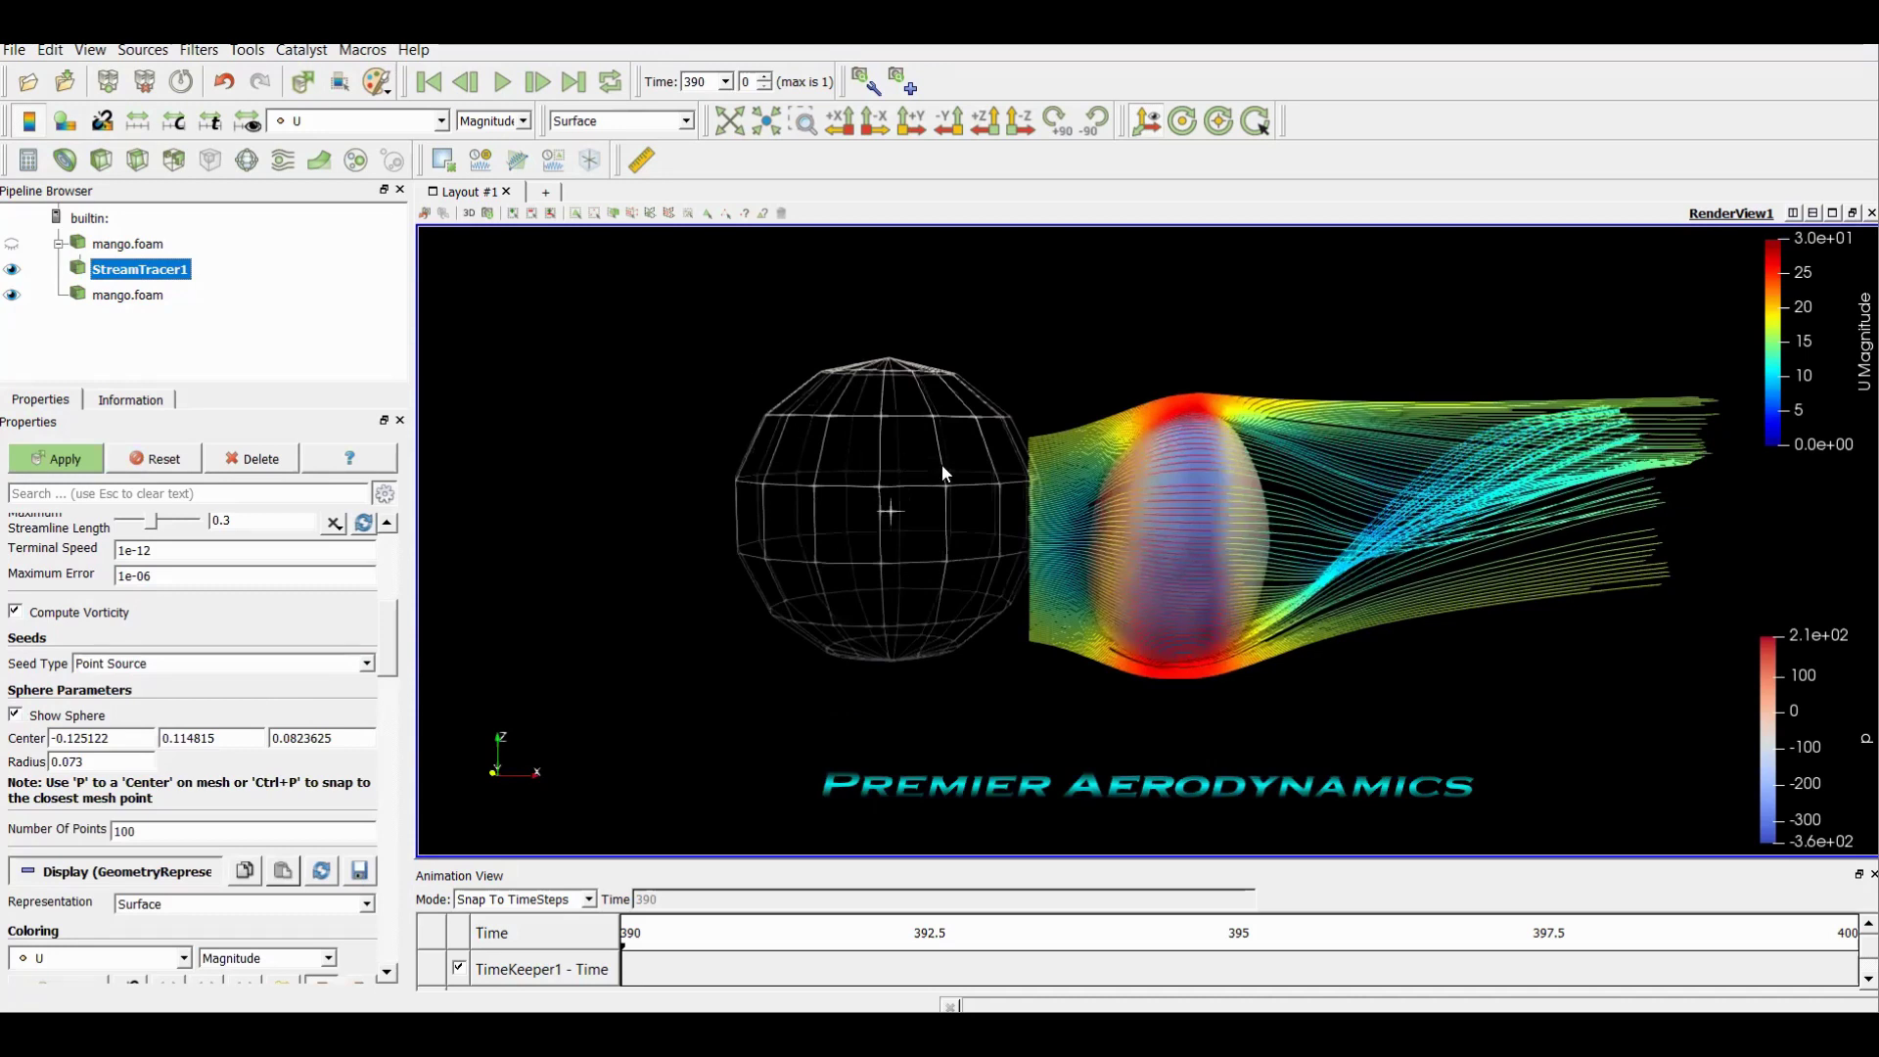
pyautogui.click(54, 459)
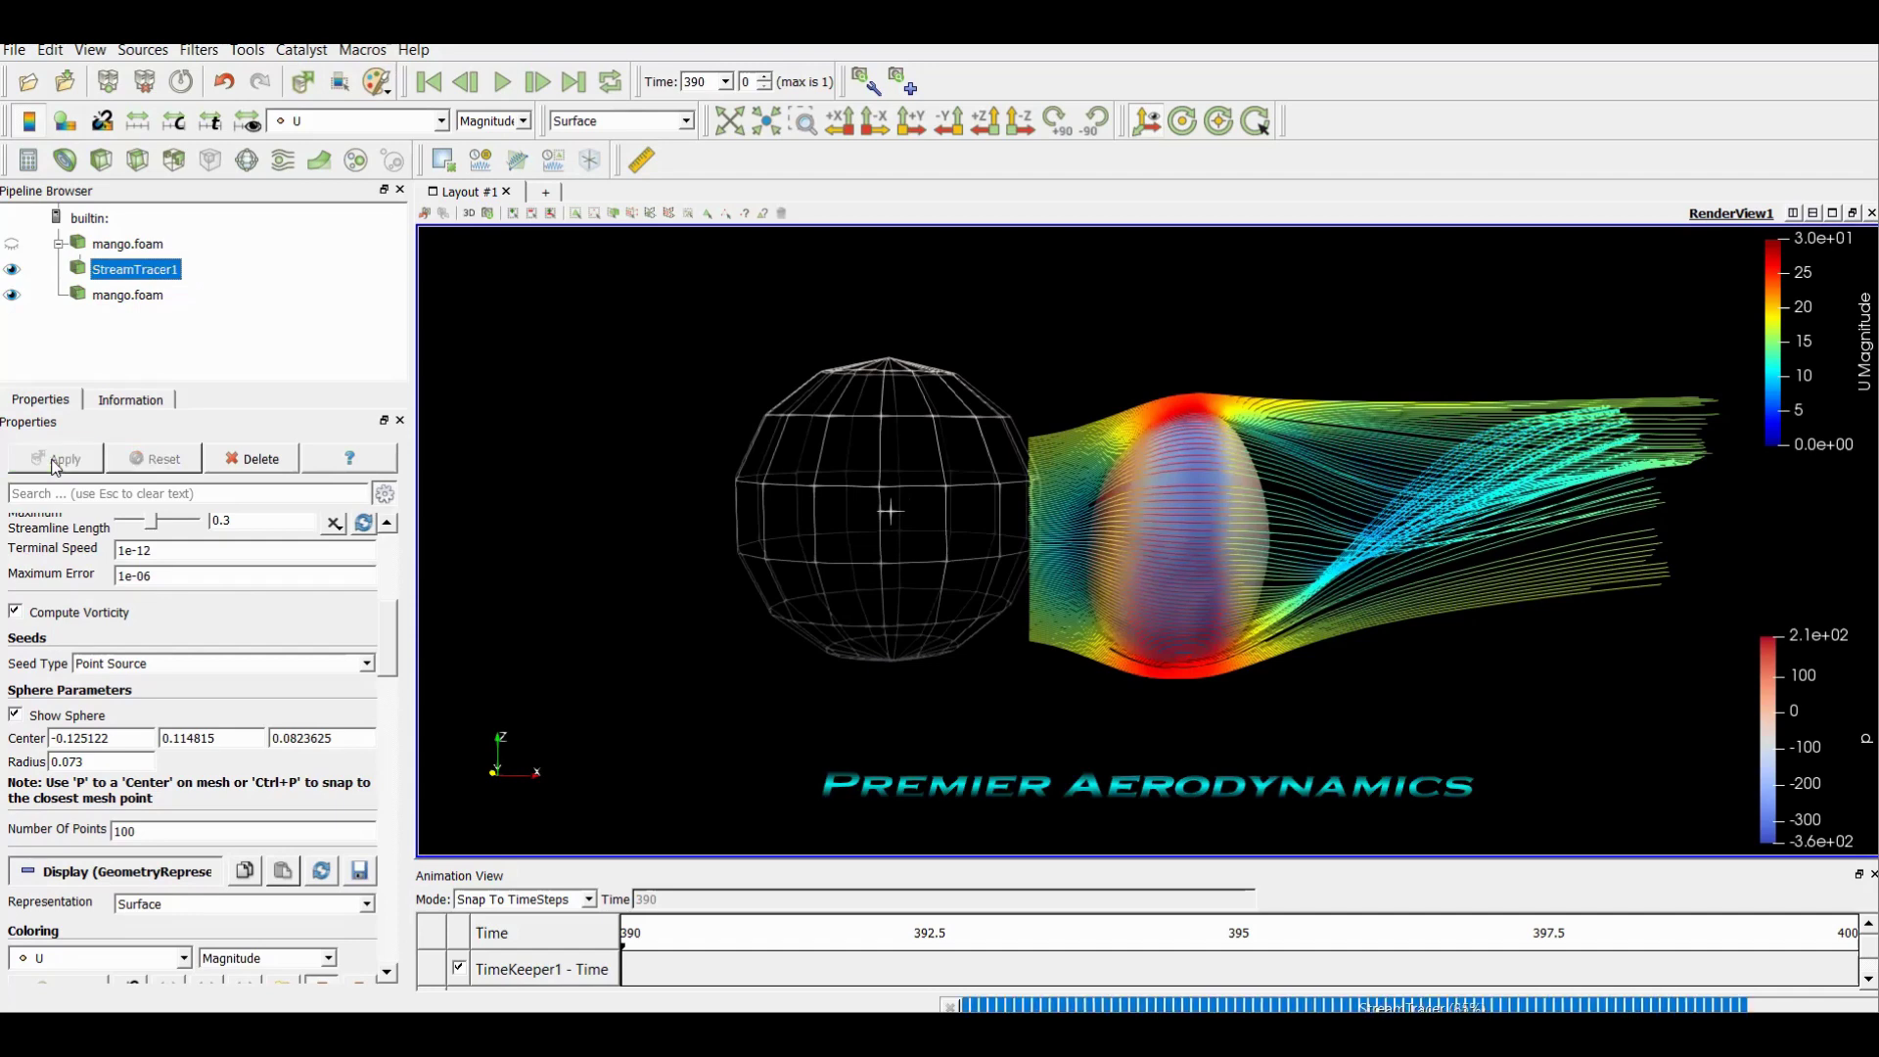
pyautogui.moveTo(611, 408); pyautogui.dragTo(743, 477)
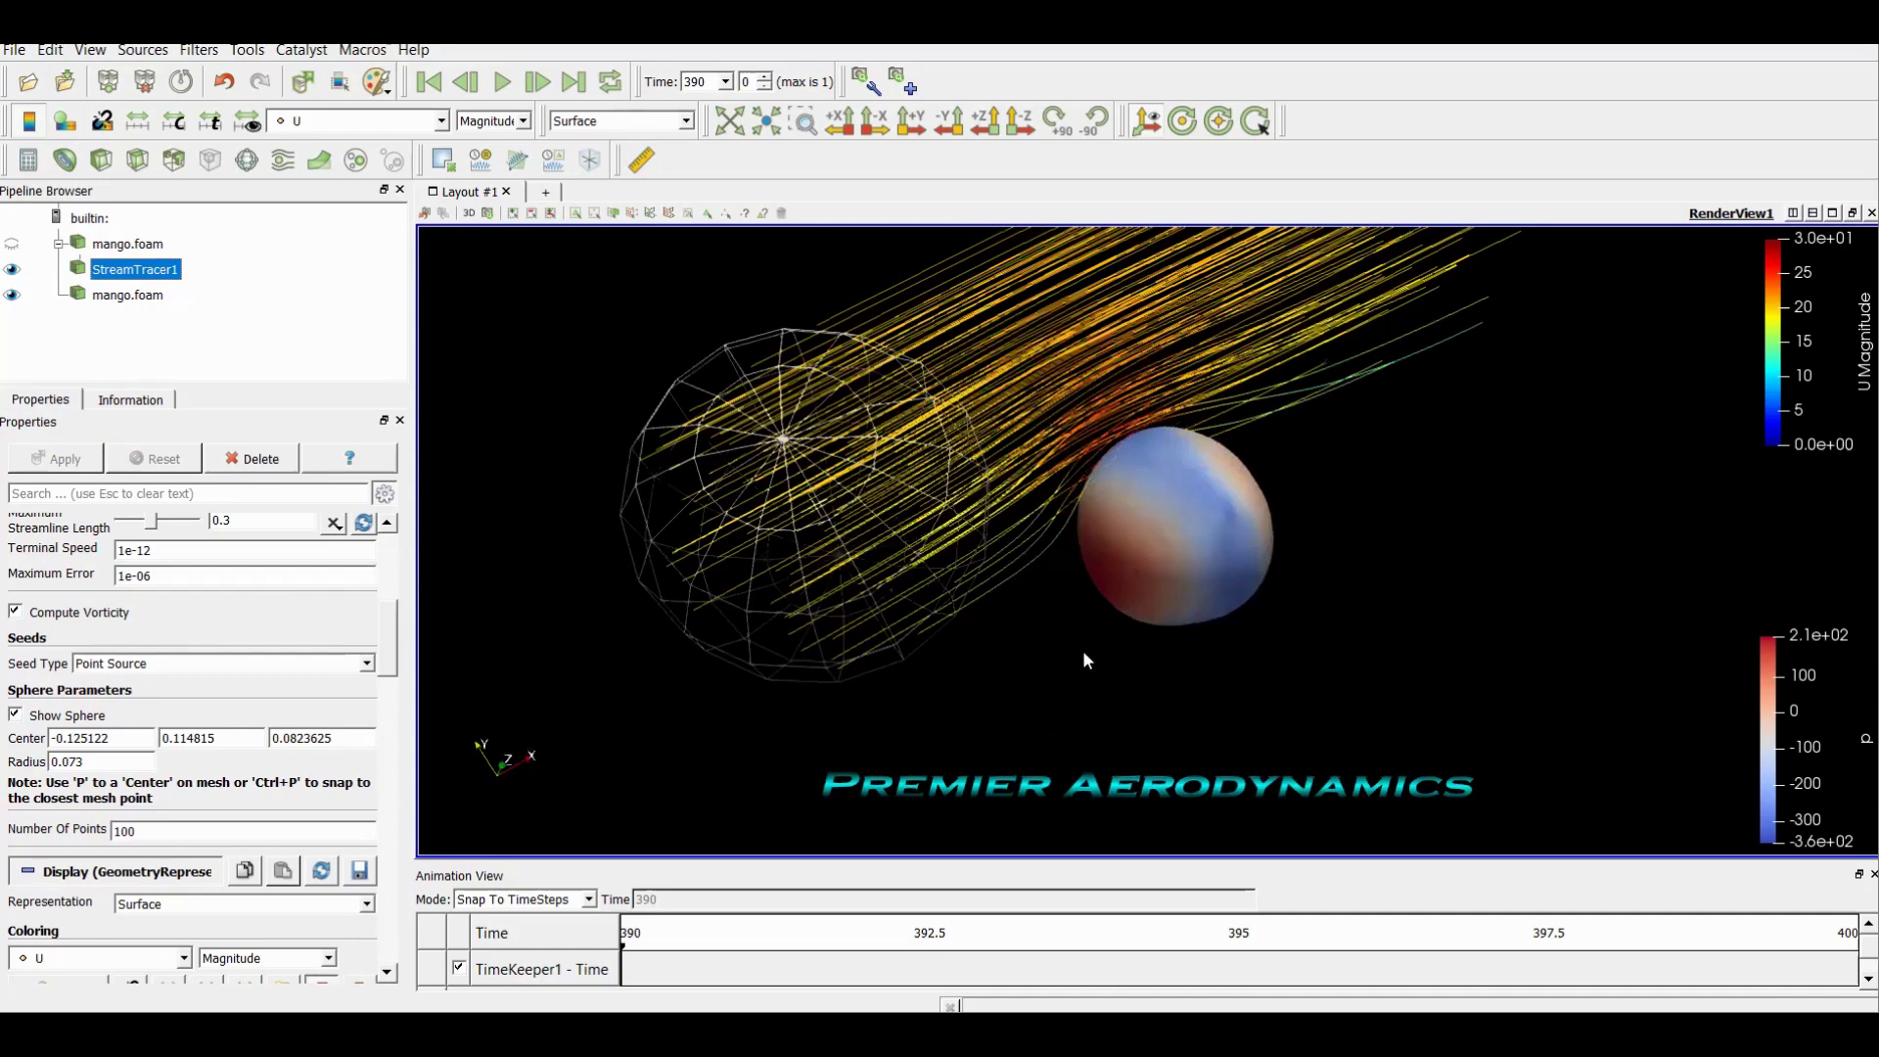
pyautogui.moveTo(1083, 650); pyautogui.dragTo(949, 543)
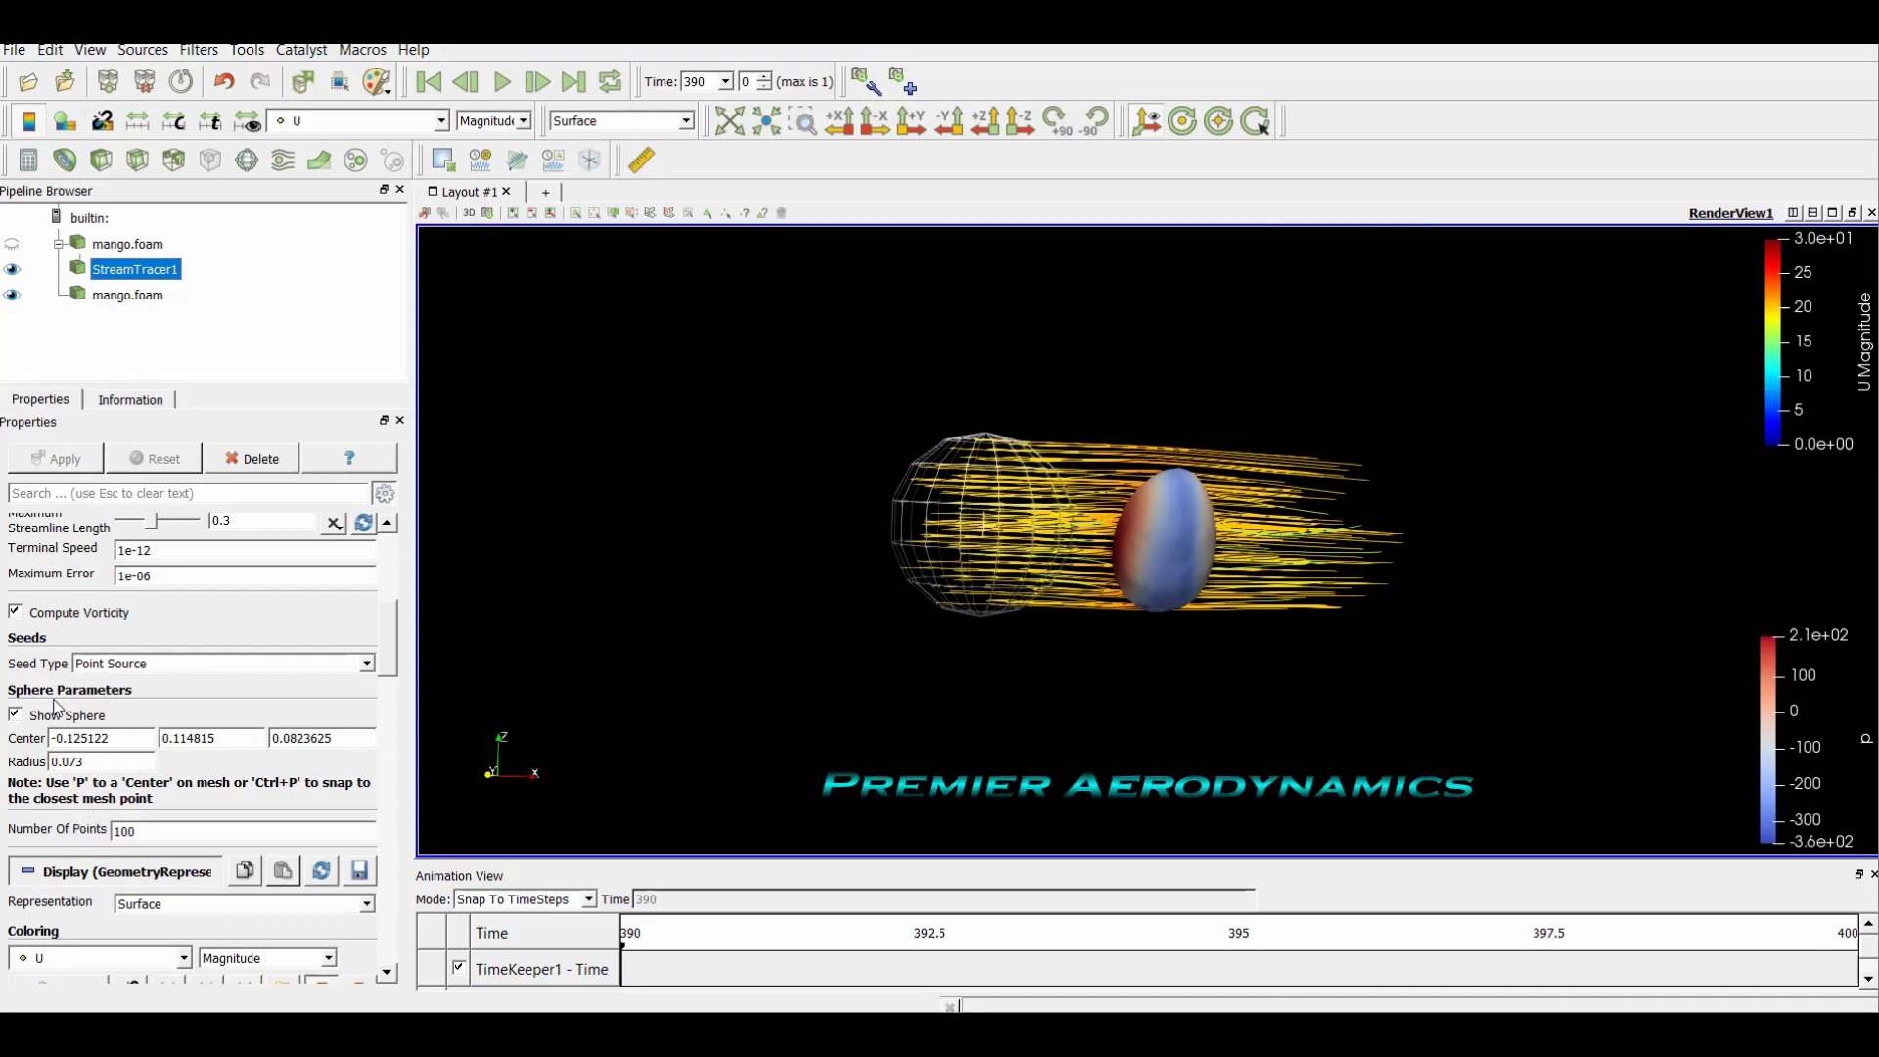
# Set the seed sphere radius to 0.02 and recompute the streamlines
pyautogui.click(59, 762)
pyautogui.doubleClick(97, 762)
pyautogui.write('0.')
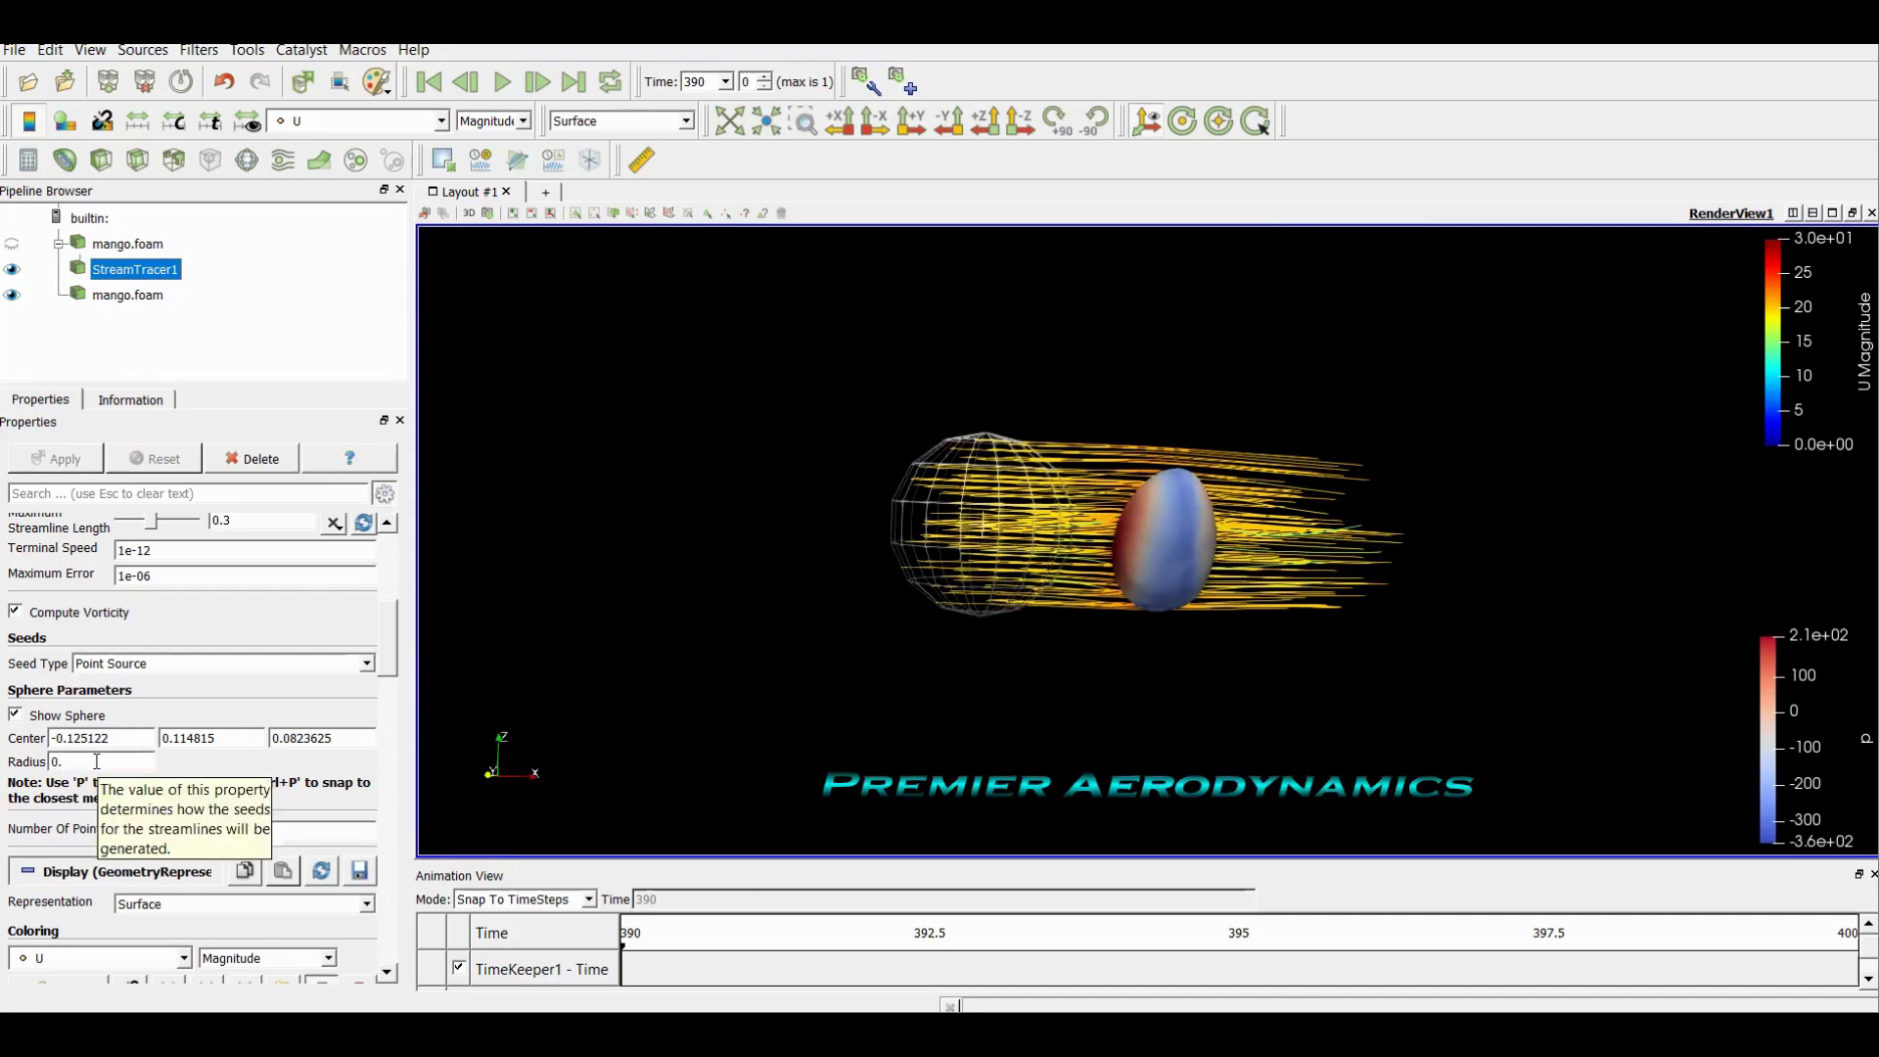
pyautogui.write('02')
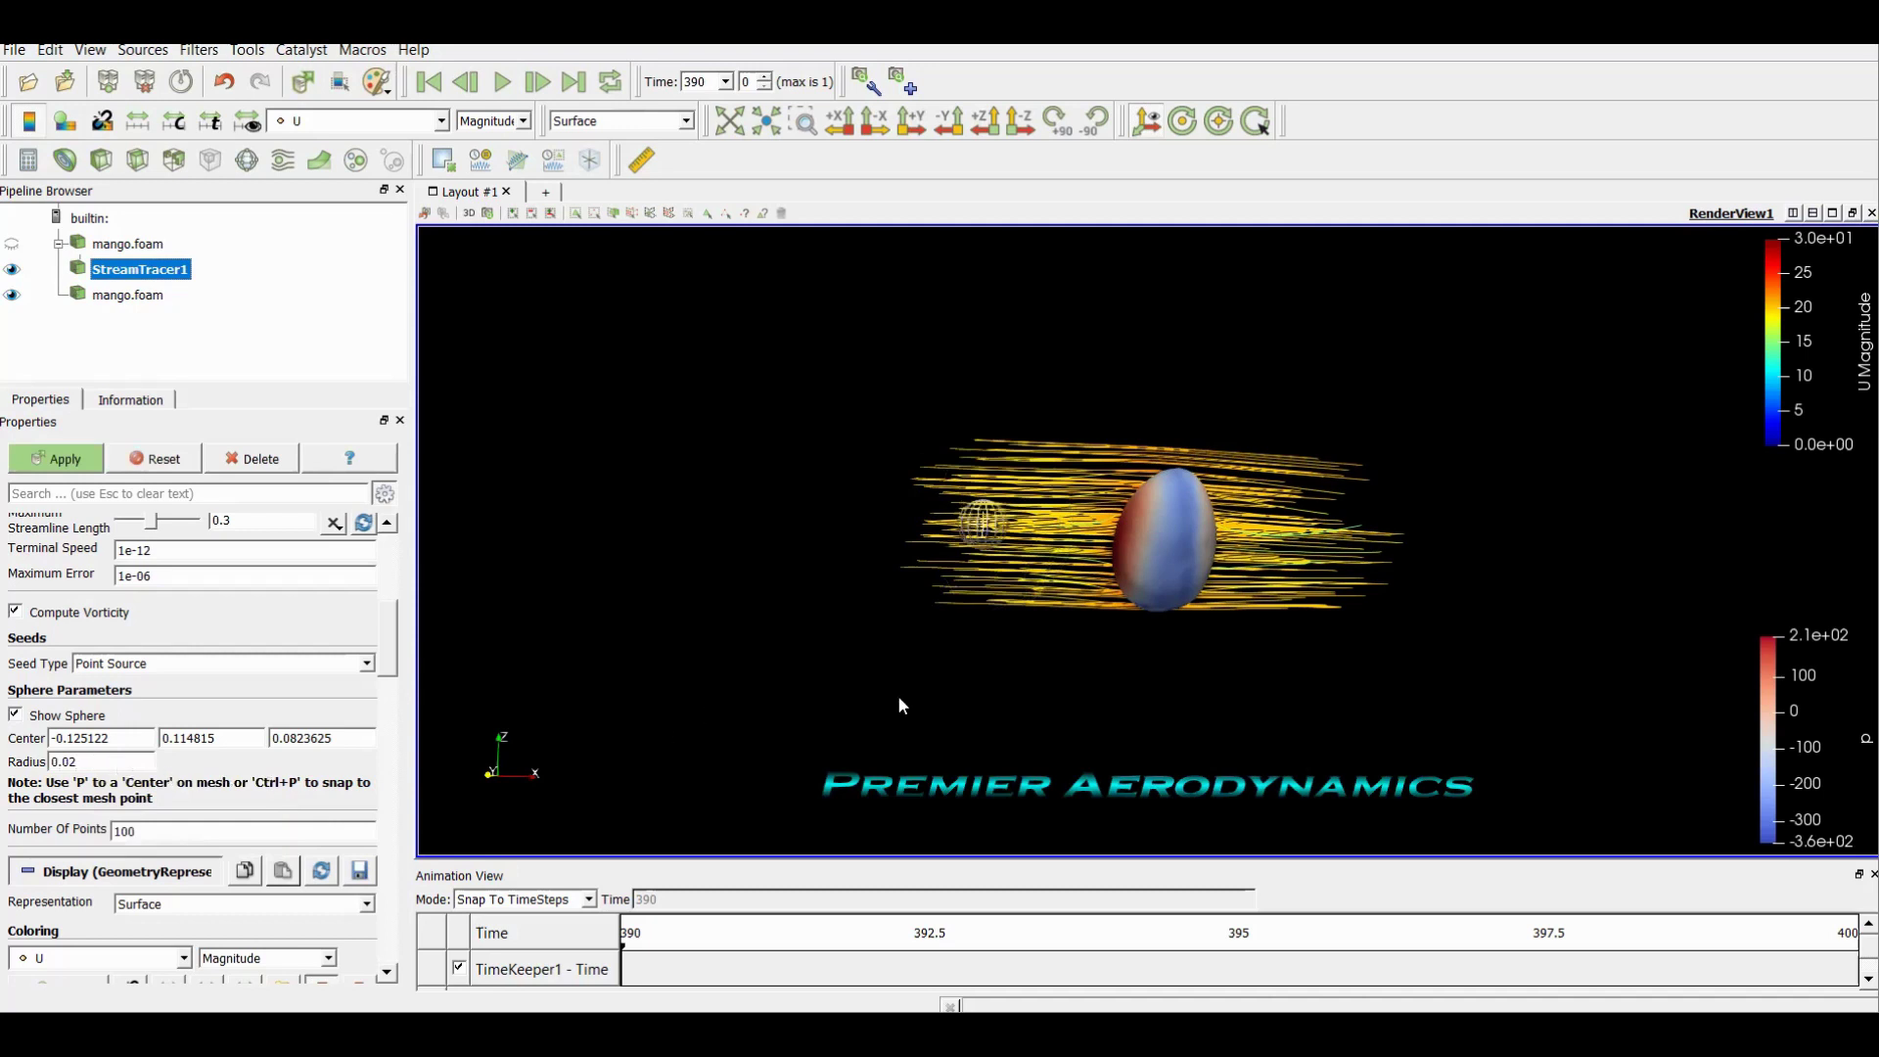
pyautogui.moveTo(900, 698); pyautogui.dragTo(977, 581)
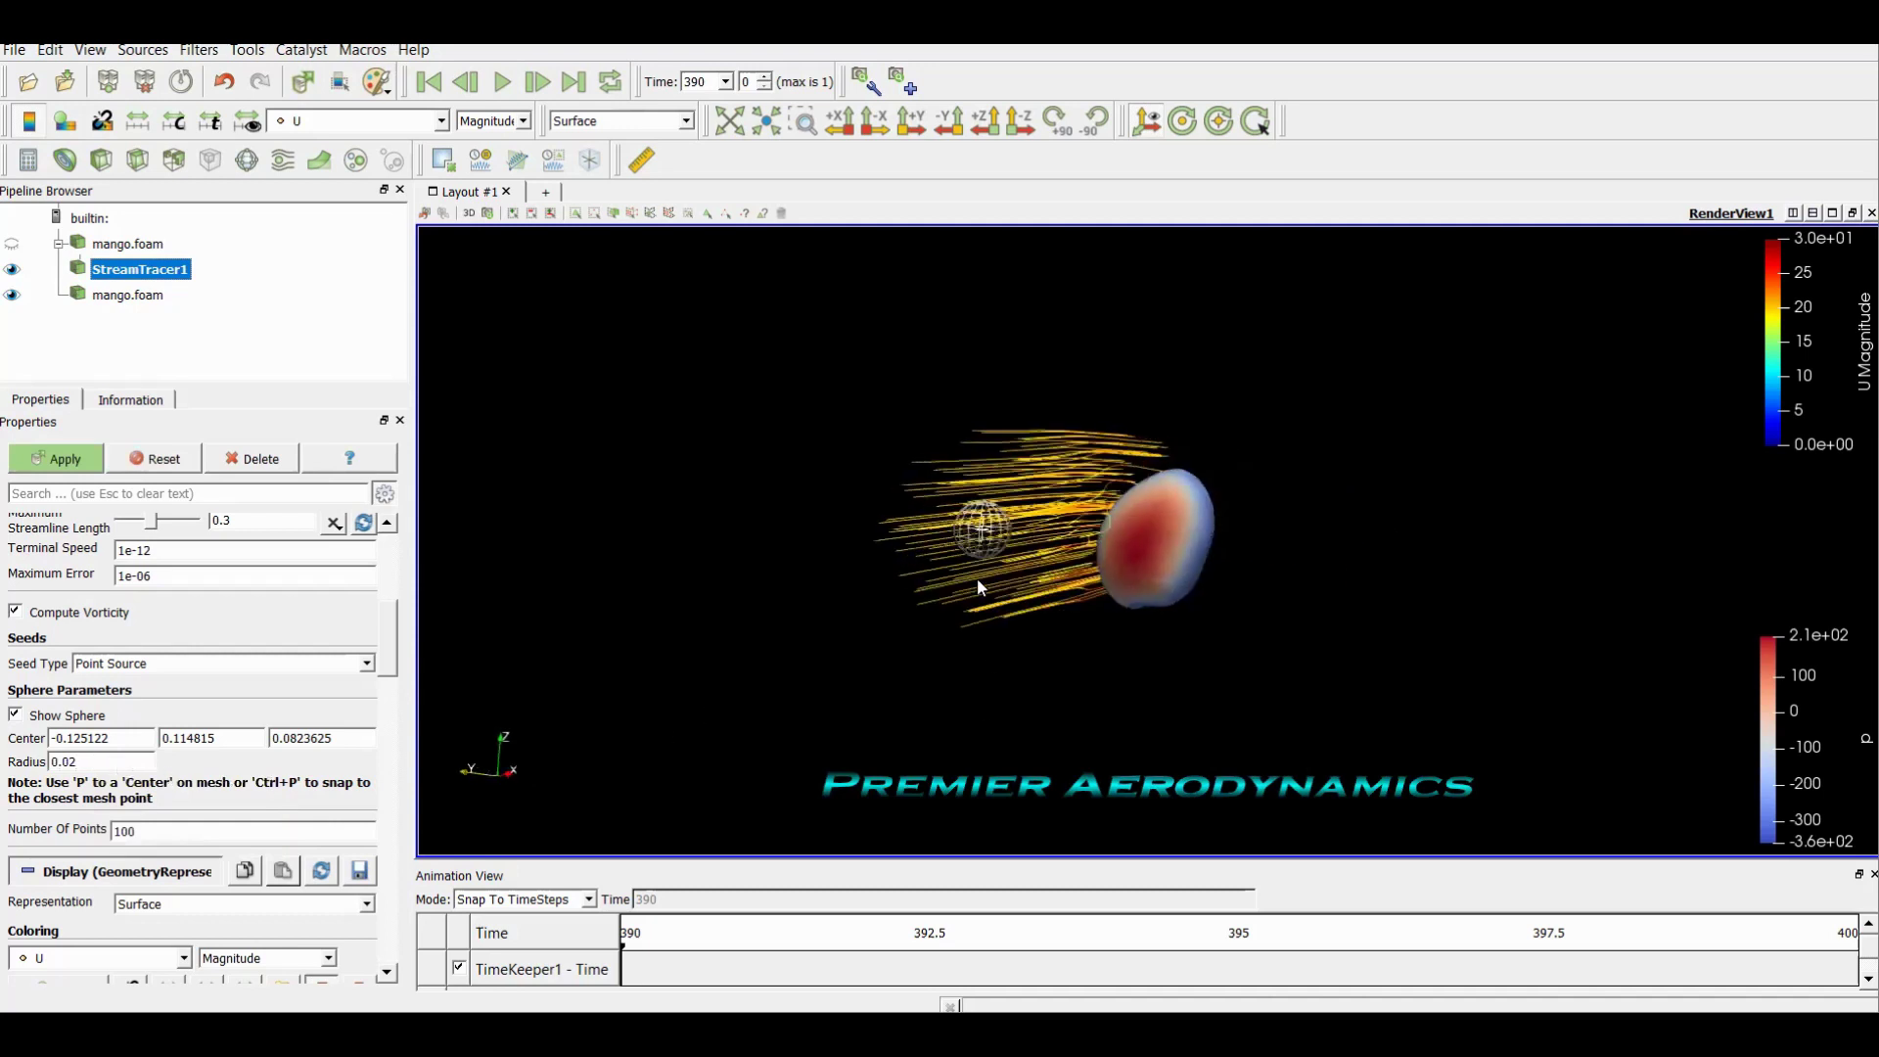
pyautogui.click(80, 455)
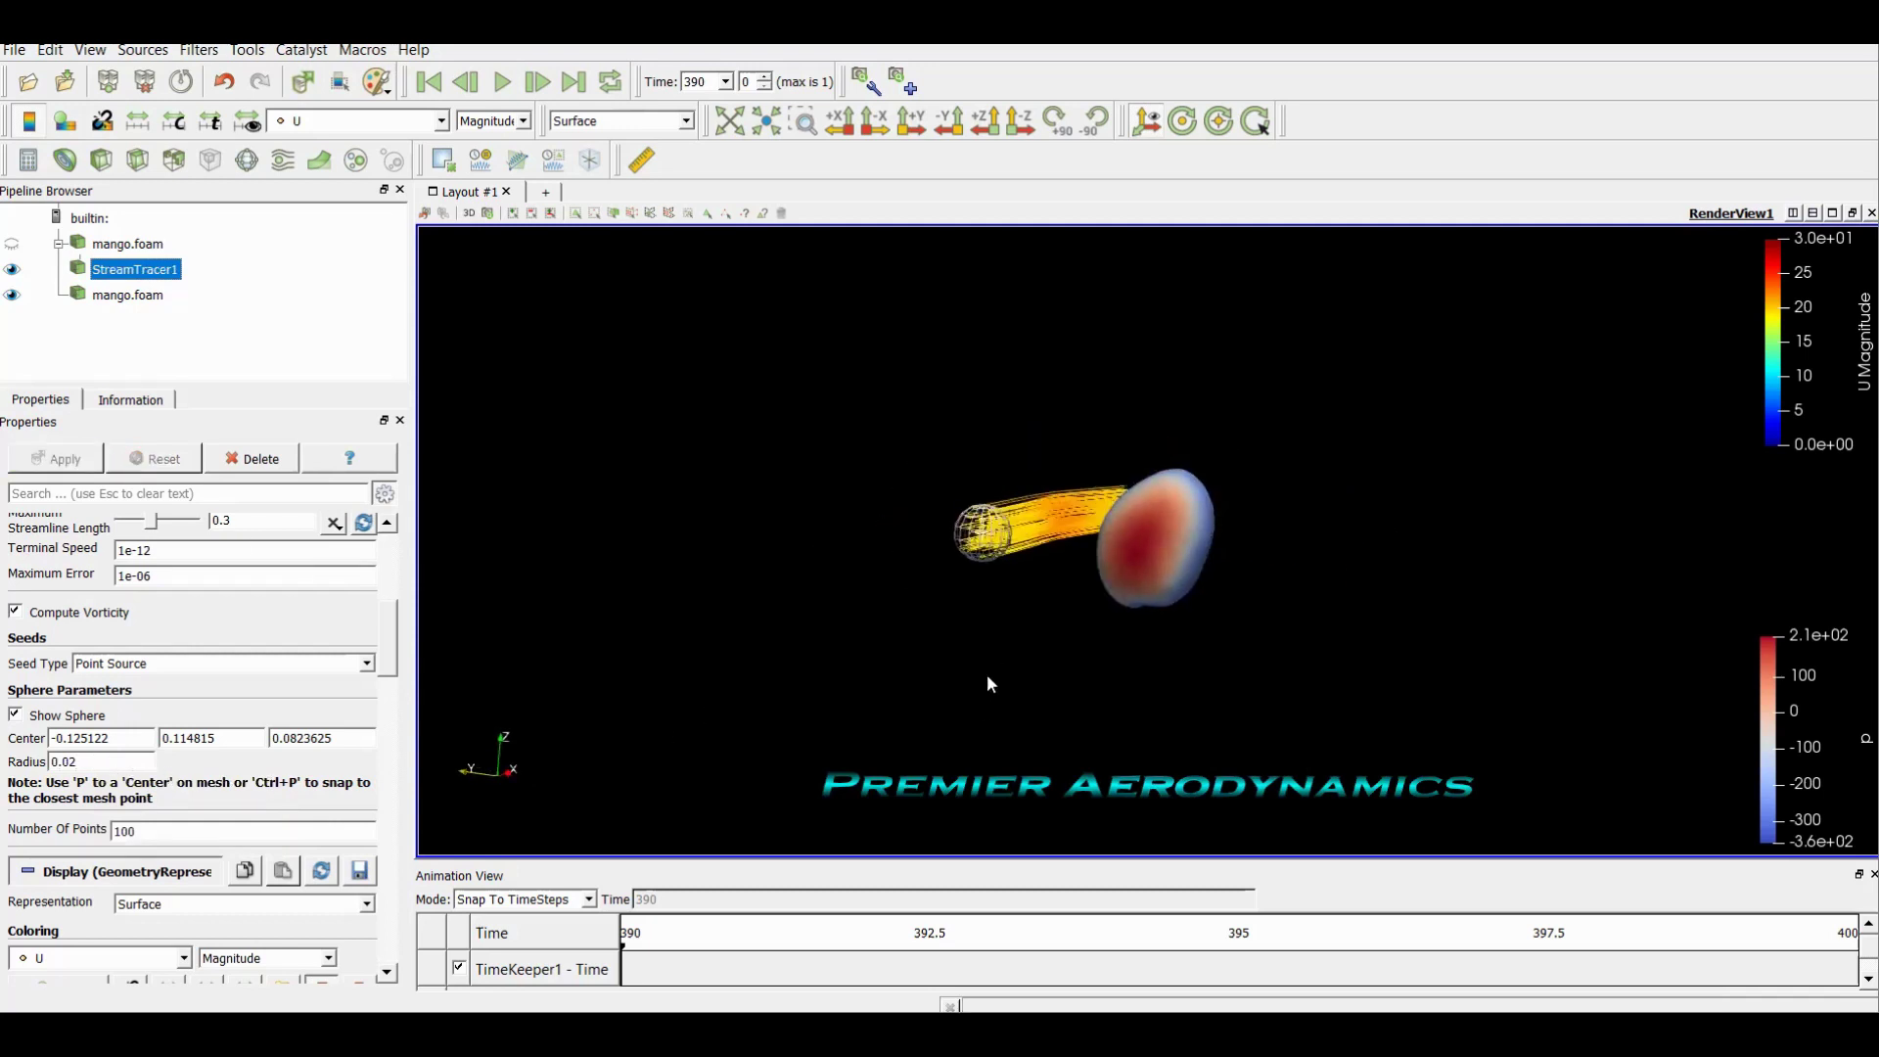
# Orbit the view so the thin streamline bundle runs horizontally past the mango
pyautogui.moveTo(986, 673); pyautogui.dragTo(1248, 518)
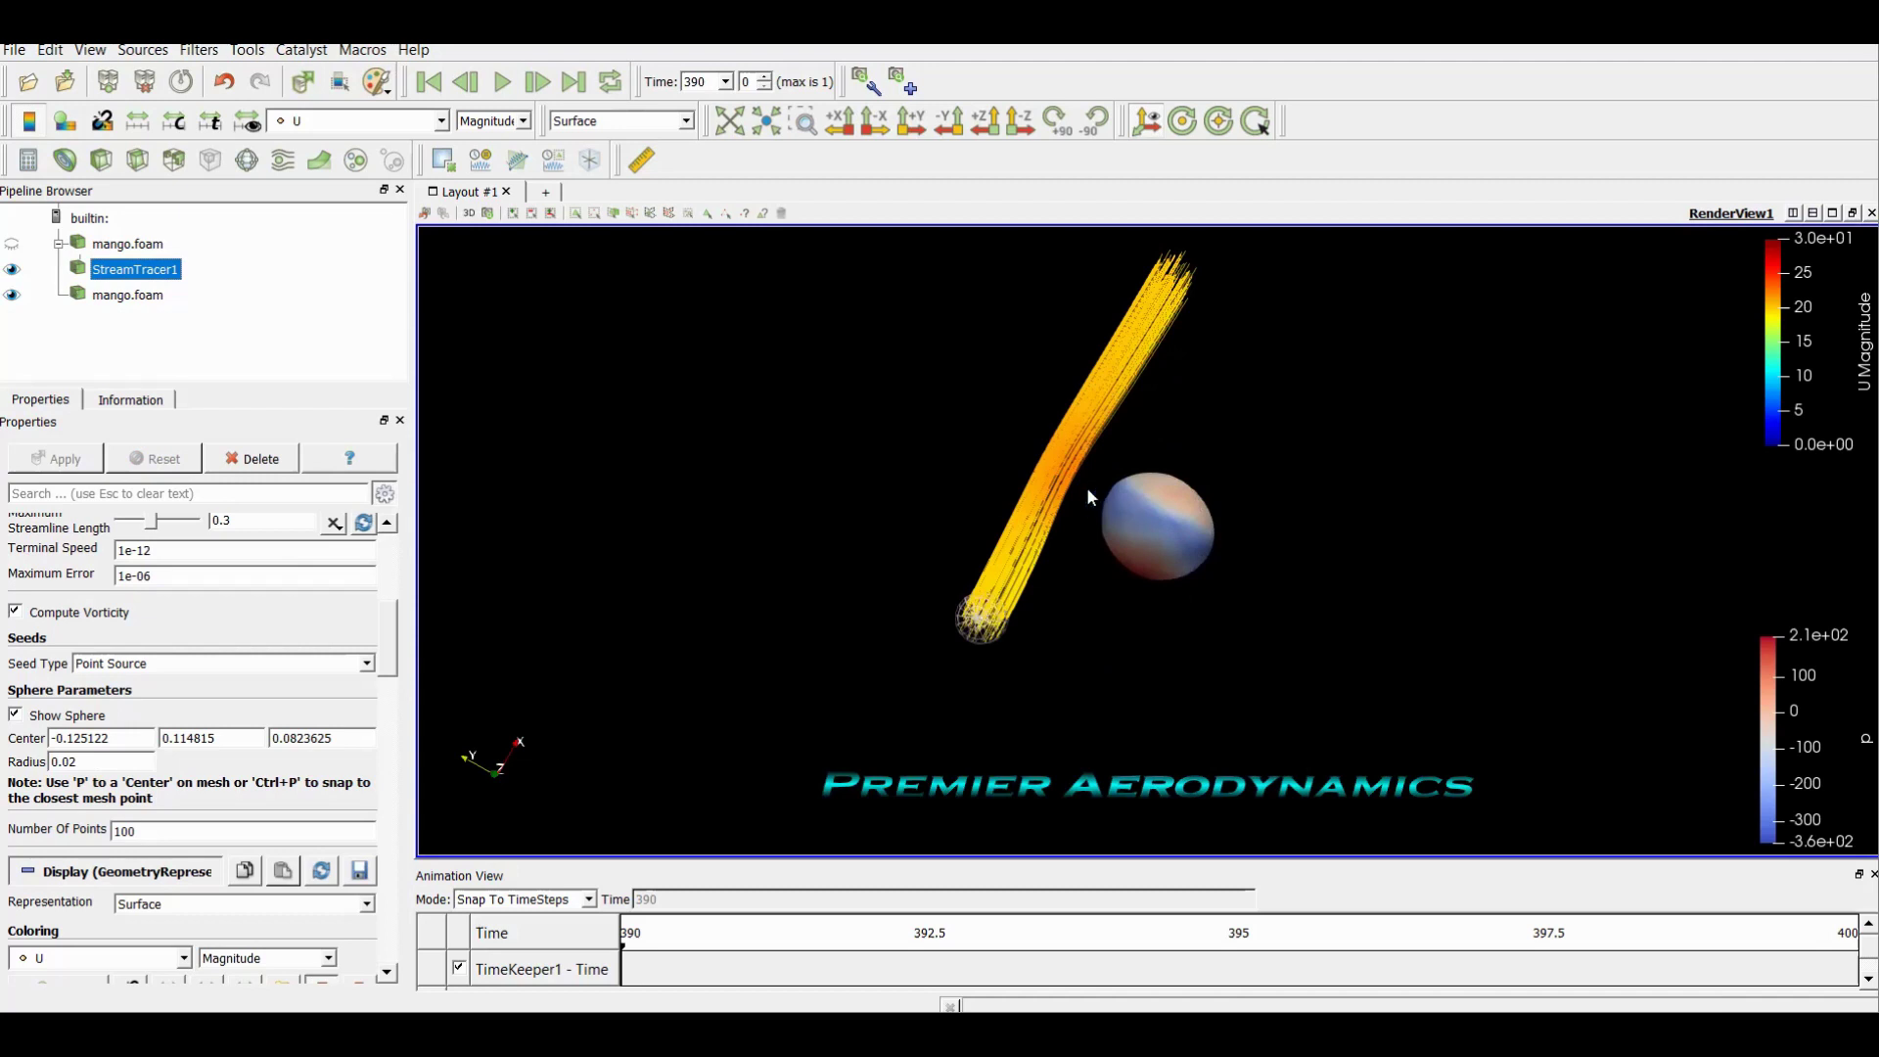
pyautogui.moveTo(1164, 427); pyautogui.dragTo(1091, 472)
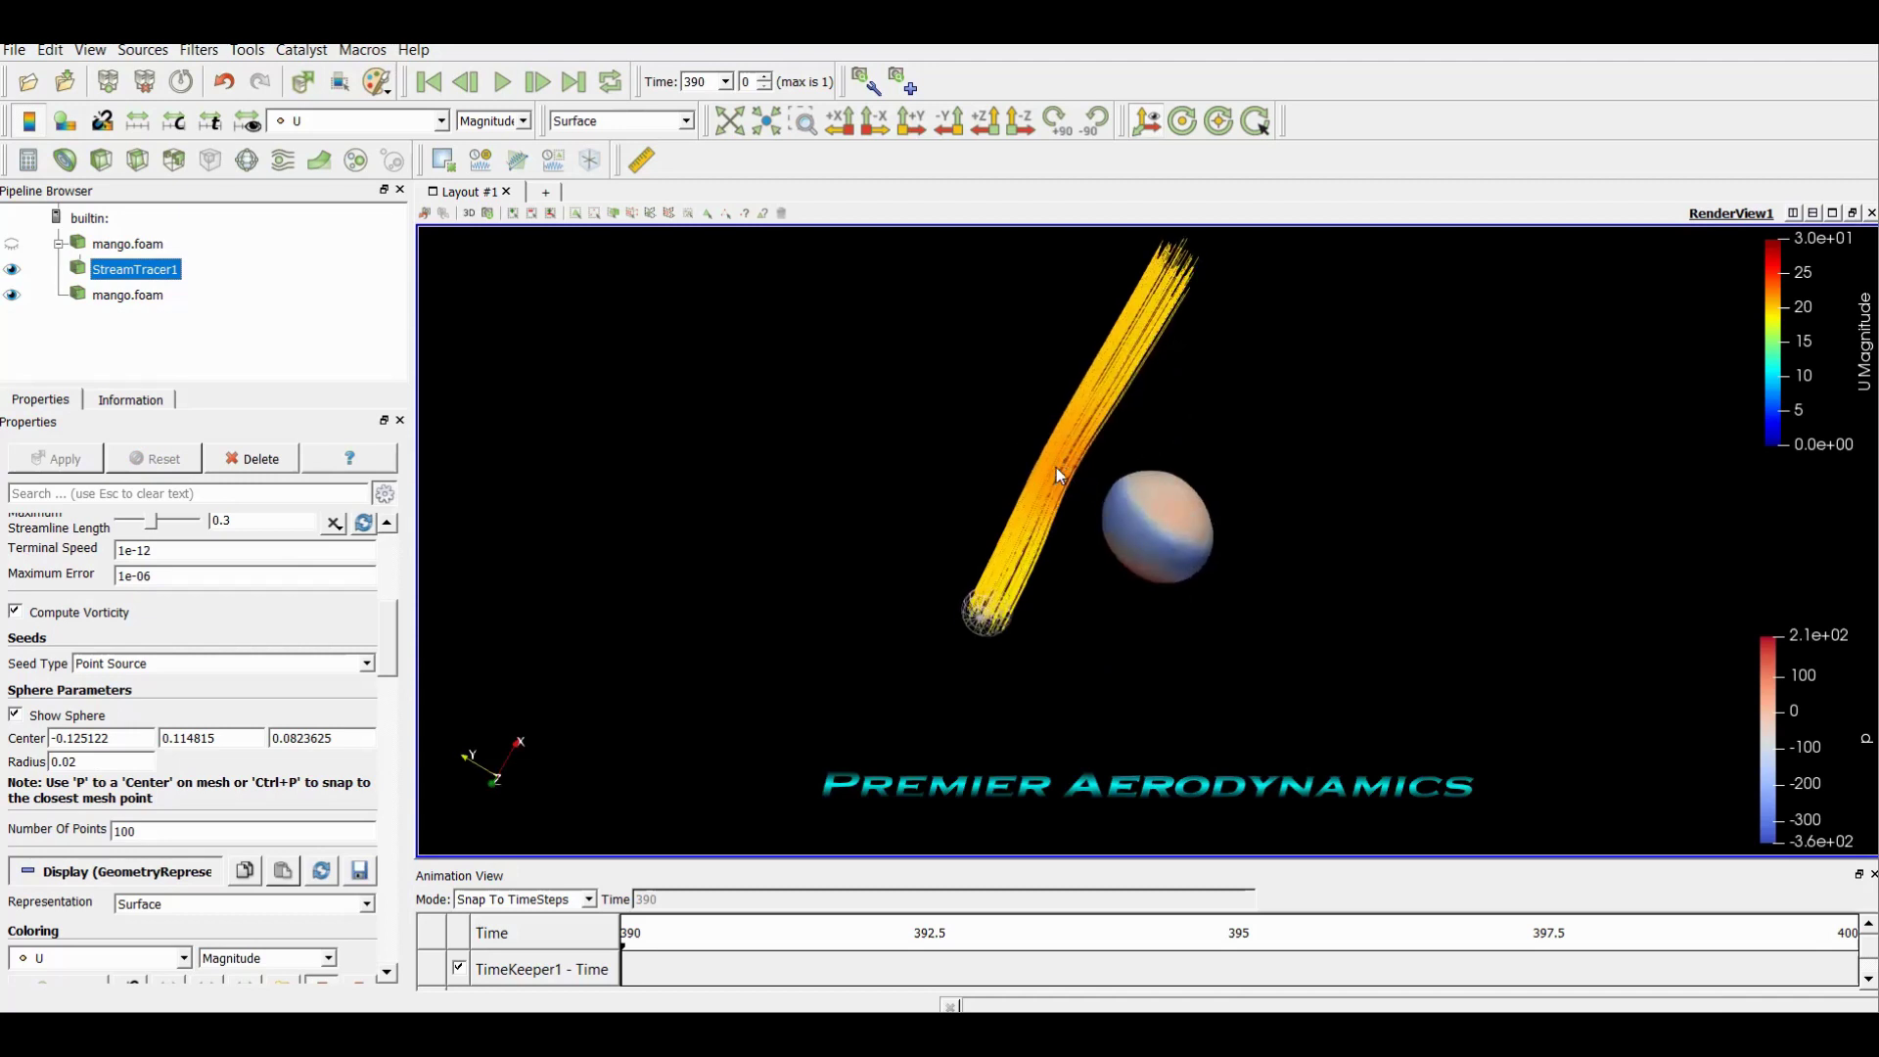
pyautogui.moveTo(1088, 623); pyautogui.dragTo(1109, 455)
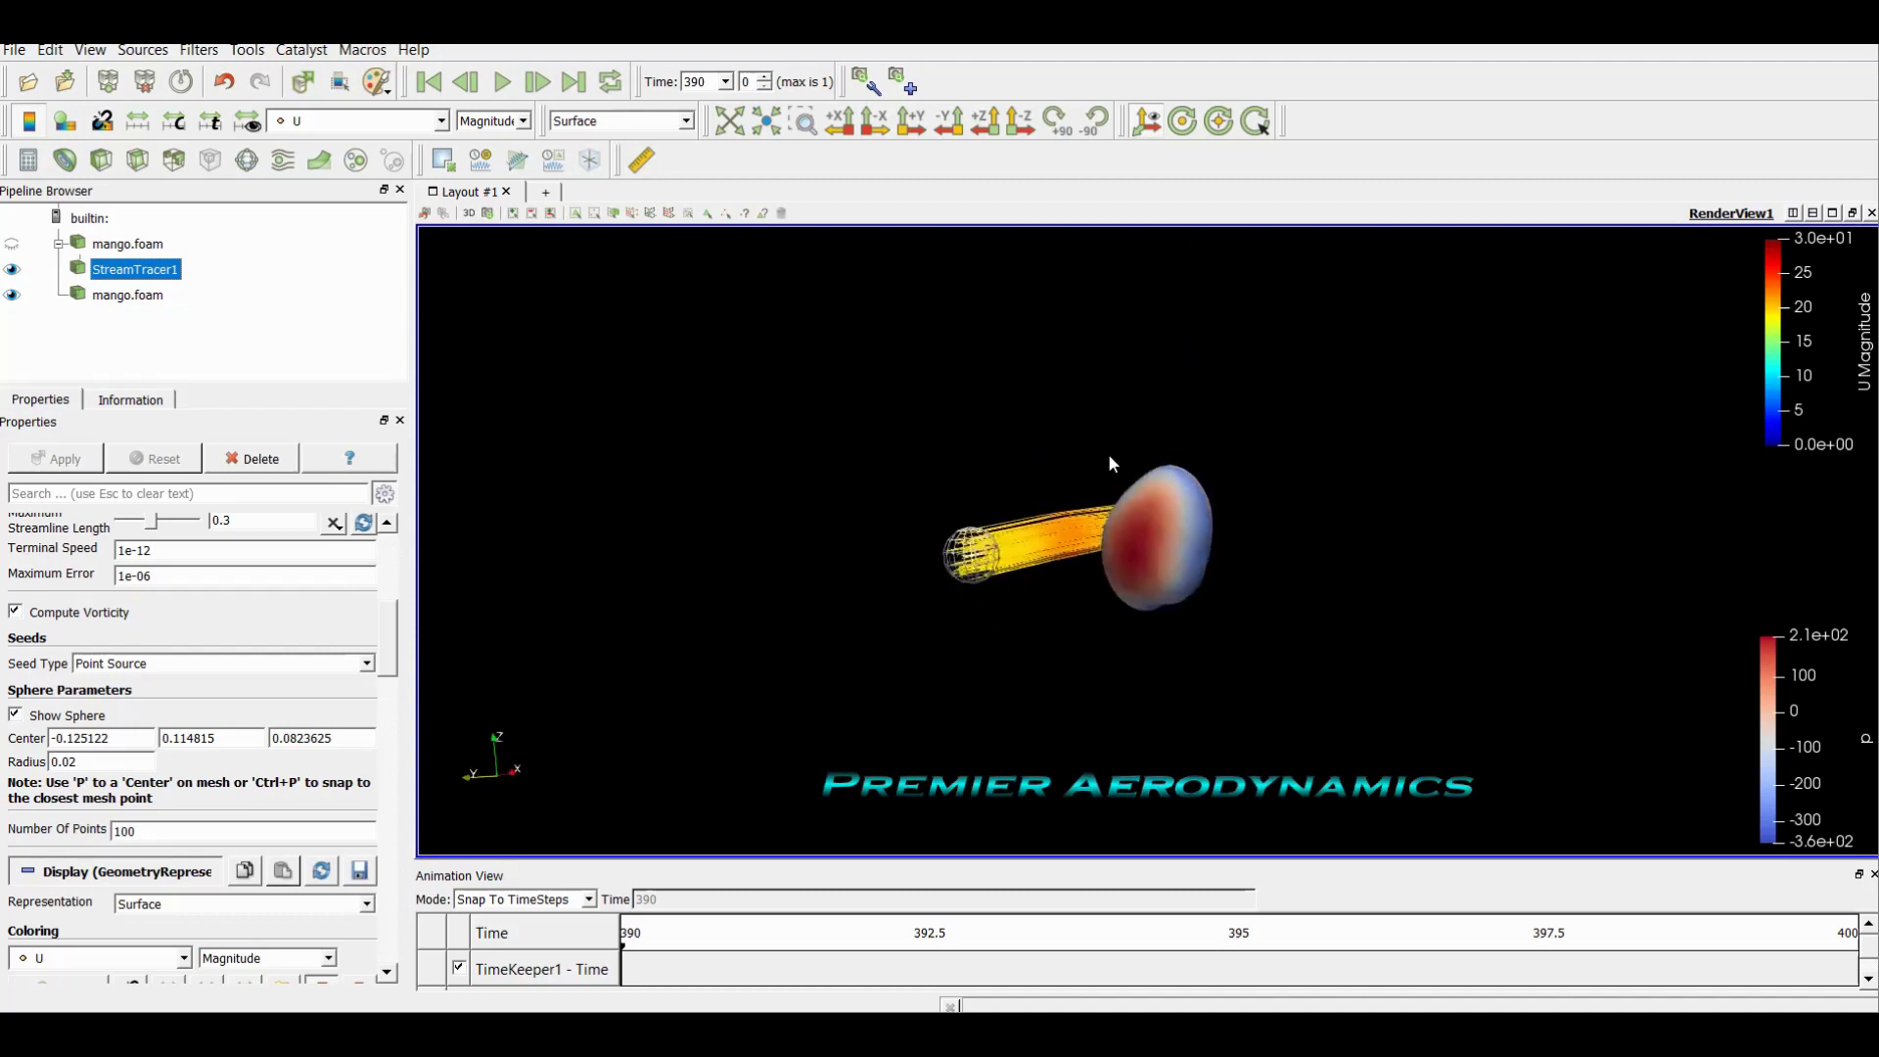
pyautogui.moveTo(1108, 578); pyautogui.dragTo(1140, 578)
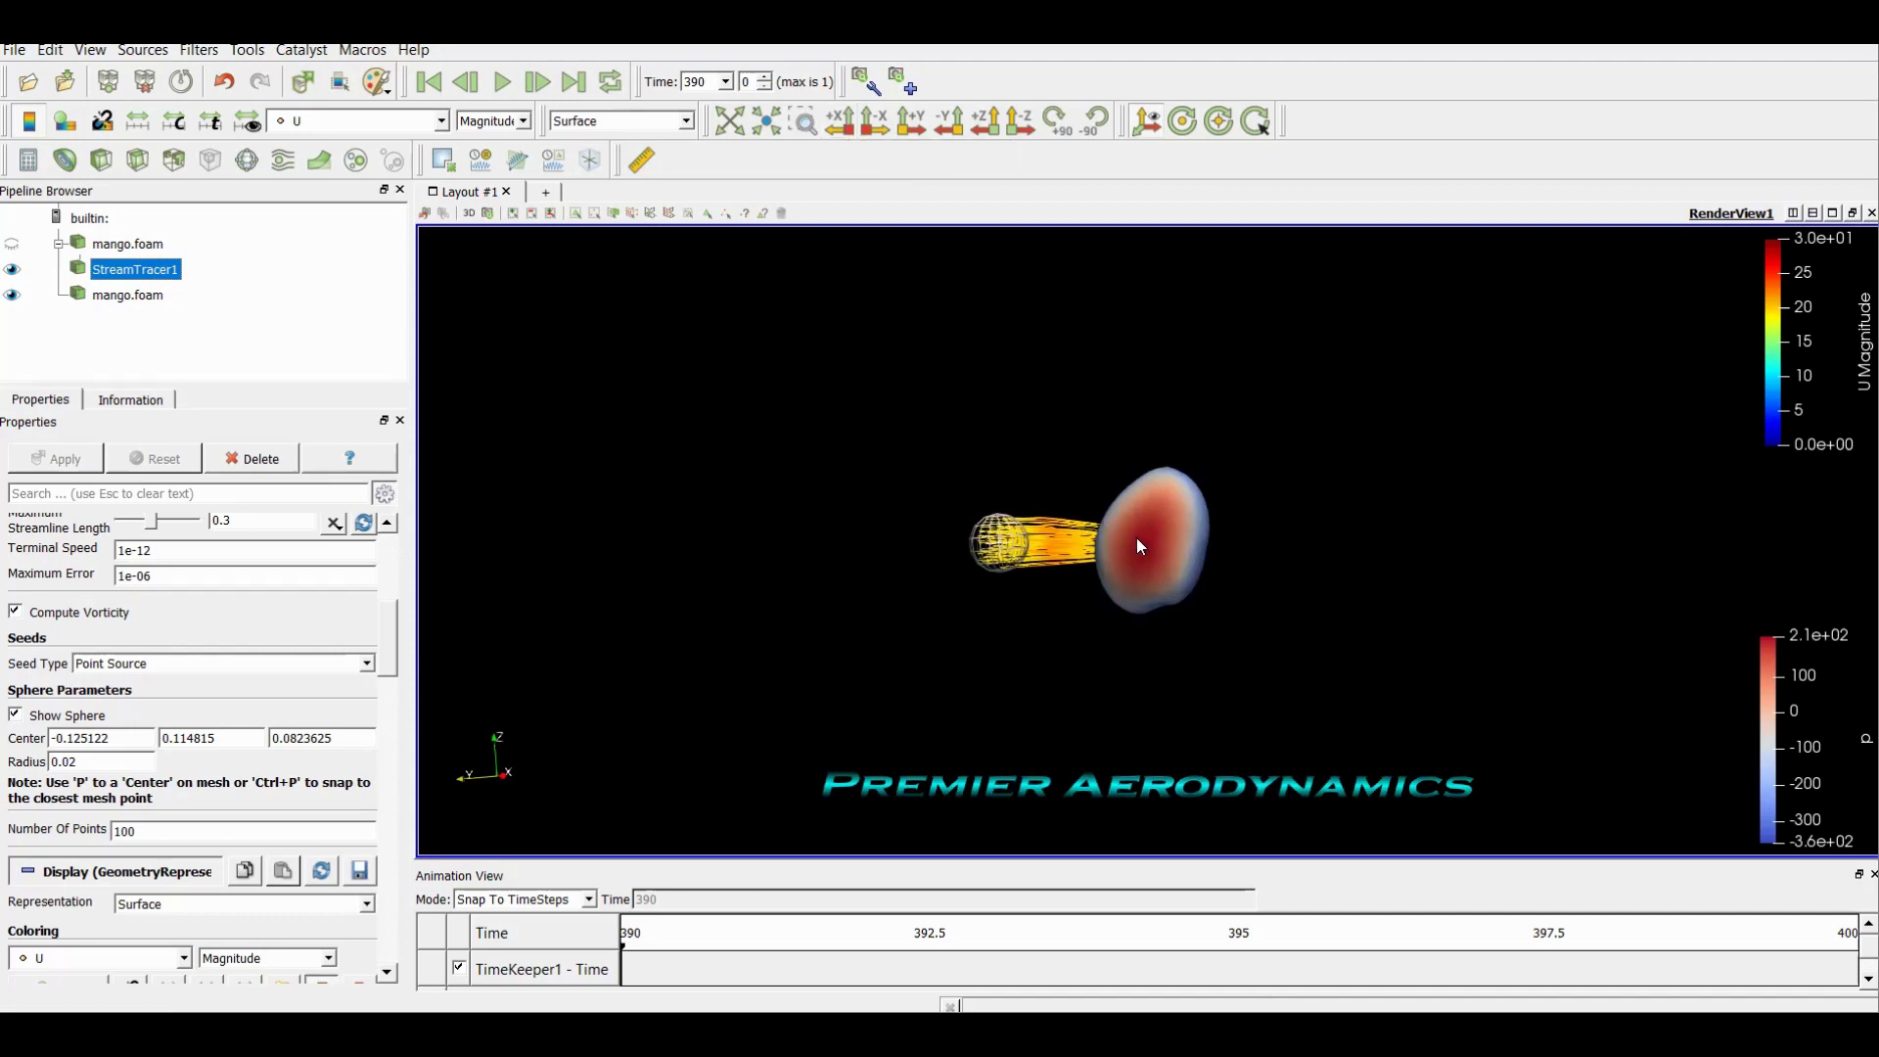
pyautogui.moveTo(1219, 609); pyautogui.dragTo(1045, 605)
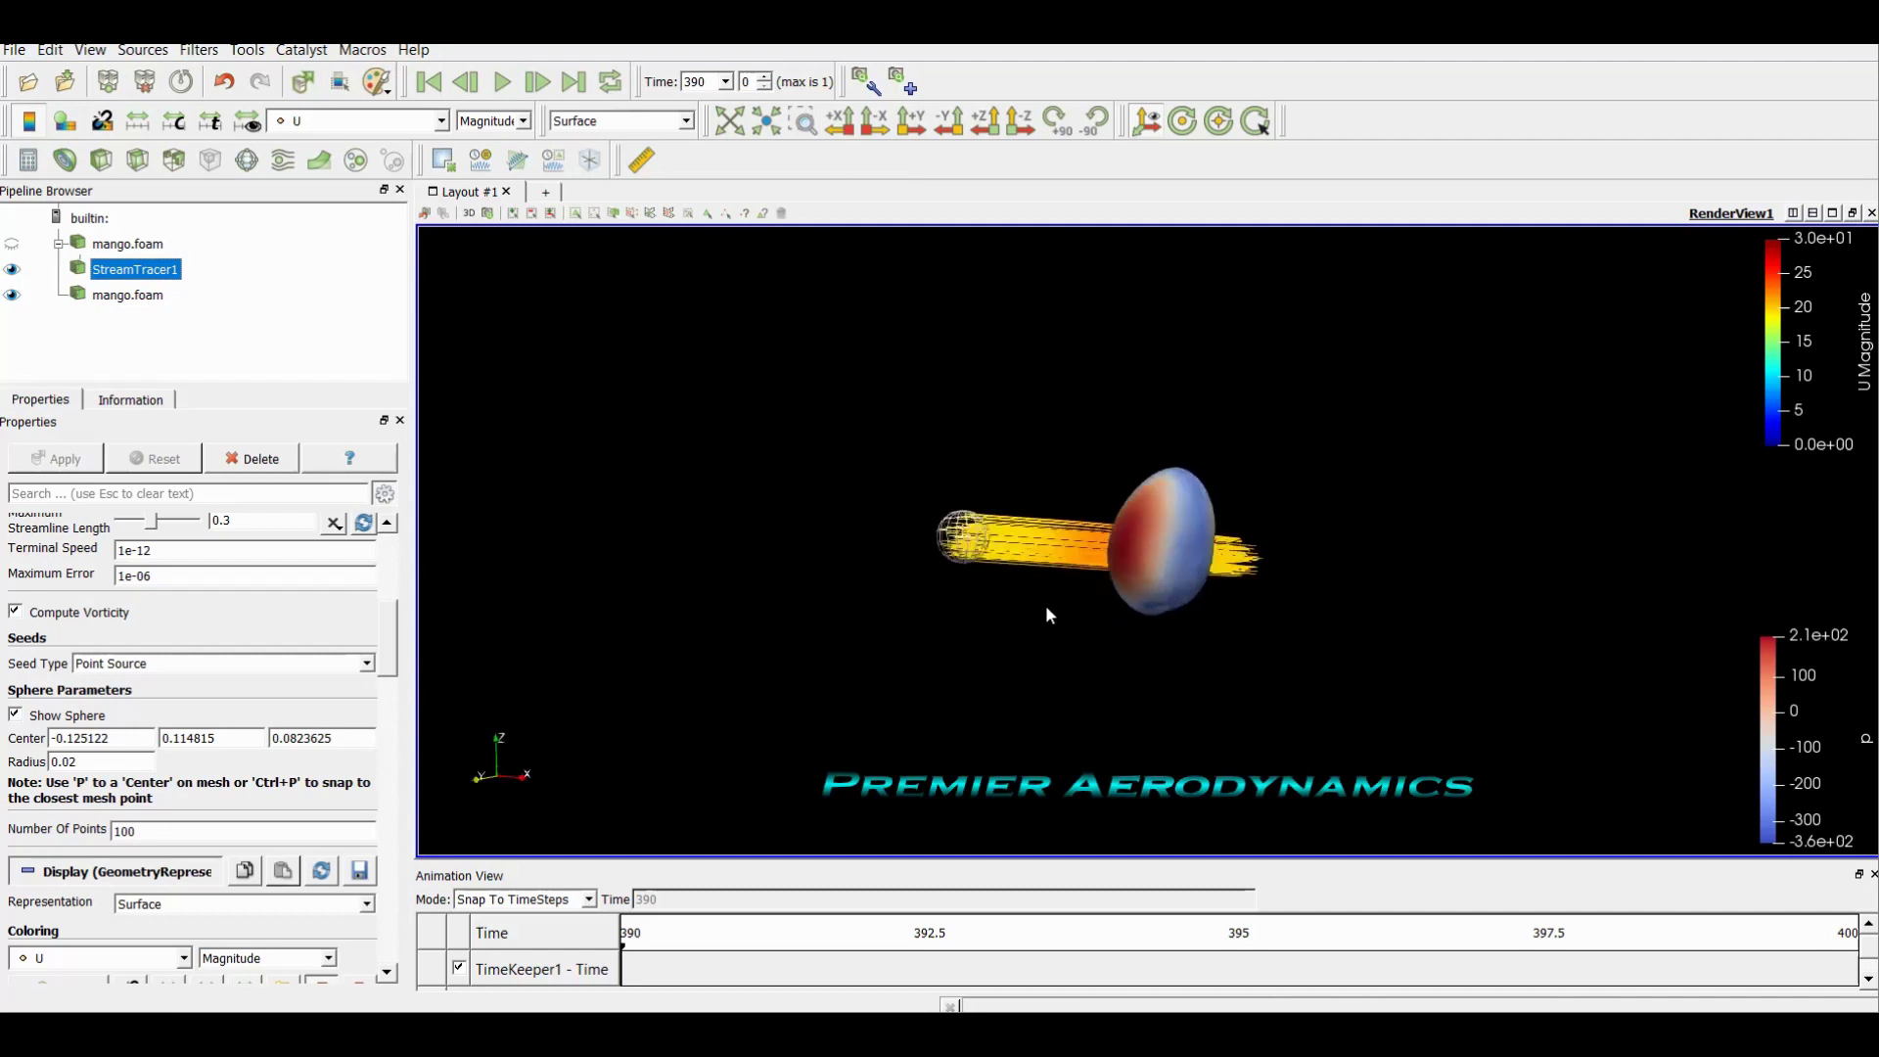
# Move the seed sphere in front of the body to (-0.113405, 0.0350839, 0.0781161) and recompute the streamlines
pyautogui.click(840, 132)
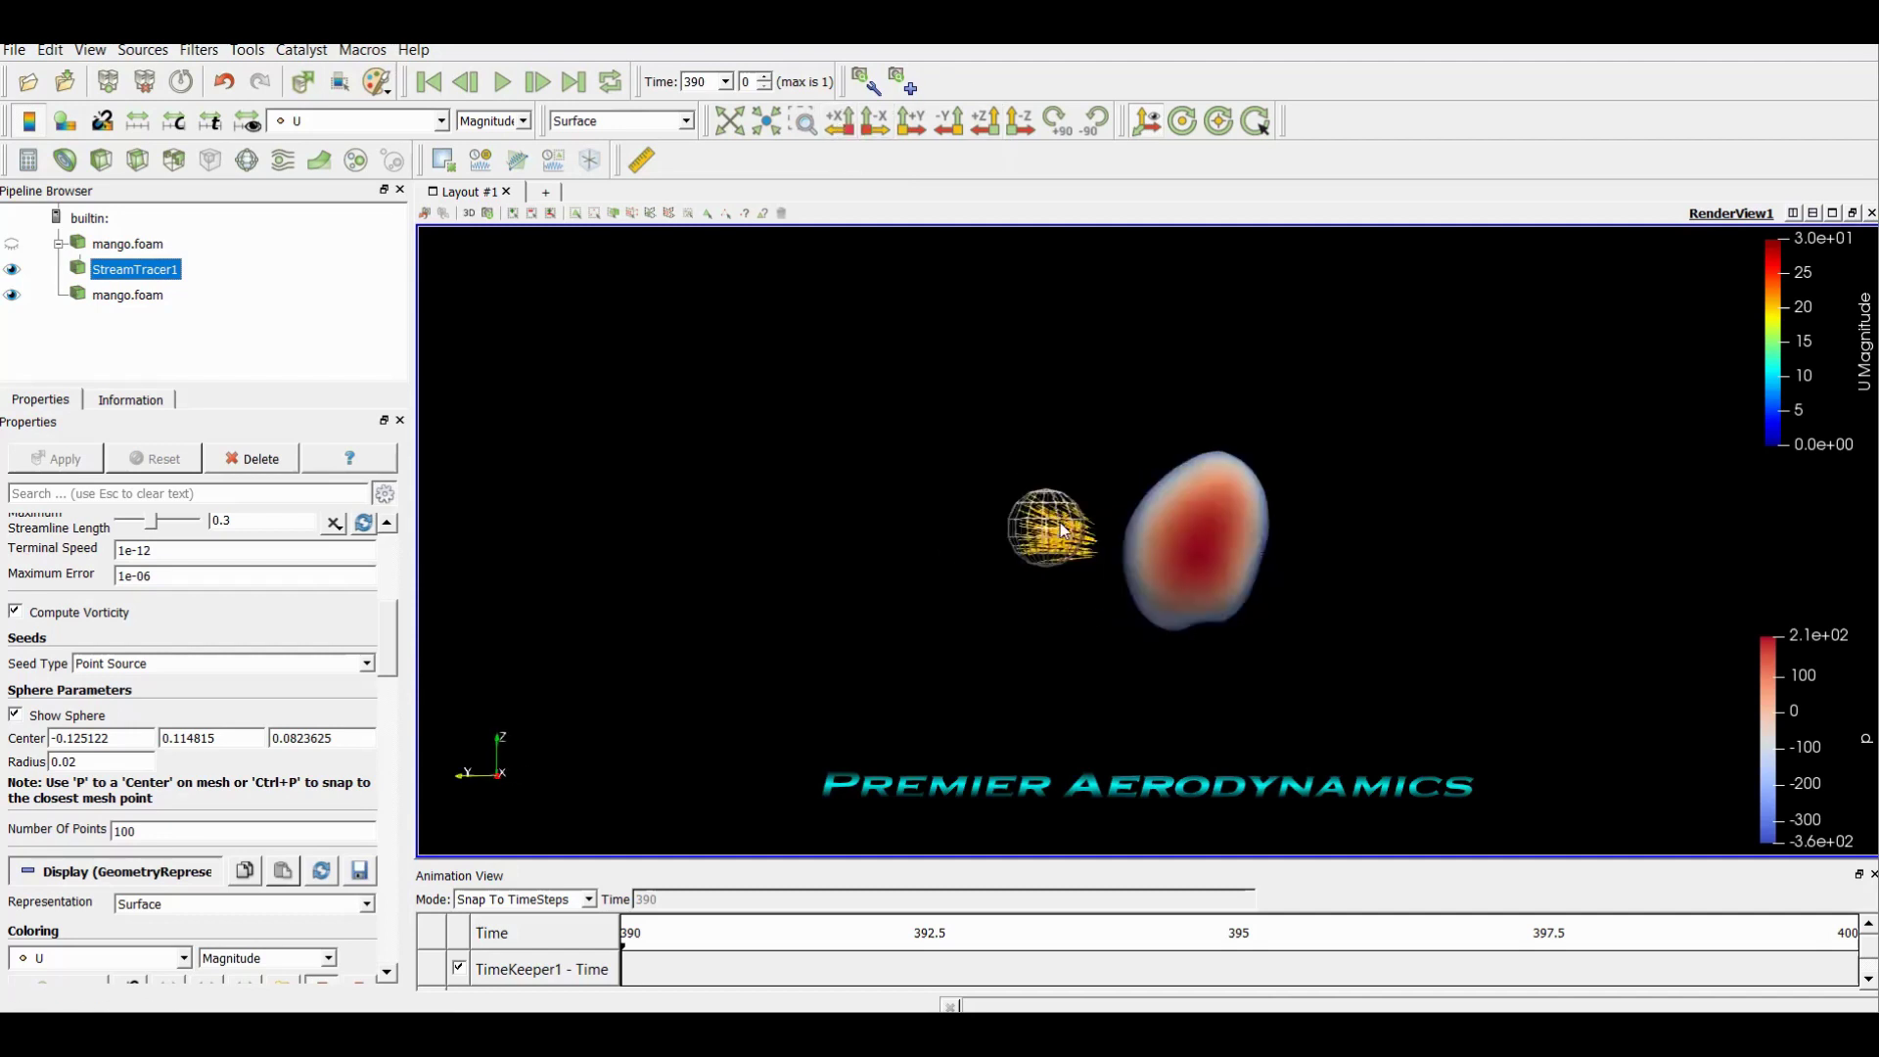
pyautogui.moveTo(1047, 528); pyautogui.dragTo(1205, 537)
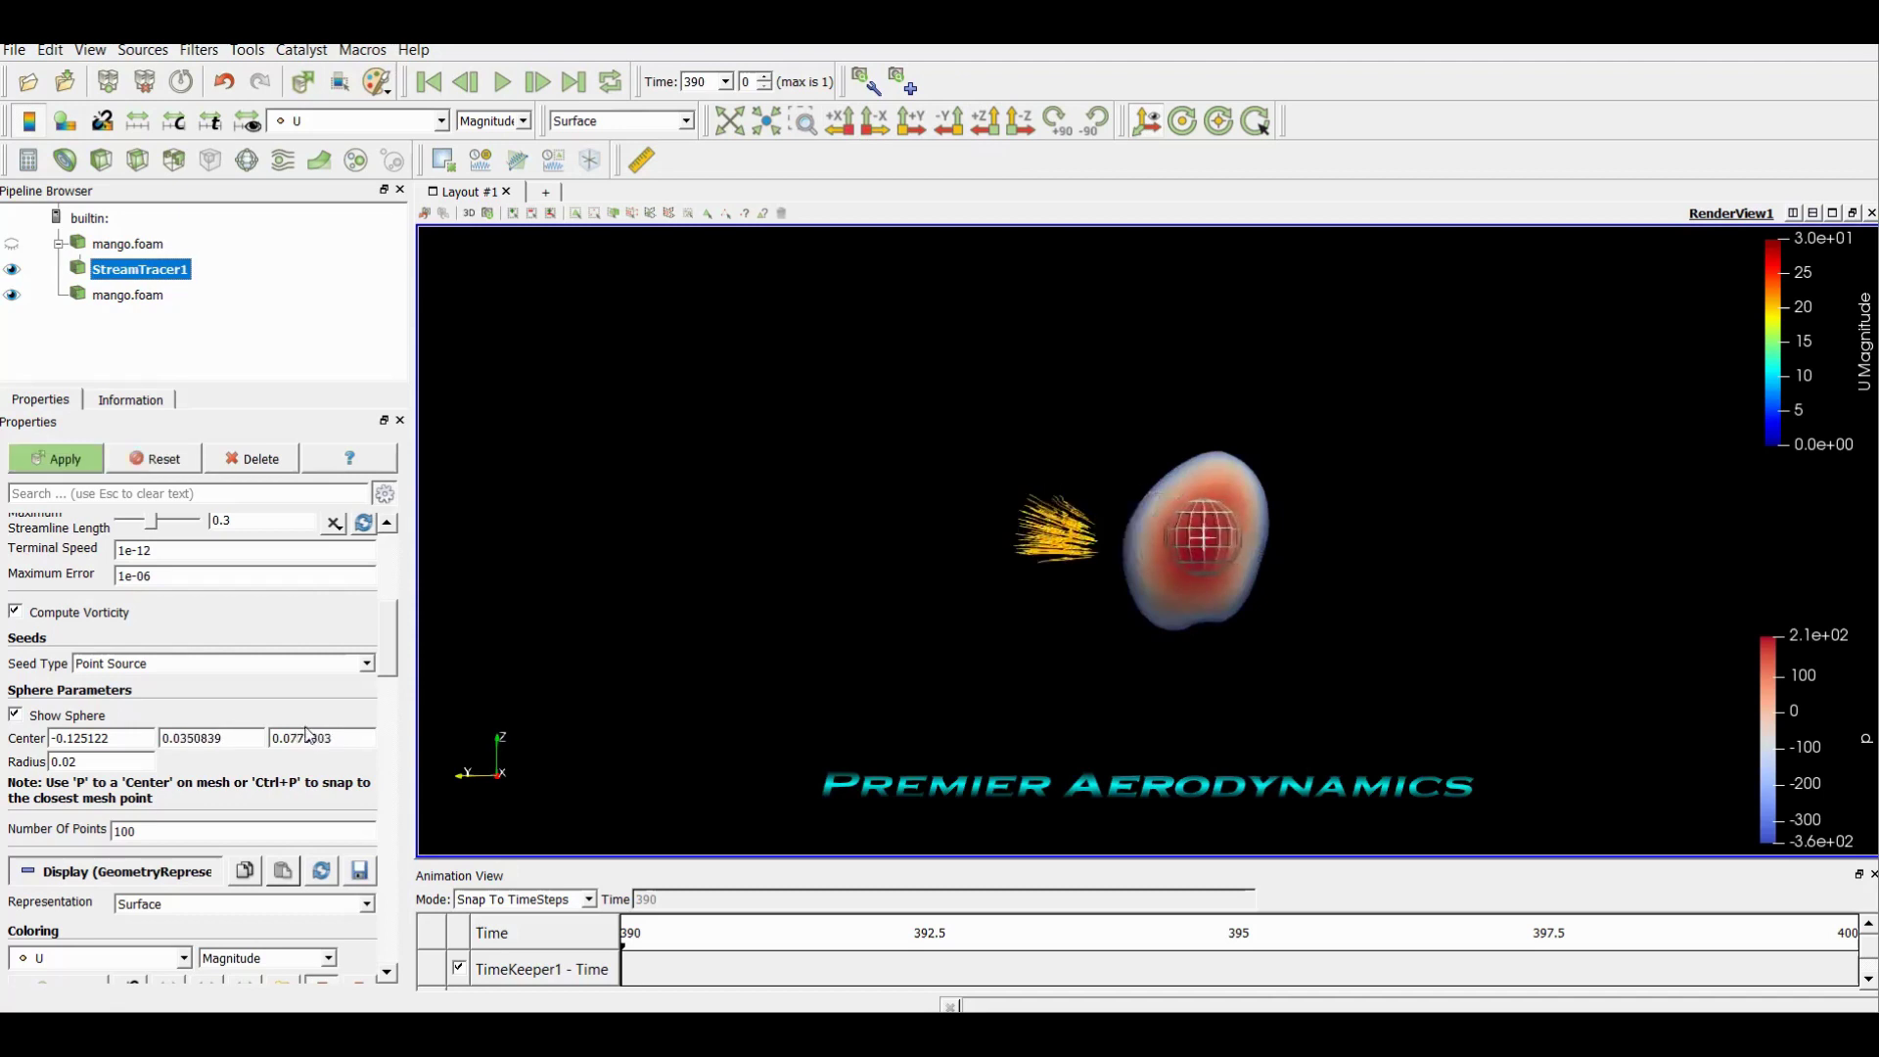
pyautogui.click(121, 737)
pyautogui.click(221, 738)
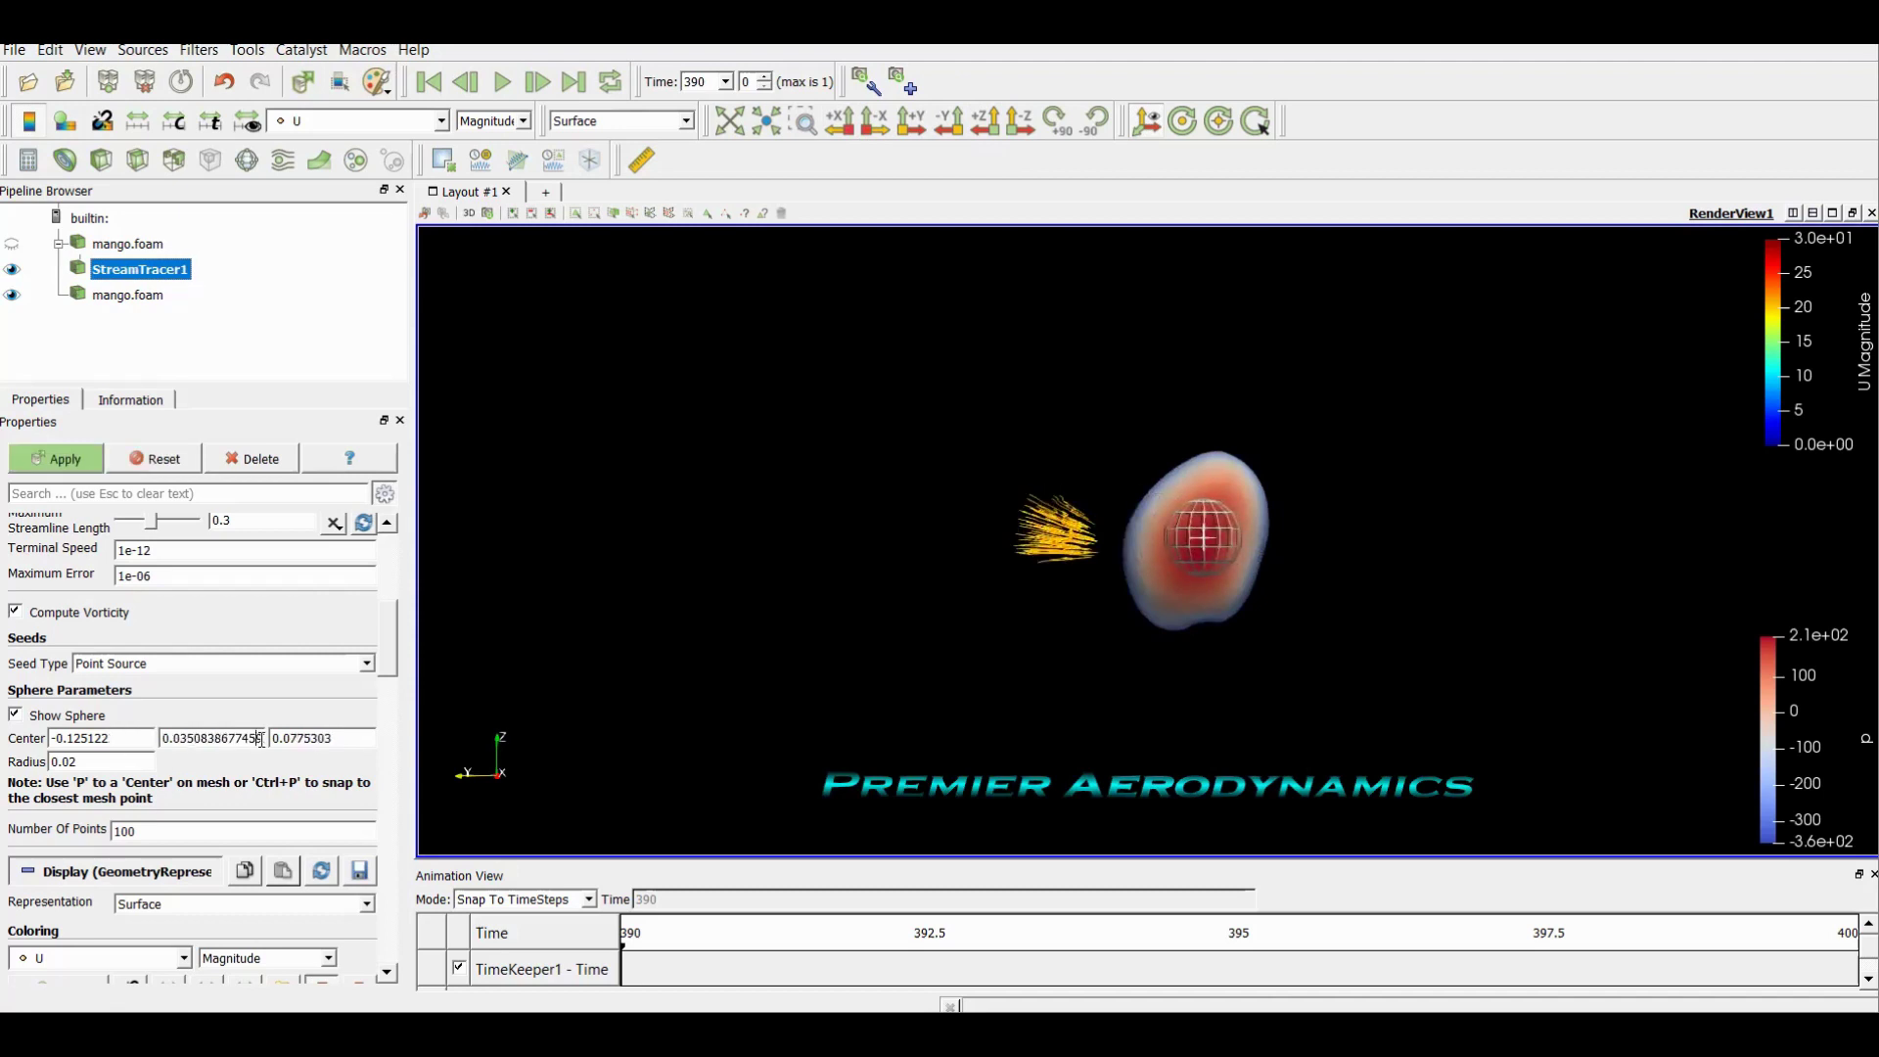
pyautogui.click(345, 738)
pyautogui.click(910, 121)
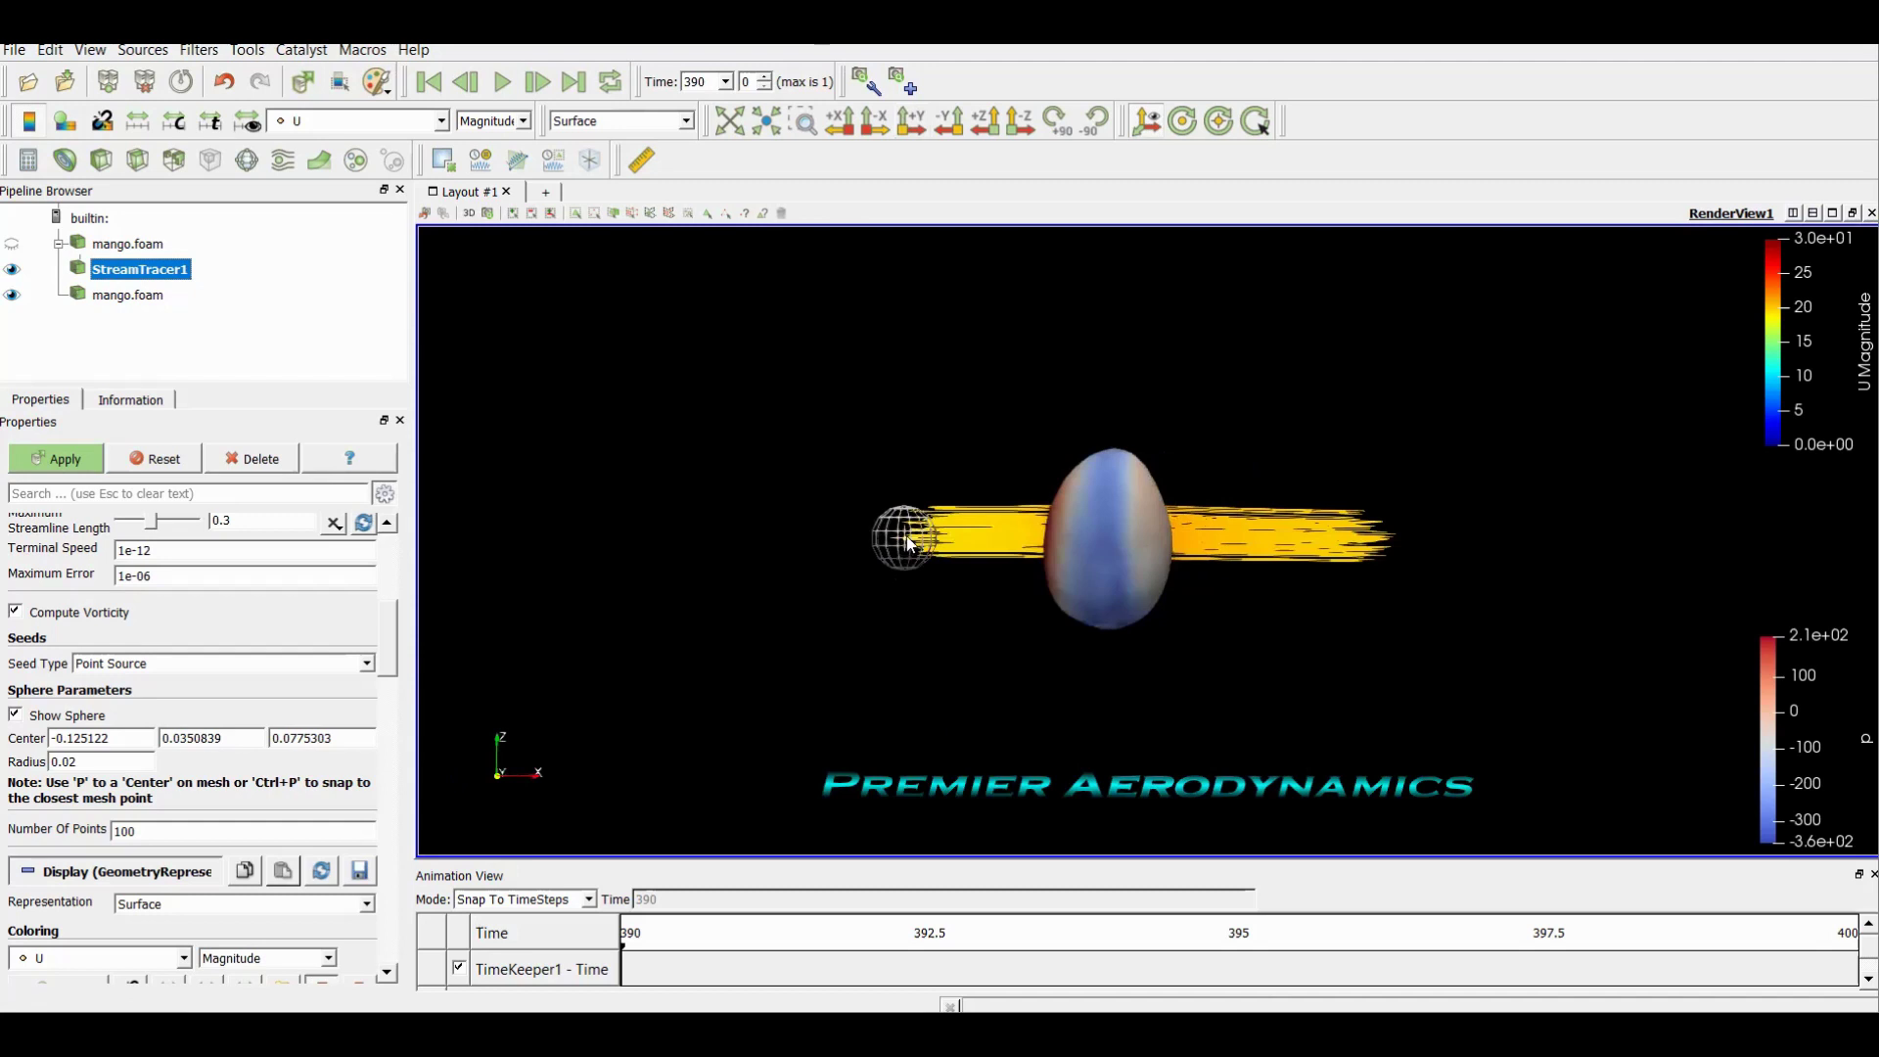
pyautogui.moveTo(903, 544); pyautogui.dragTo(923, 544)
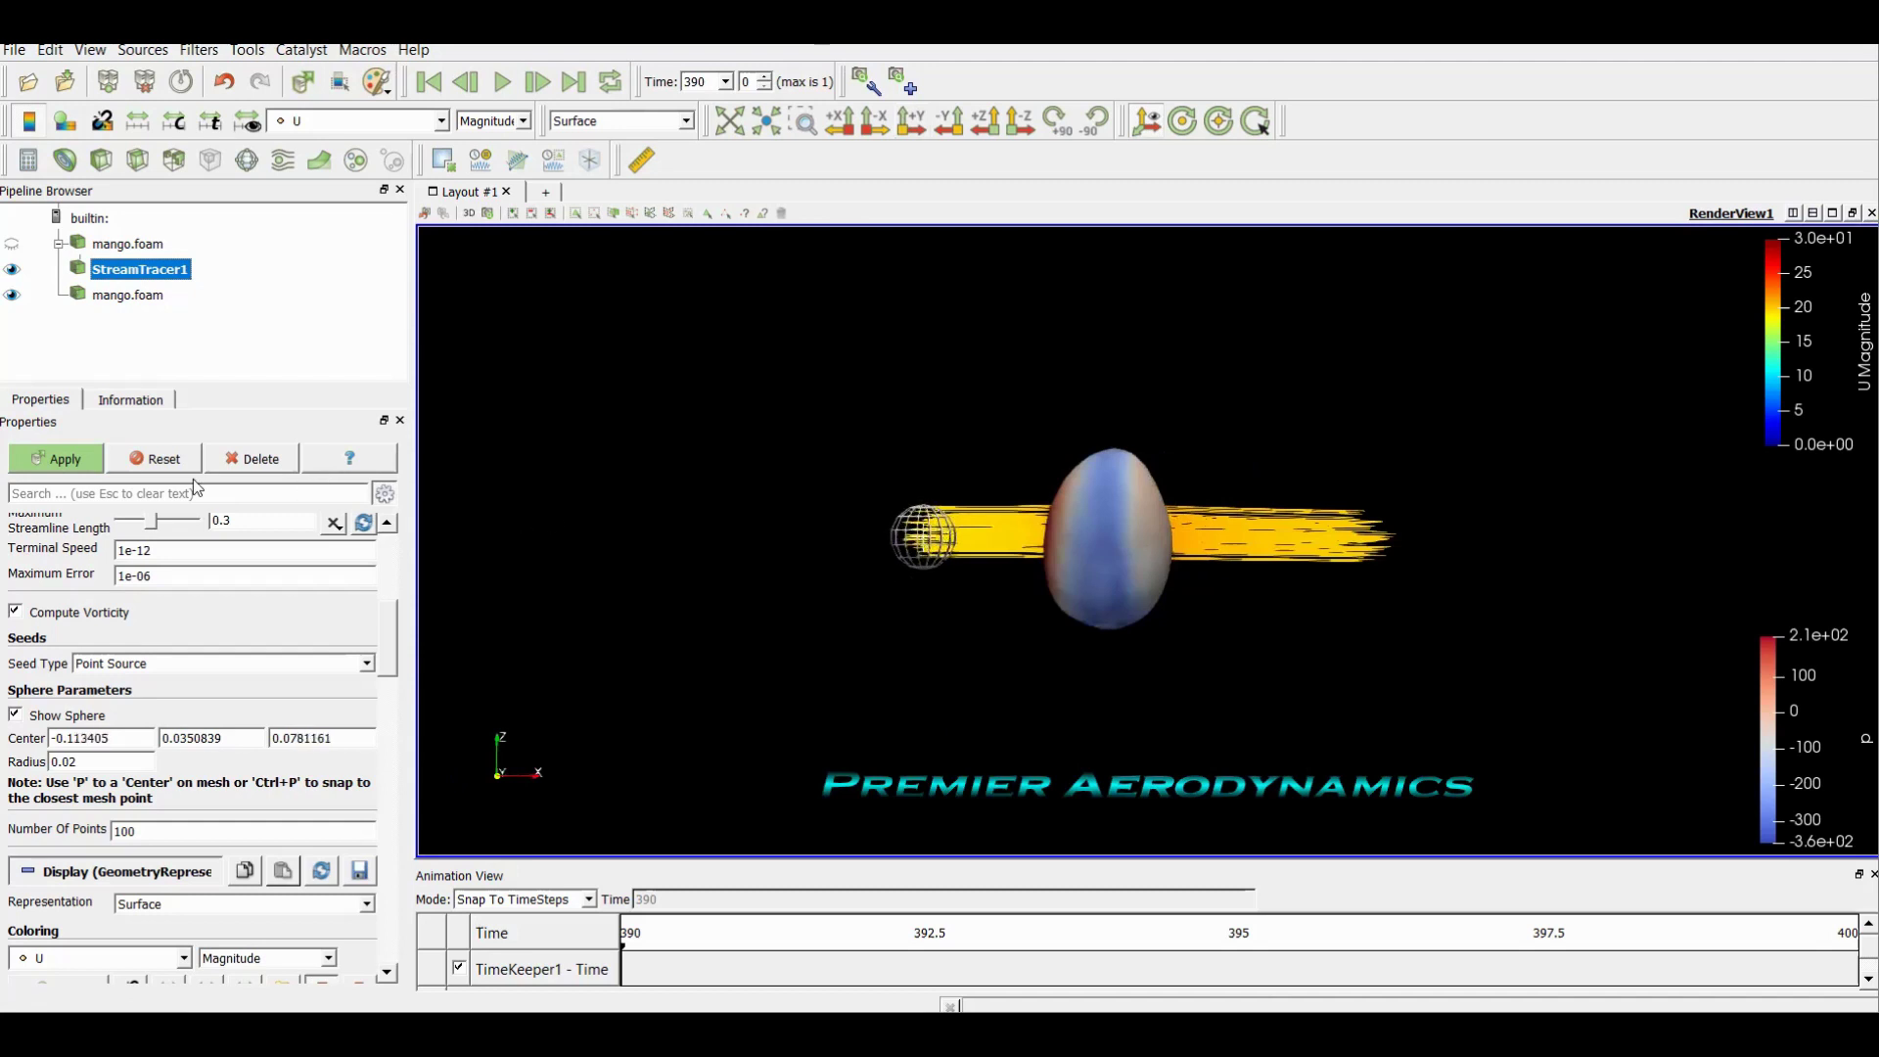
pyautogui.click(64, 459)
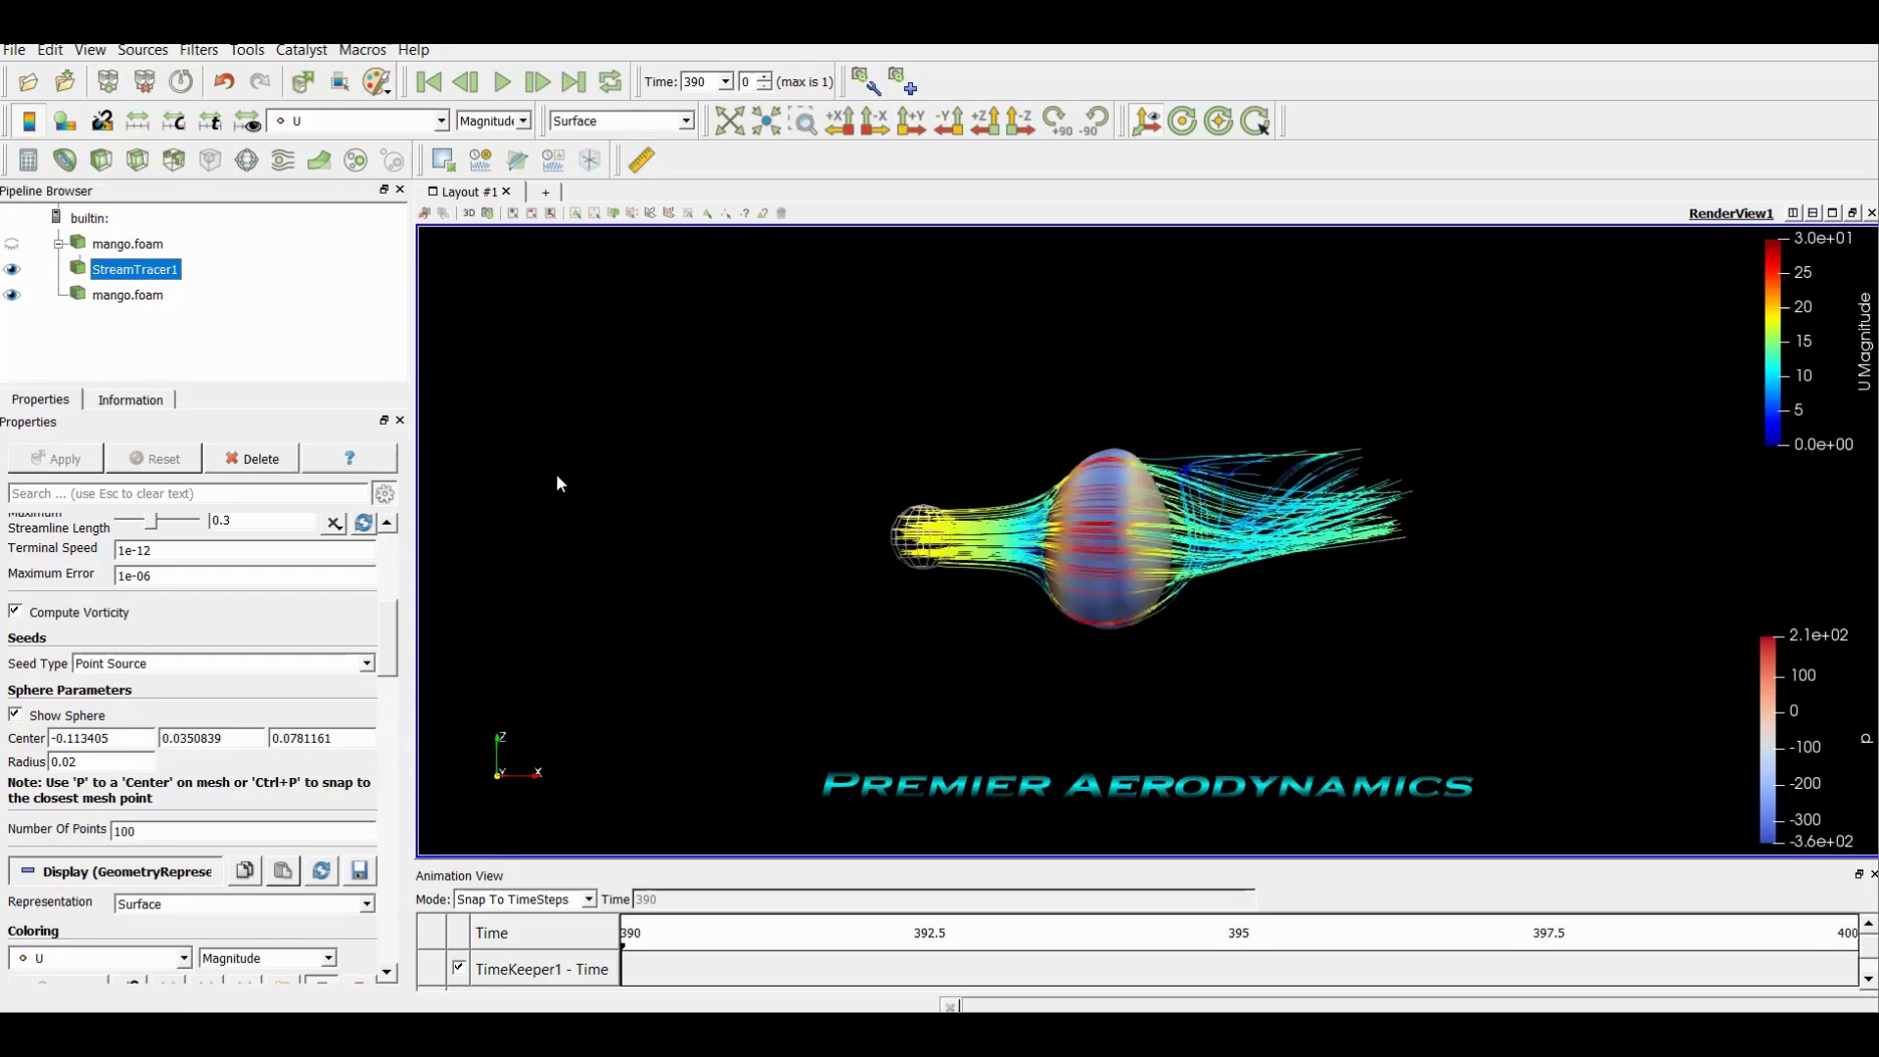
# Turn off Show Sphere and frame the pressure-coloured mango with its jet-coloured streamlines
pyautogui.moveTo(556, 482); pyautogui.dragTo(1164, 646)
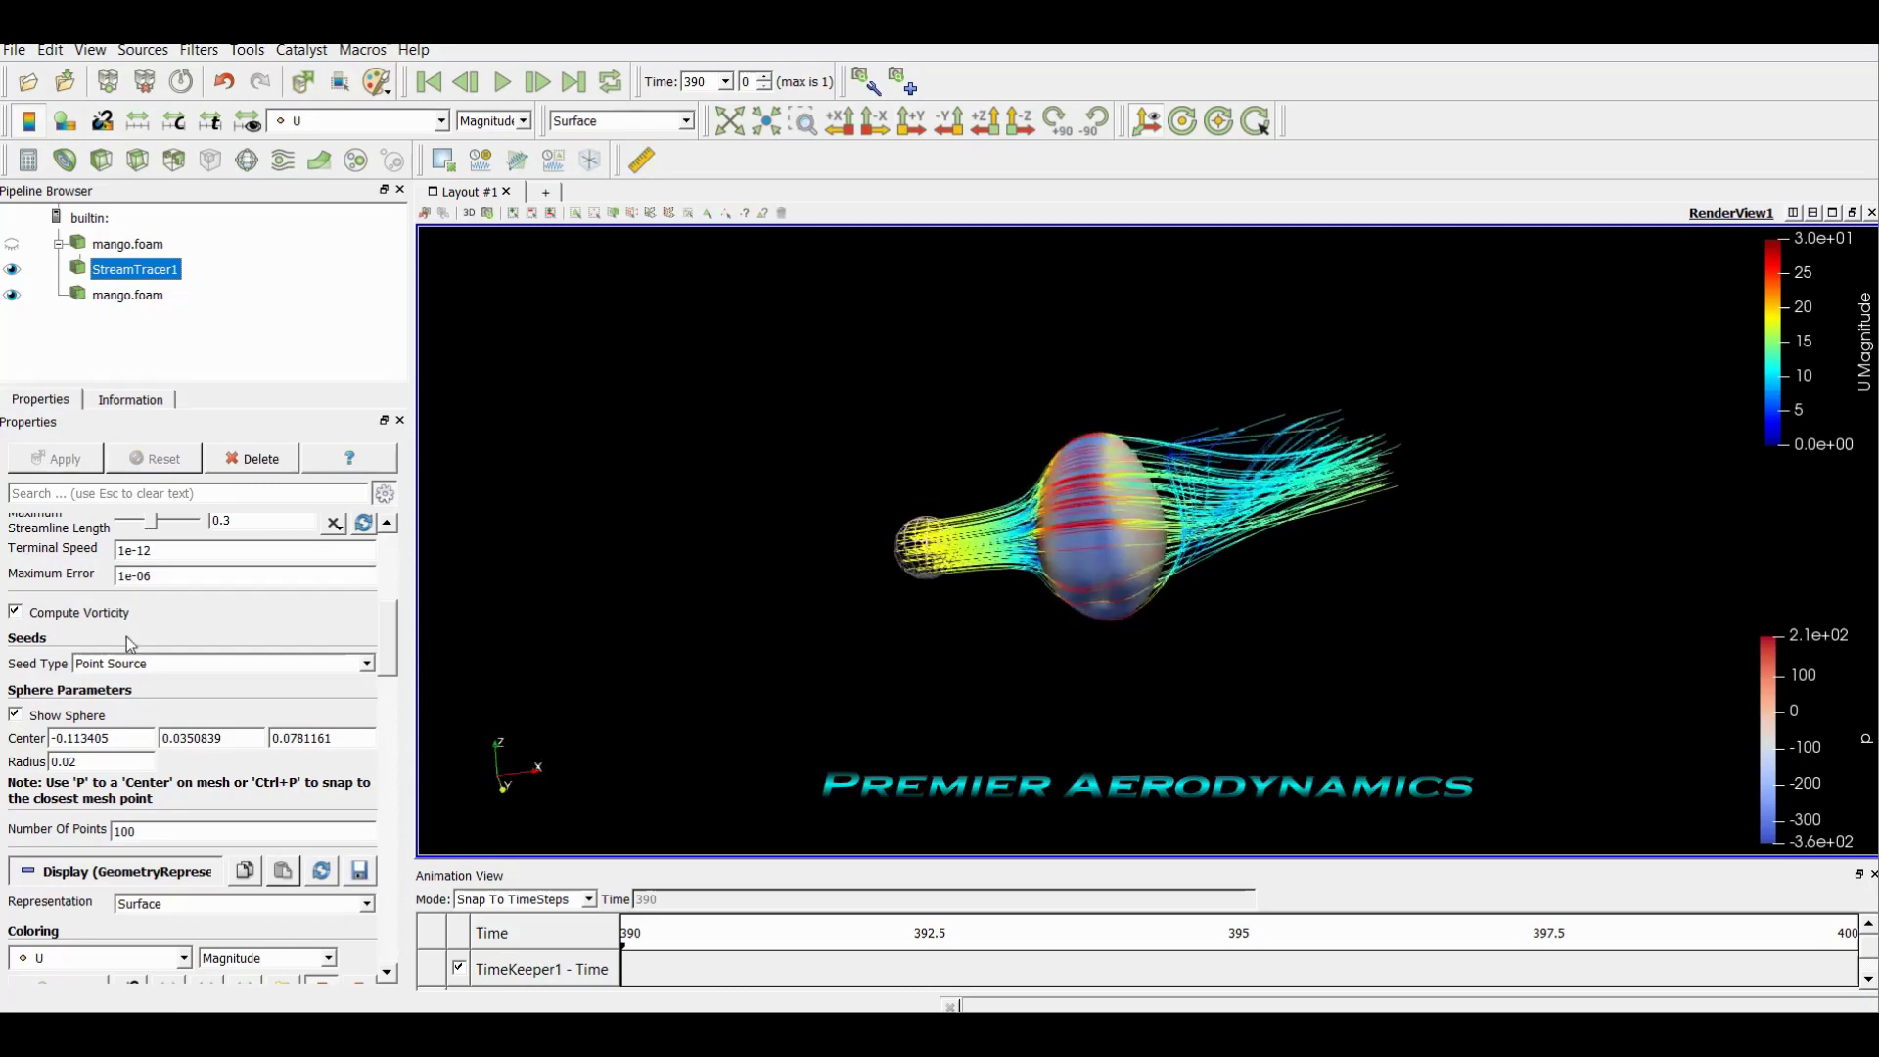
pyautogui.click(14, 716)
pyautogui.moveTo(818, 572); pyautogui.dragTo(1010, 581)
pyautogui.scroll(5, 1095, 583)
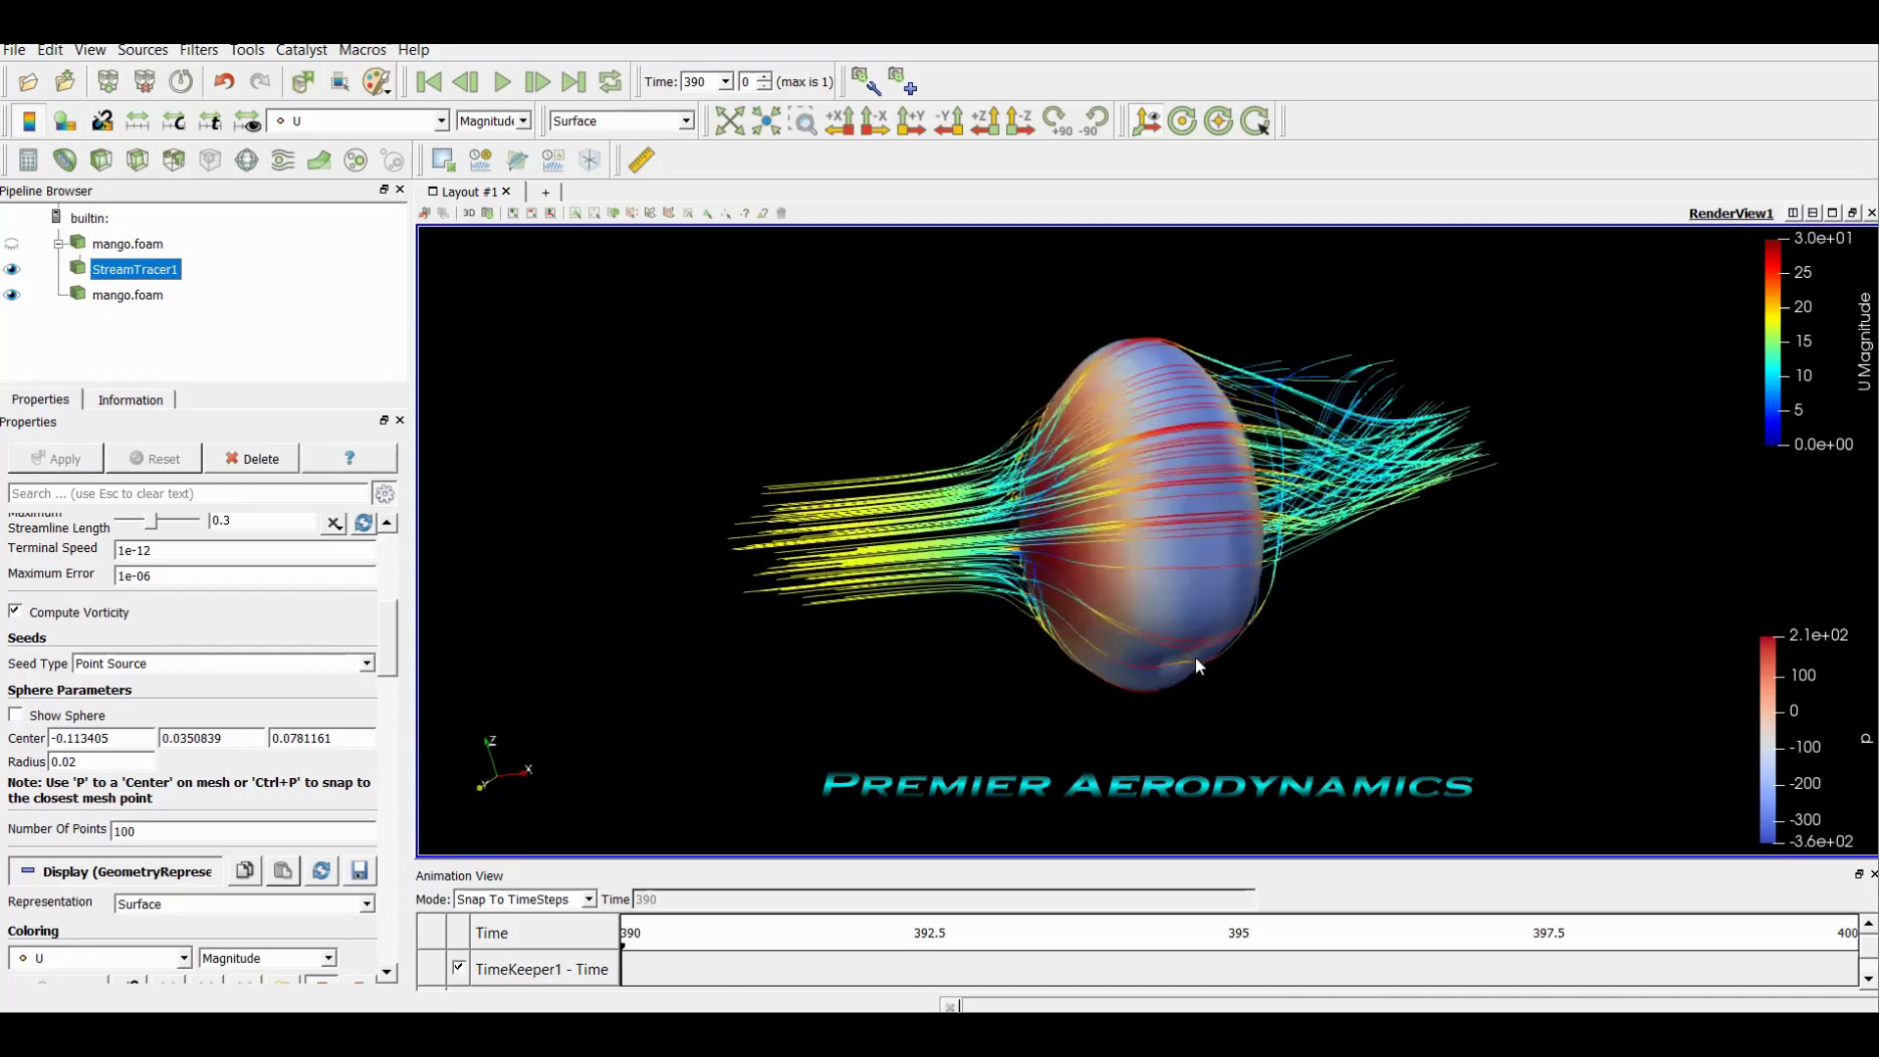
pyautogui.moveTo(1195, 665); pyautogui.dragTo(1239, 641)
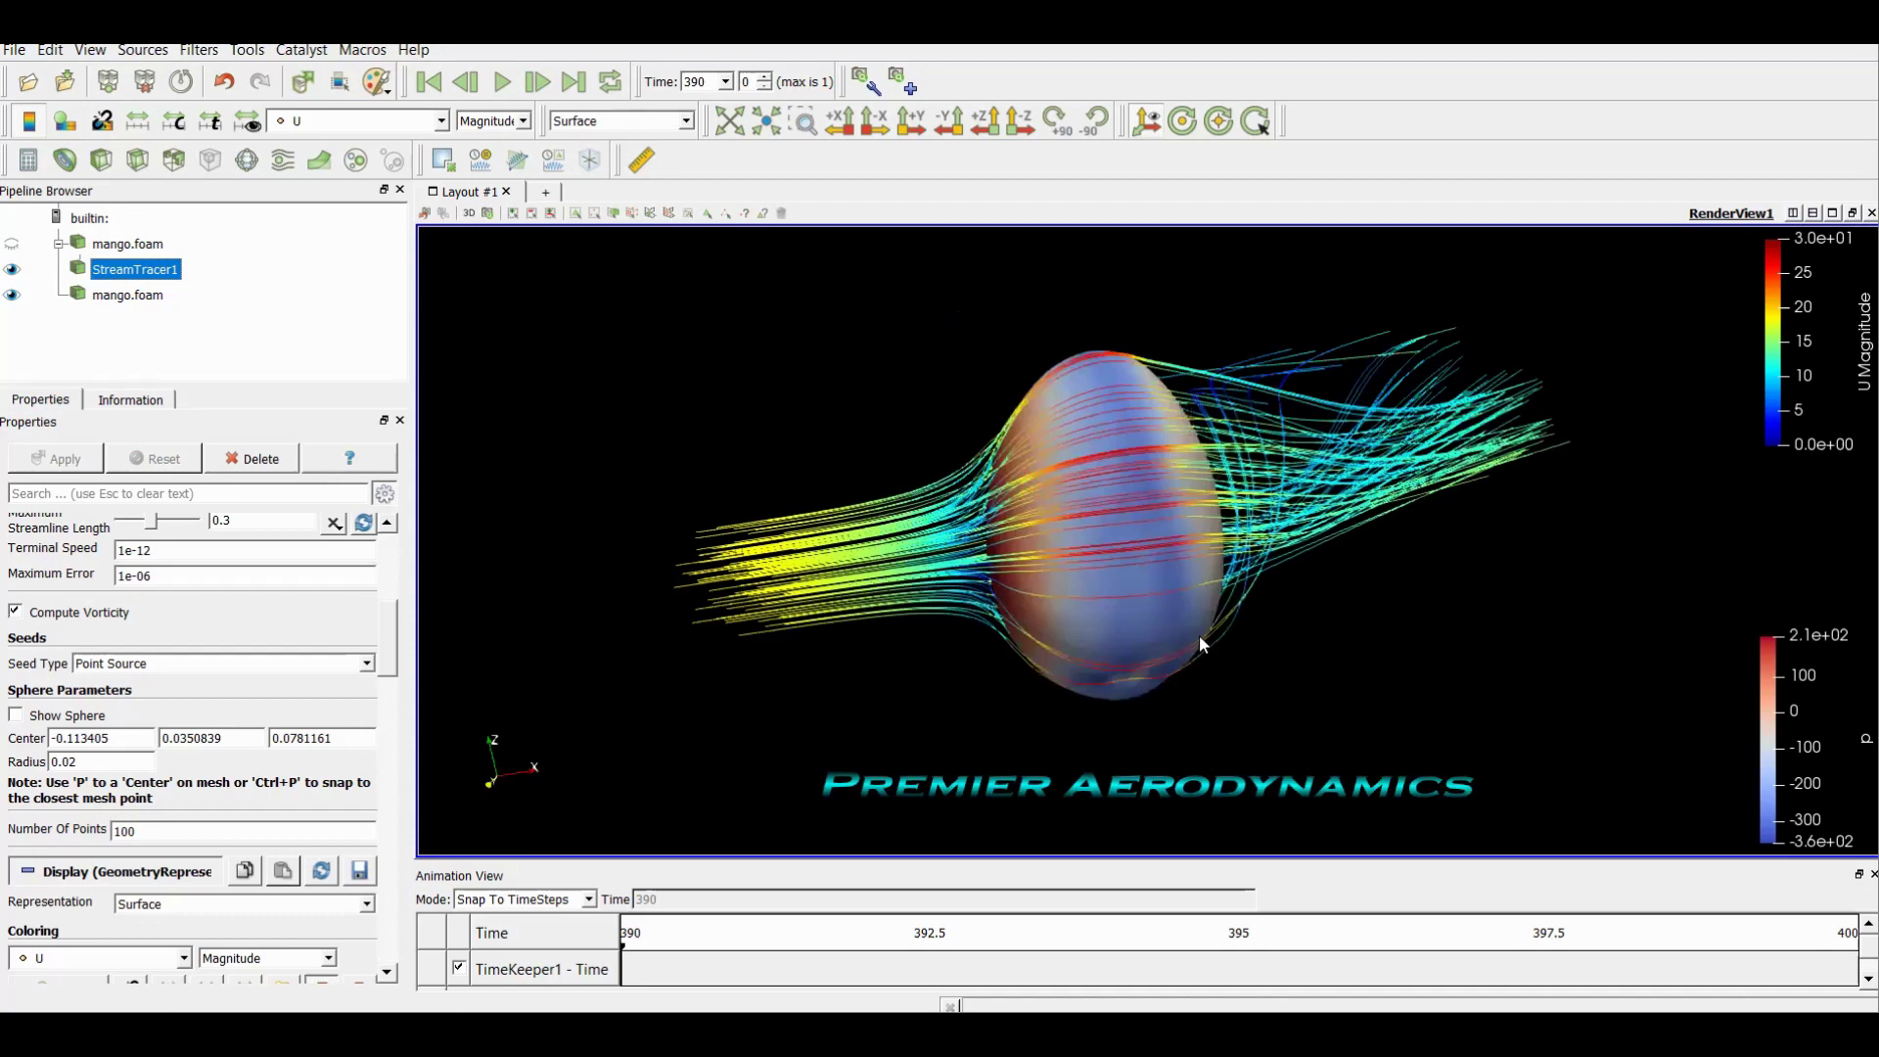